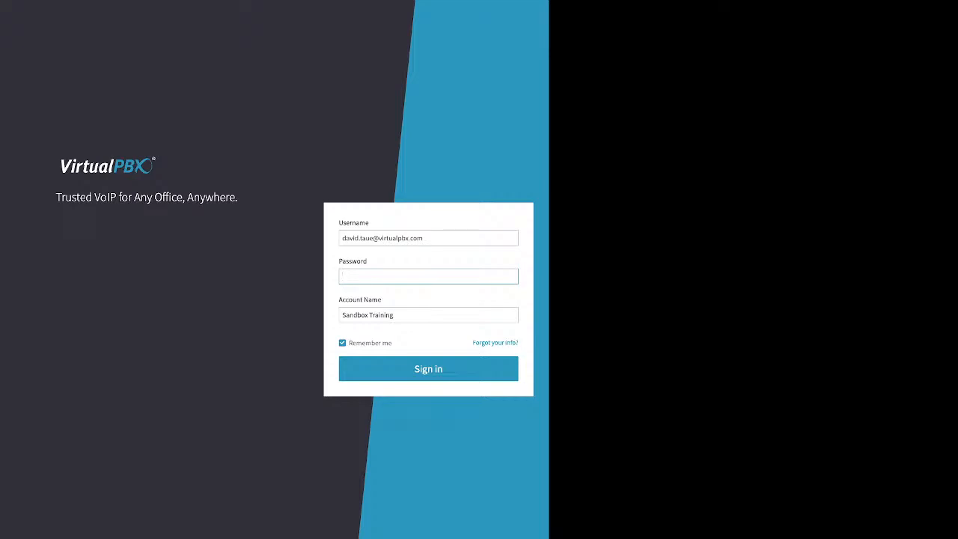
Step: Review the password recovery form's account name and phone number fields, and return to the sign-in form
left_click_drag(473, 343, 518, 343)
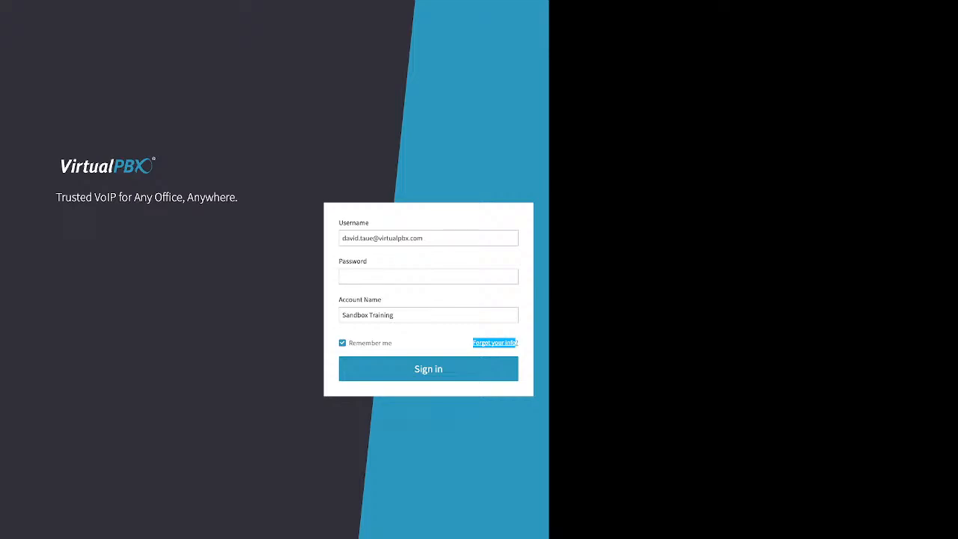
left_click(495, 342)
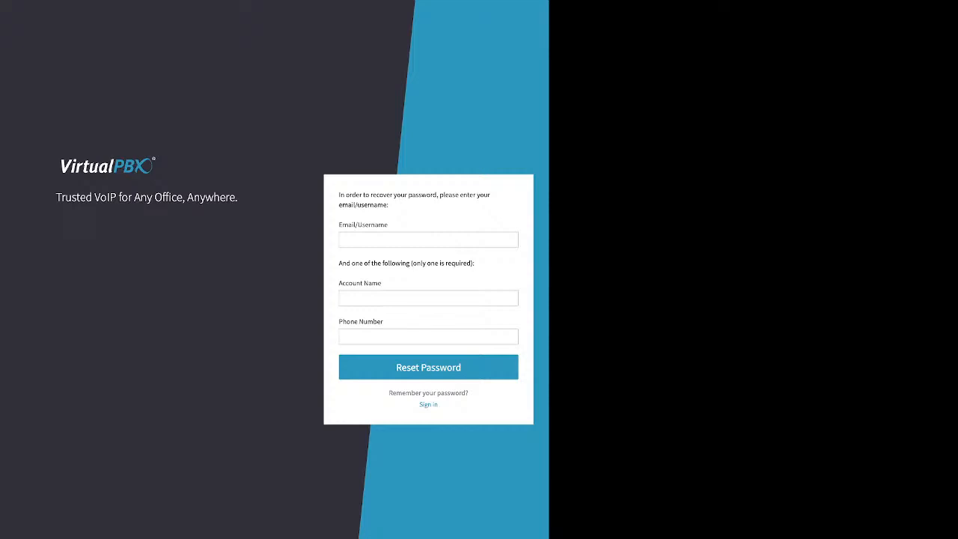
left_click(374, 297)
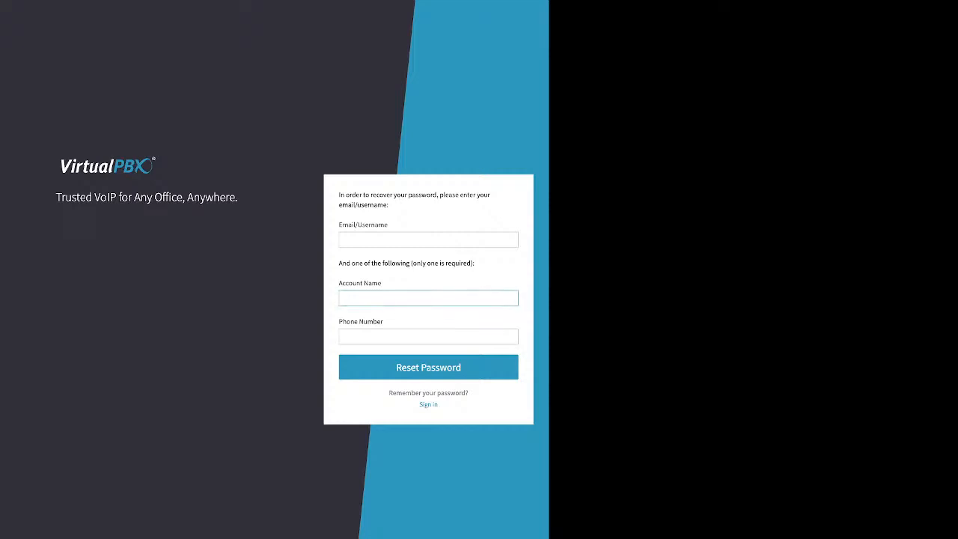
triple_click(361, 283)
left_click(366, 336)
left_click_drag(339, 321, 383, 321)
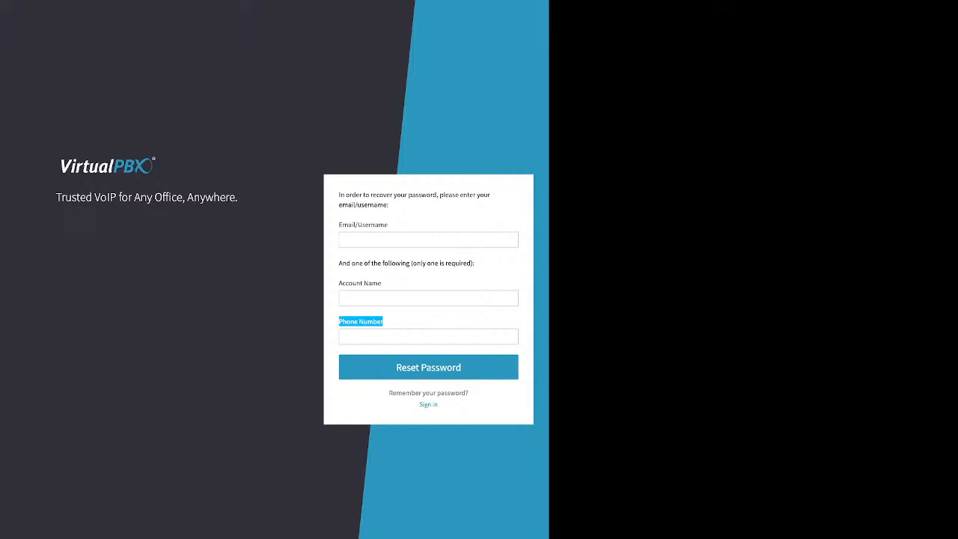
left_click(429, 405)
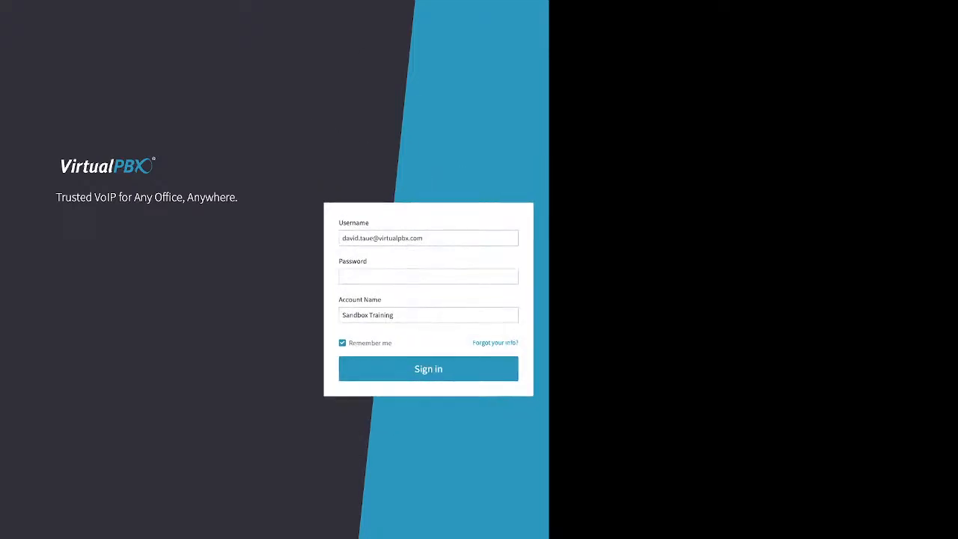
Step: Enter the account password and sign in to the Sandbox Training account with the remembered username
left_click(428, 276)
type("••••••")
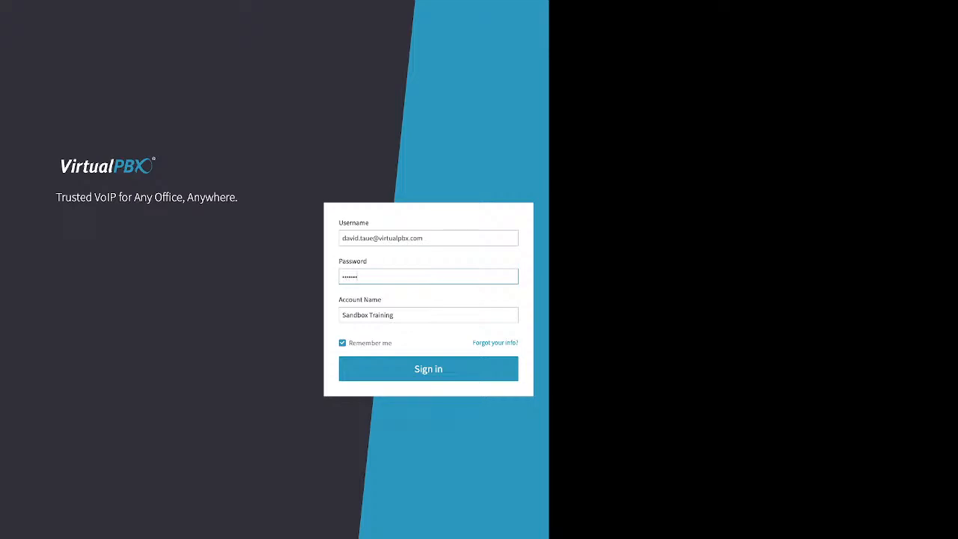
left_click_drag(348, 342, 392, 343)
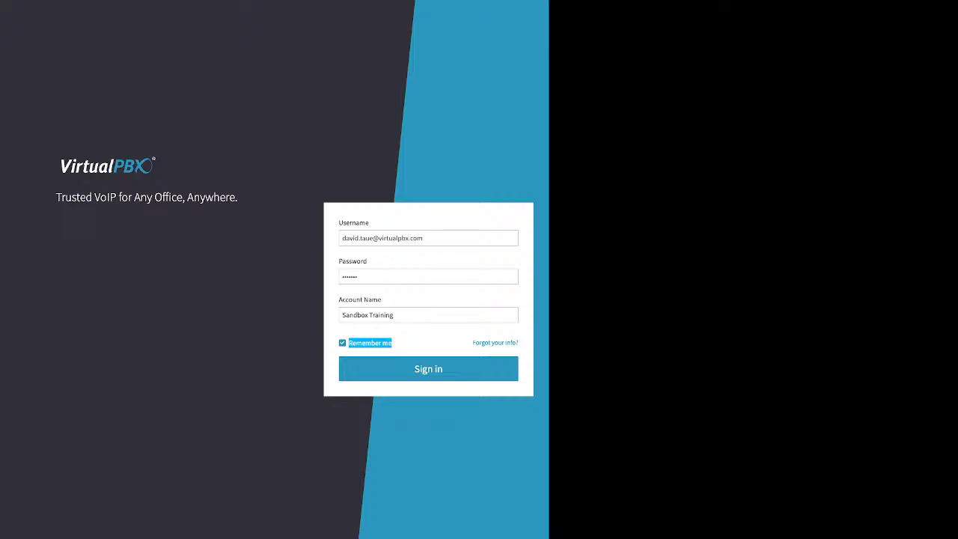
left_click(437, 329)
left_click_drag(429, 238, 341, 238)
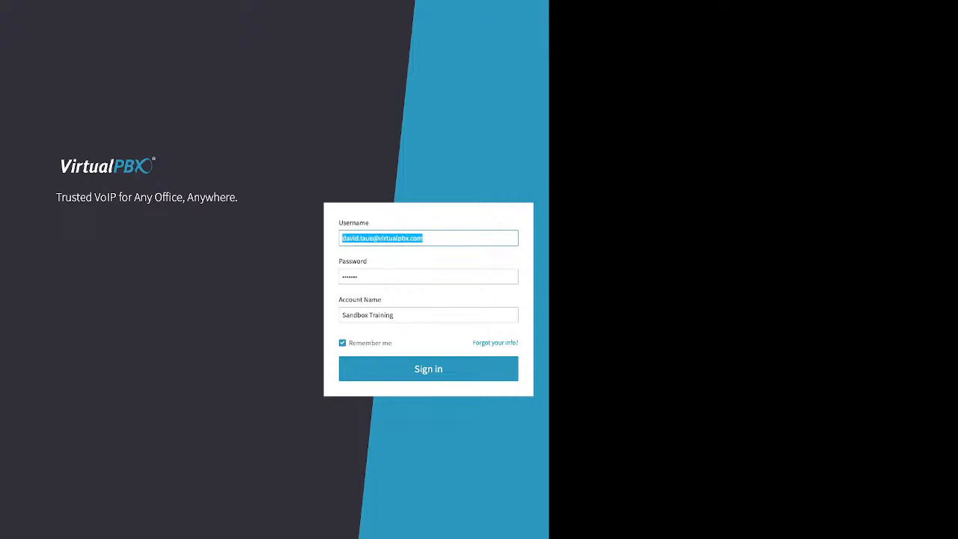
left_click(350, 238)
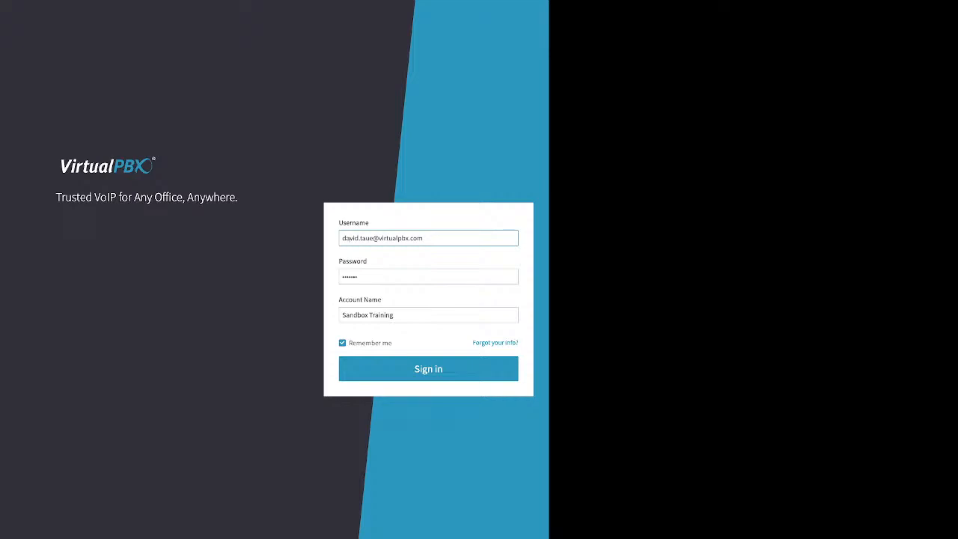
key("Return")
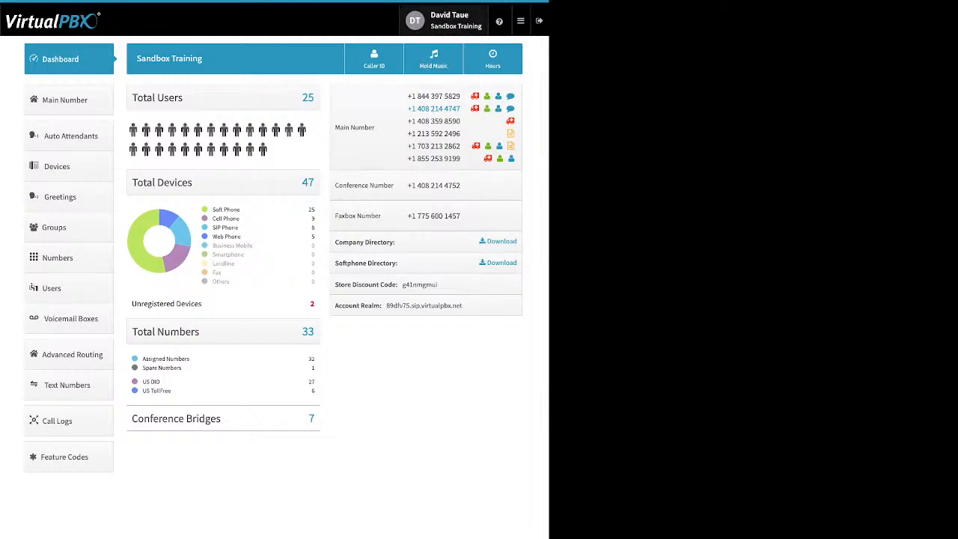
Step: Open the signed-in user's settings and examine the password change form without changing it
left_click(445, 21)
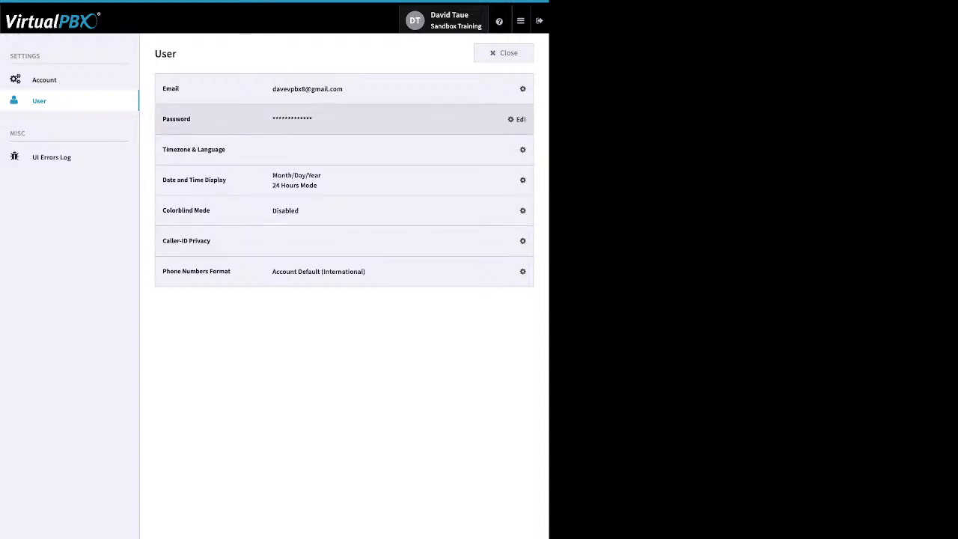
left_click(517, 118)
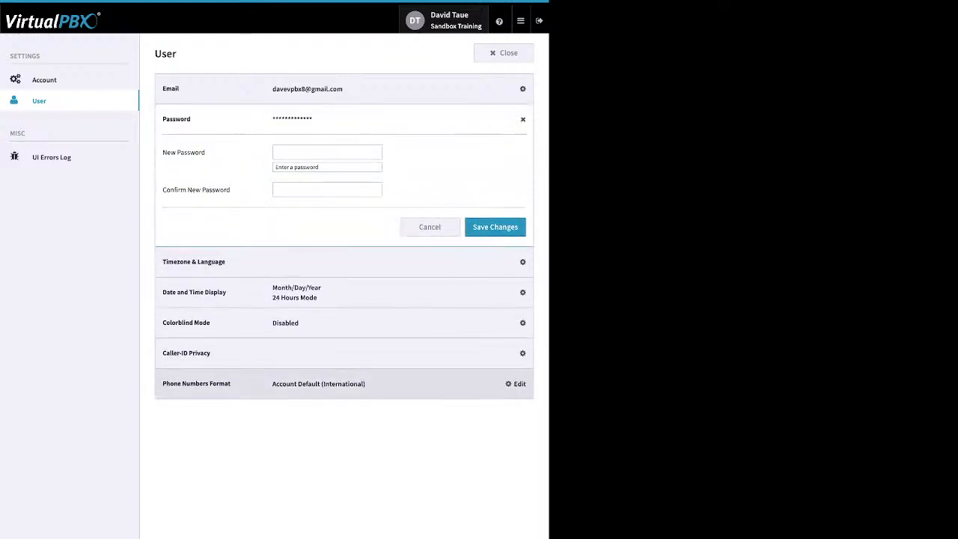
left_click(515, 119)
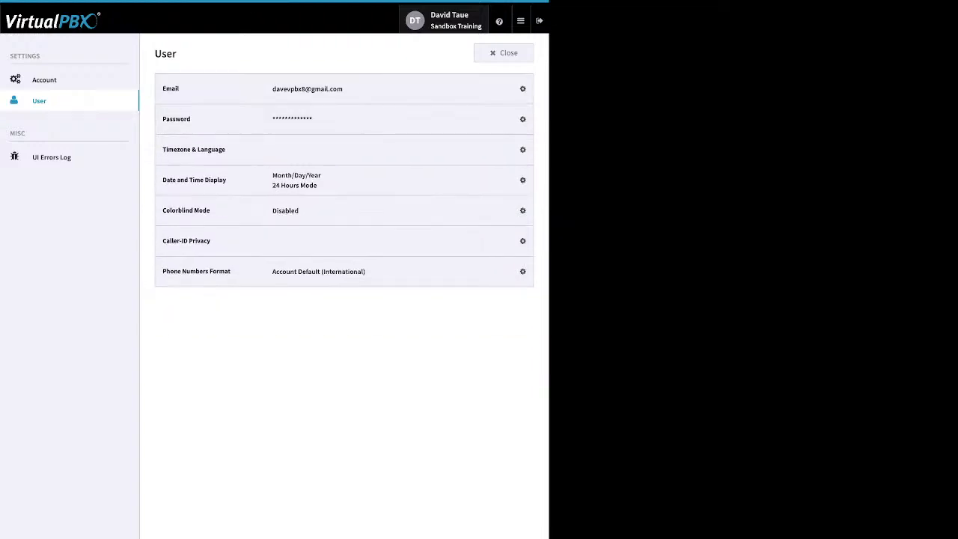
Step: Examine the account settings, including the Timezone & Language options, and close the settings to return to the dashboard
left_click(44, 79)
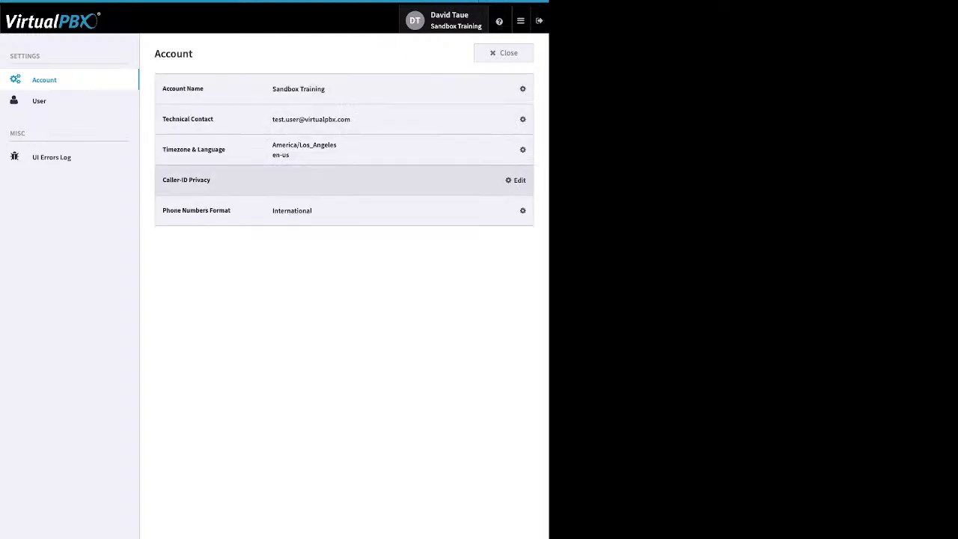
left_click(516, 150)
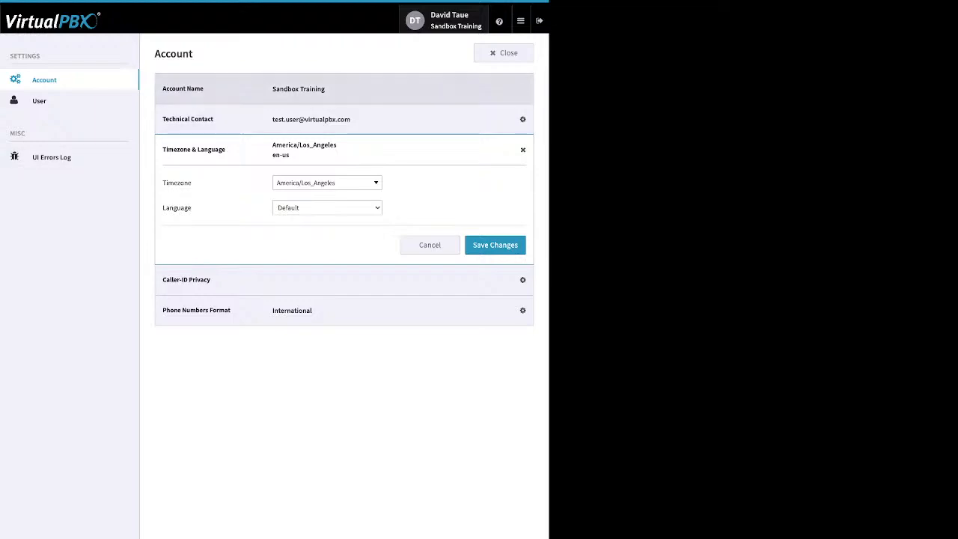
left_click(503, 53)
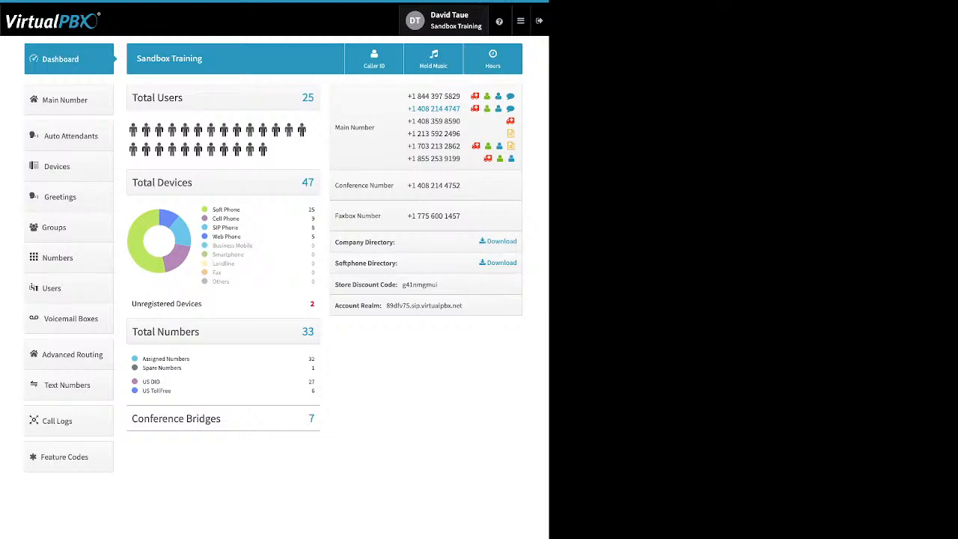
Step: Look through the help resources and the list of available apps from the dashboard
left_click(499, 21)
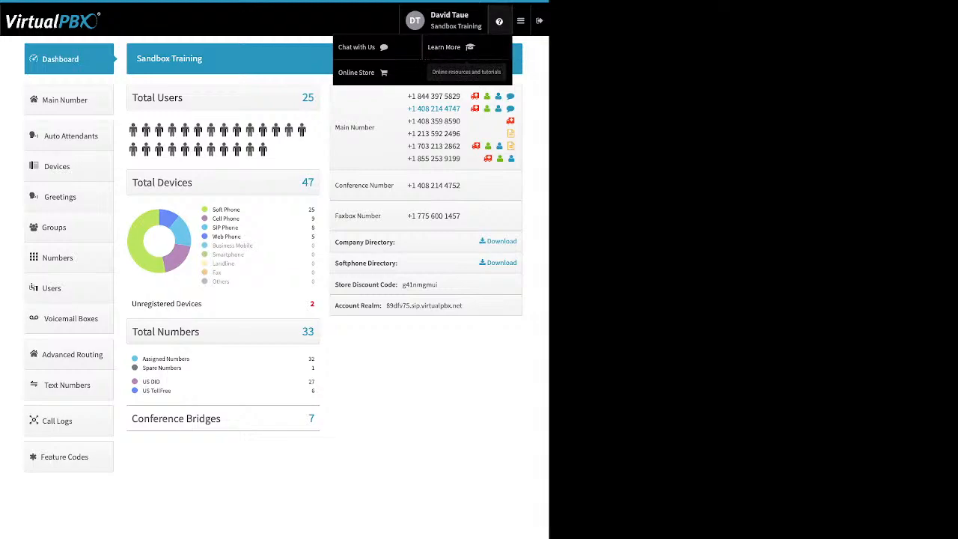
mouse_move(521, 21)
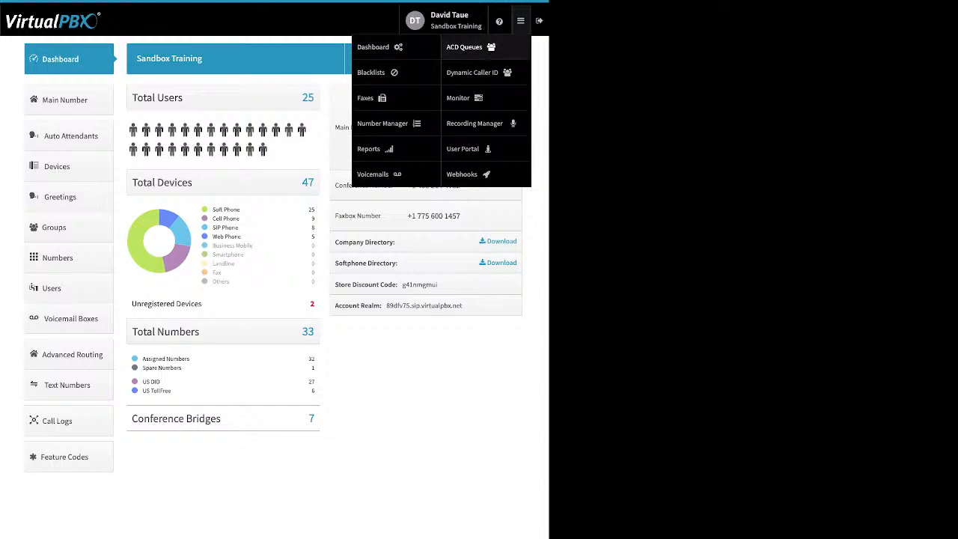
left_click(520, 21)
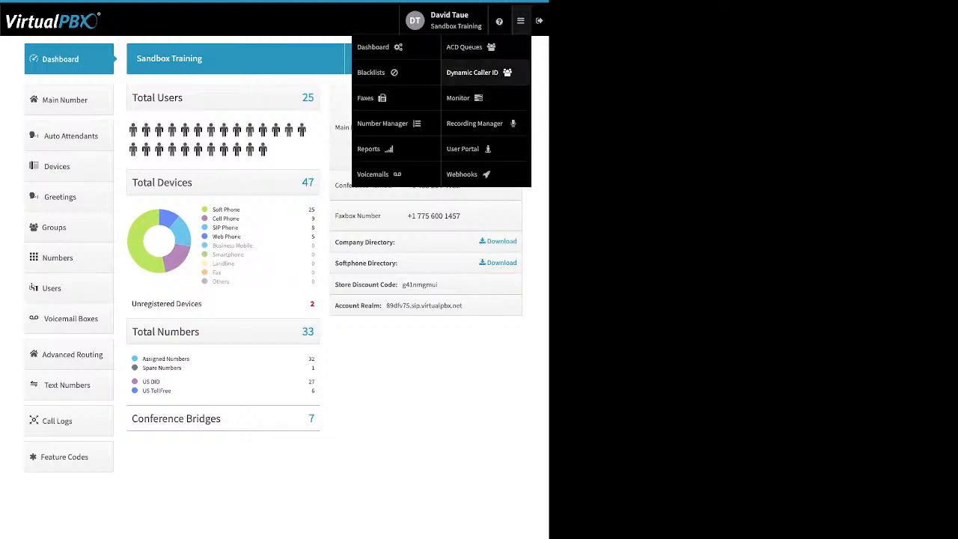
left_click(520, 21)
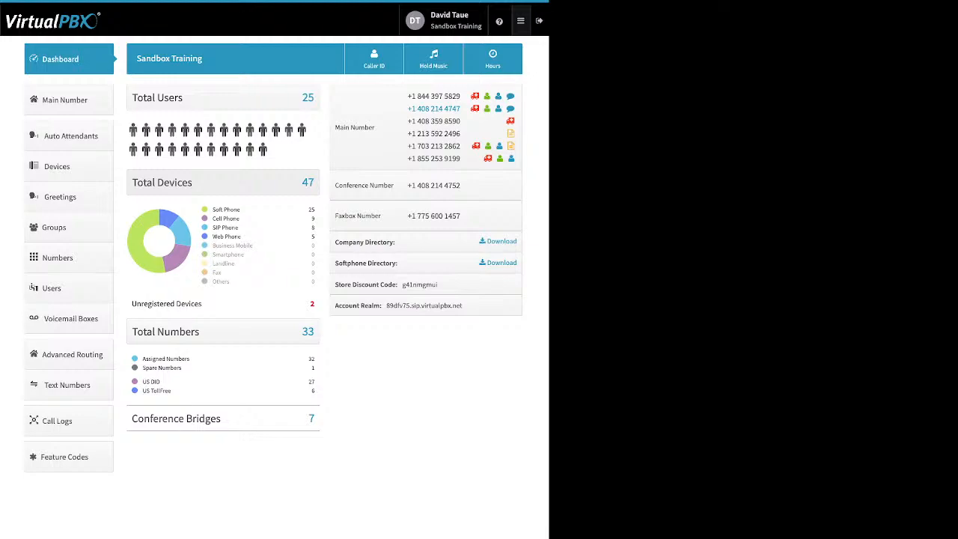
Step: Review the dashboard's device breakdown by phone type and the Unregistered Devices entry
left_click_drag(240, 210, 212, 210)
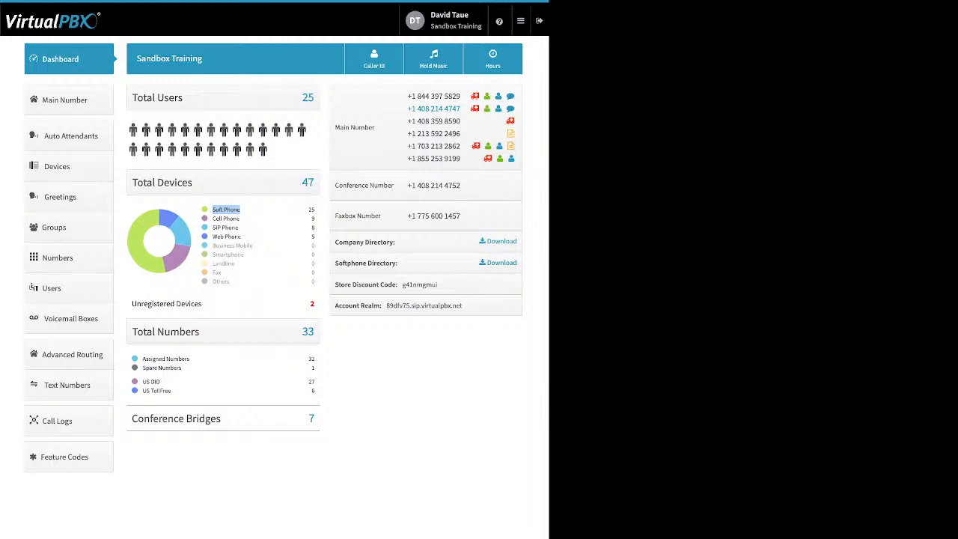
left_click_drag(241, 219, 217, 219)
left_click_drag(240, 227, 213, 228)
left_click_drag(240, 236, 213, 236)
left_click_drag(132, 303, 177, 304)
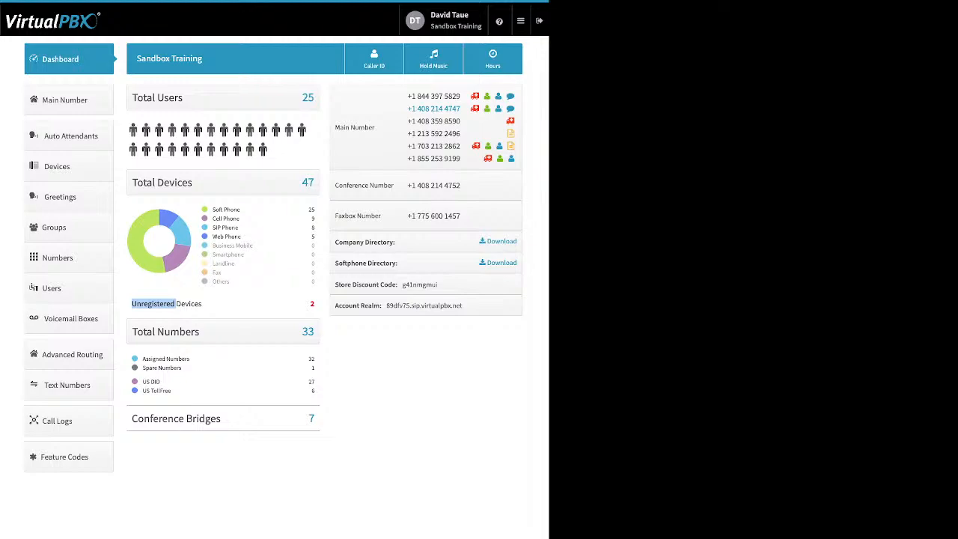
Step: Review the Total Numbers breakdown for assigned, spare, US DID and US TollFree numbers
left_click_drag(142, 358, 182, 368)
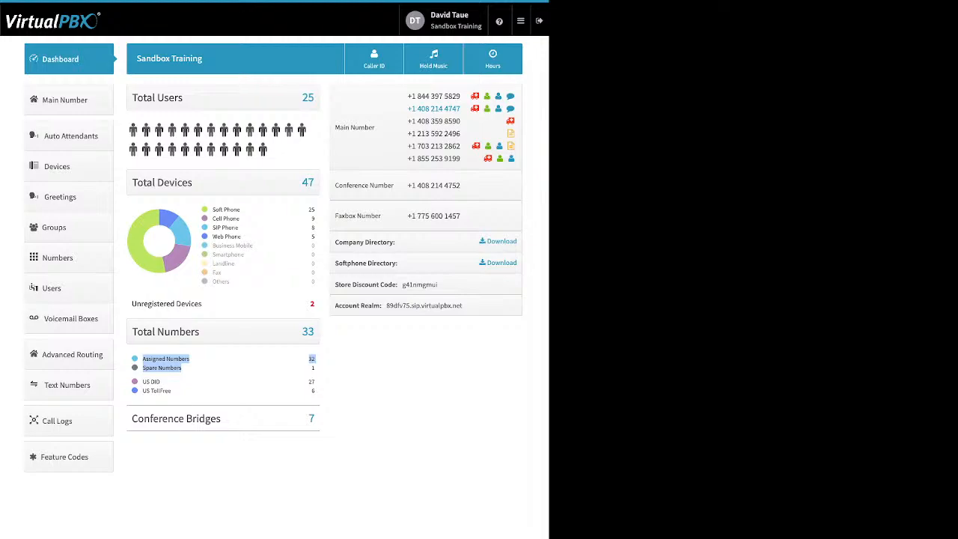
left_click_drag(175, 391, 142, 381)
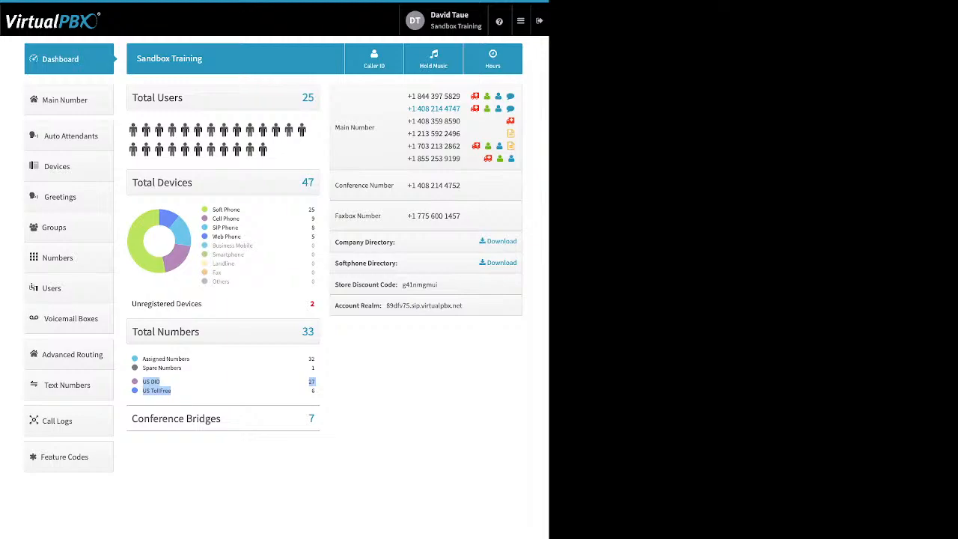
left_click(196, 389)
Step: Examine the dashboard's Company Directory, Softphone Directory, Store Discount Code and Account Realm entries
left_click_drag(395, 242, 335, 242)
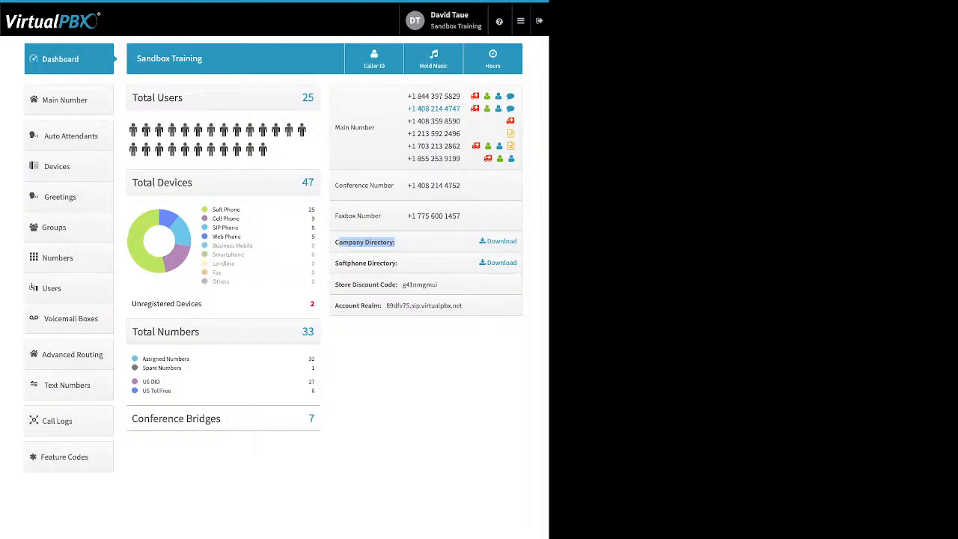
left_click_drag(397, 263, 336, 263)
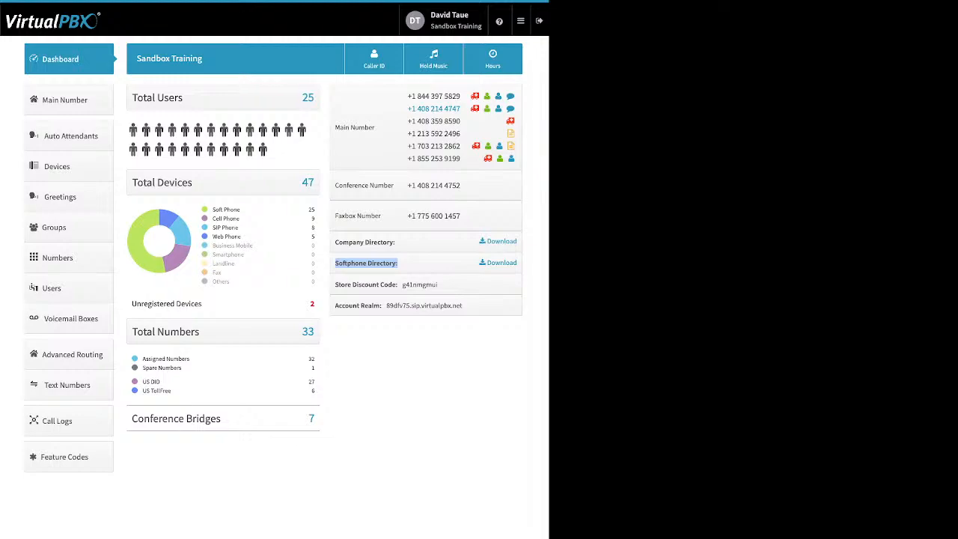
left_click_drag(443, 284, 375, 285)
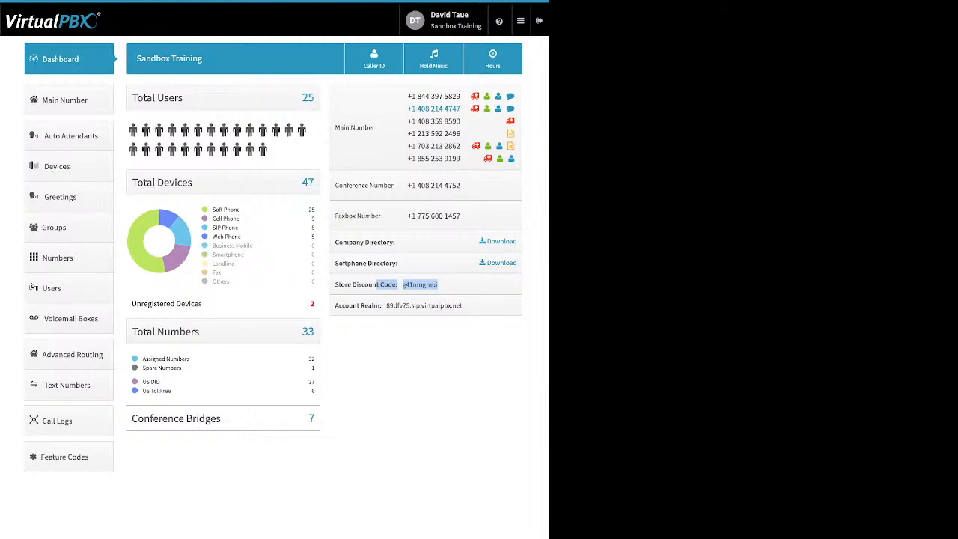
left_click(376, 284)
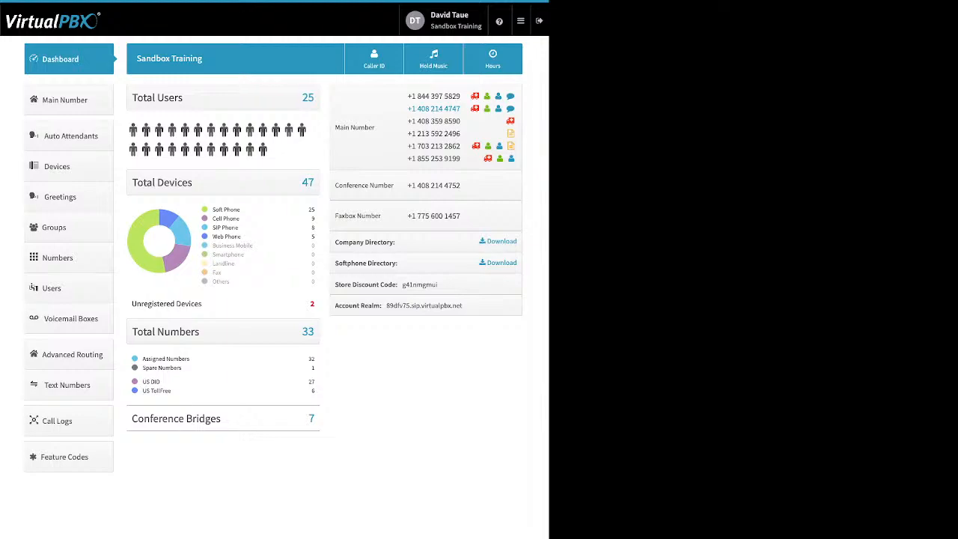
left_click_drag(335, 306, 374, 306)
Step: Review the Company Caller ID name and emergency (E911) information, and close the settings without saving
left_click(374, 59)
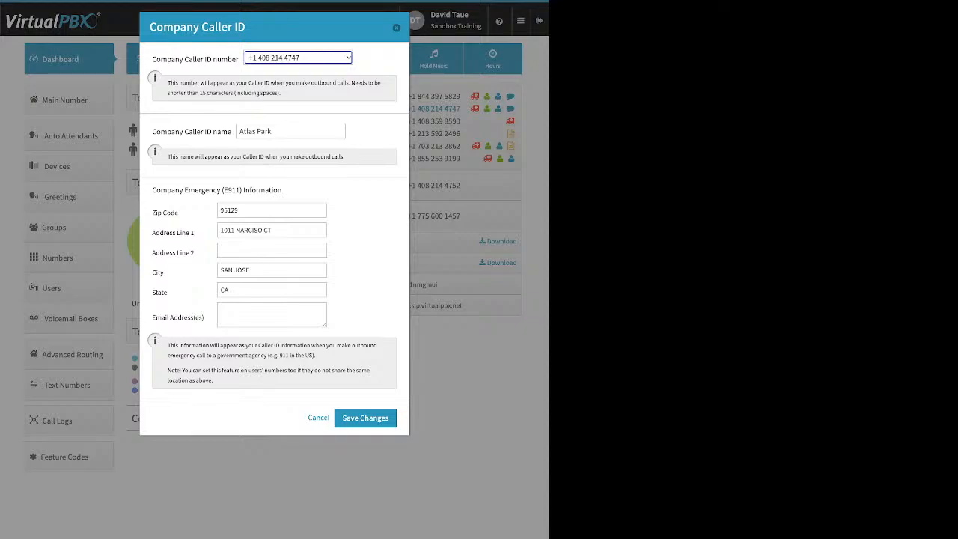
left_click_drag(152, 131, 232, 131)
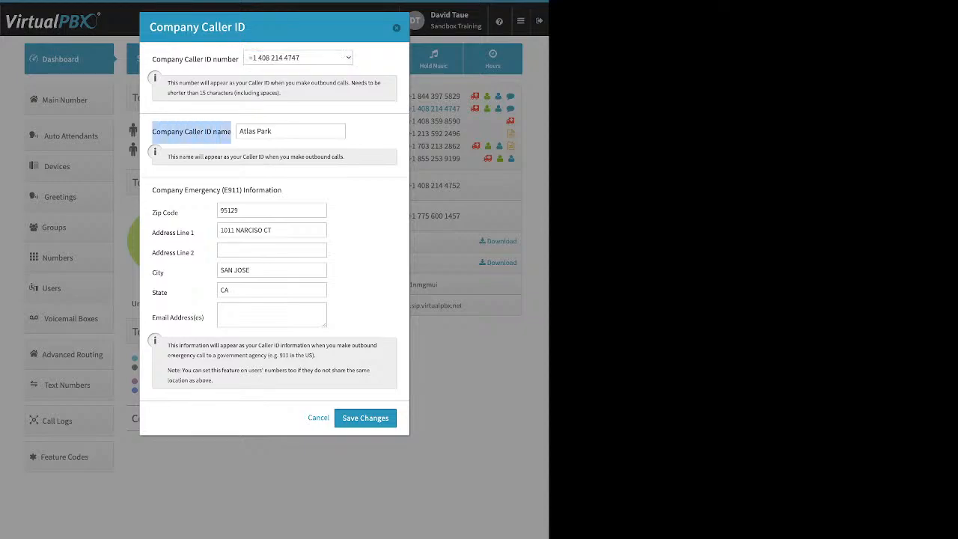
left_click_drag(239, 130, 272, 131)
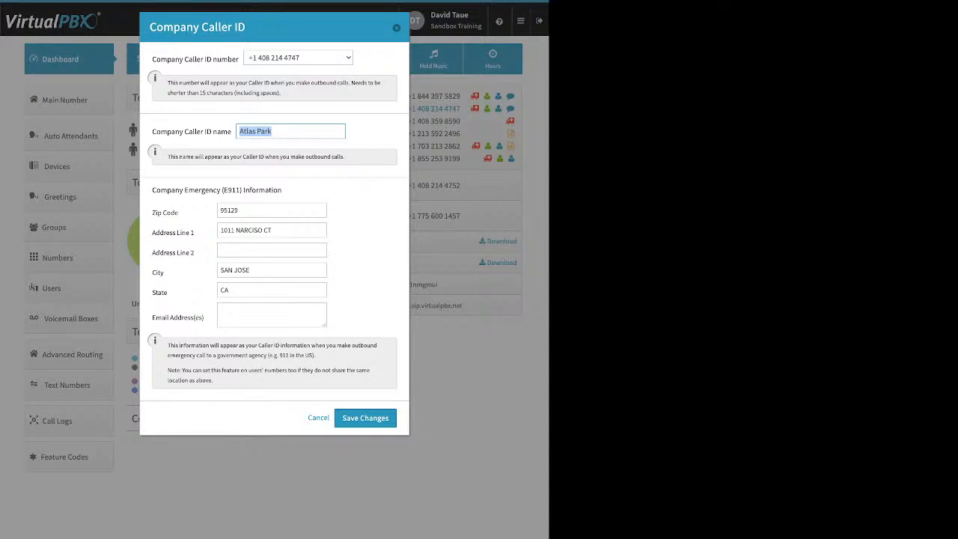
left_click(291, 131)
left_click_drag(152, 190, 281, 190)
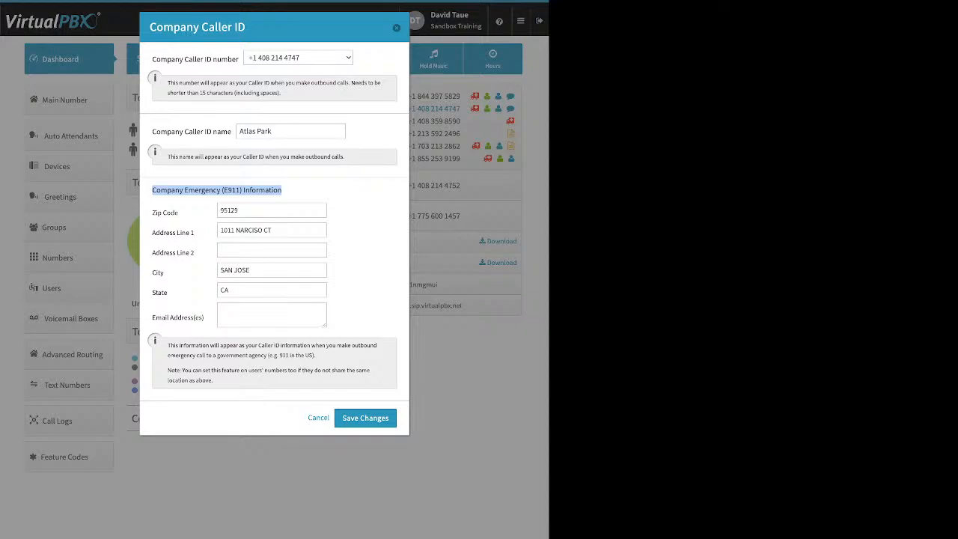
left_click_drag(152, 131, 231, 131)
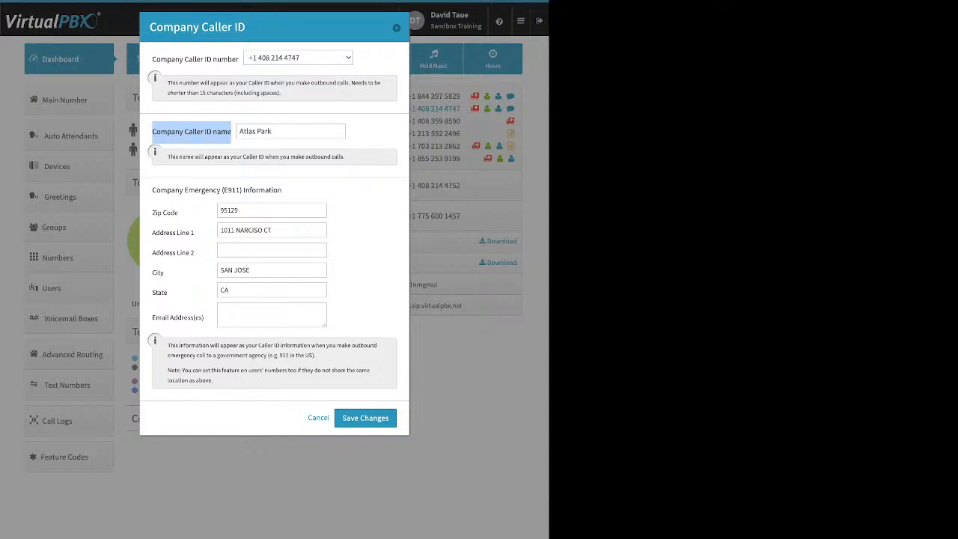
left_click(396, 27)
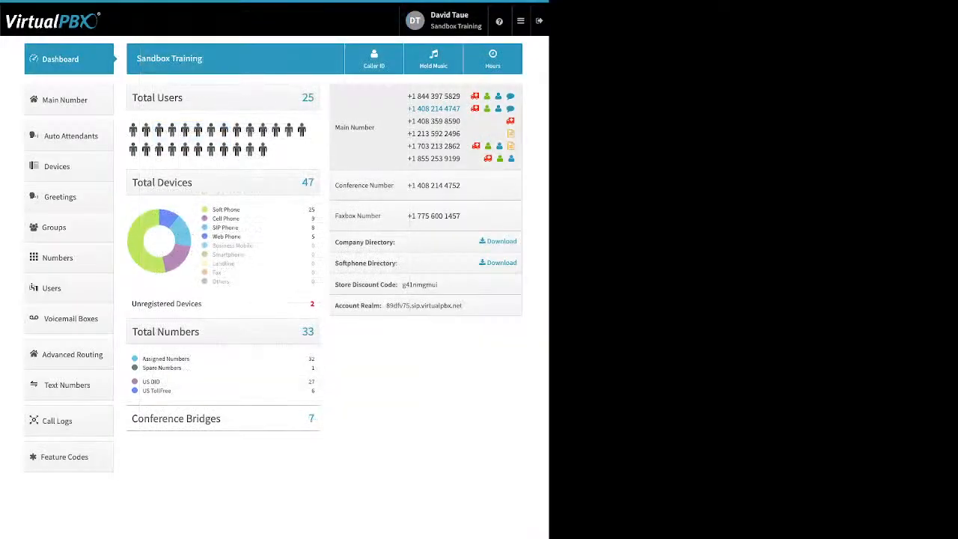
Step: Review the account's Music-On-Hold settings and its audio file upload option, and close them without saving
left_click(433, 59)
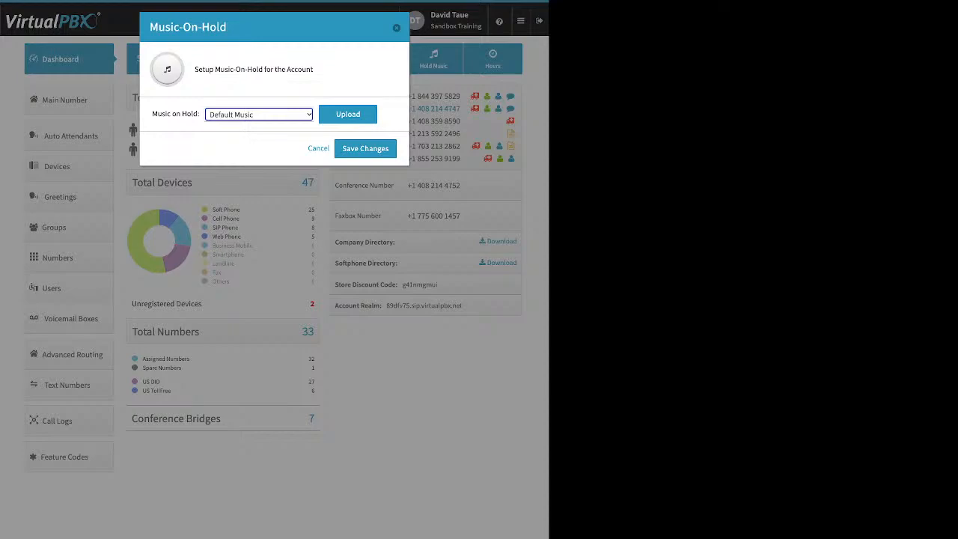
left_click(347, 114)
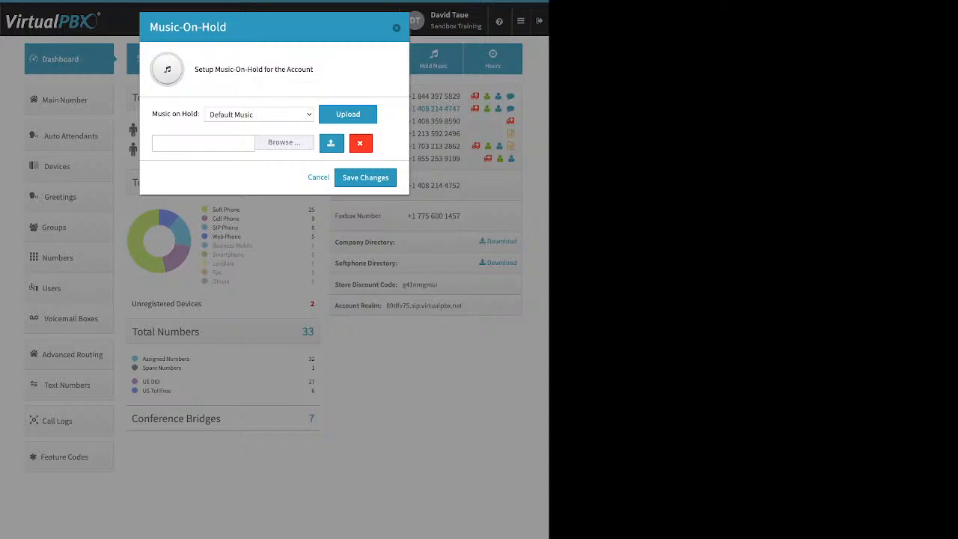
key("Escape")
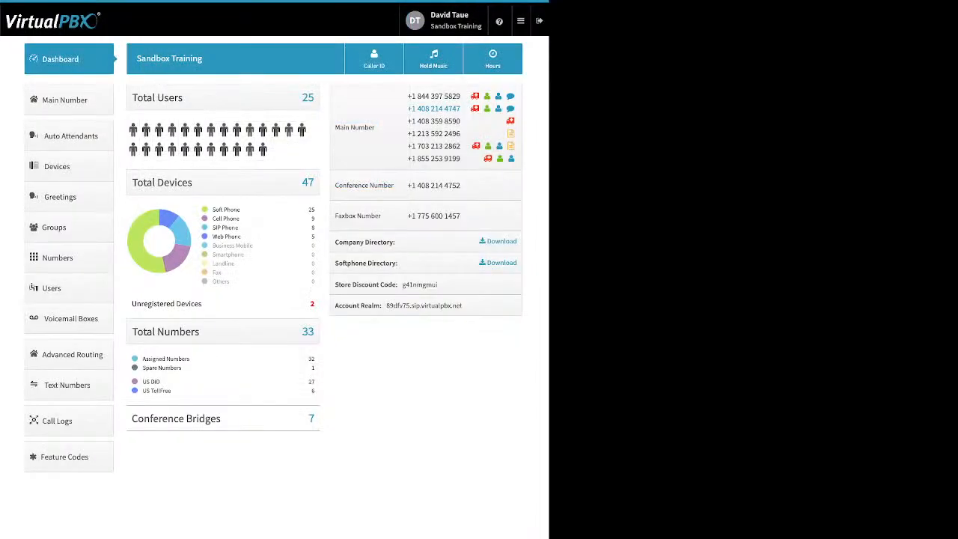
Step: Un-assign two main company numbers: the third one listed, with its e911 feature removed, and the 855 toll-free number
left_click(69, 100)
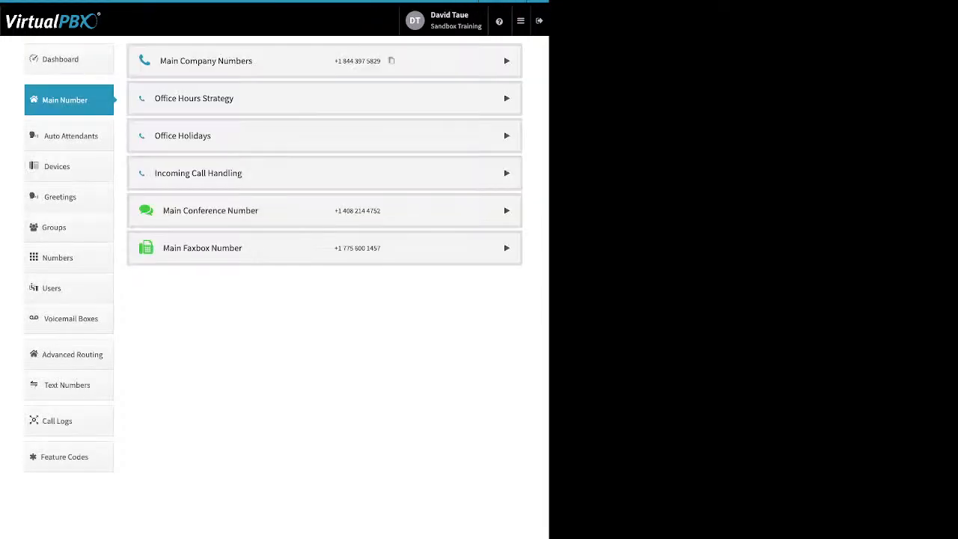
left_click(507, 60)
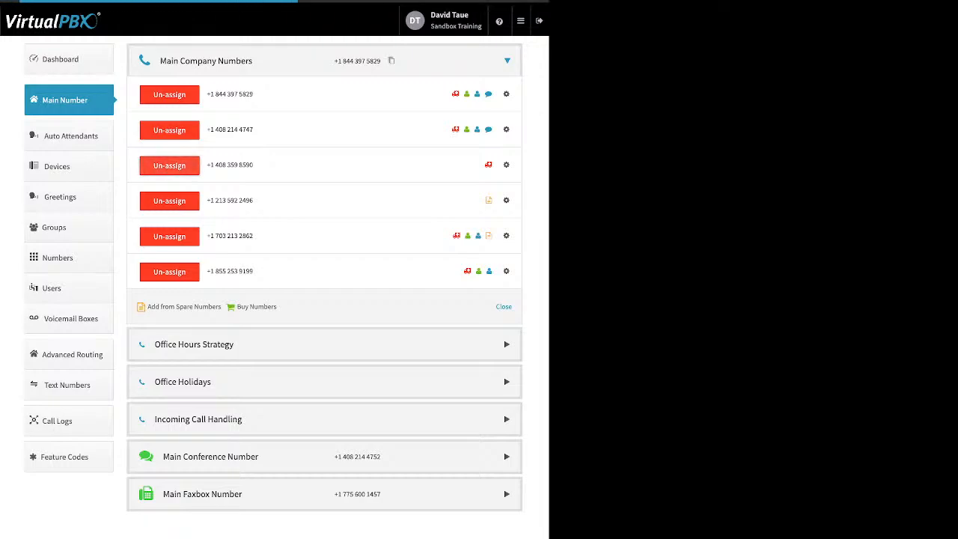
left_click(170, 166)
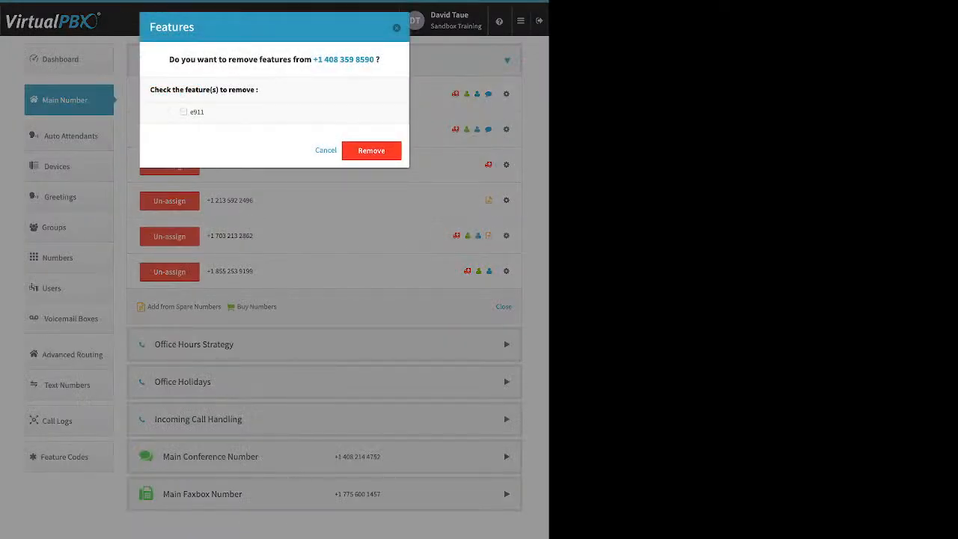
left_click(184, 111)
left_click(371, 151)
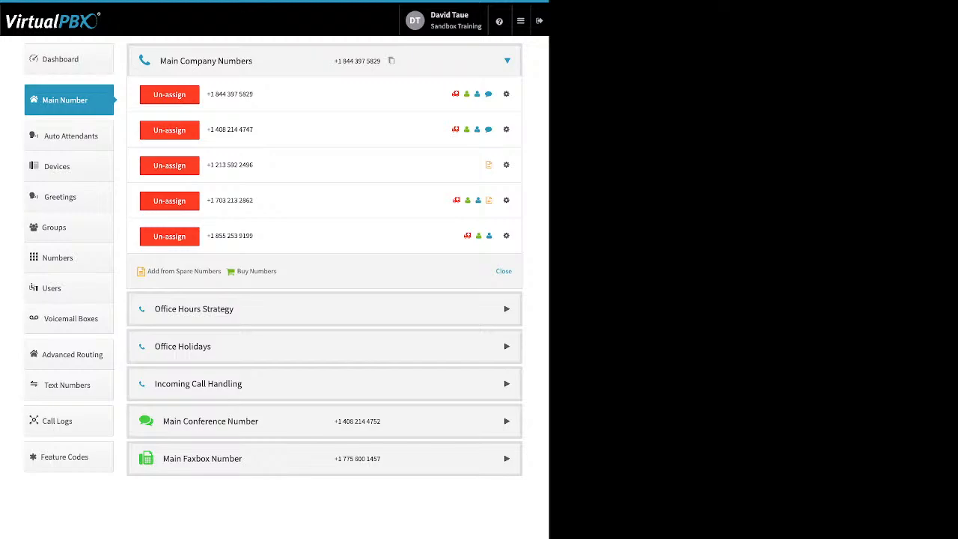
left_click(169, 236)
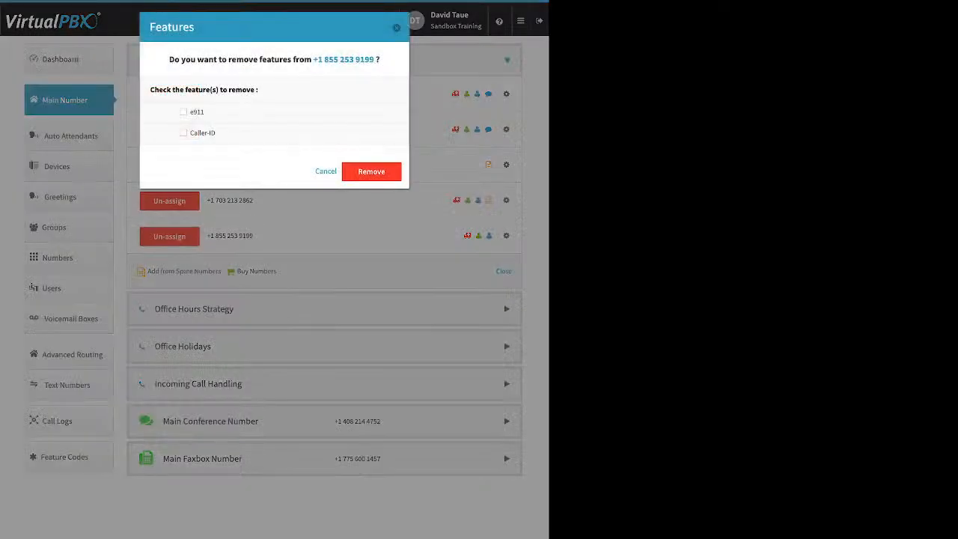
left_click(371, 172)
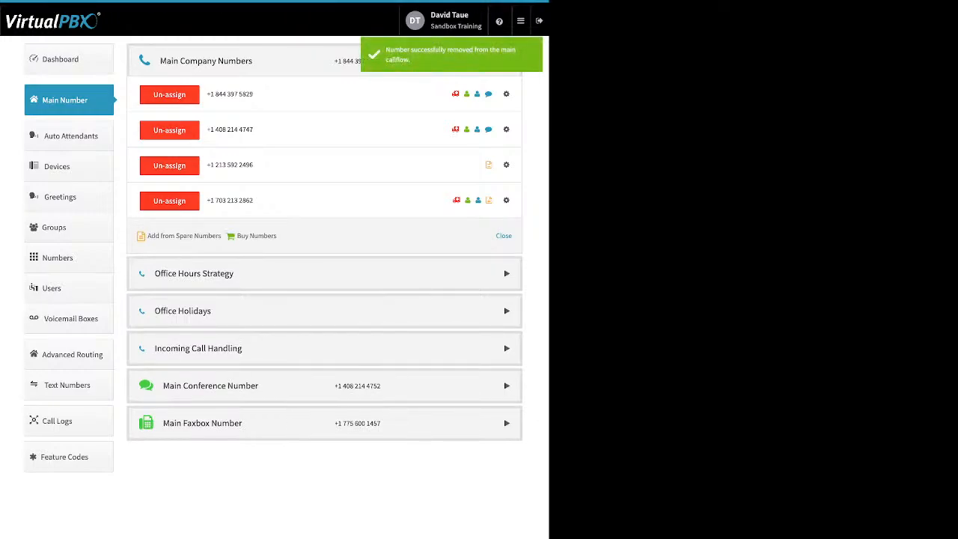
Step: Add the spare number with area code 956 to the main company numbers
left_click_drag(279, 236, 147, 235)
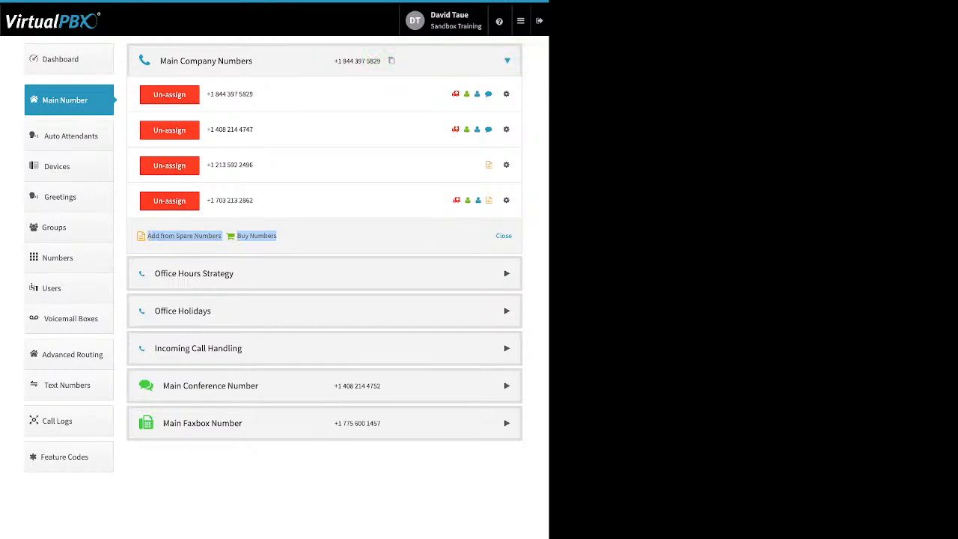
left_click(184, 235)
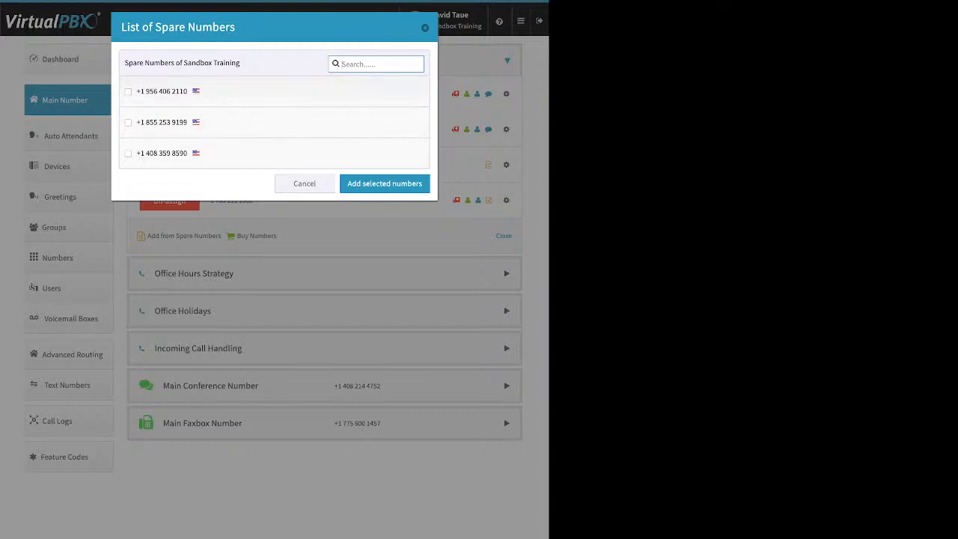
left_click(128, 91)
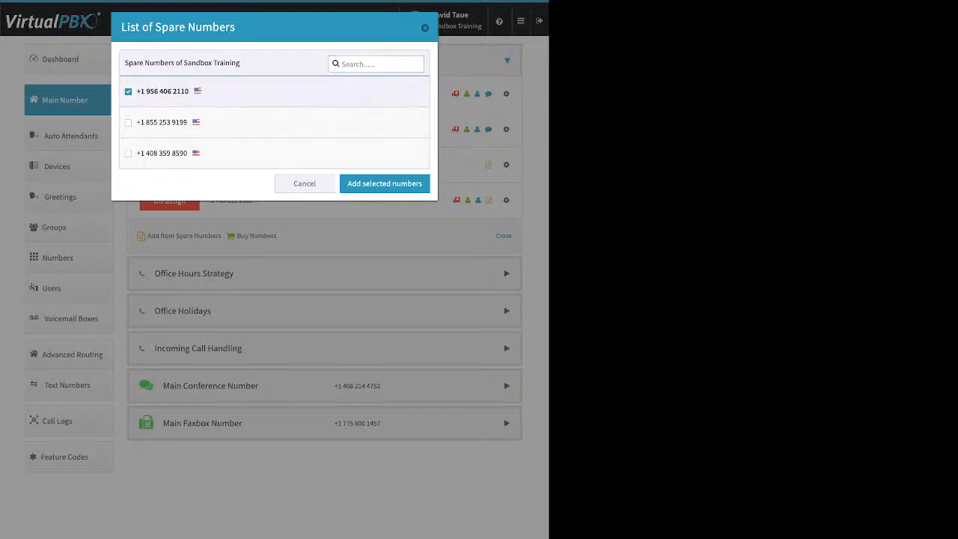
left_click(384, 183)
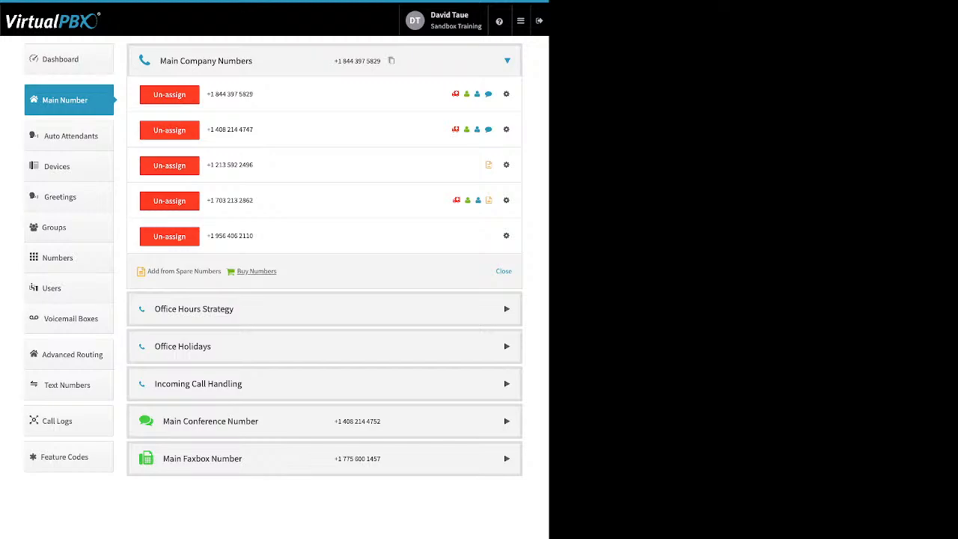
Step: Search toll-free numbers with the 86* prefix and buy one 866 number for the main company numbers
left_click(256, 270)
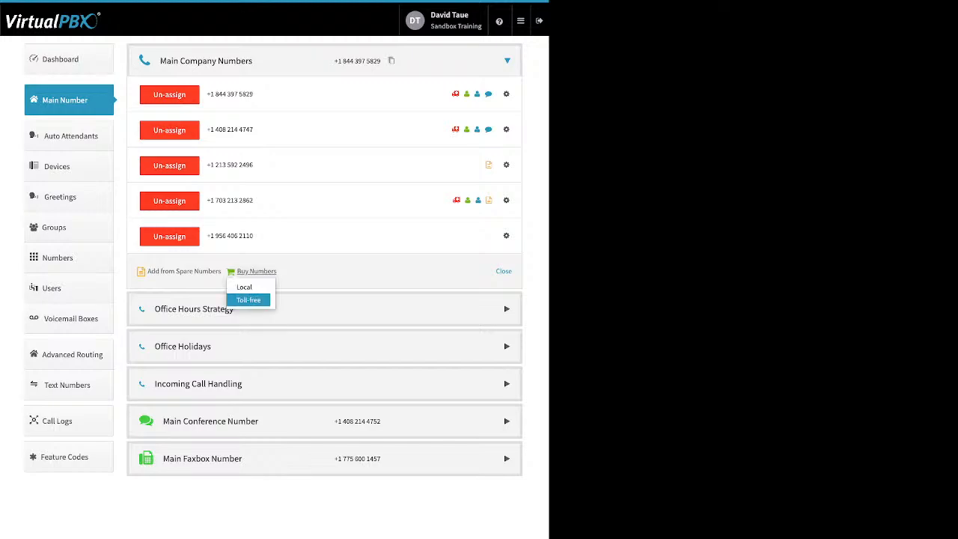
left_click(249, 300)
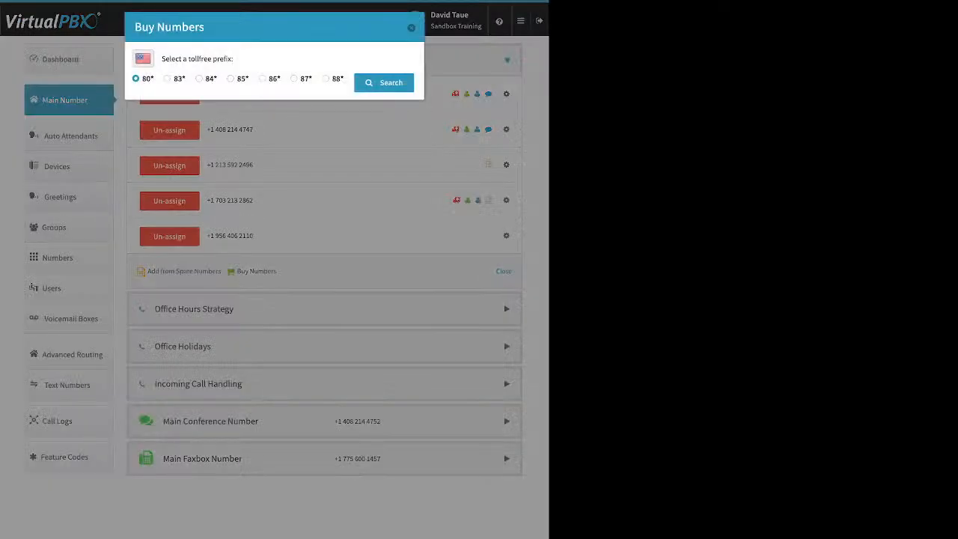
left_click(262, 79)
left_click(384, 82)
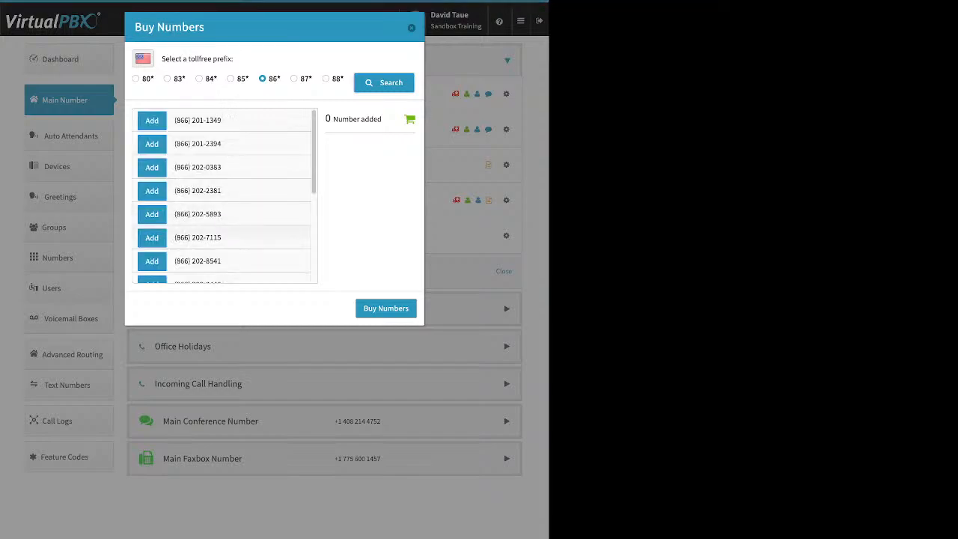
scroll(224, 197, "down", 5)
scroll(224, 196, "down", 3)
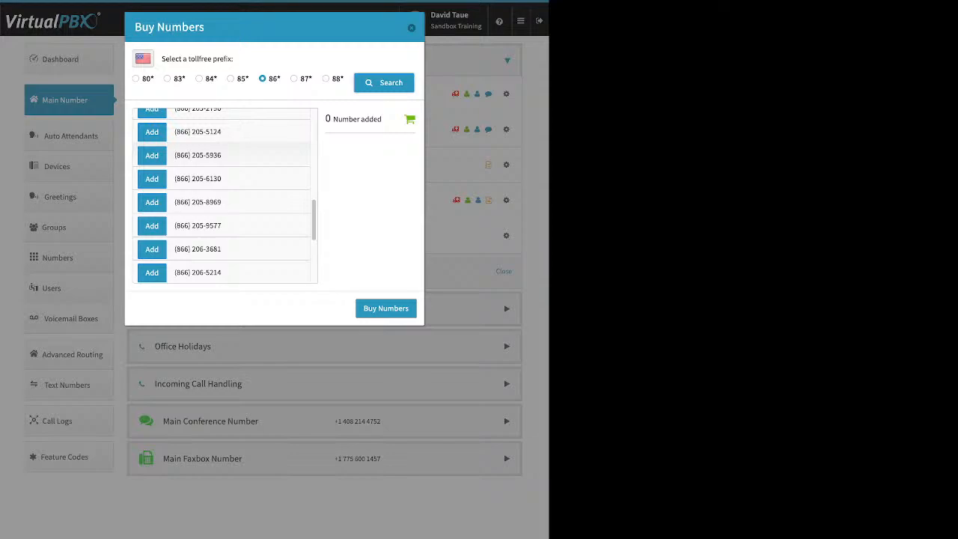
left_click(151, 155)
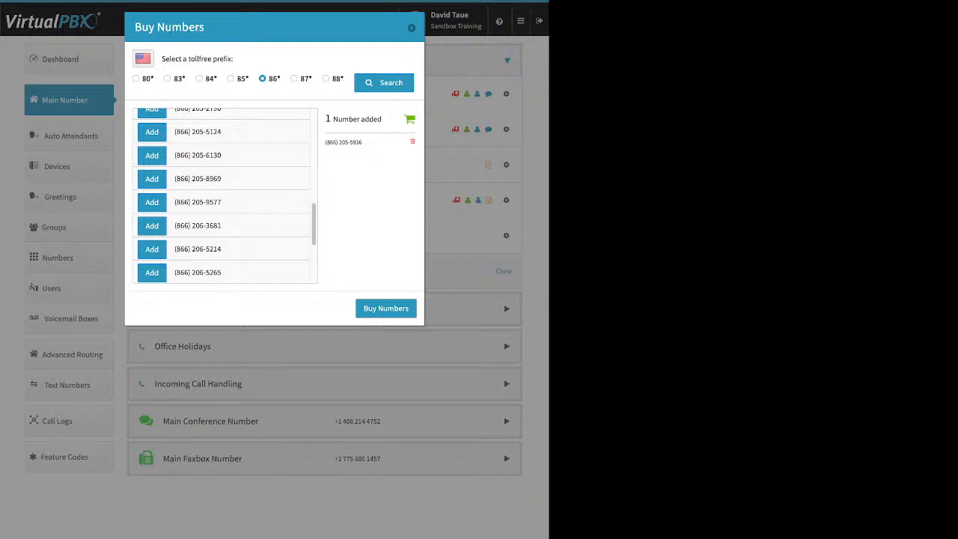
left_click(386, 308)
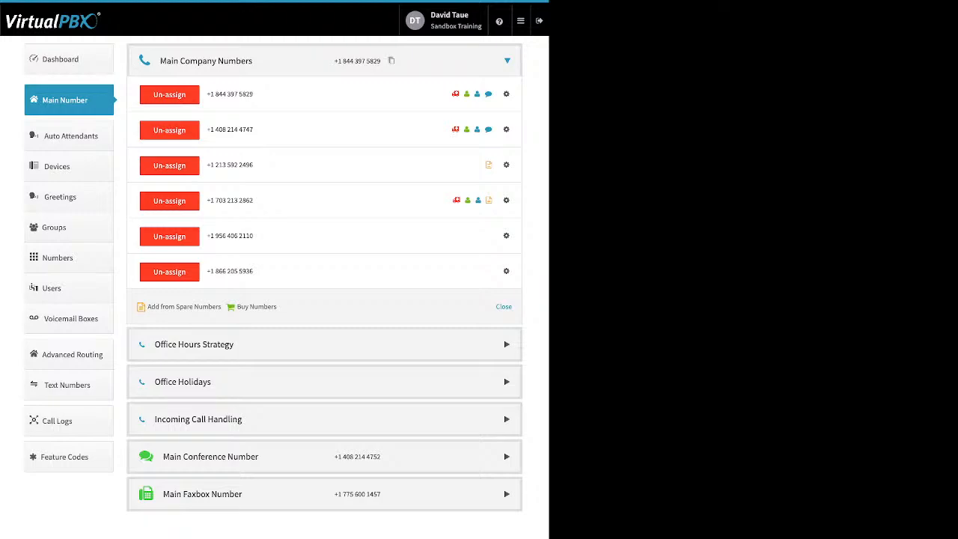
Step: Search for local United States numbers available to buy in area code 408 and browse the list
left_click(256, 306)
left_click(245, 323)
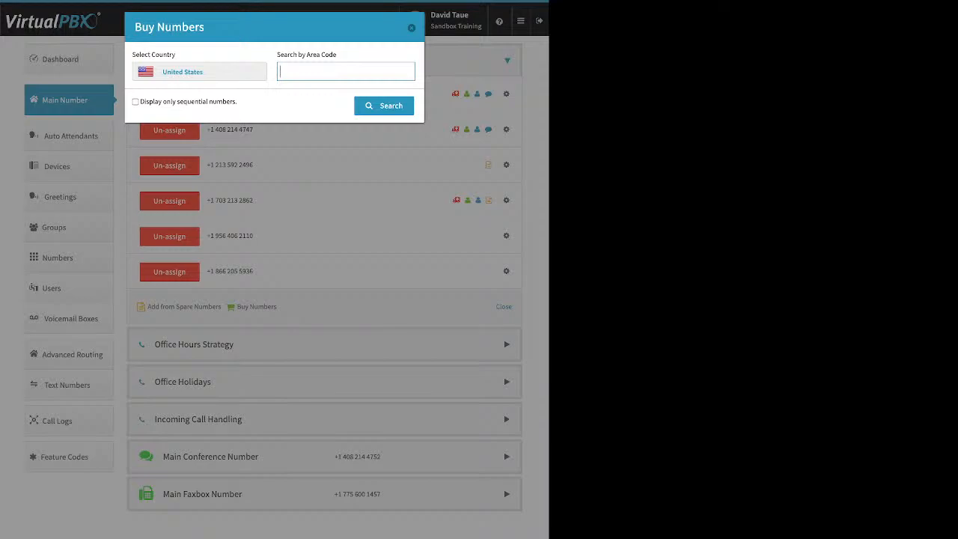
type("408")
key("Return")
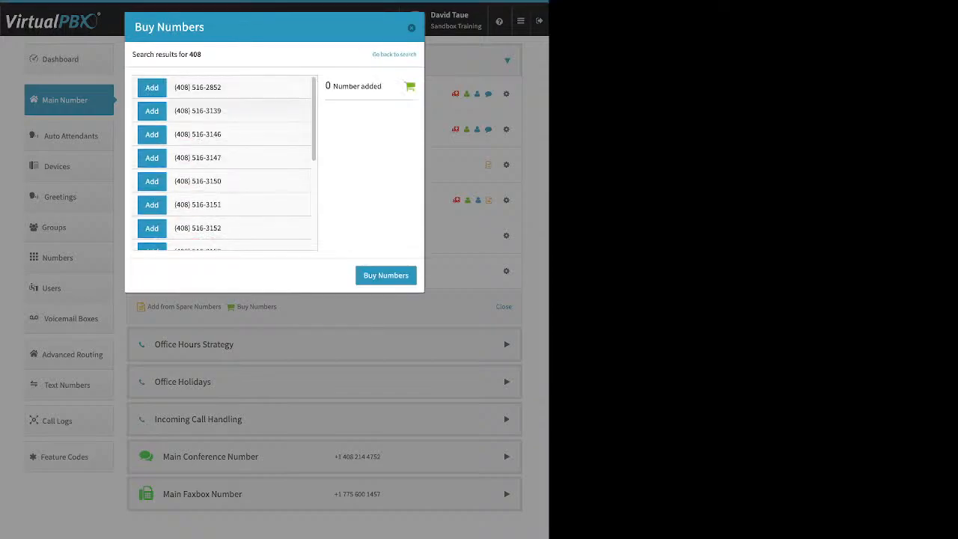
scroll(225, 163, "down", 3)
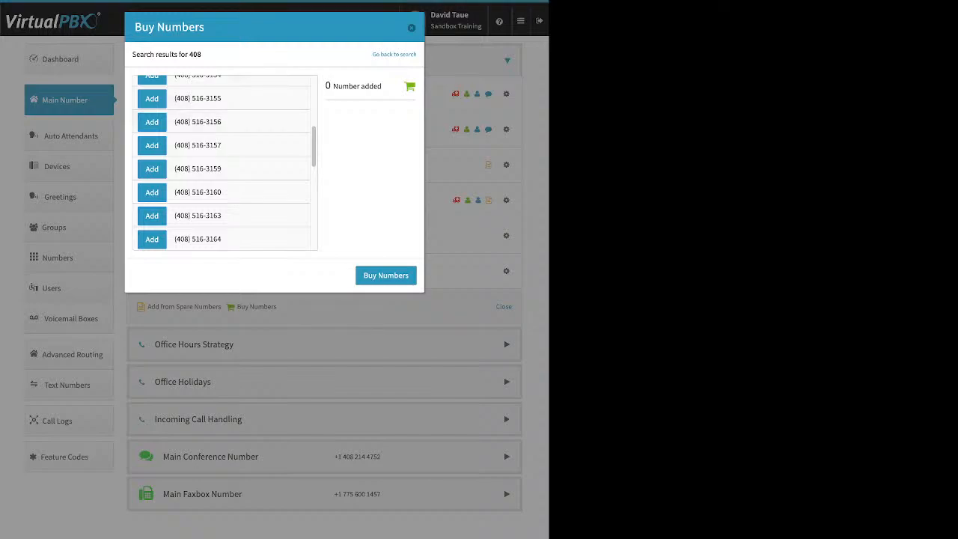
scroll(224, 163, "up", 3)
Step: Return to the local number search and look for numbers in area code 415
left_click(394, 55)
double_click(315, 72)
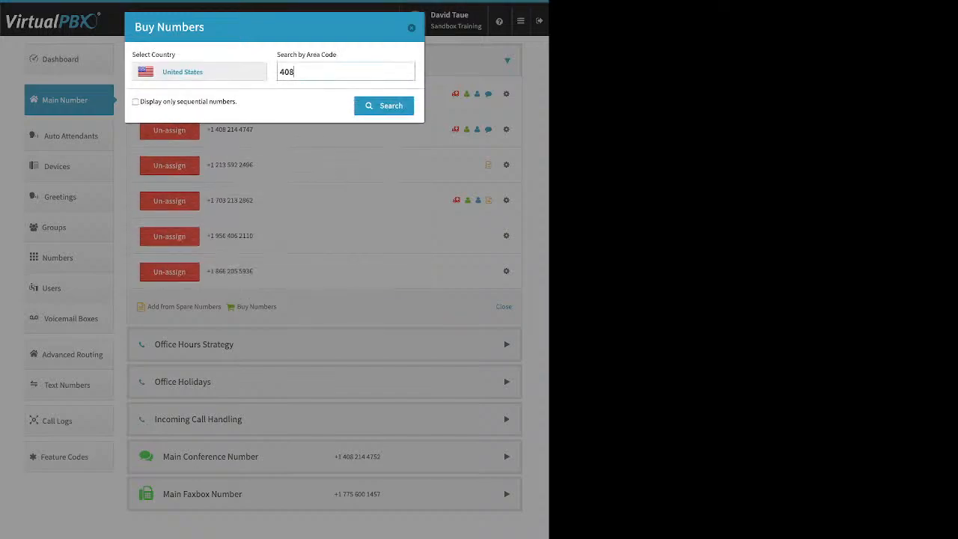
type("415")
key("Return")
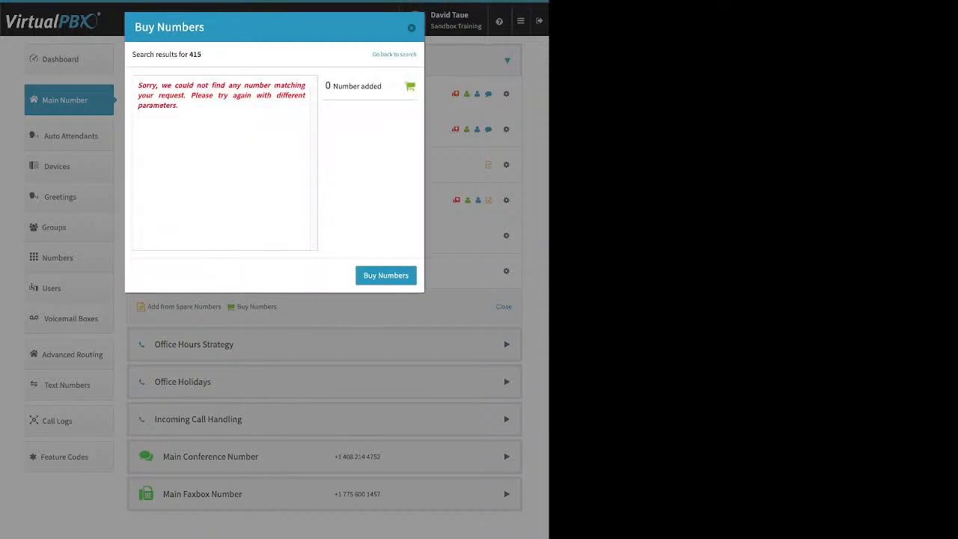
triple_click(222, 95)
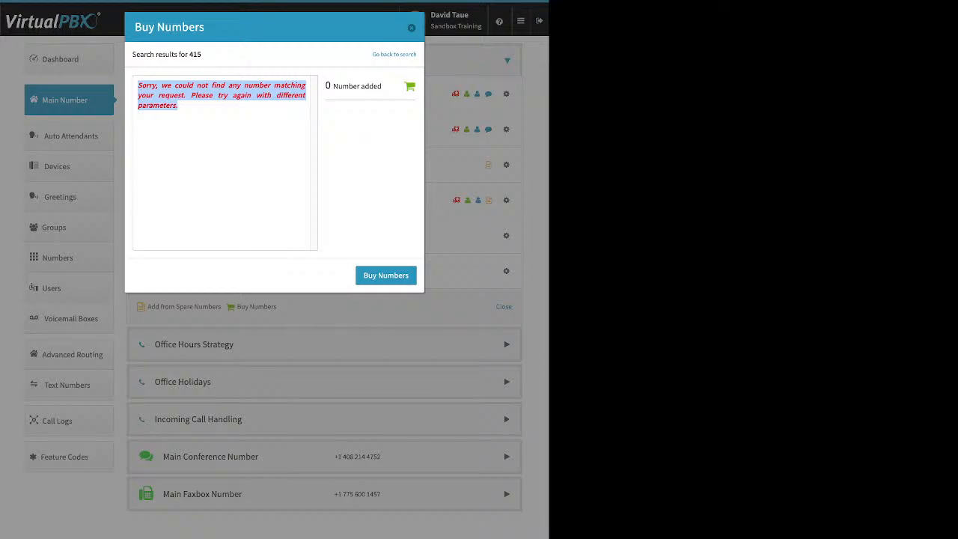
left_click(222, 149)
Step: Search local numbers by area code 628 and buy the first one listed
left_click(395, 55)
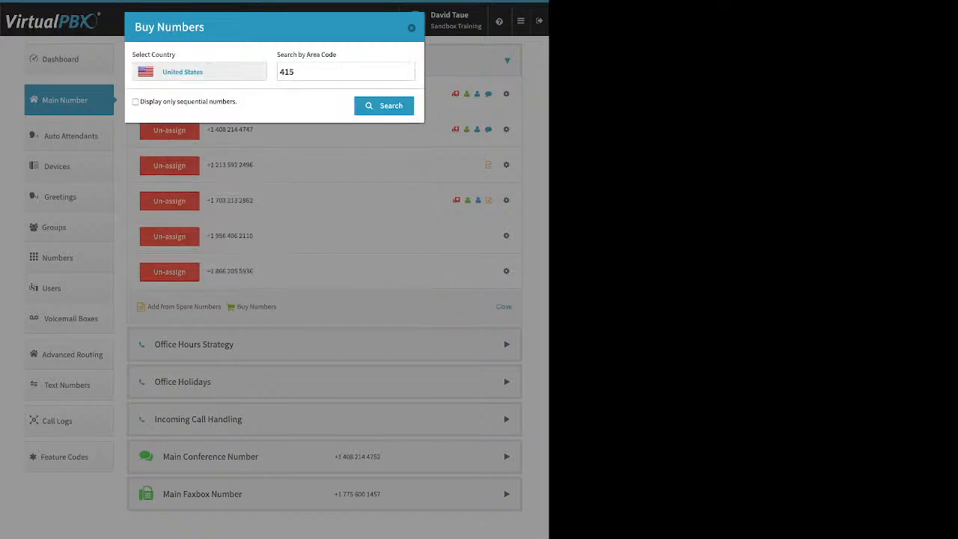
left_click(295, 72)
key("shift+Left")
key("shift+Left")
key("shift+Left")
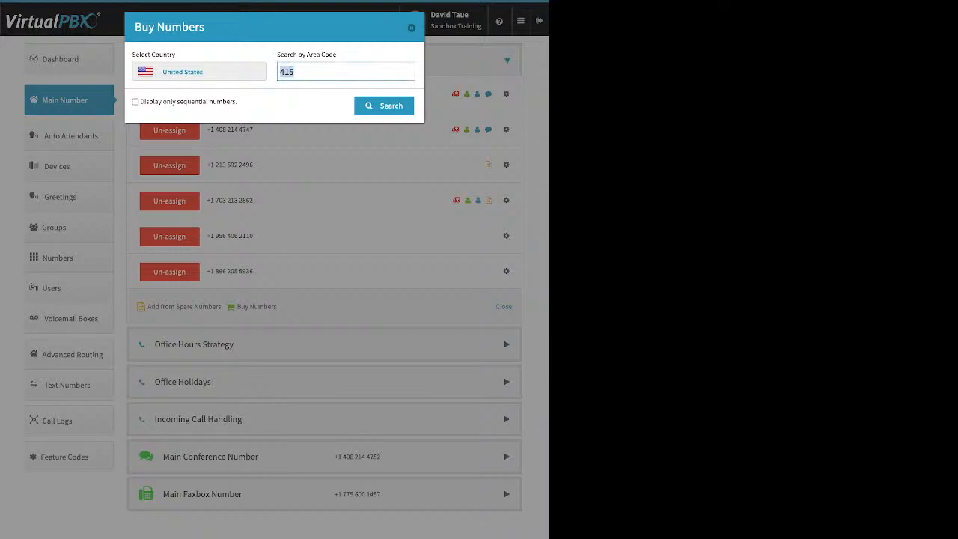
type("628")
key("Return")
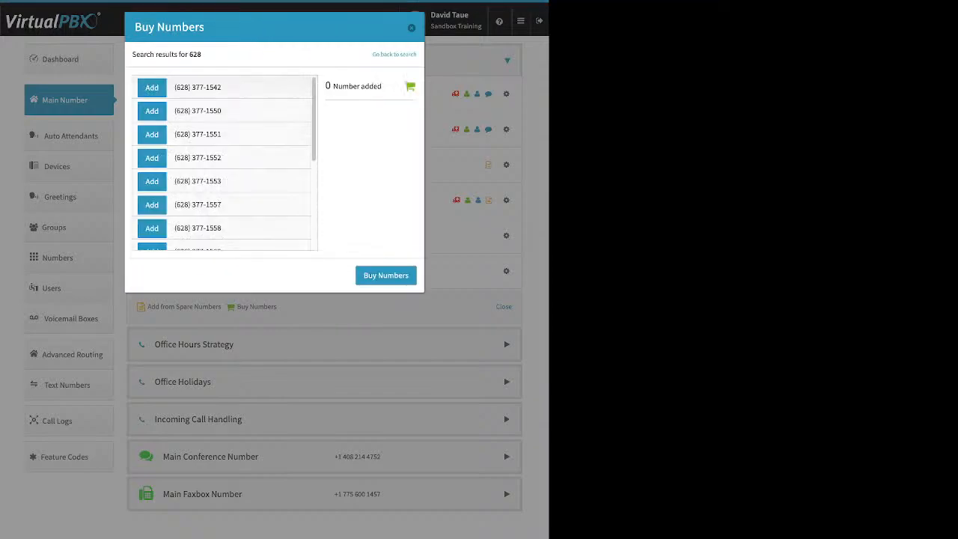
left_click(152, 87)
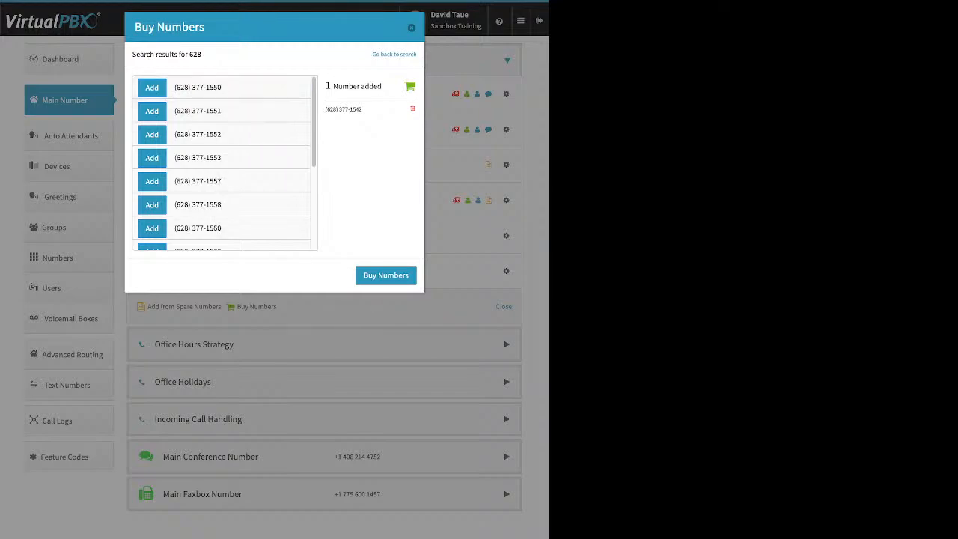
left_click(386, 274)
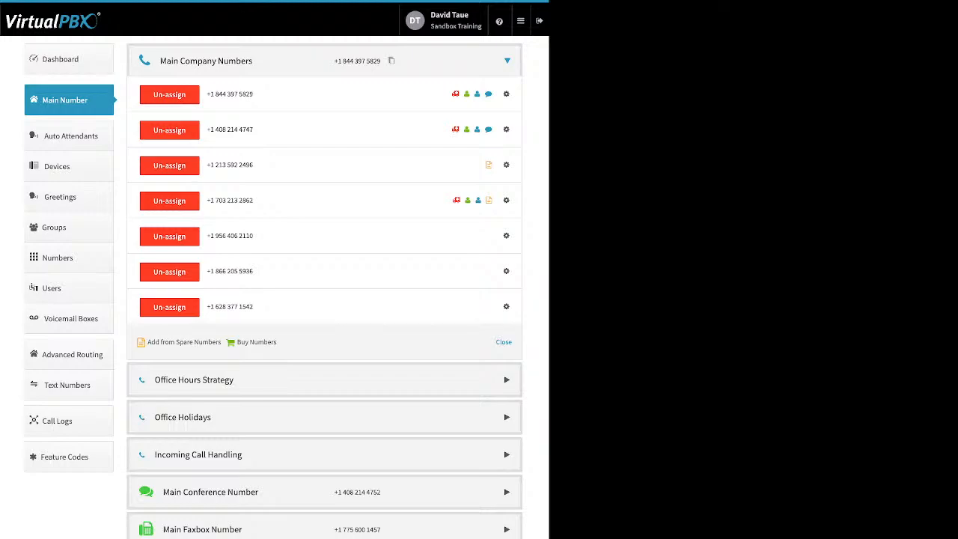
Step: Turn on Inbound Caller ID Name for the main company number with area code 956 and save the changes
left_click(505, 235)
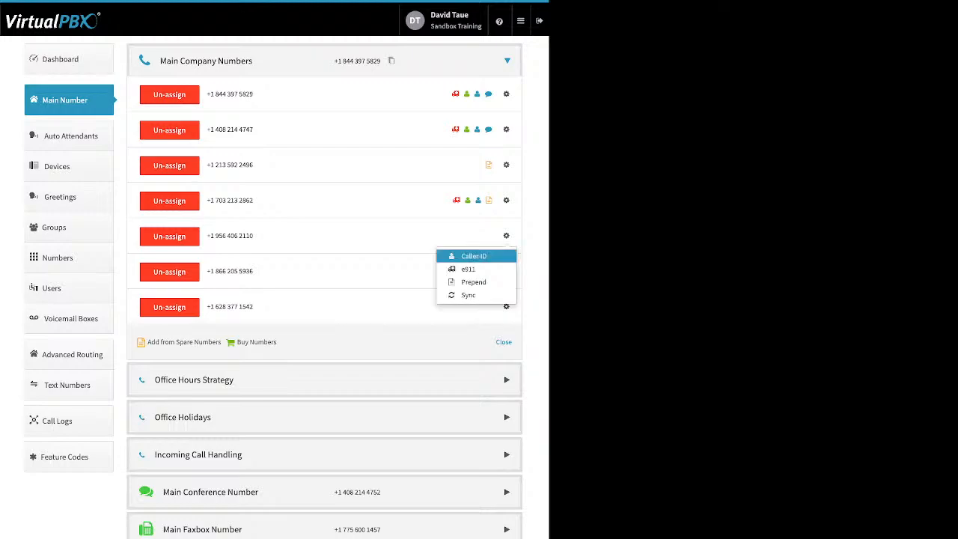
left_click(474, 255)
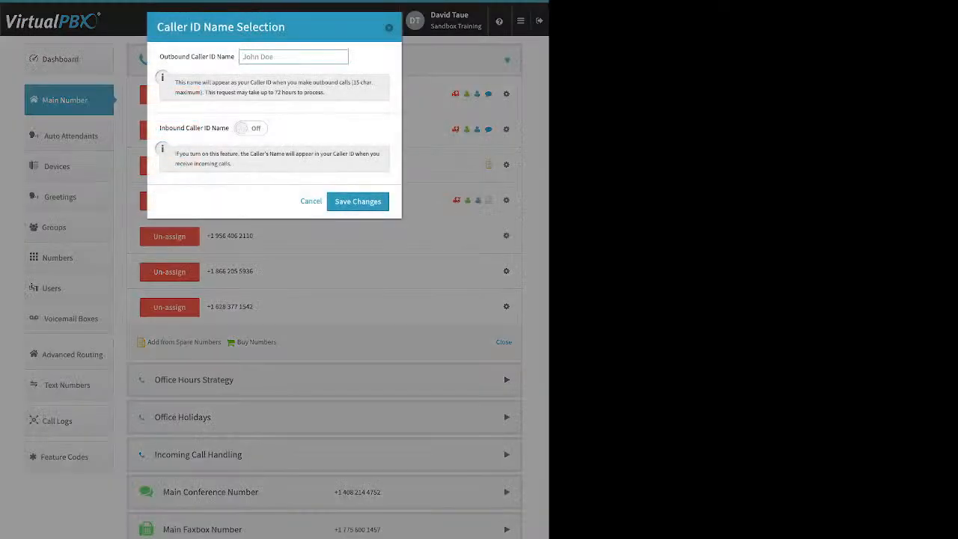
left_click_drag(160, 128, 220, 128)
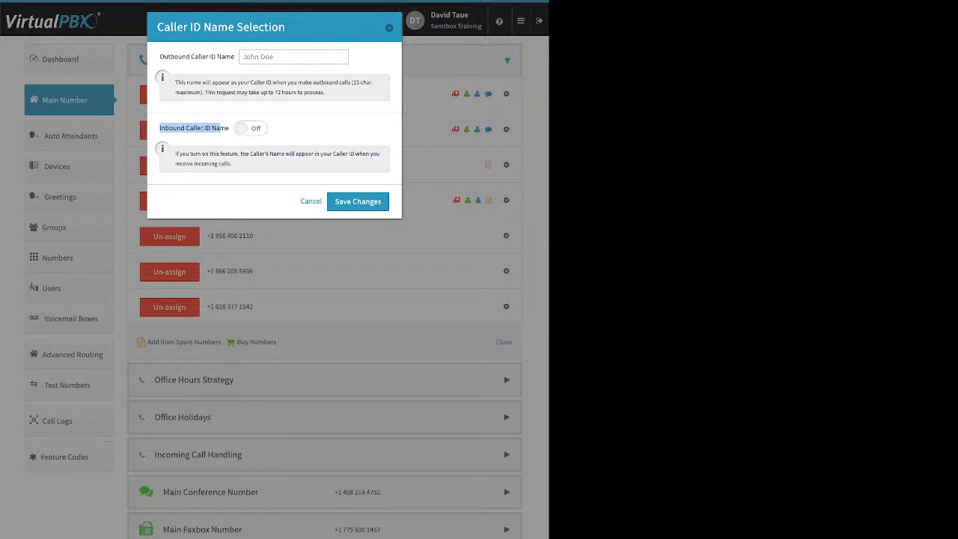
left_click(251, 128)
left_click(358, 201)
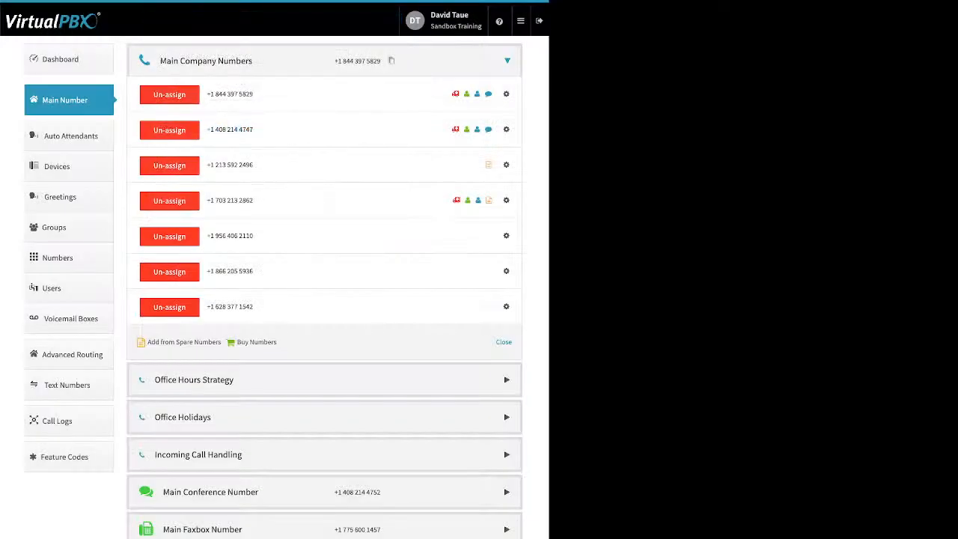
Step: Check the e911 location form for the main company number with area code 956 and close it without adding an address
left_click(506, 235)
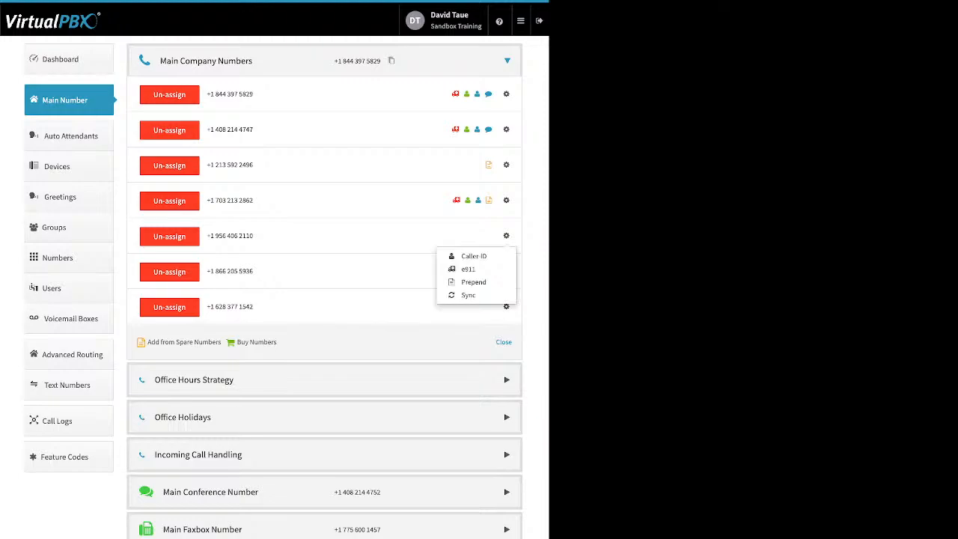
left_click(461, 268)
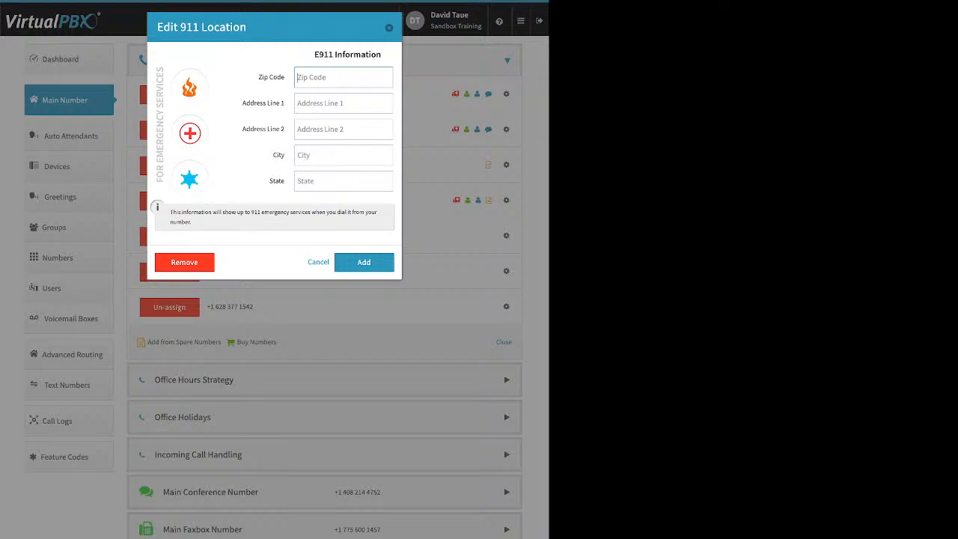
key("Escape")
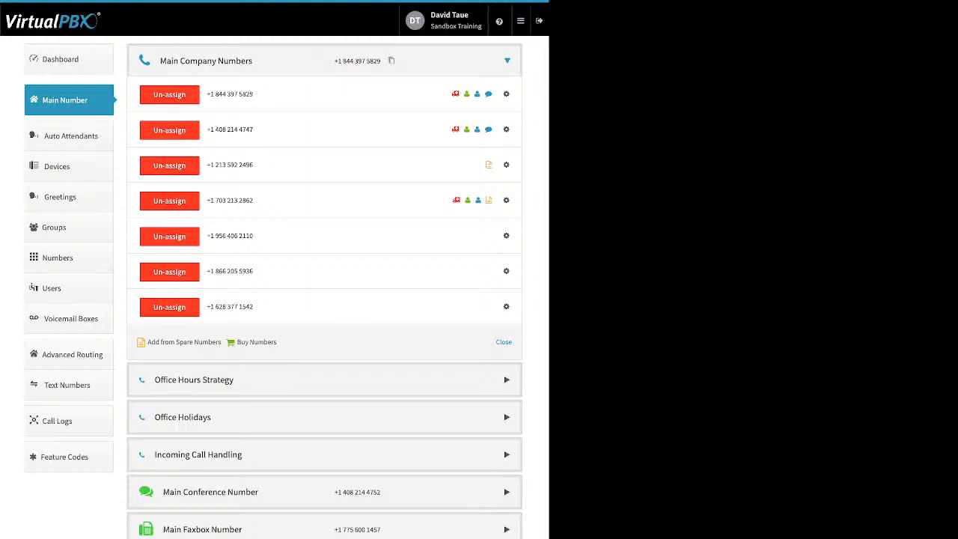
Step: Set the prepend text of the main company number with prefix 866 to NewLoc and save the changes
left_click(506, 272)
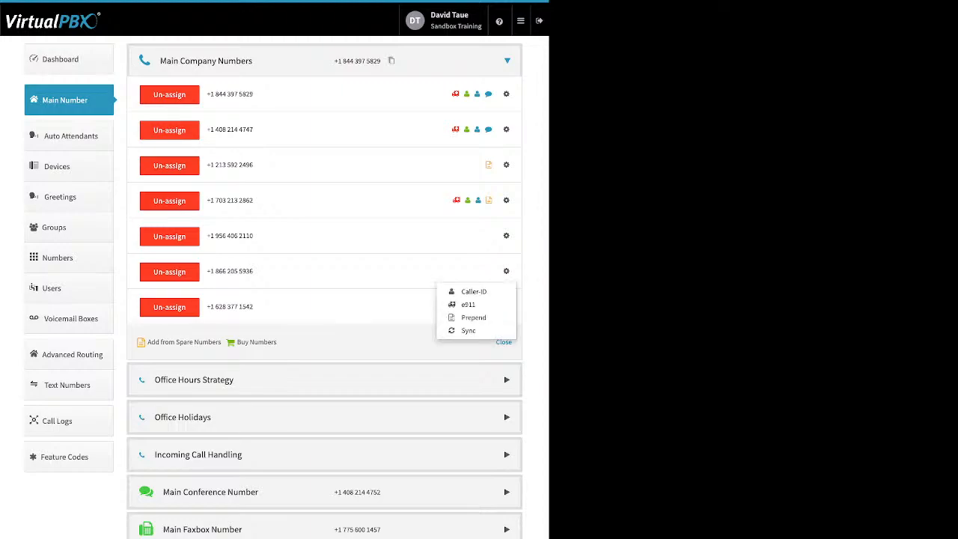
left_click(473, 317)
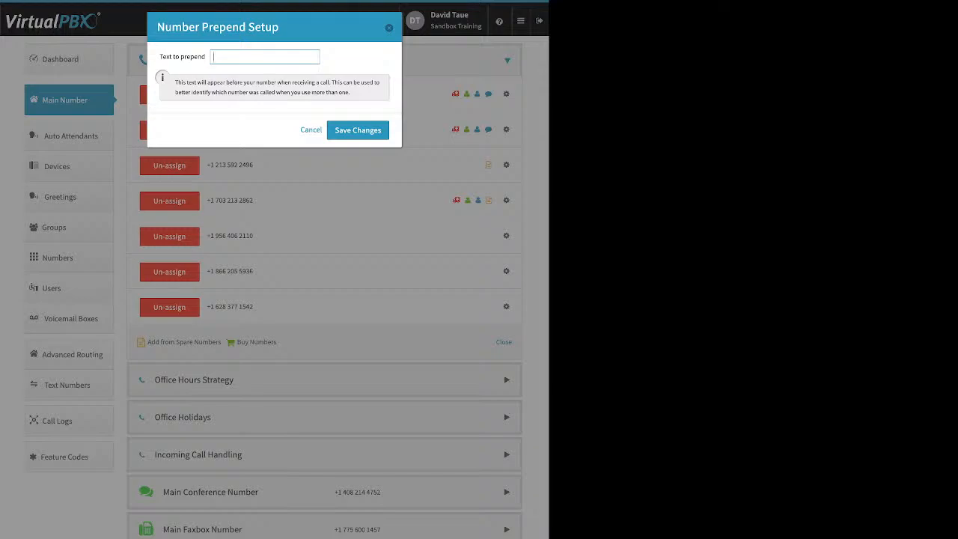
type("NewLoc")
key("Return")
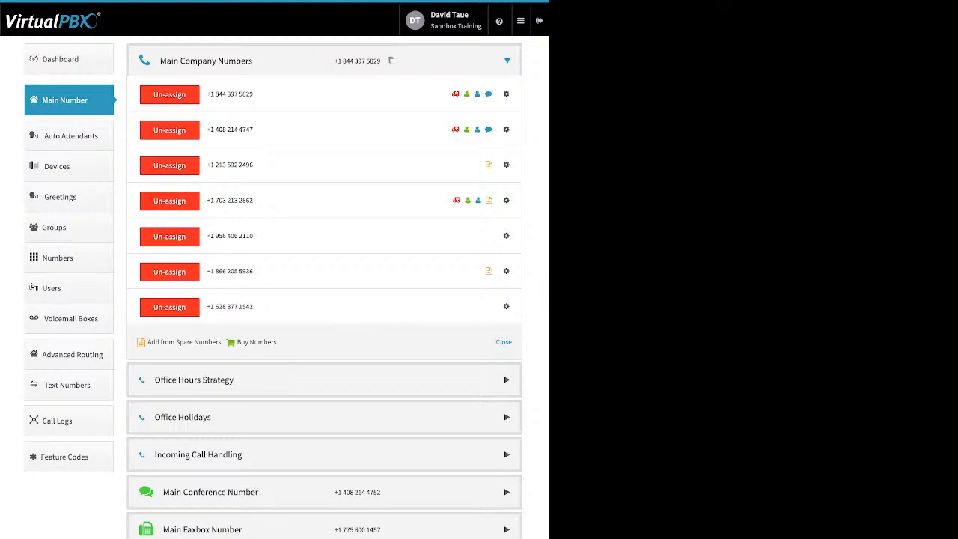
Step: Un-assign the 956 and 866 numbers from the main company numbers
left_click(169, 237)
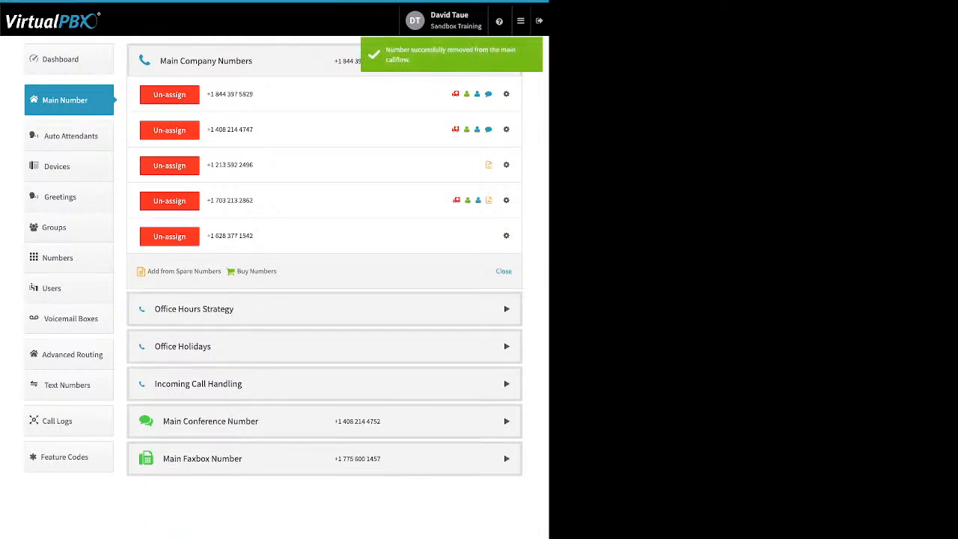
Step: Open the Office Hours Strategy and review the 24 hours Open Office and Custom Office Hours options and the weekday list
left_click(506, 309)
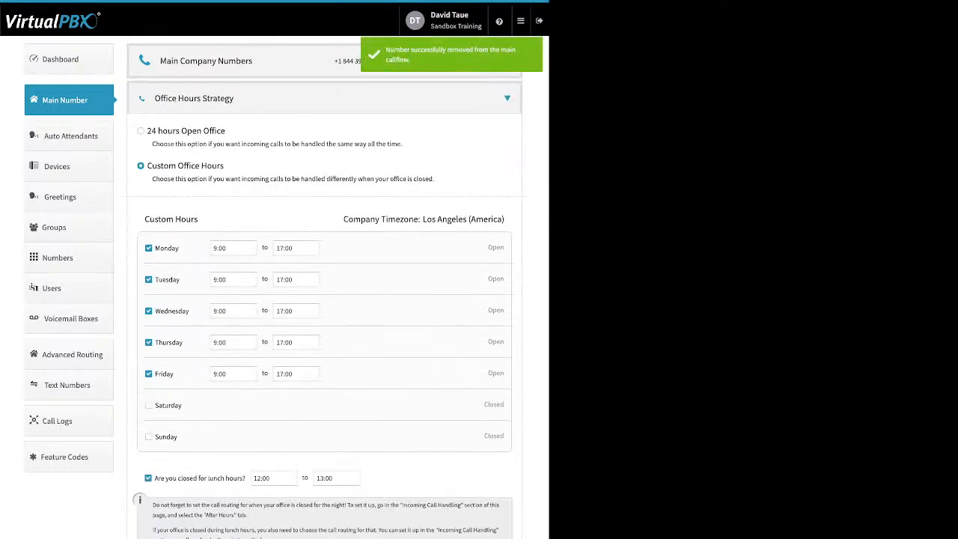
left_click_drag(226, 131, 146, 131)
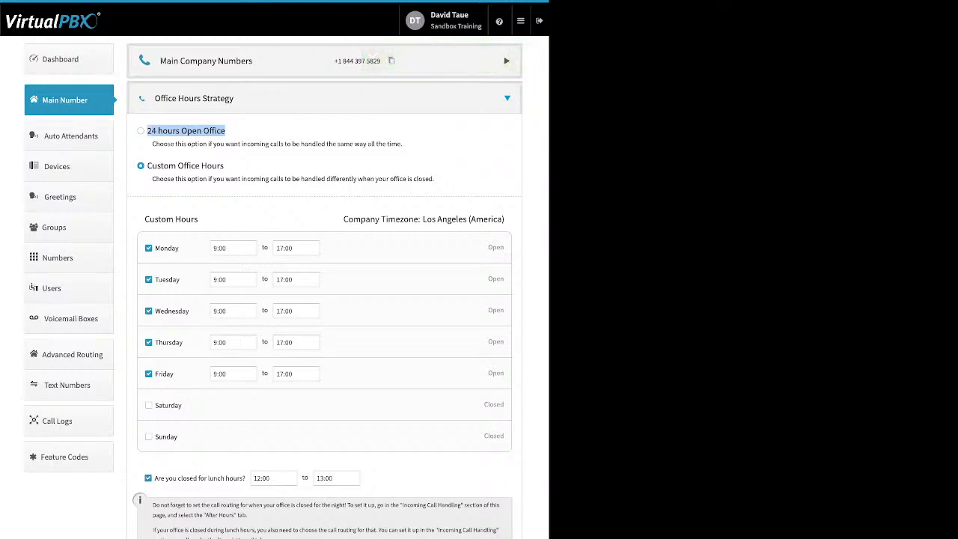
left_click_drag(224, 165, 146, 165)
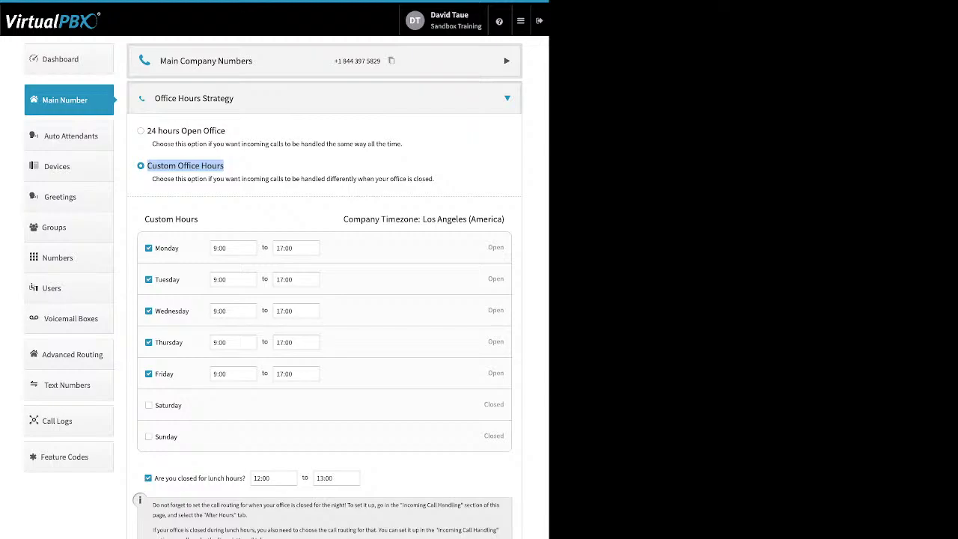
left_click_drag(179, 248, 155, 247)
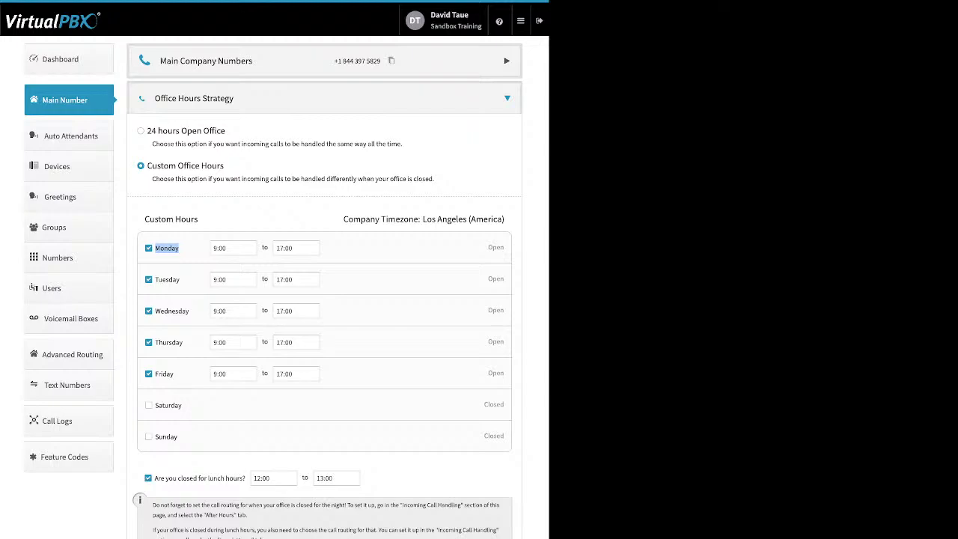
Step: Choose 9:00 to 17:00 as Monday's custom office hours and review the lunch closure option
left_click(232, 248)
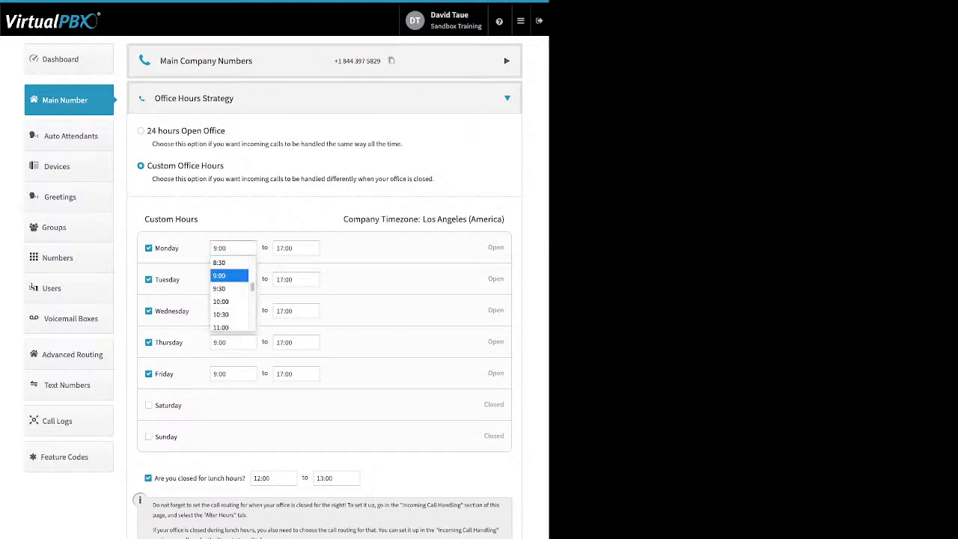
left_click(219, 275)
left_click(296, 247)
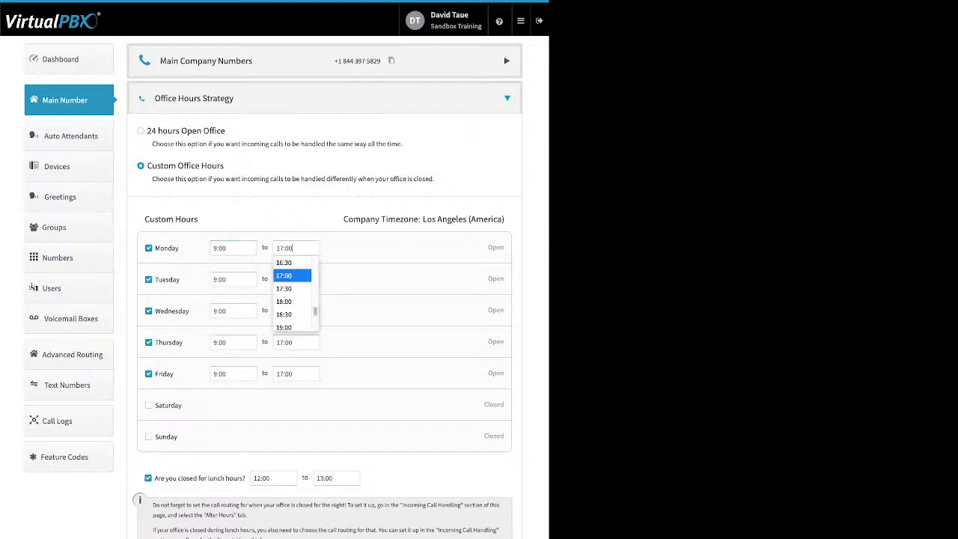
left_click(284, 276)
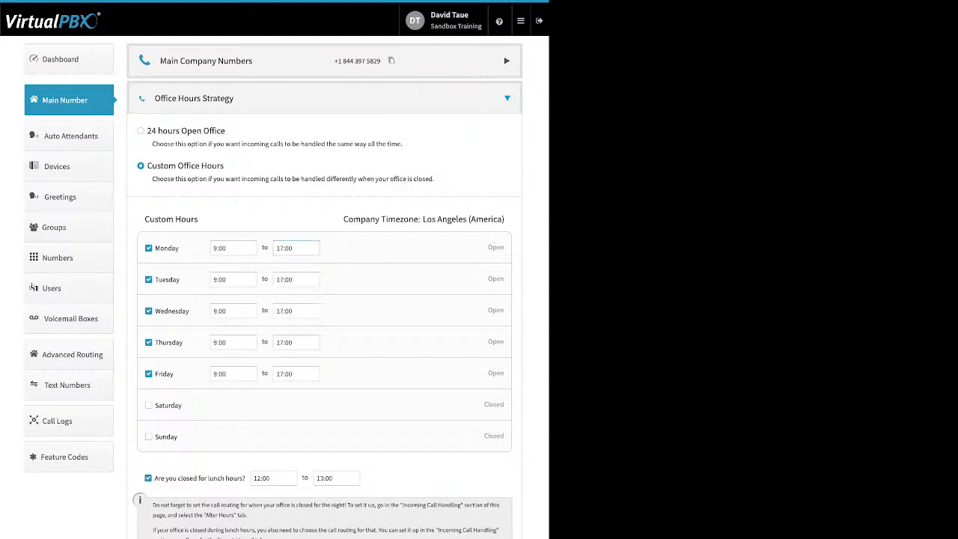
left_click_drag(244, 477, 154, 477)
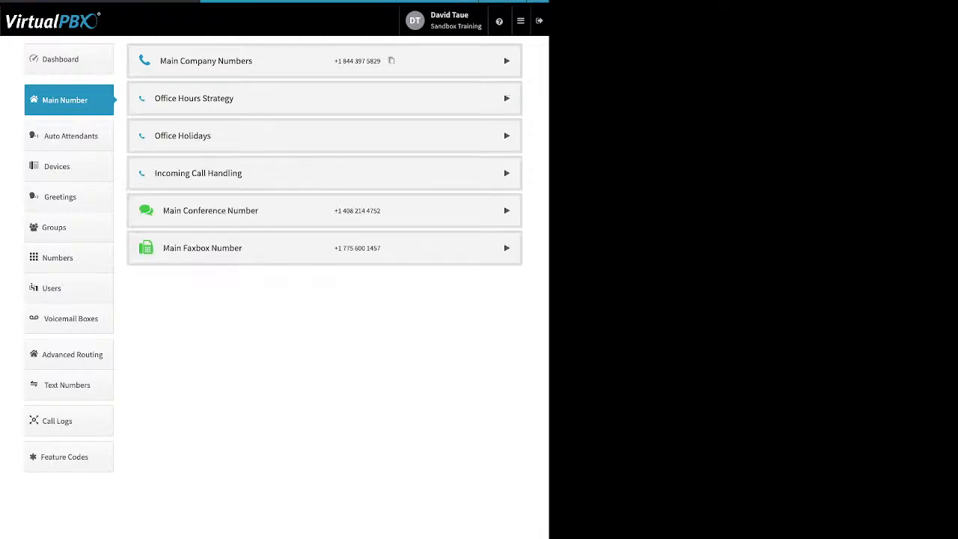
Step: Open the Office Holidays settings and review the holiday closure option and the types of holiday that can be added
left_click(506, 136)
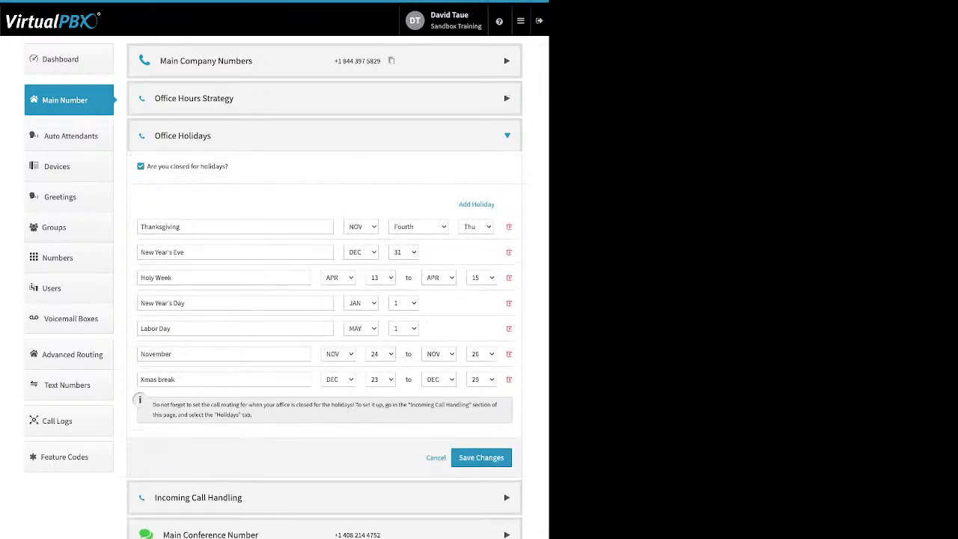
left_click_drag(229, 166, 147, 166)
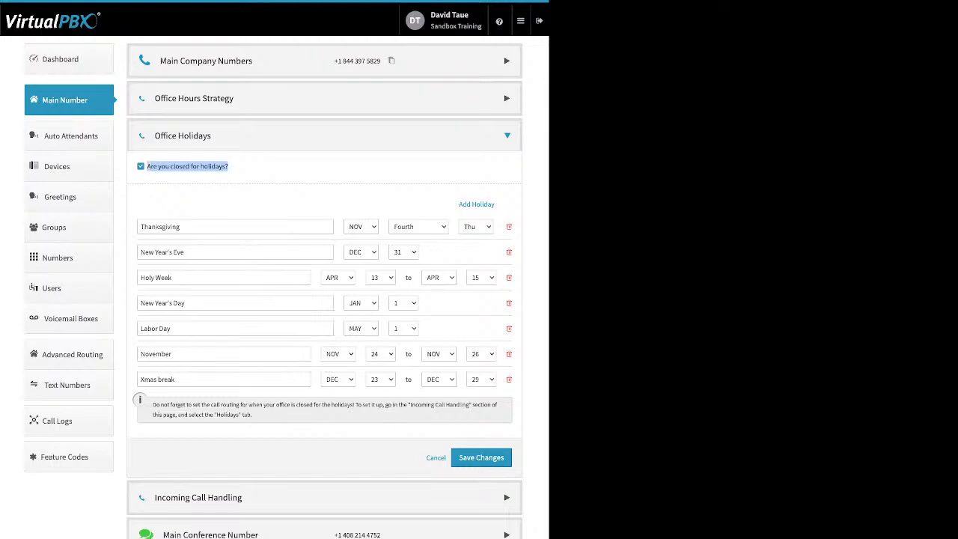
left_click(239, 179)
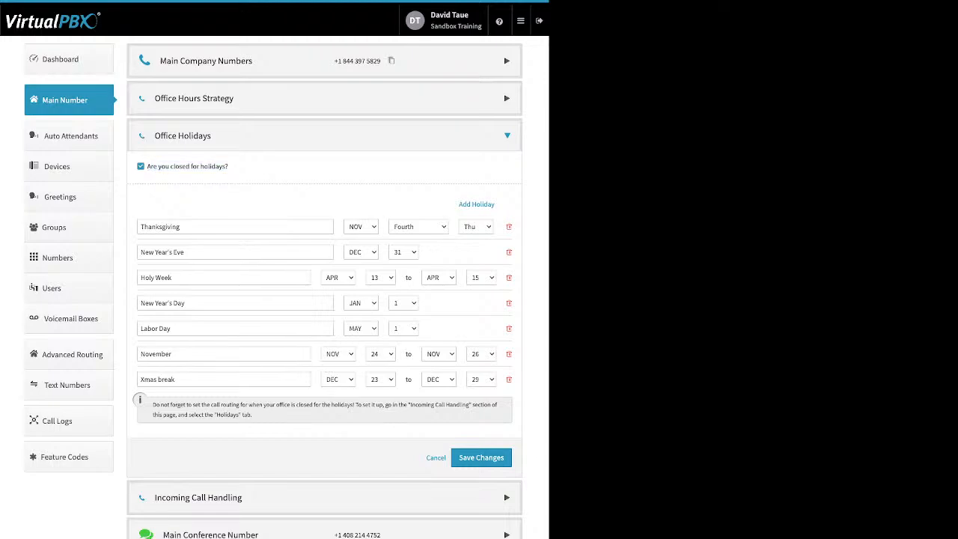
left_click_drag(458, 204, 484, 204)
left_click(477, 205)
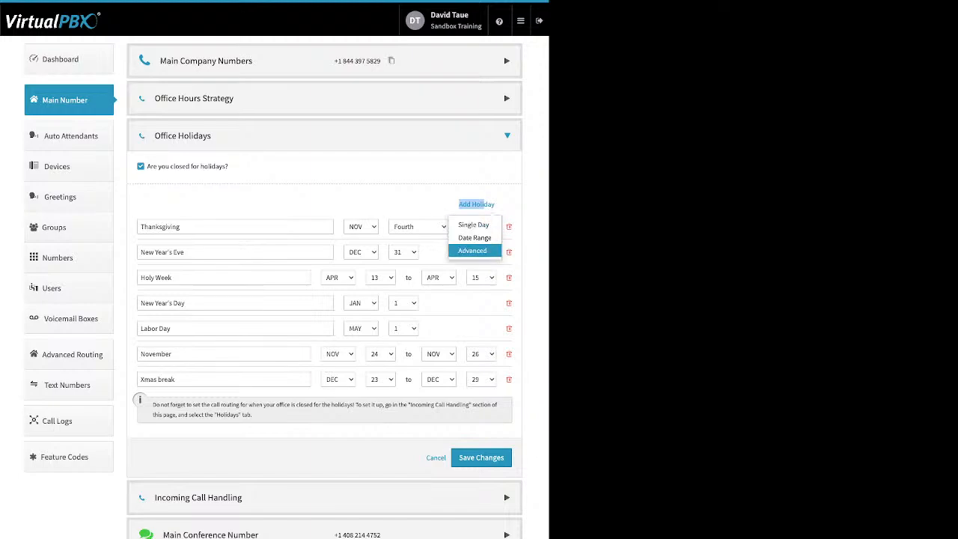
left_click(470, 302)
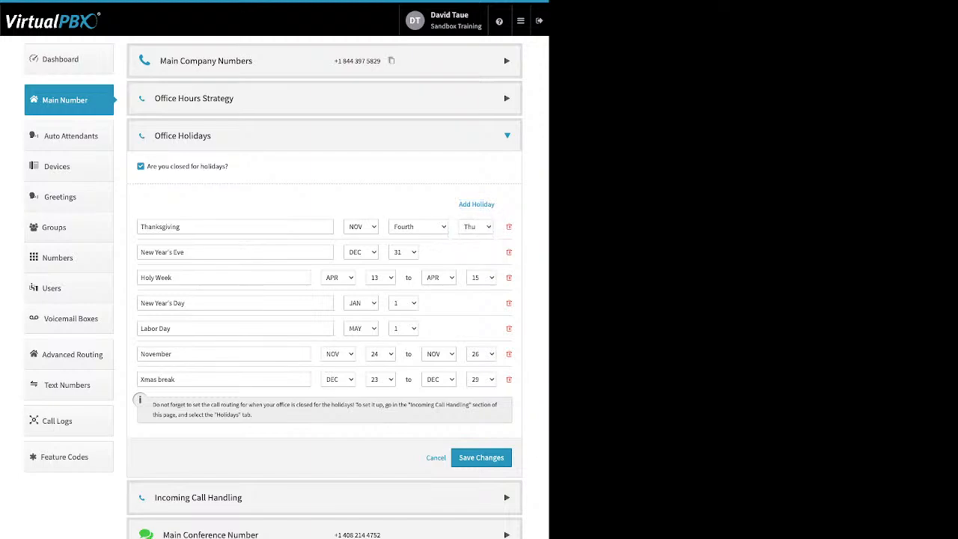
Step: Review the New Year's Eve, Xmas break and Thanksgiving entries as holiday type examples, and close the Office Holidays section
left_click_drag(185, 252, 140, 252)
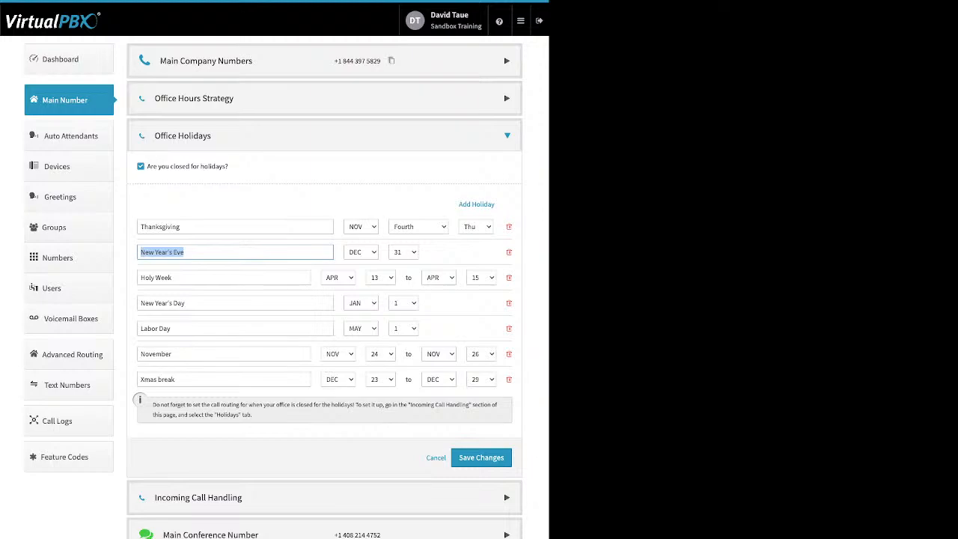
triple_click(158, 380)
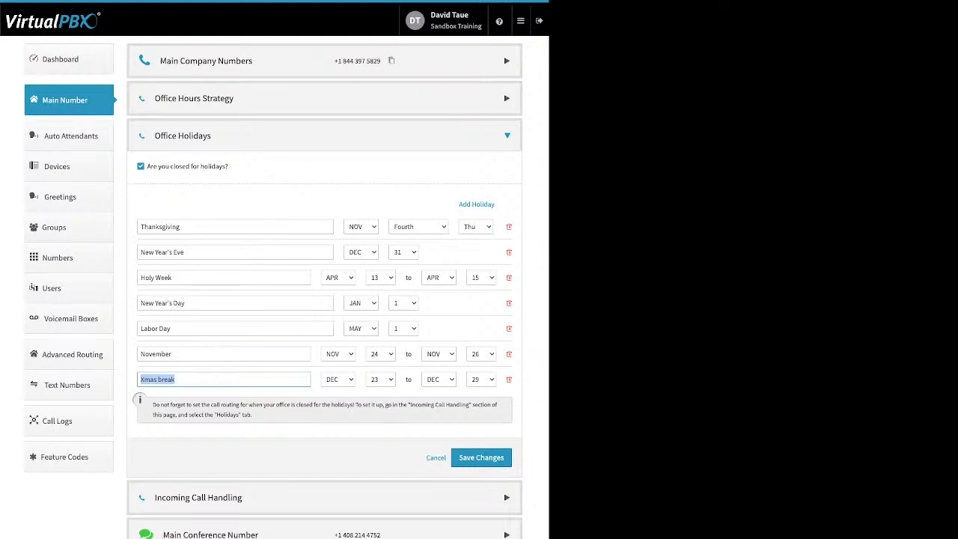
left_click(225, 380)
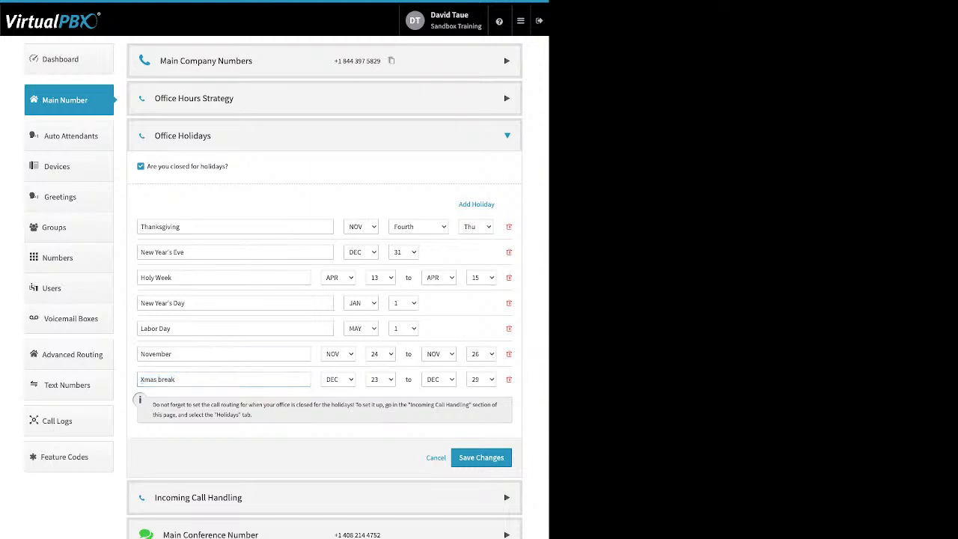
left_click_drag(182, 227, 140, 227)
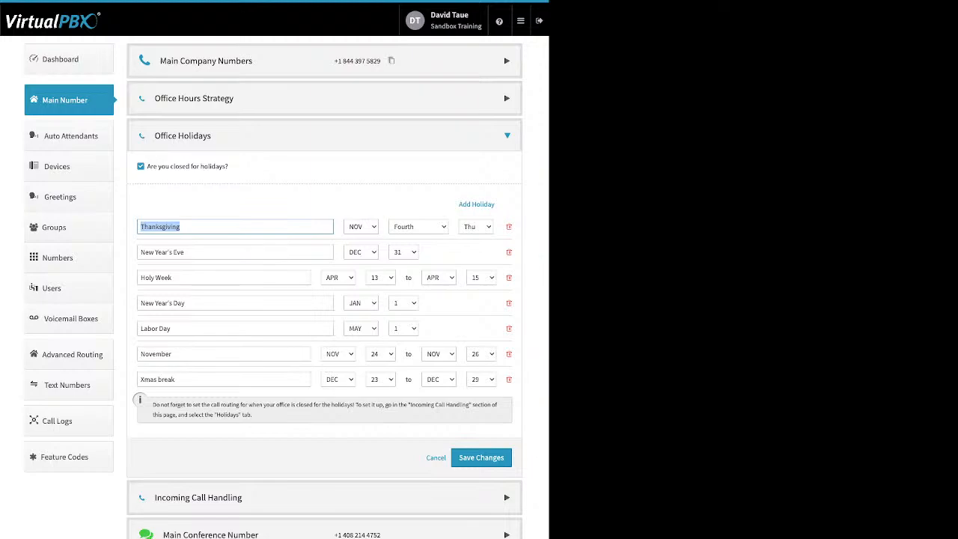
left_click(506, 136)
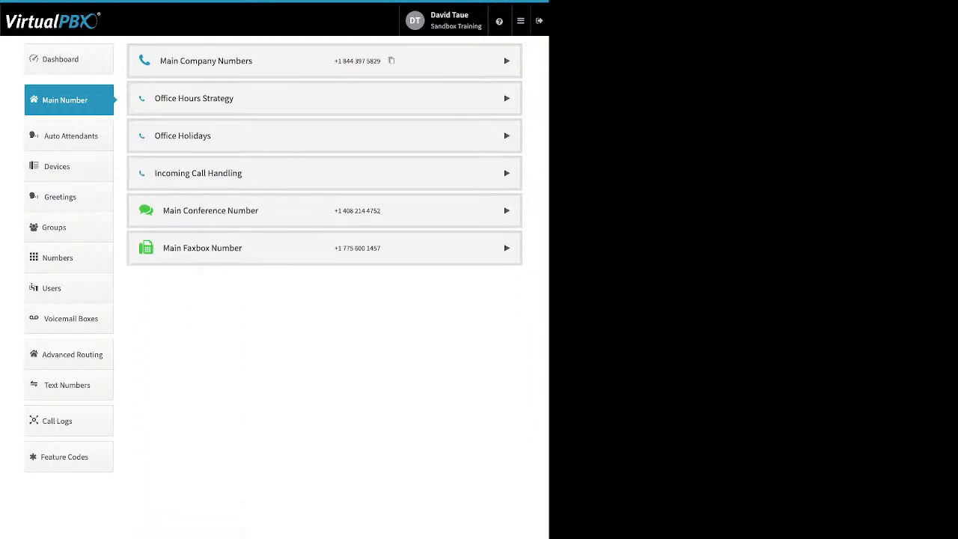
Step: Open Incoming Call Handling and review the call routing for lunch hours, after hours and holidays
left_click(506, 173)
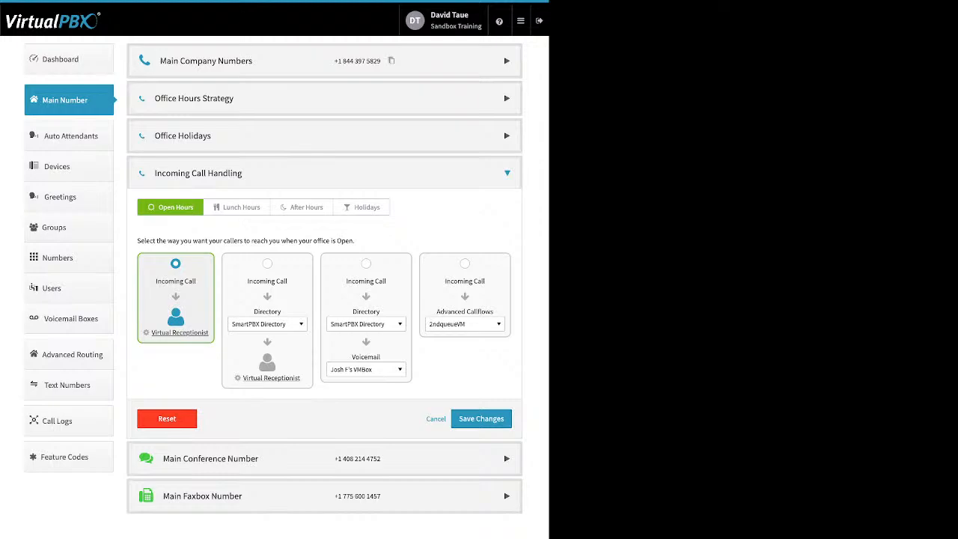
left_click(238, 207)
left_click(302, 207)
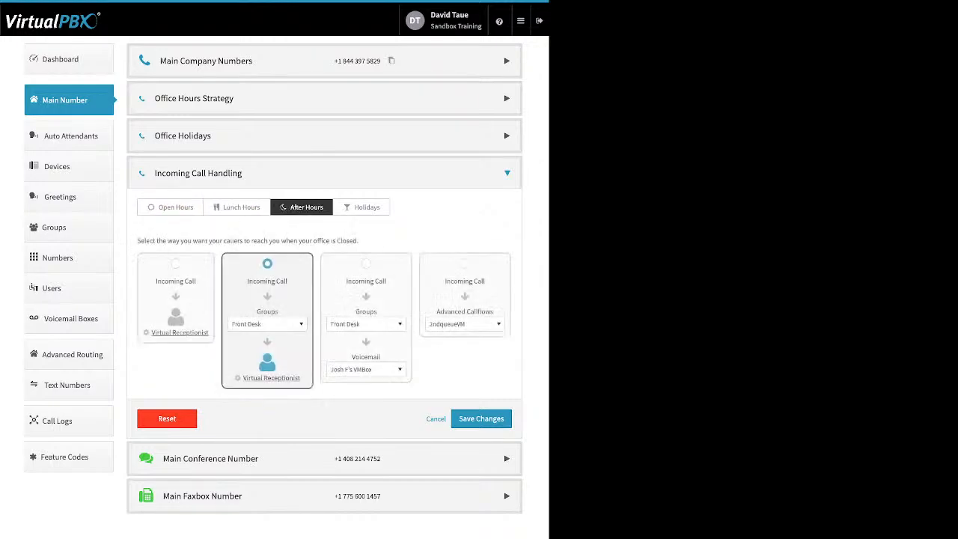
left_click(362, 207)
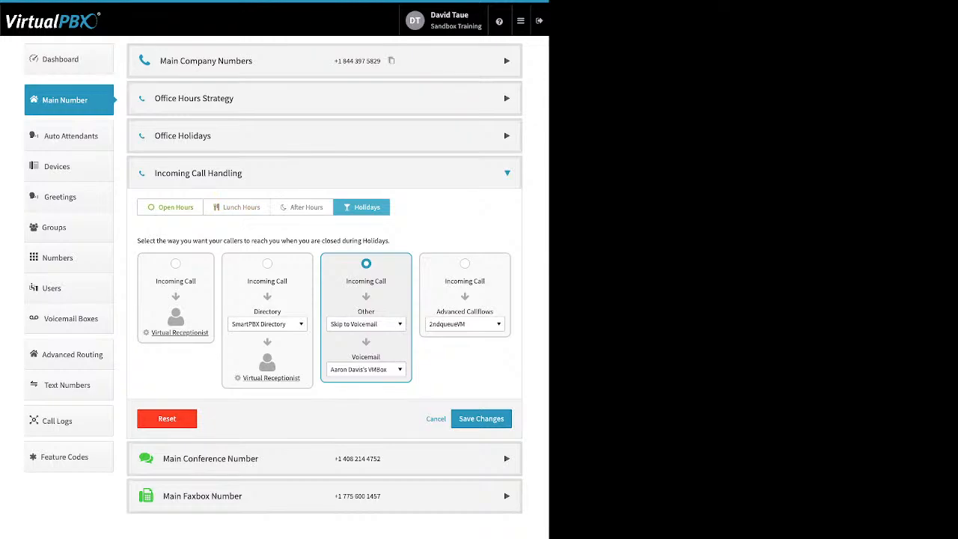
Step: Open the Virtual Receptionist for open hours and add a new route to its Main Menu
left_click(171, 208)
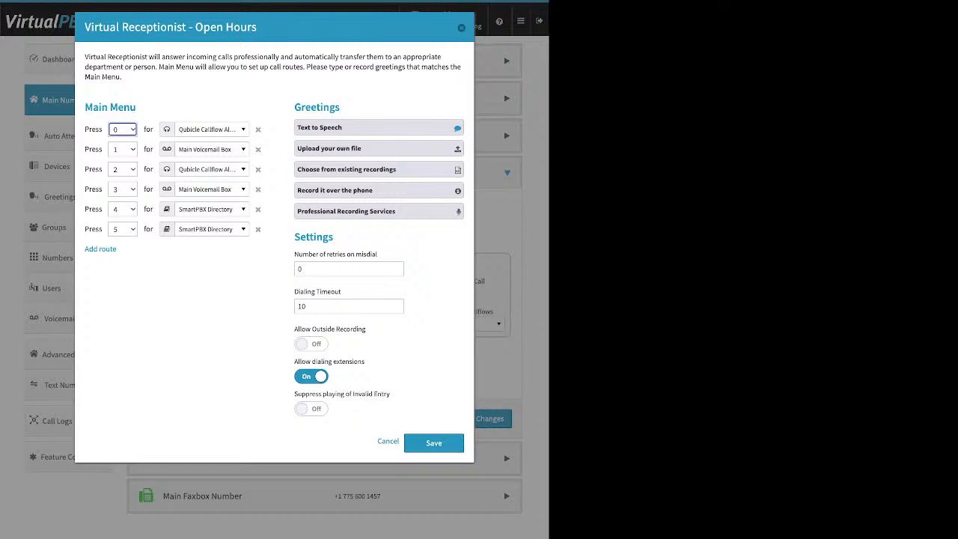
left_click_drag(85, 107, 136, 107)
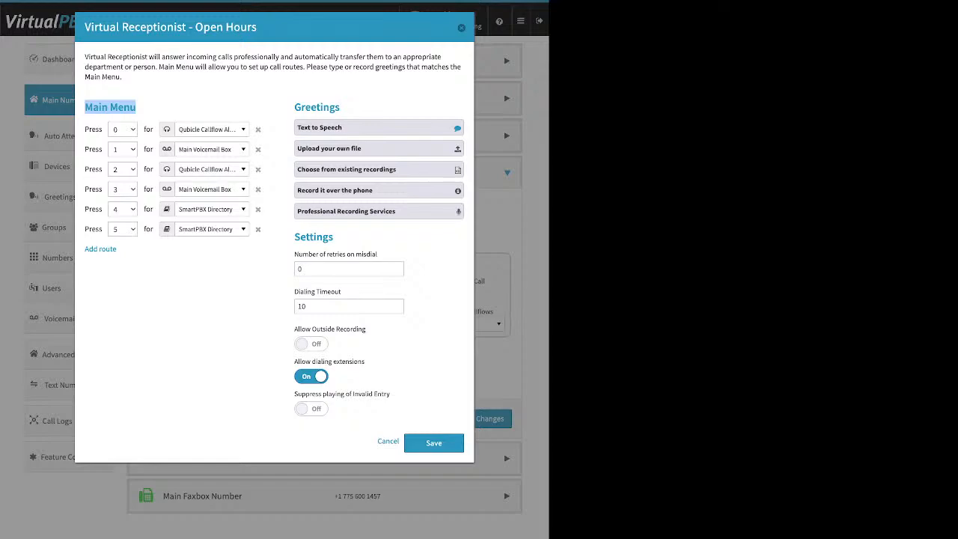
left_click(159, 108)
left_click_drag(164, 255, 84, 27)
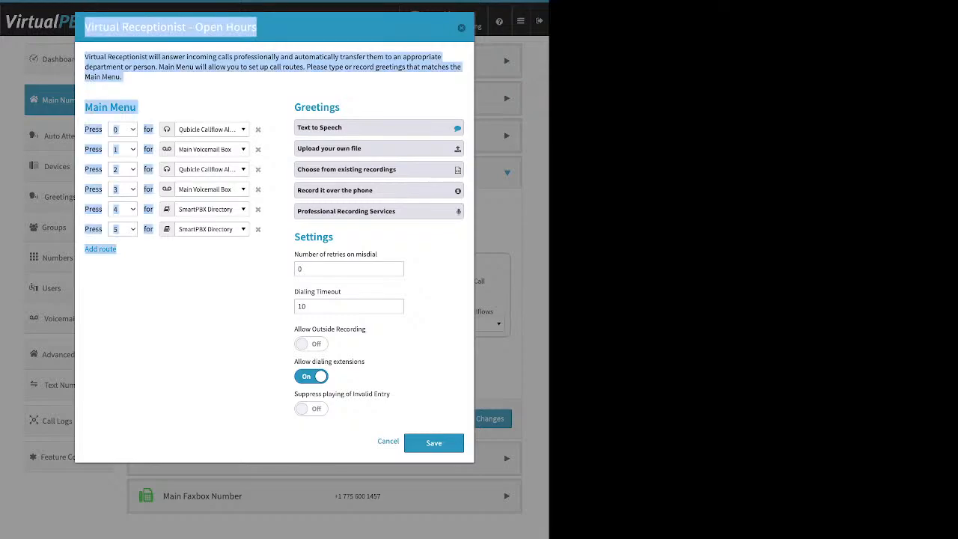
left_click(164, 255)
left_click_drag(165, 253, 93, 249)
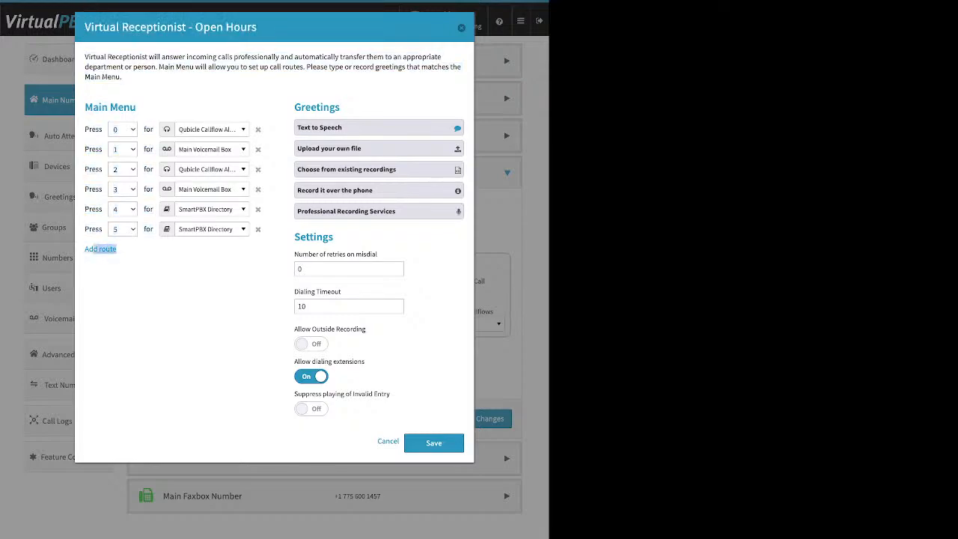
left_click(95, 249)
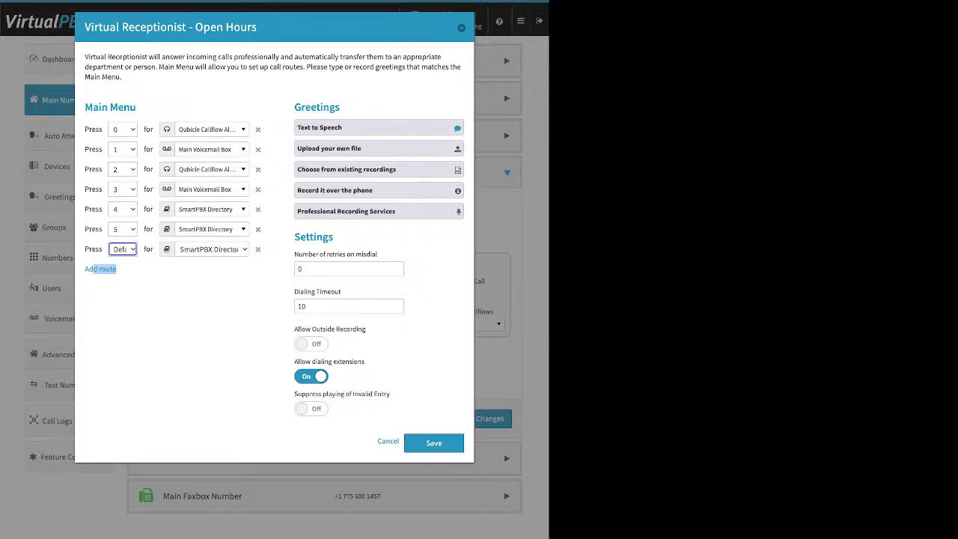
Step: Open the destination choices for menu option 0 and review the directory and user entries available for routing
left_click(210, 129)
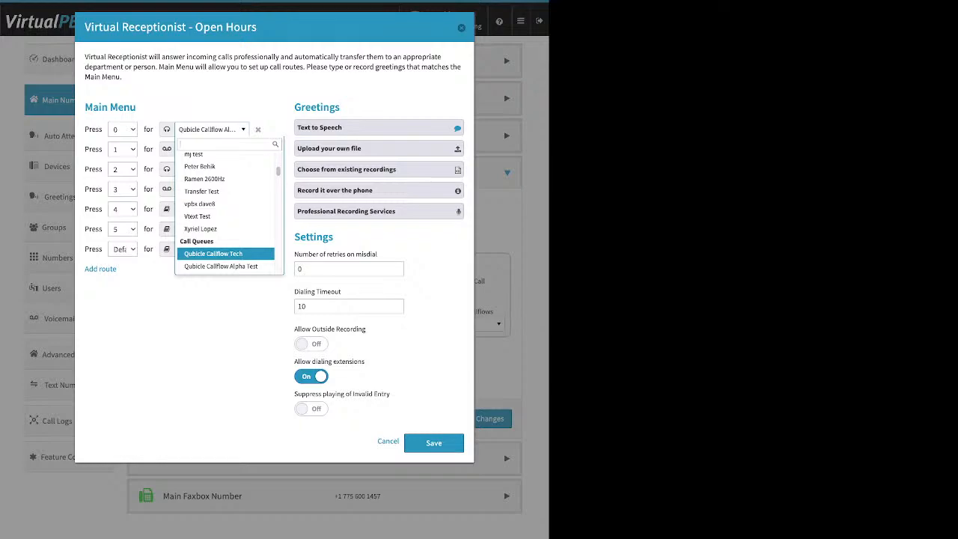
scroll(225, 247, "up", 10)
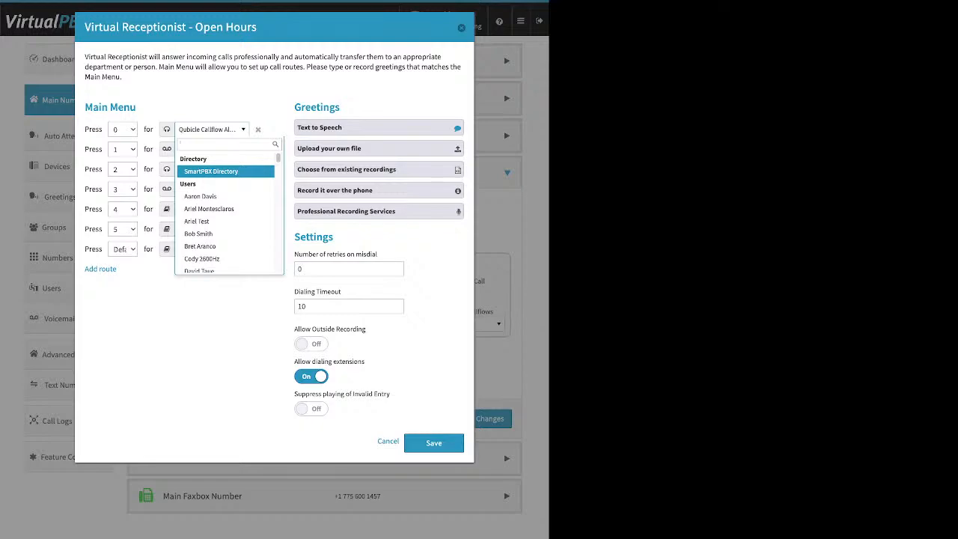
key("Down")
key("Down")
key("Down")
key("Down")
key("Down")
key("Down")
key("Down")
key("Down")
key("Down")
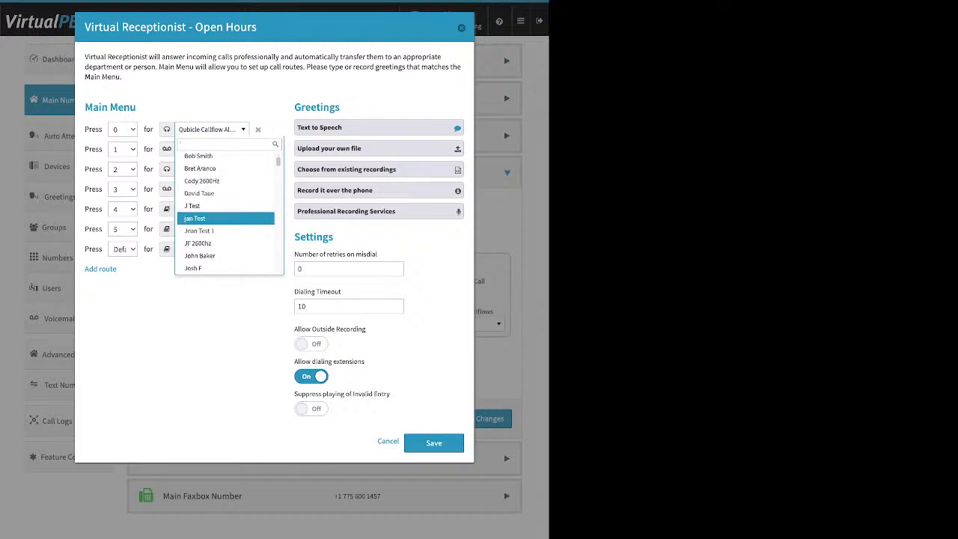
key("Down")
key("Down")
key("Down")
key("Down")
key("Down")
key("Down")
key("Down")
key("Down")
key("Down")
key("Down")
key("Down")
key("Down")
key("Down")
key("Down")
key("Down")
key("Down")
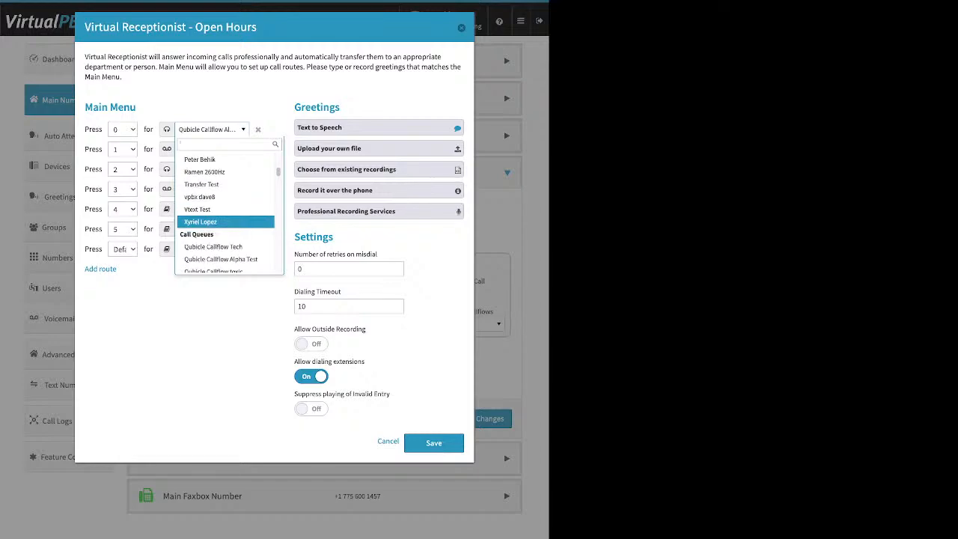
Step: Examine the call queues and groups that menu option 0 can route callers to
key("Down")
key("Down")
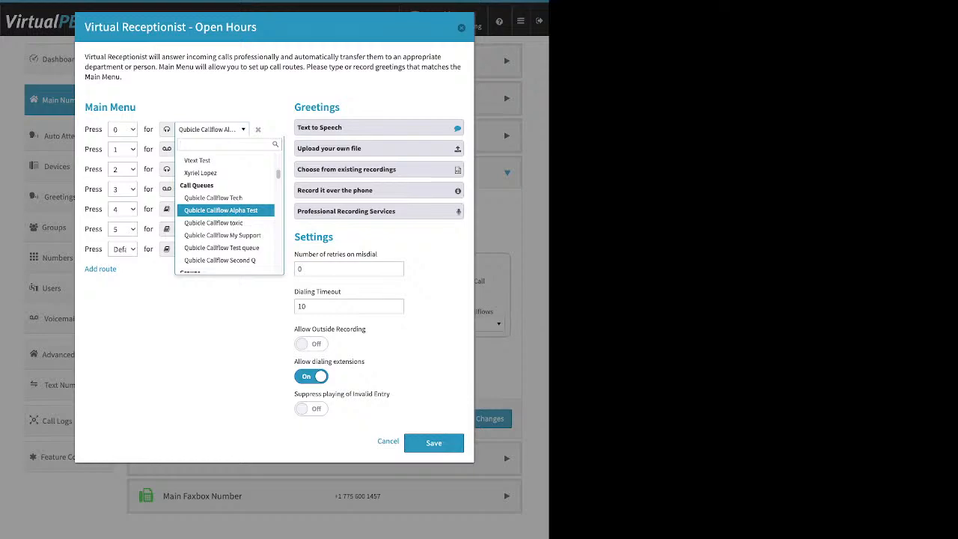
key("Down")
key("Down")
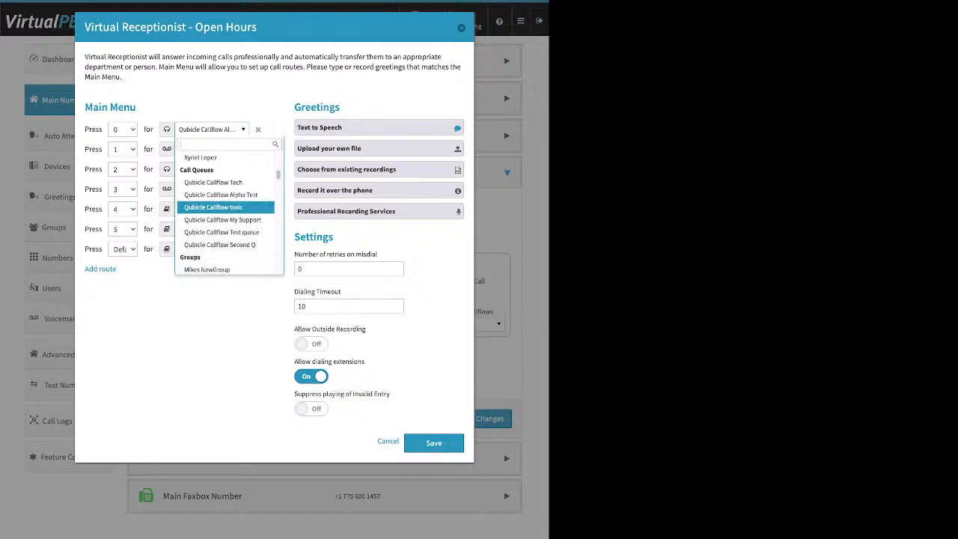
key("Down")
key("Down")
key("Down")
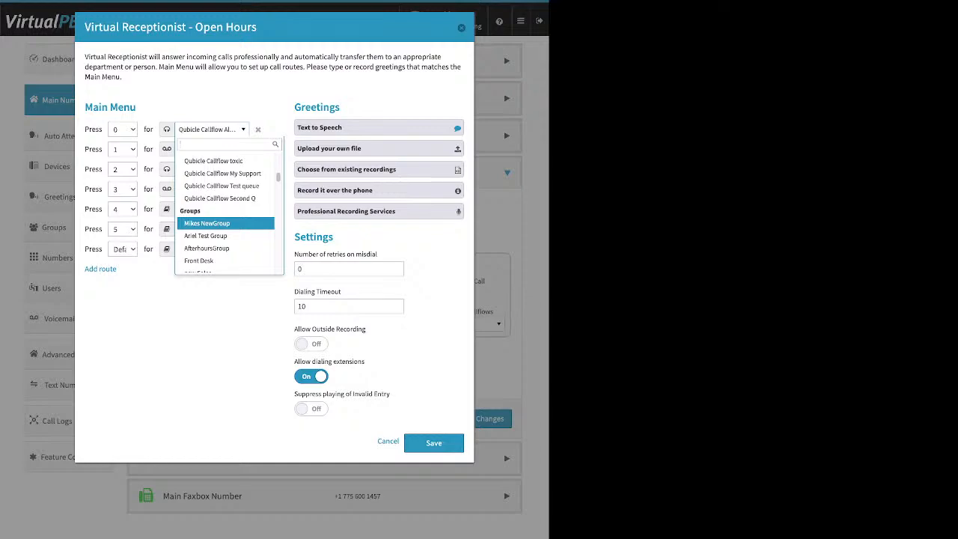
key("Down")
key("Down")
key("Down")
key("Down")
key("Down")
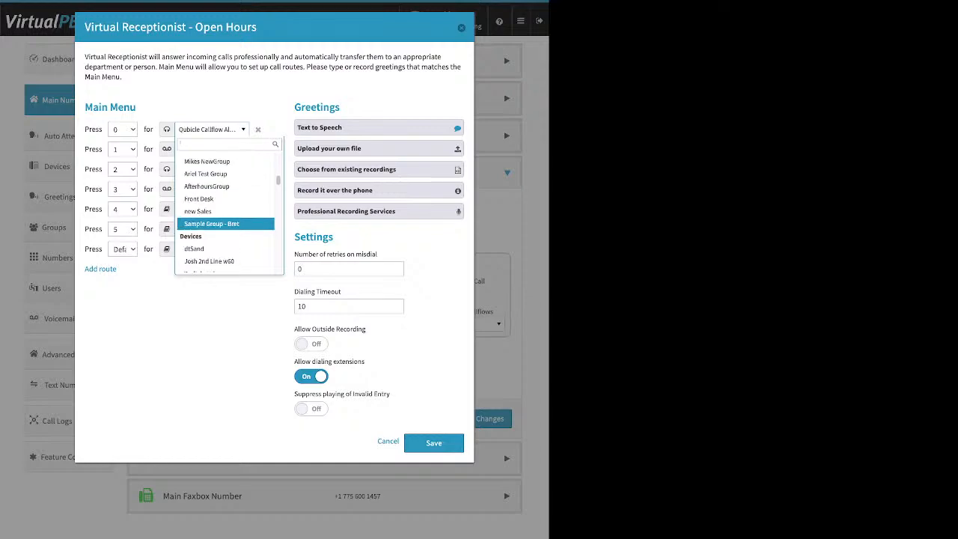
Step: Examine the devices, such as softphones and desk phones, available as destinations for menu option 0
key("Down")
key("Down")
key("Down")
key("Down")
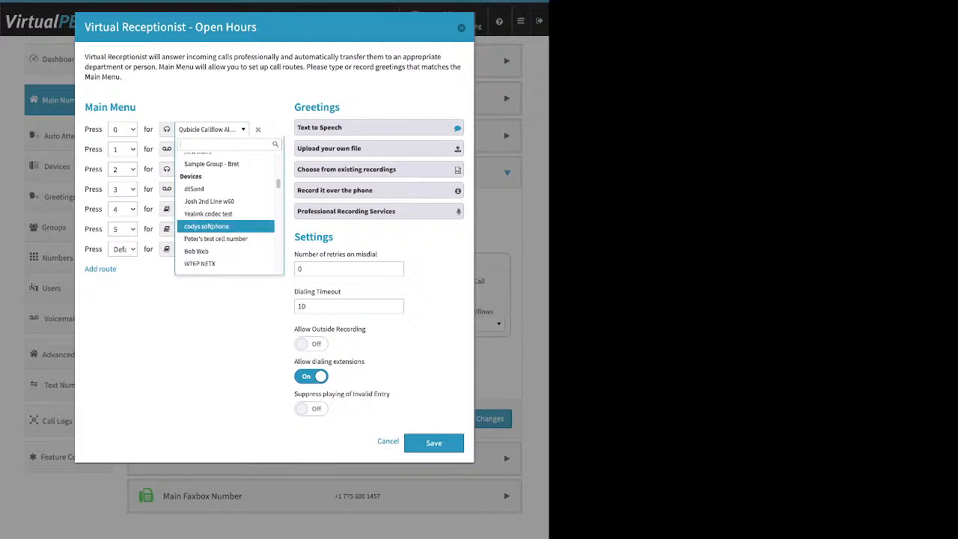
key("Down")
key("Down")
key("Down")
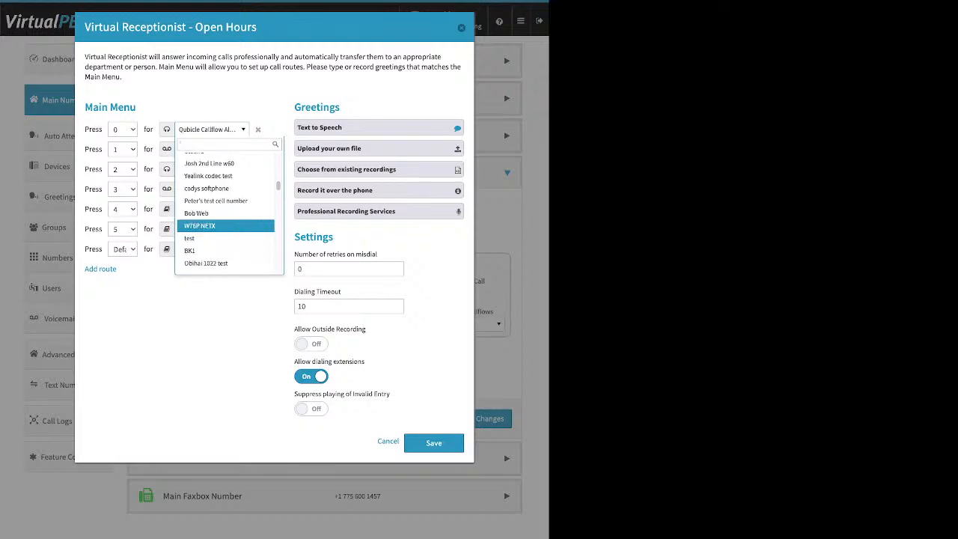
key("Down")
key("Down")
key("Down")
key("Down")
key("Down")
key("Down")
key("Down")
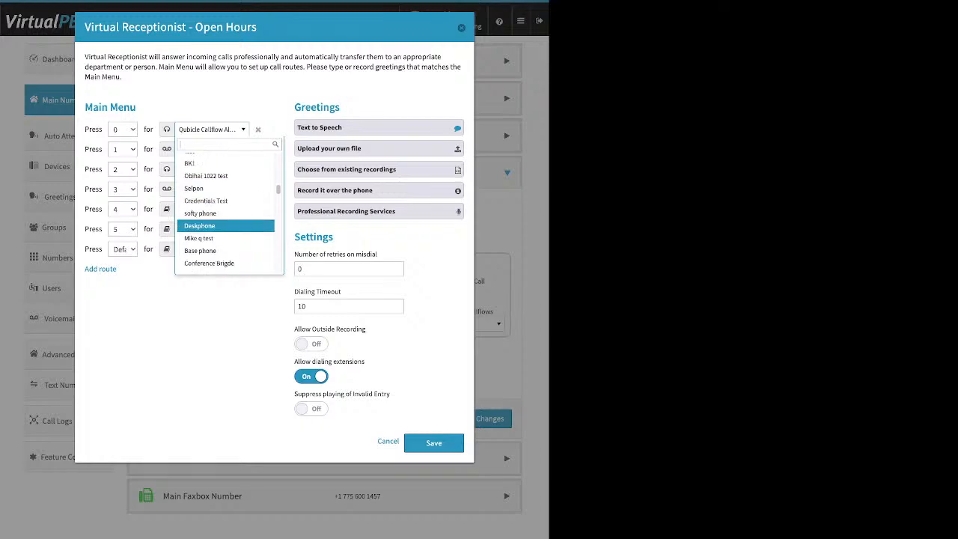
key("Down")
key("Down")
key("Down")
key("Down")
key("Down")
key("Down")
key("Down")
key("Down")
key("Down")
key("Down")
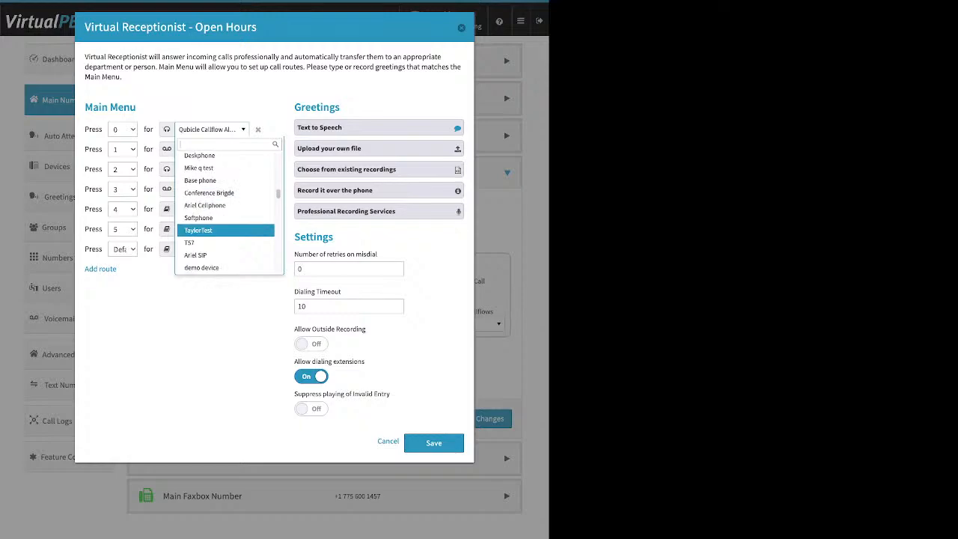
key("Down")
key("Down")
key("Down")
key("Down")
key("Down")
key("Down")
key("Down")
key("Down")
key("Down")
key("Down")
key("Down")
key("Down")
key("Down")
key("Down")
key("Down")
key("Down")
key("Down")
key("Down")
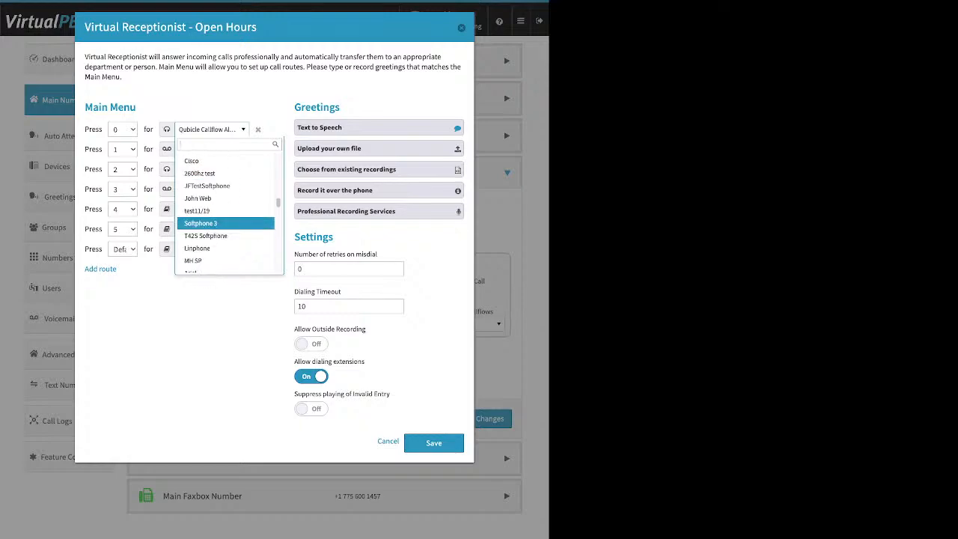
key("Down")
key("Down")
key("Down")
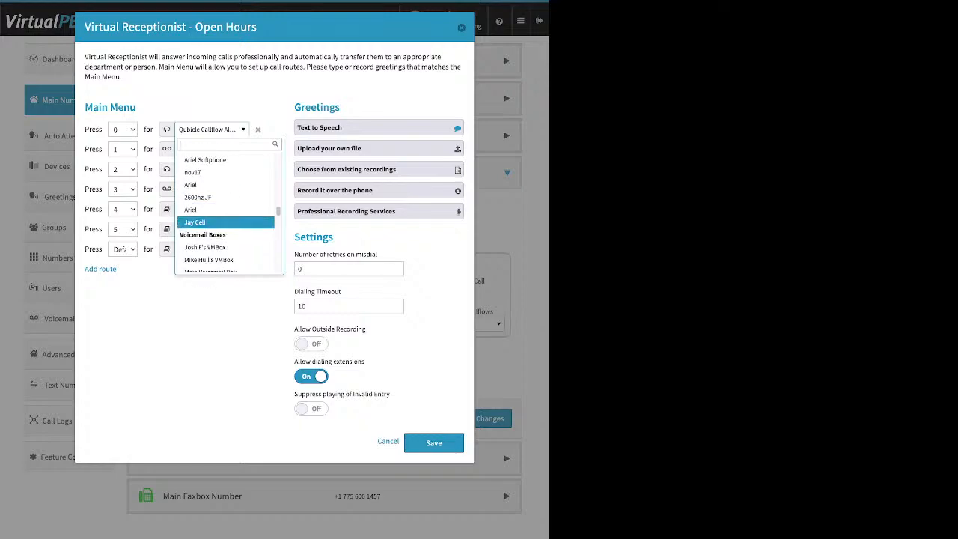
Step: Examine the voicemail boxes available as destinations for menu option 0, including the Main Voicemail Box
key("Down")
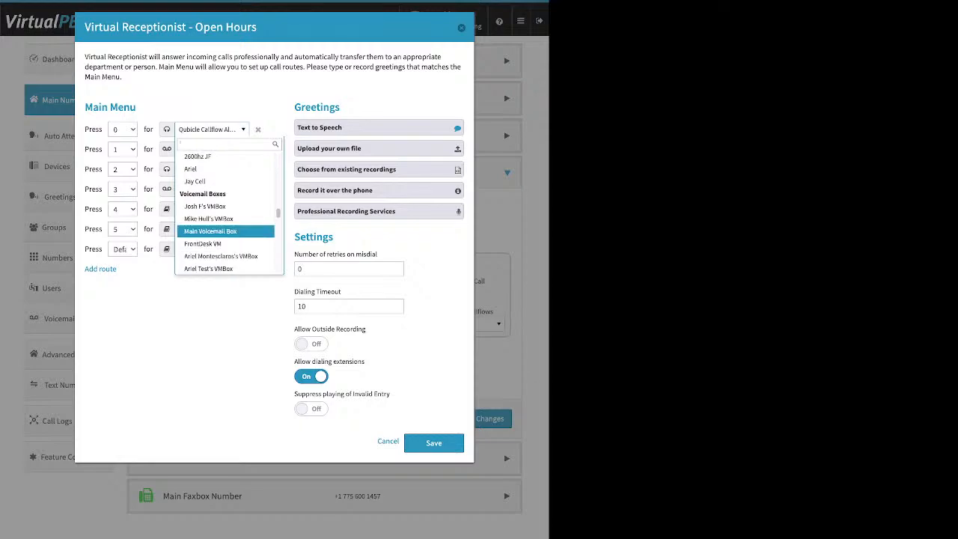
key("Up")
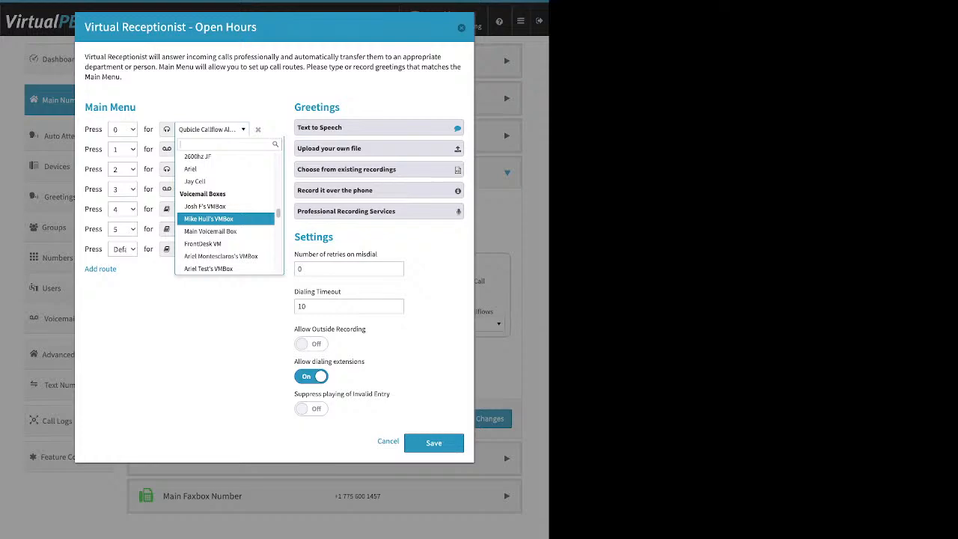
key("Down")
key("Down")
key("Down")
key("Down")
key("Down")
key("Down")
key("Down")
key("Down")
key("Down")
key("Down")
key("Down")
key("Down")
key("Down")
key("Down")
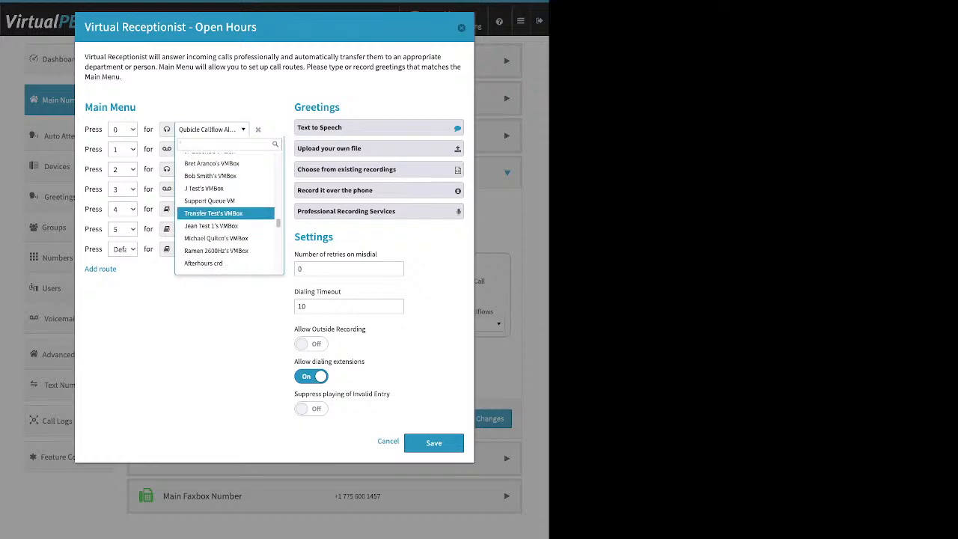
key("Down")
key("Down")
key("Down")
key("Down")
key("Down")
key("Down")
key("Down")
key("Down")
key("Down")
Step: Review the media files and advanced callflows available for menu option 0, and close the destination choices without changing the route
key("Down")
key("Down")
key("Down")
key("Down")
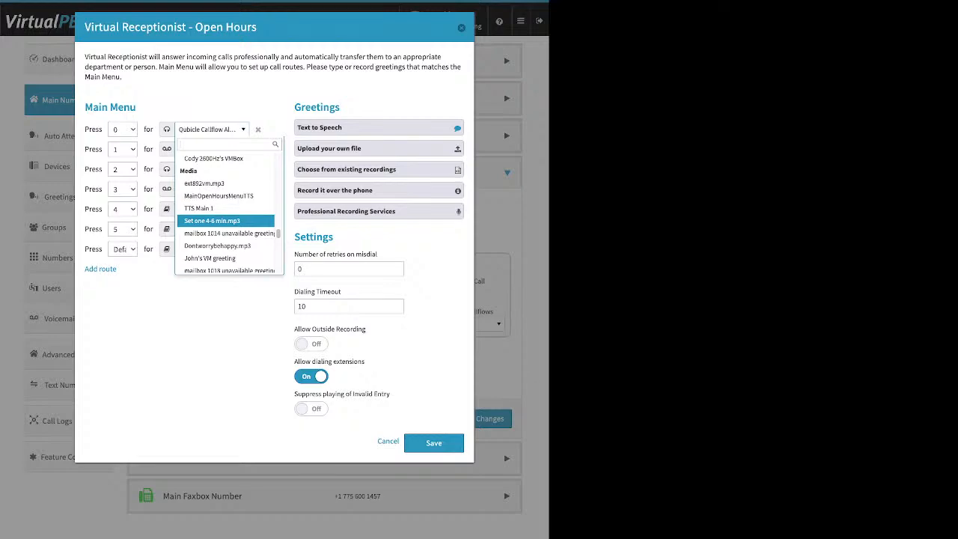
key("Down")
key("Down")
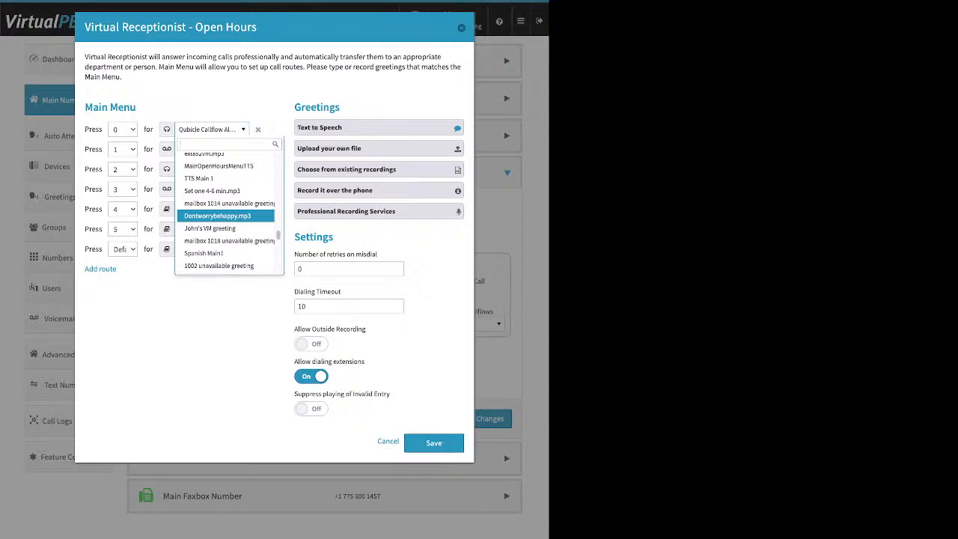
key("Down")
key("Down")
key("Down")
key("Down")
key("Down")
key("Down")
key("Down")
key("Down")
key("Down")
key("Down")
key("Down")
key("Down")
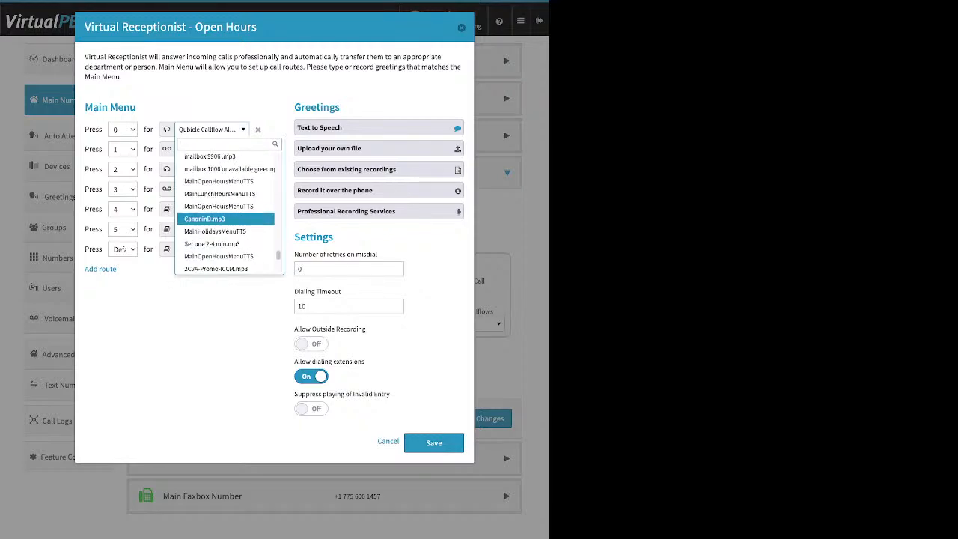
key("Down")
key("Down")
key("Down")
key("Down")
key("Down")
key("Down")
key("Down")
key("Down")
key("Down")
key("Down")
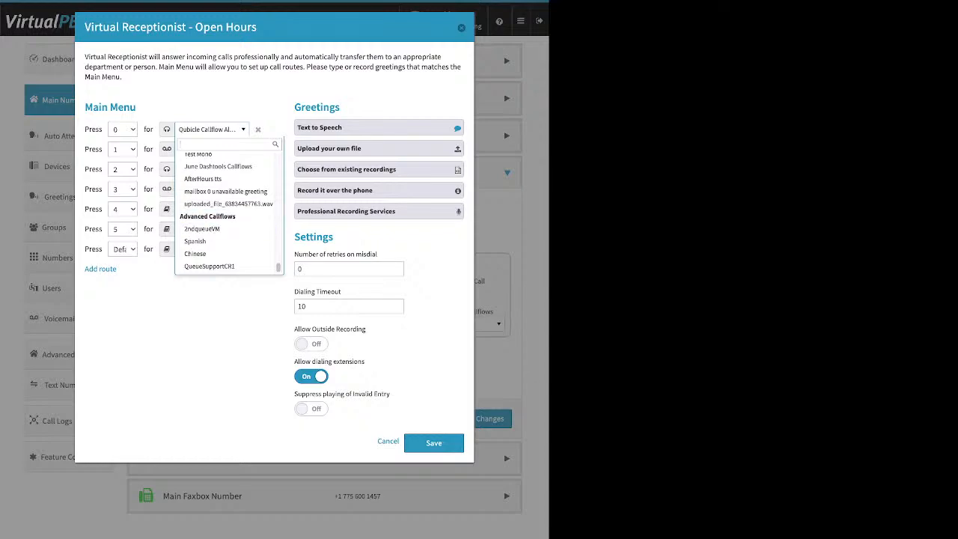
key("Down")
key("Escape")
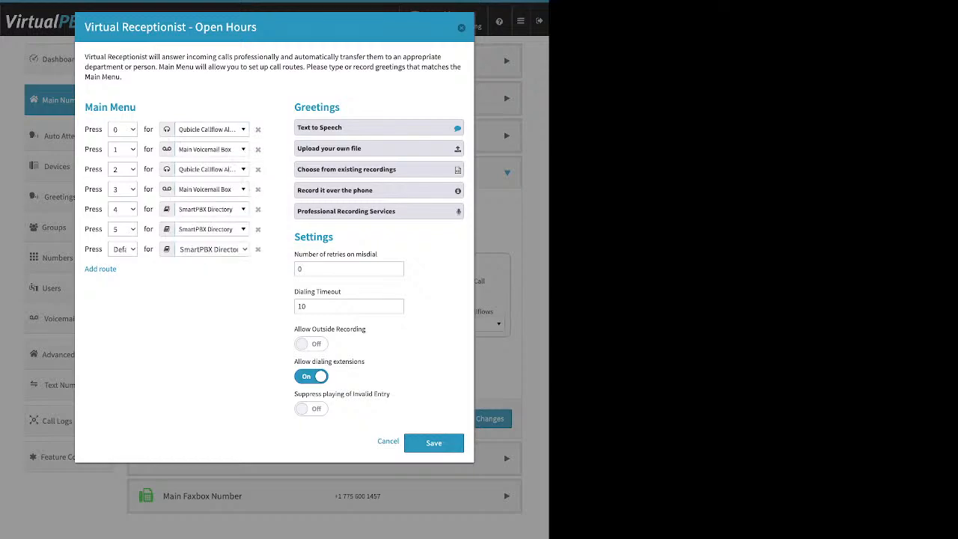
Step: Open the Text to Speech option under Greetings and review the greeting message text
left_click_drag(341, 108, 285, 108)
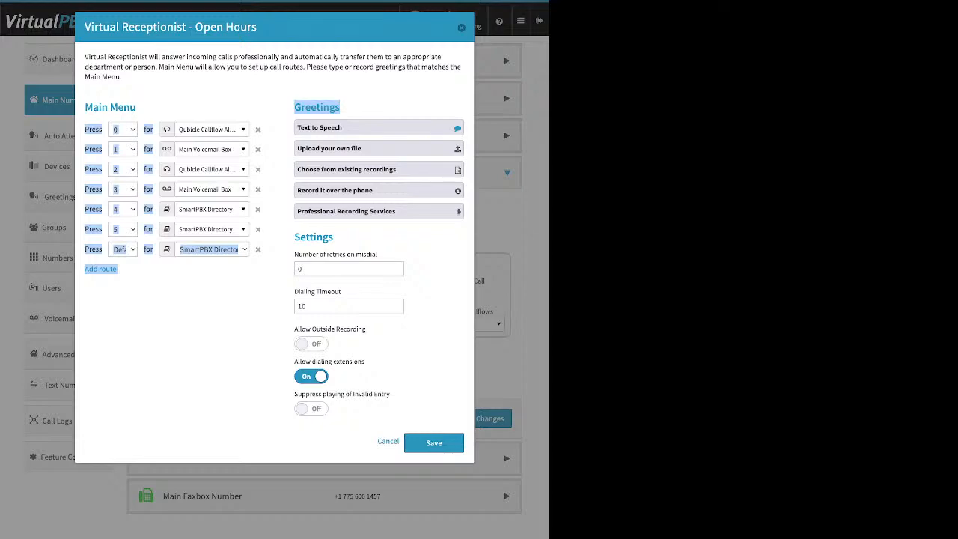
left_click(196, 322)
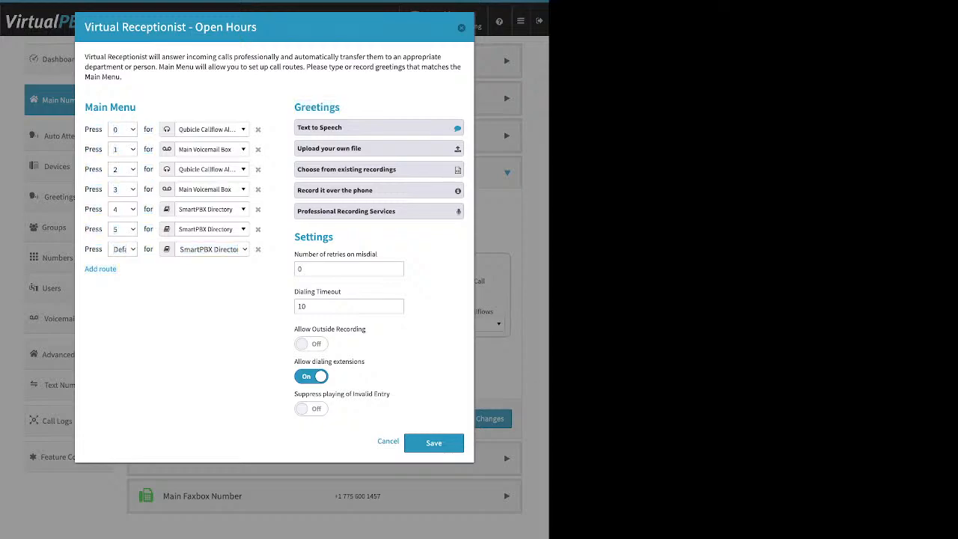
left_click(379, 128)
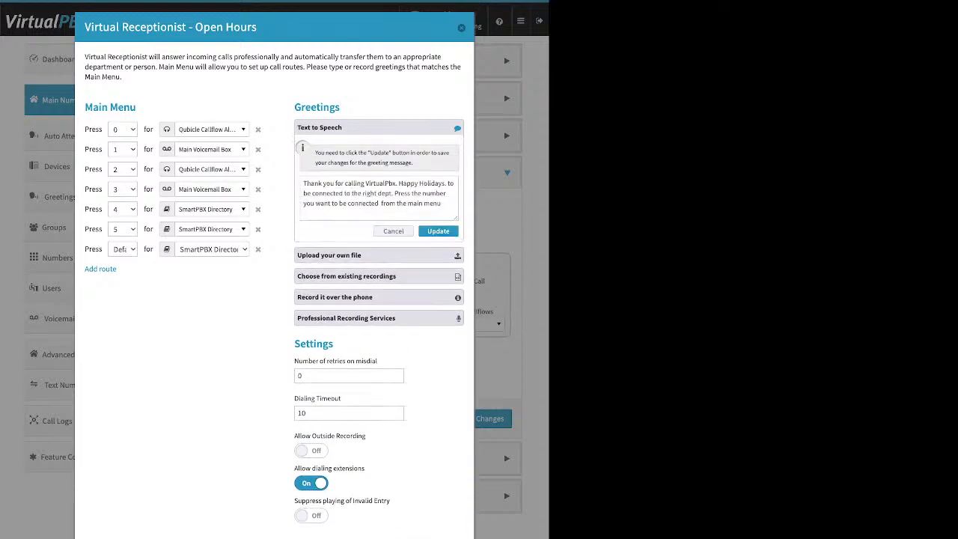
left_click(379, 196)
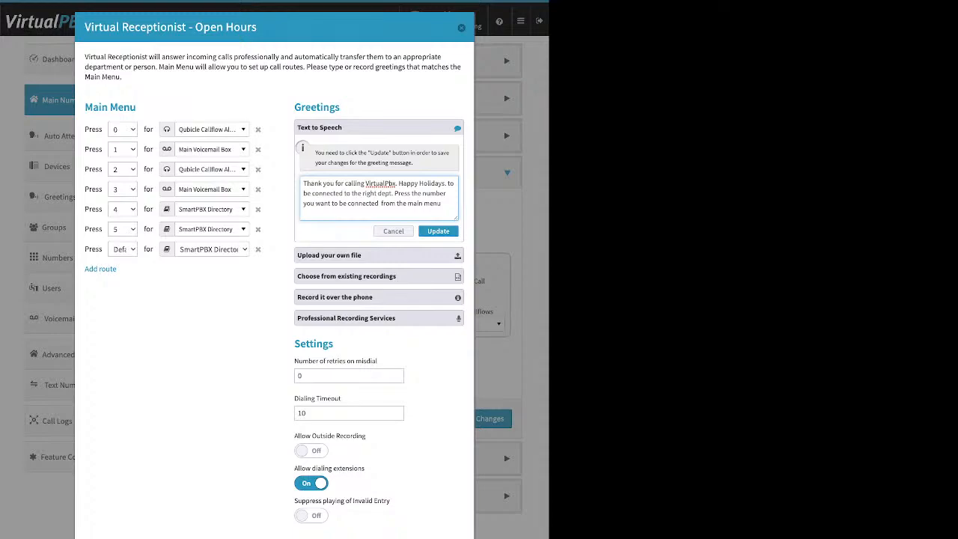
Step: Review the greeting options for uploading a file, choosing an existing recording and recording over the phone
left_click(378, 256)
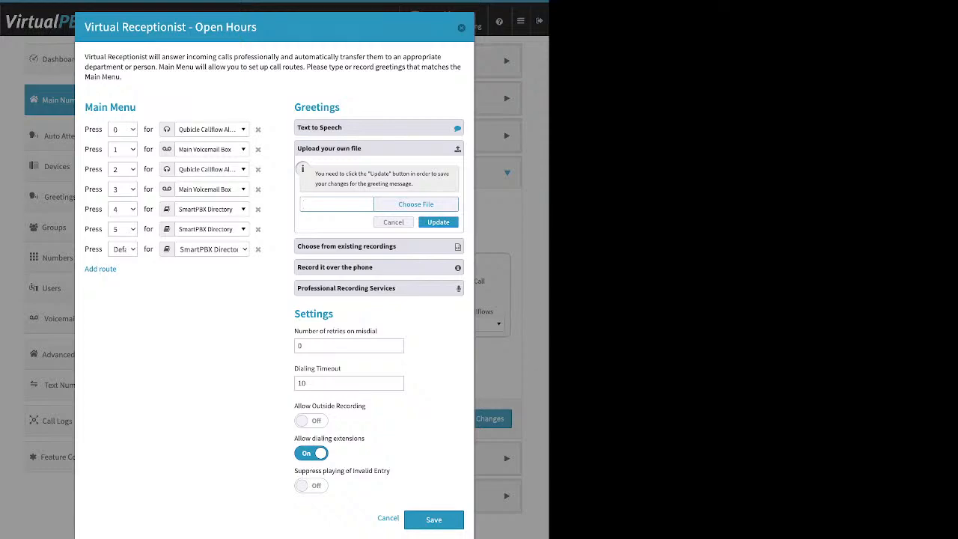
left_click(347, 246)
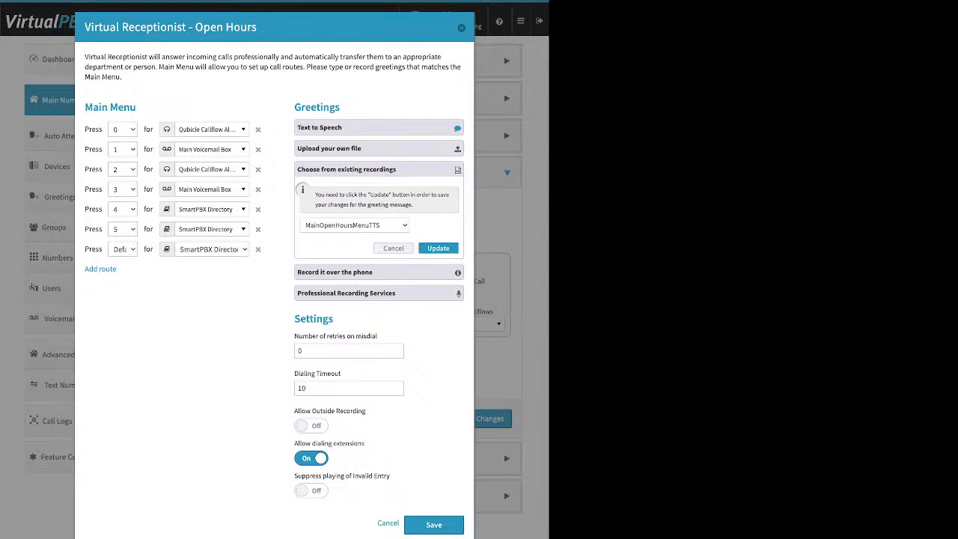
left_click(335, 272)
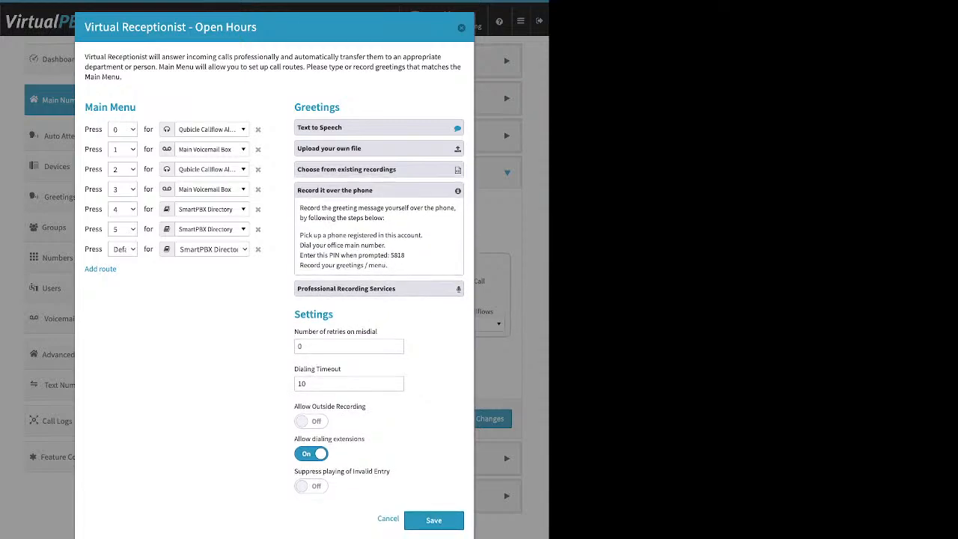
left_click_drag(299, 235, 424, 235)
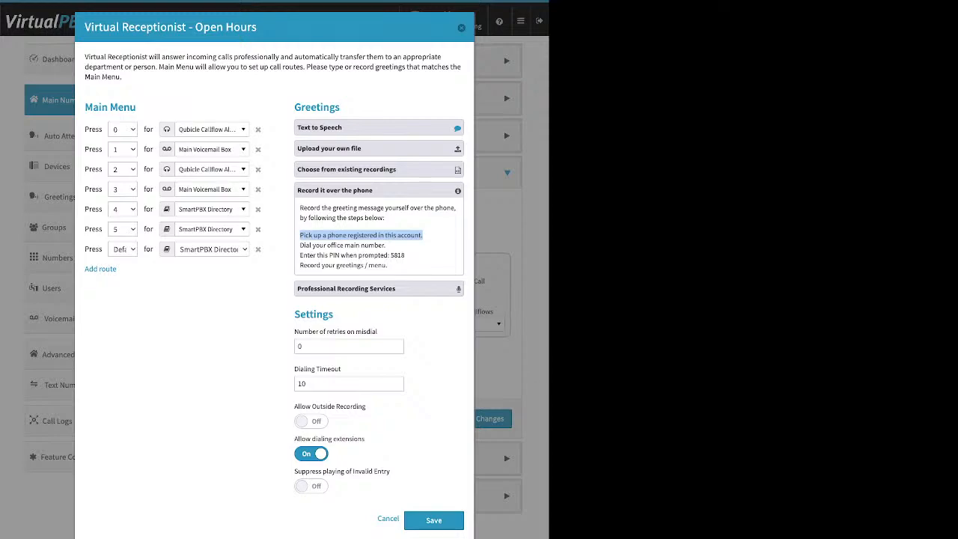
Step: Turn on Allow Outside Recording in the receptionist settings and highlight the PIN in the phone recording instructions
double_click(313, 315)
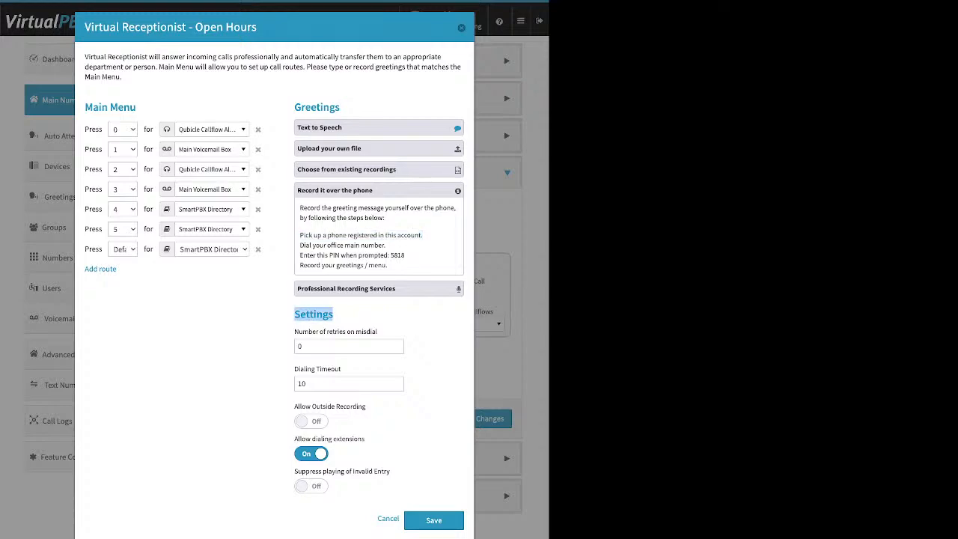
left_click_drag(294, 406, 365, 406)
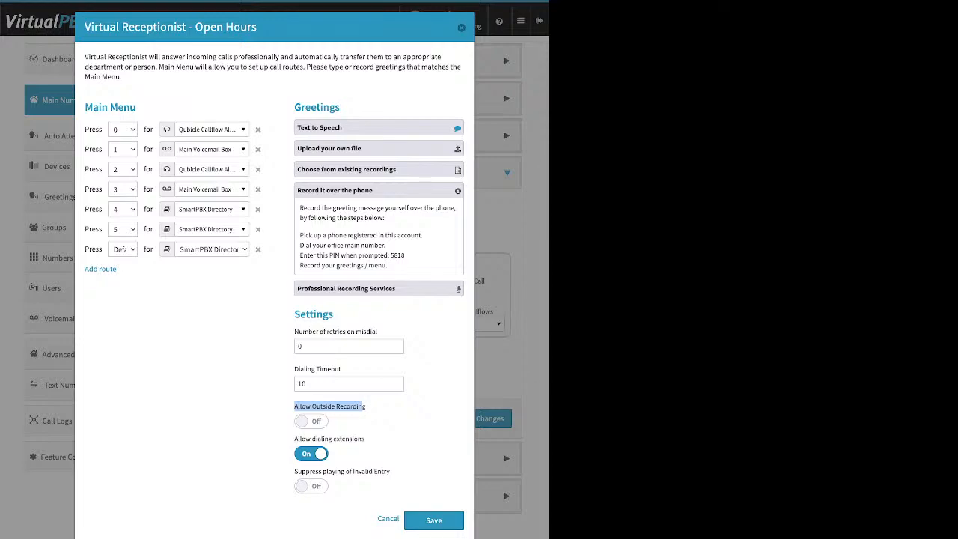
left_click(311, 421)
left_click_drag(405, 255, 388, 255)
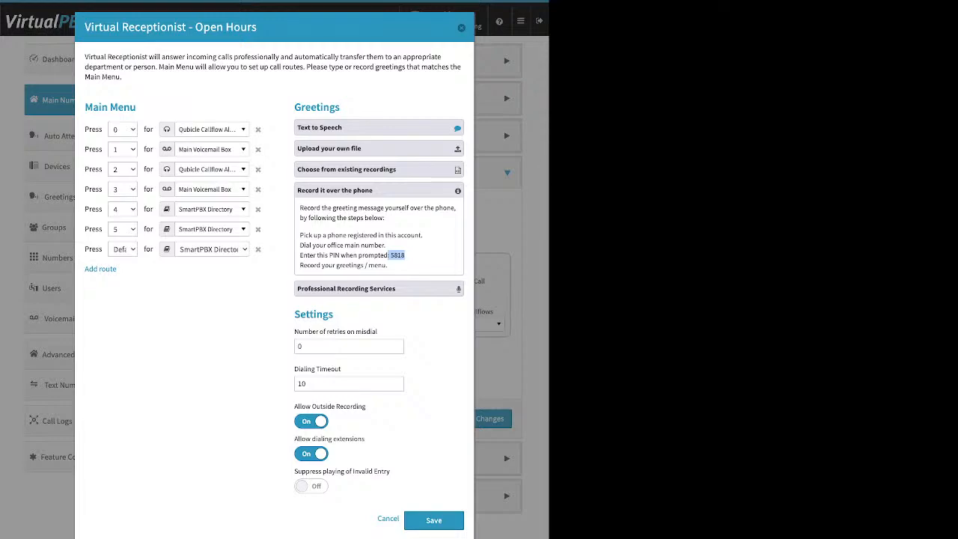
Step: Review the Professional Recording Services offer and its pricing, and close it without ordering
left_click(346, 288)
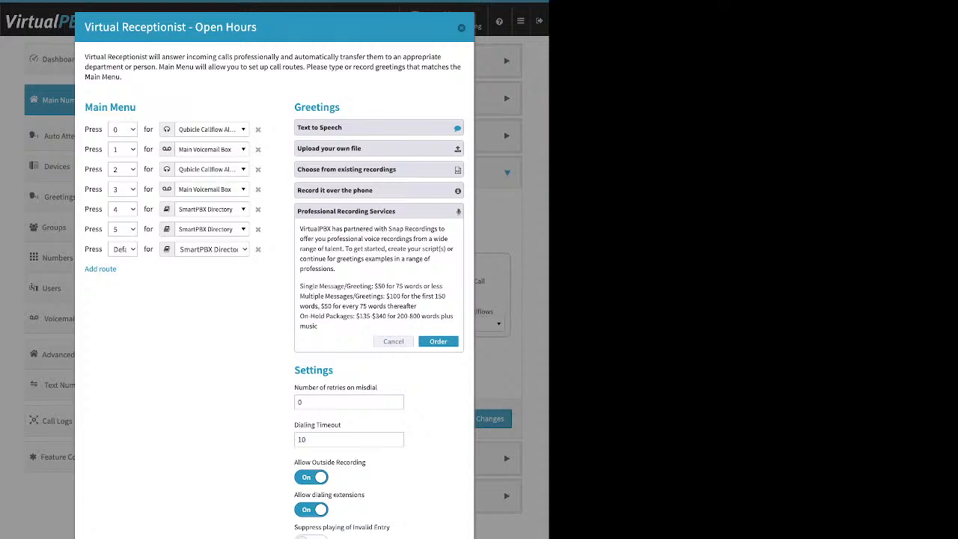
left_click(393, 341)
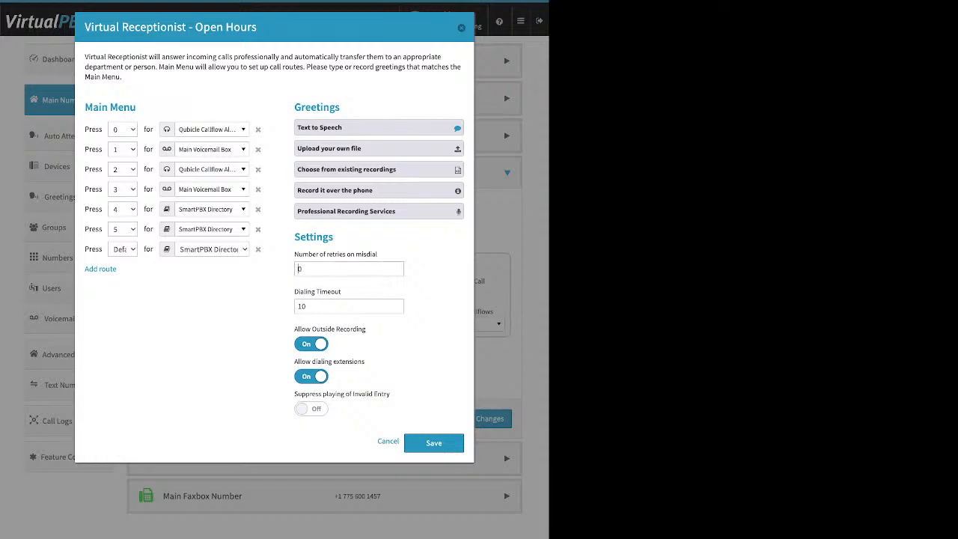
Step: Set the Open Hours receptionist's number of retries on misdial to 2 and its dialing timeout to 5
left_click_drag(295, 254, 377, 255)
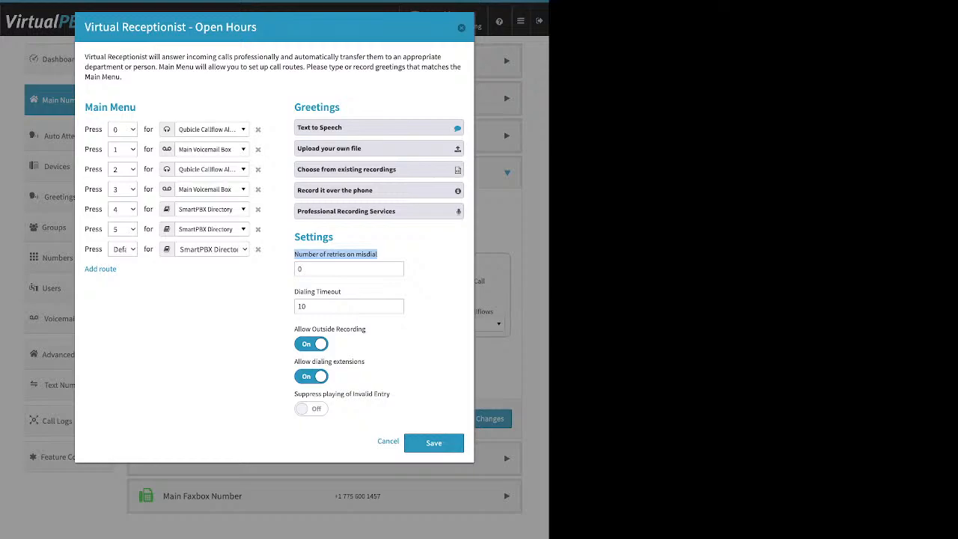
left_click_drag(317, 268, 296, 269)
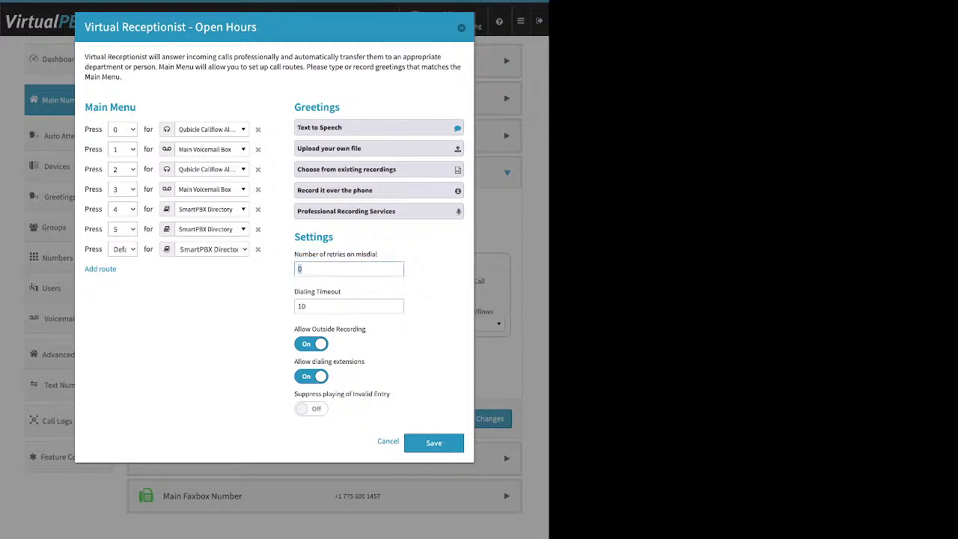
type("2")
left_click_drag(294, 291, 339, 292)
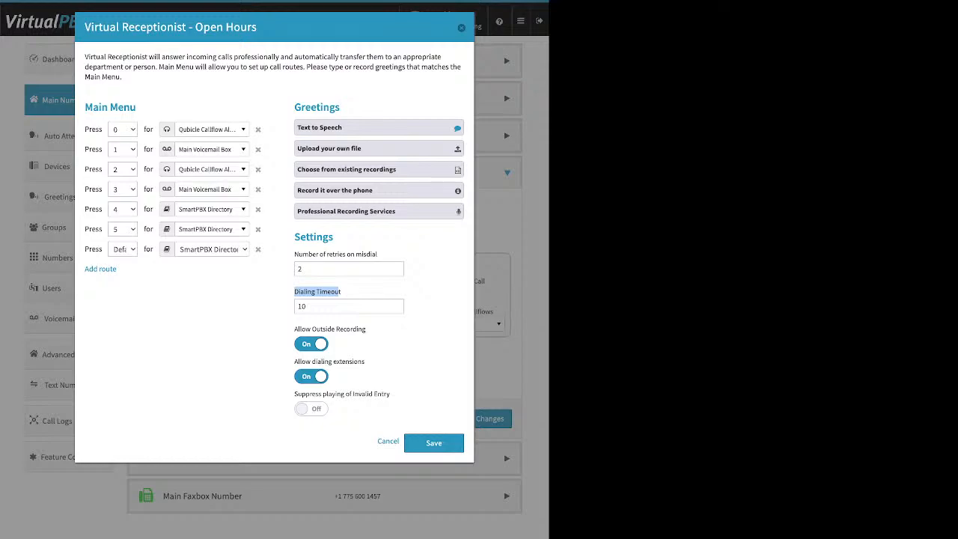
double_click(302, 306)
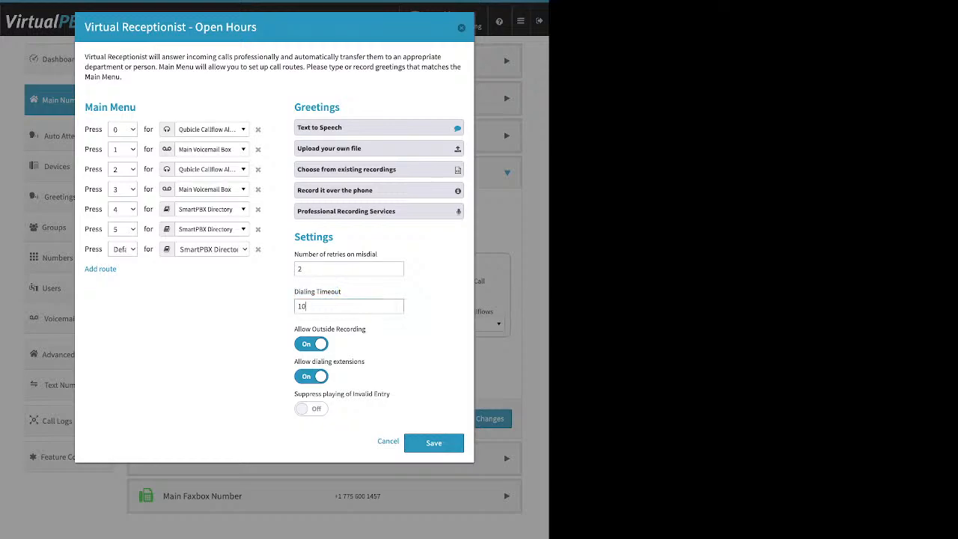
type("5")
Step: Turn off Allow Outside Recording, and switch Allow dialing extensions off and back on
left_click(312, 344)
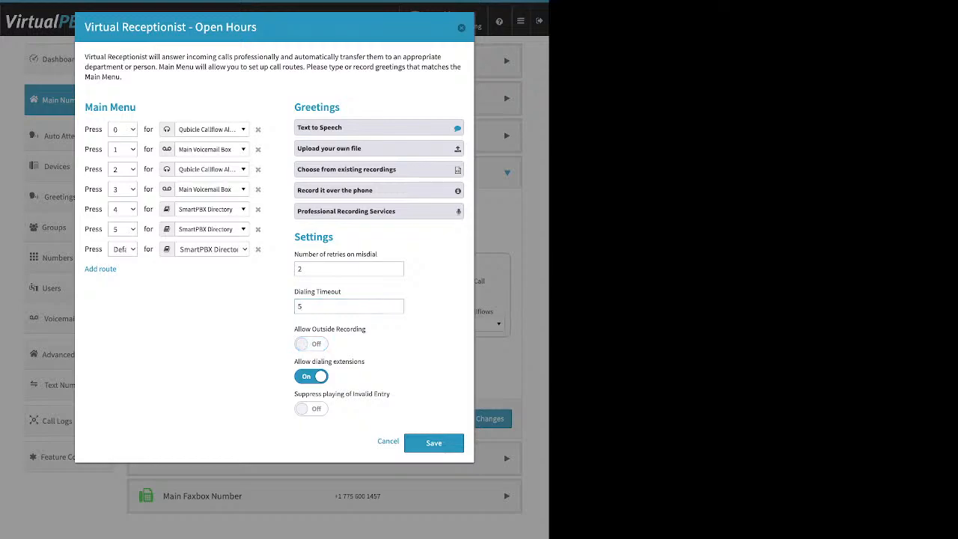
left_click_drag(364, 362, 295, 362)
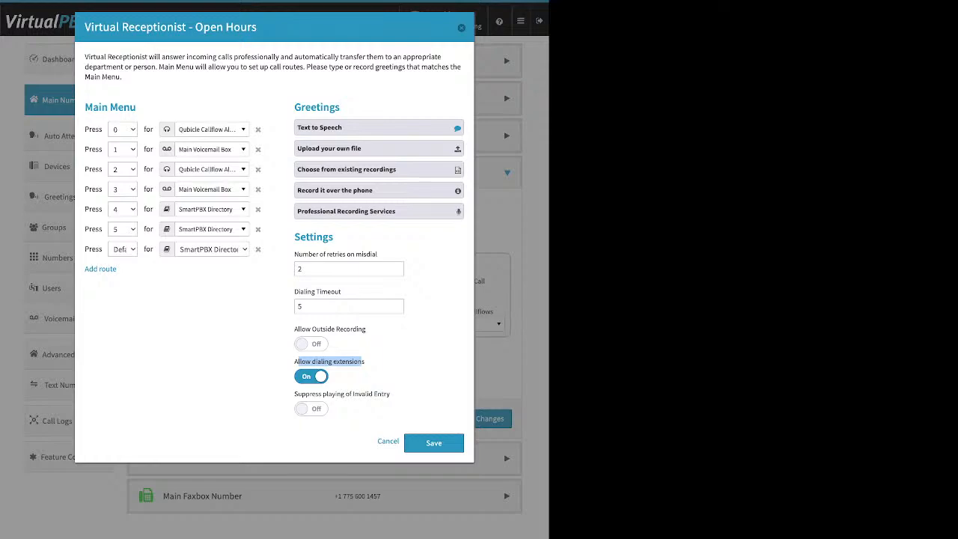
left_click(312, 376)
left_click(312, 377)
Step: Remove the Default route from the Main Menu and turn on Suppress playing of Invalid Entry
left_click_drag(294, 394, 390, 394)
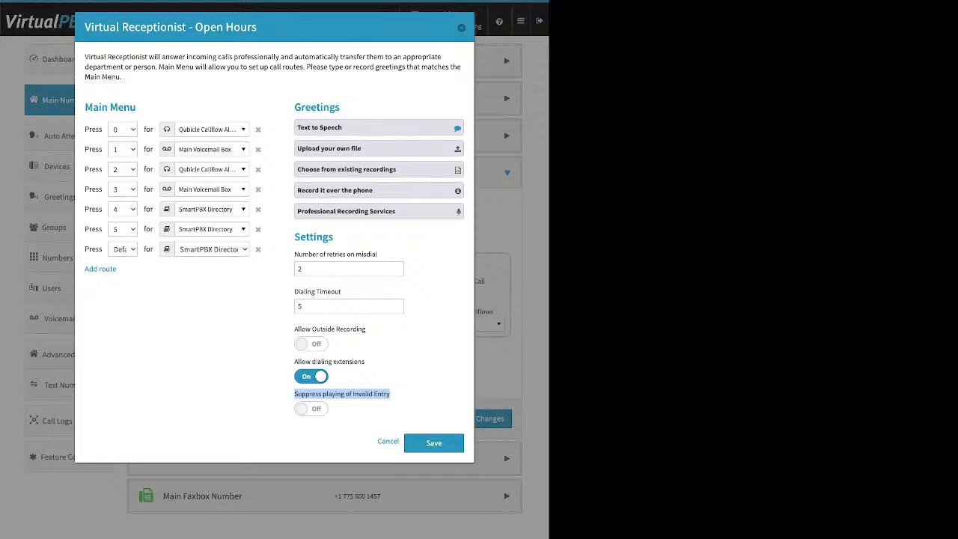
left_click(258, 249)
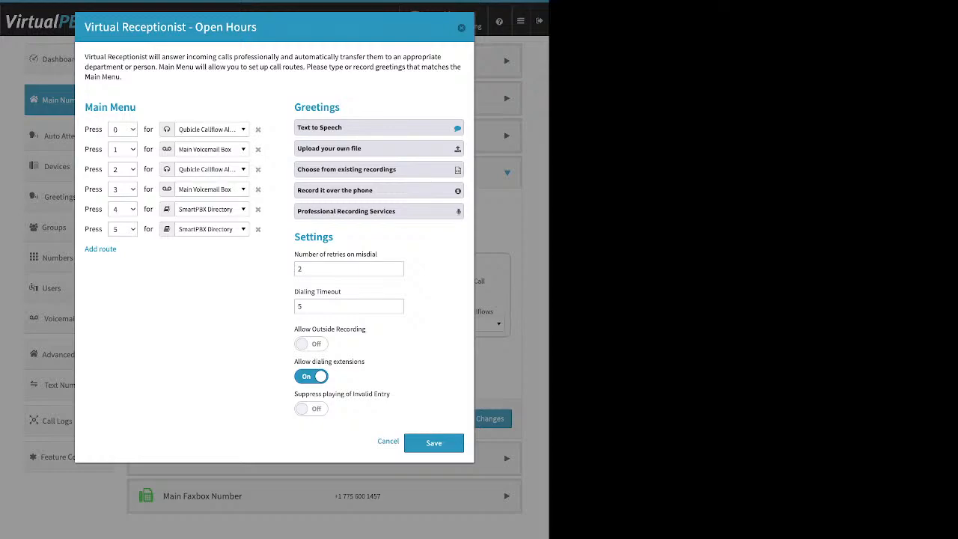
left_click(311, 409)
Step: Review the Main Menu, Greetings and Settings sections, and save the receptionist and the call handling changes
left_click_drag(137, 107, 99, 107)
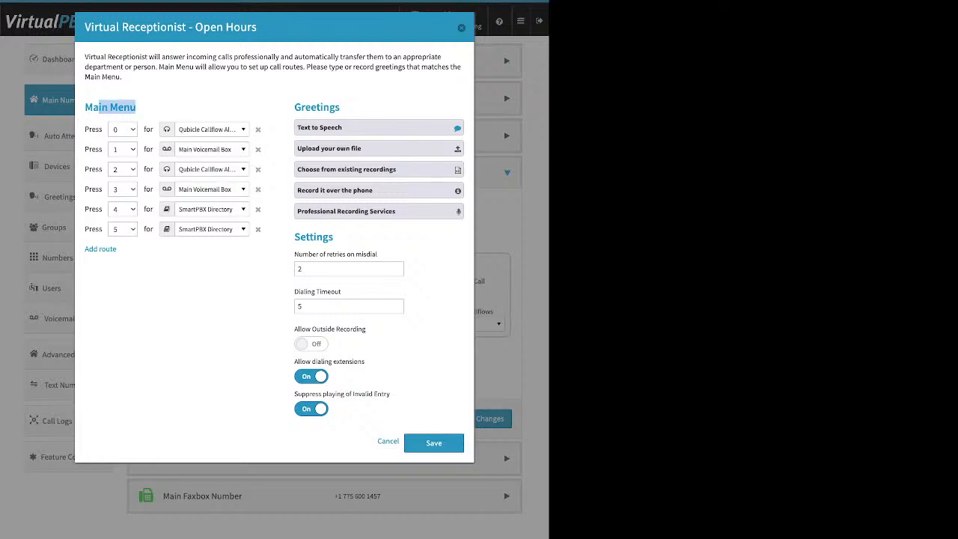
left_click_drag(341, 107, 294, 107)
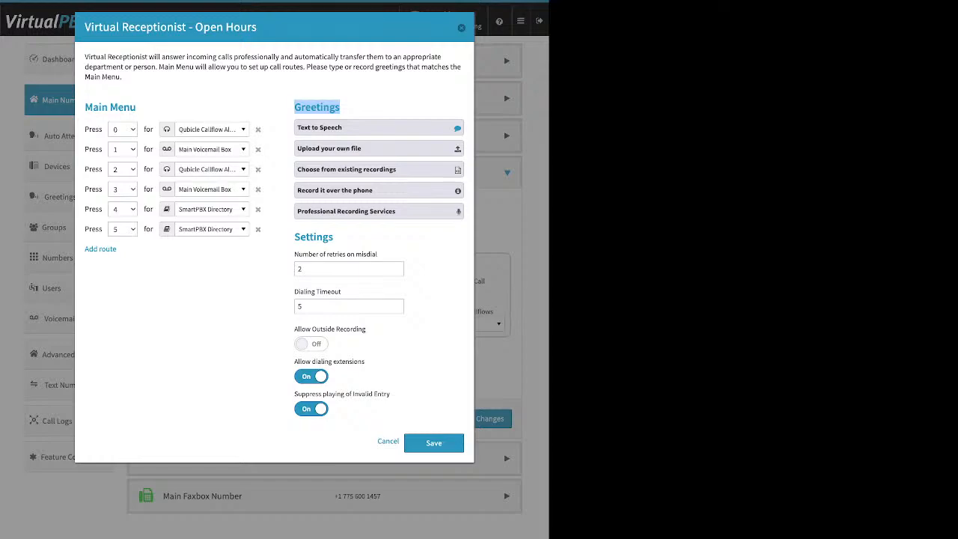
left_click_drag(334, 236, 294, 236)
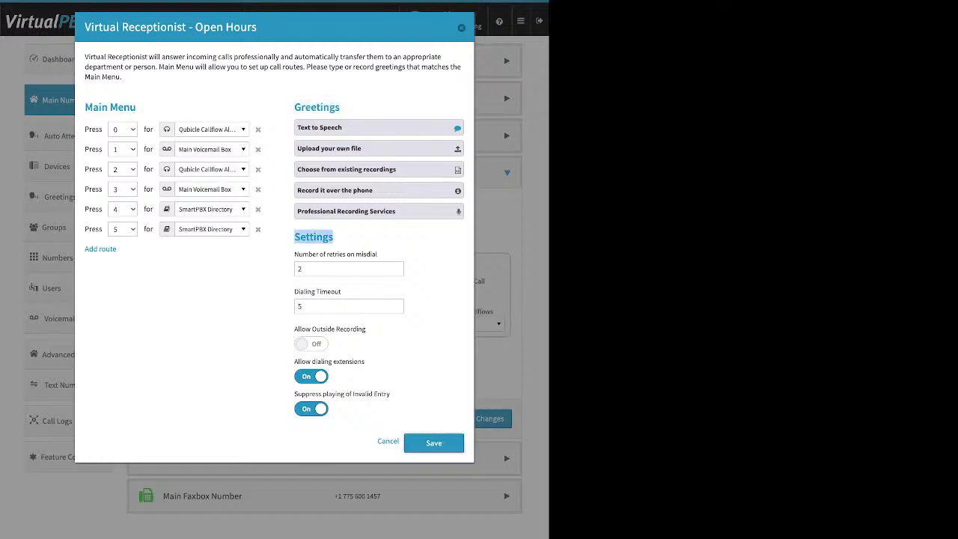
left_click(434, 442)
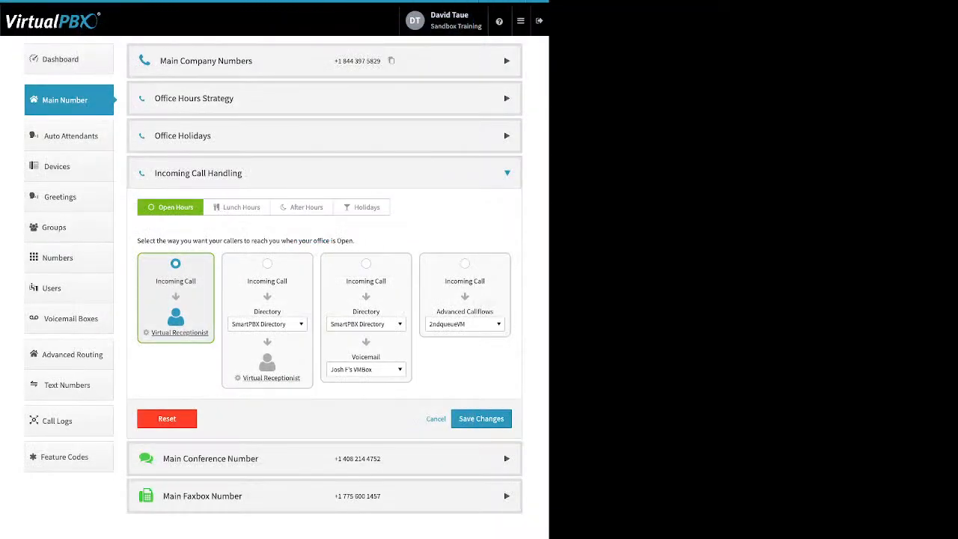
left_click(458, 418)
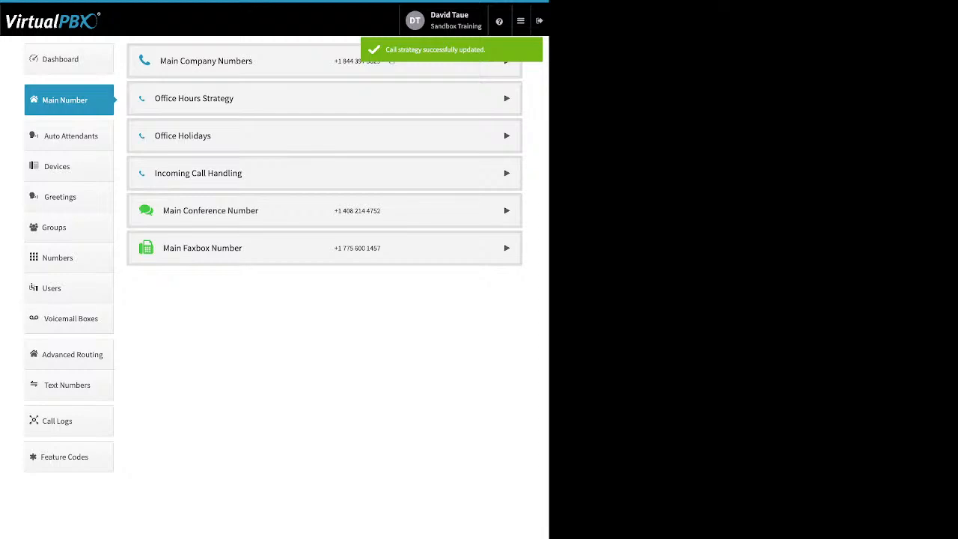
Step: Reopen Incoming Call Handling and review the Lunch Hours Virtual Receptionist and its Text to Speech greeting
left_click(198, 173)
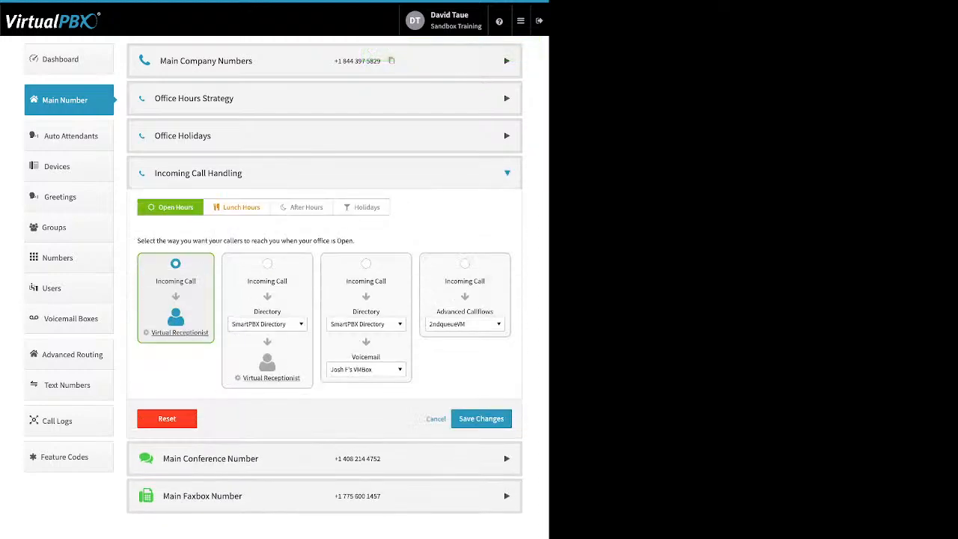
left_click(237, 208)
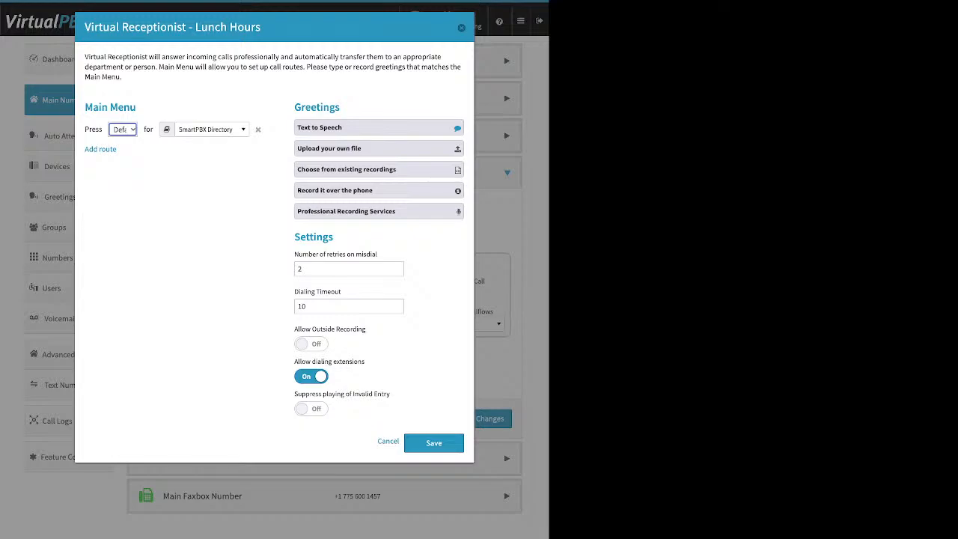
left_click(379, 128)
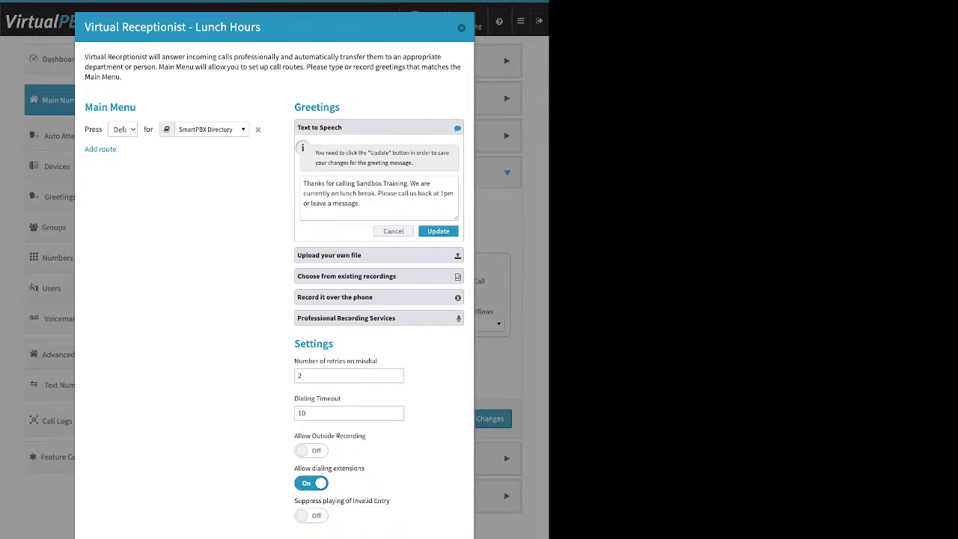
left_click(460, 27)
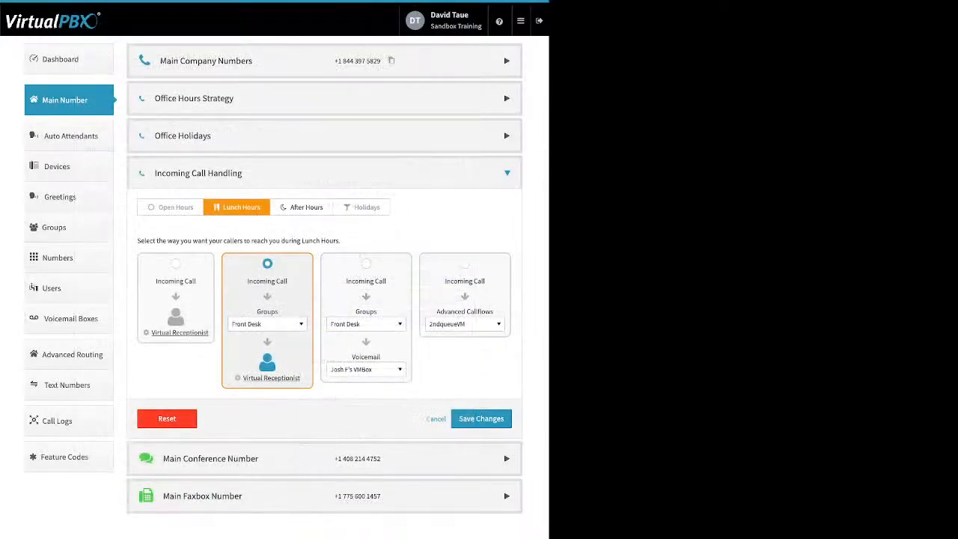
Step: Review the After Hours Virtual Receptionist and browse the users, call queues, groups and devices available as call destinations
left_click(301, 207)
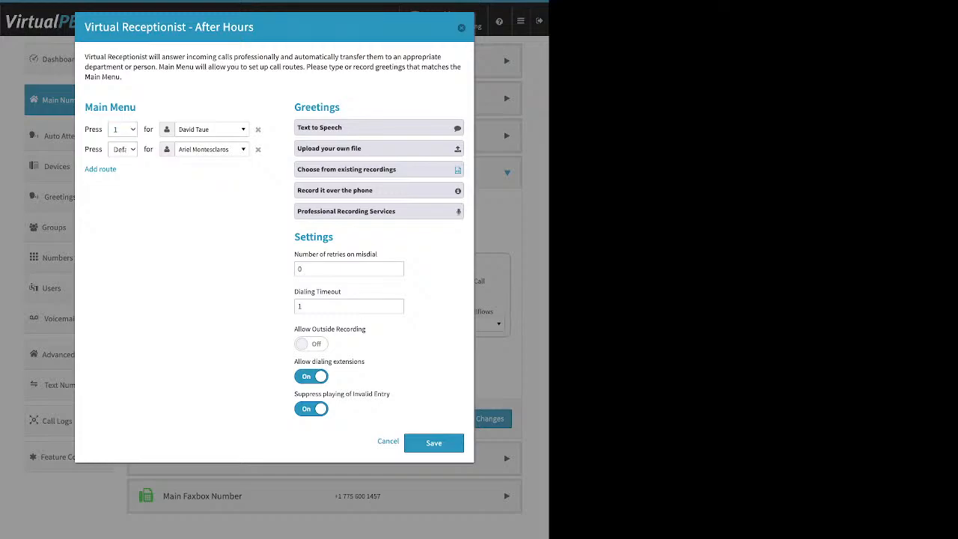
key("Escape")
left_click(267, 324)
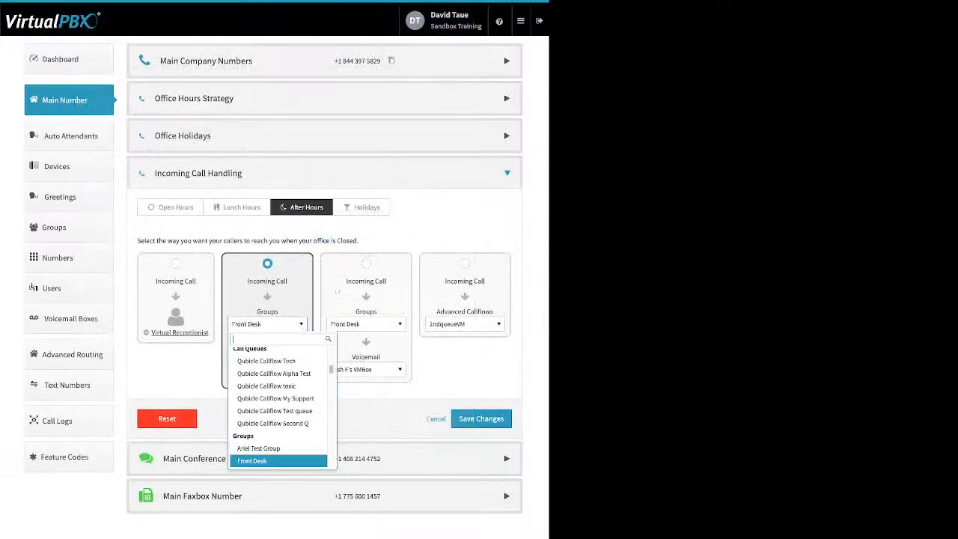
scroll(279, 404, "up", 10)
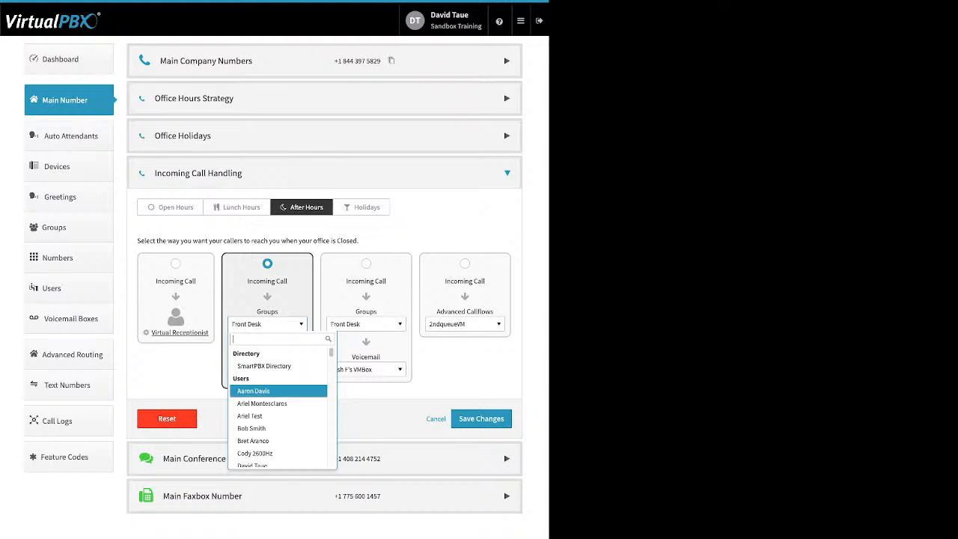
scroll(279, 410, "down", 4)
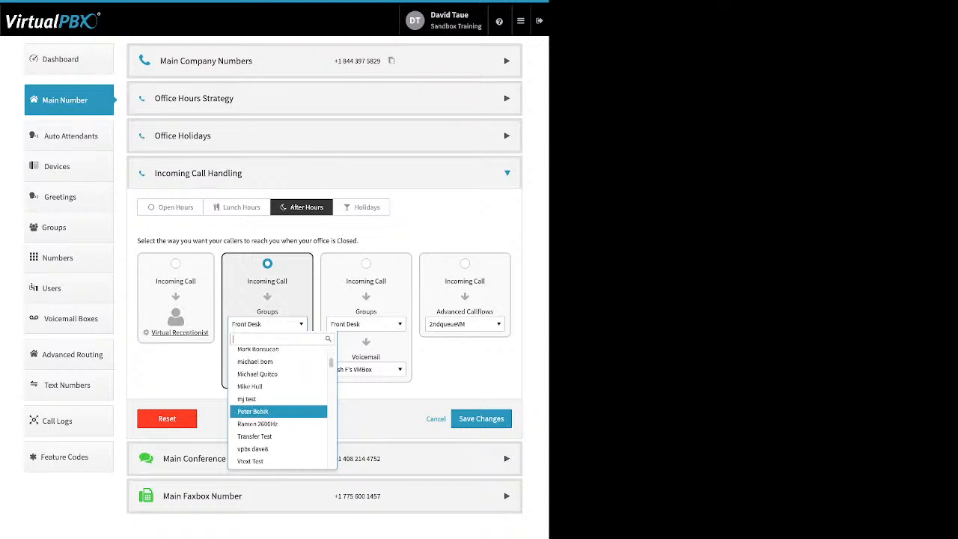
scroll(279, 412, "down", 3)
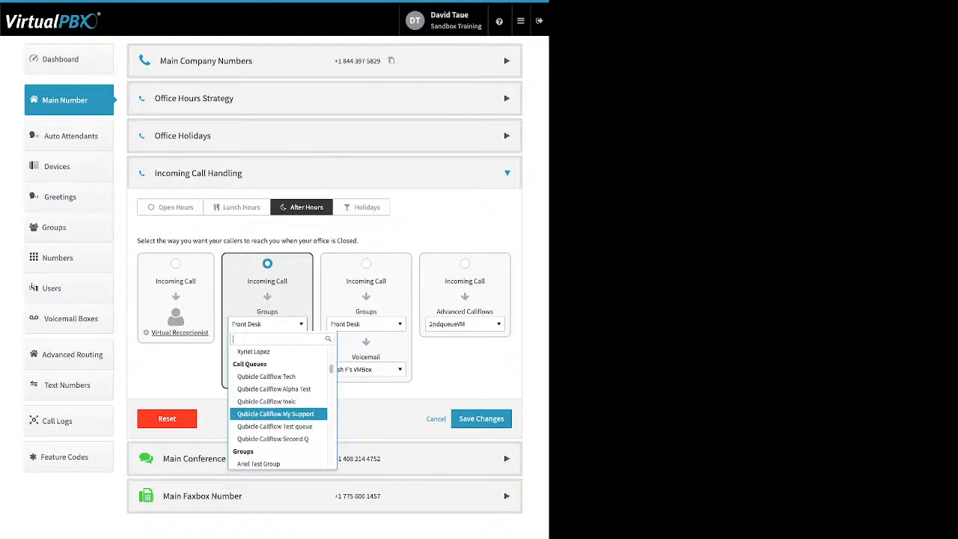
scroll(279, 413, "down", 1)
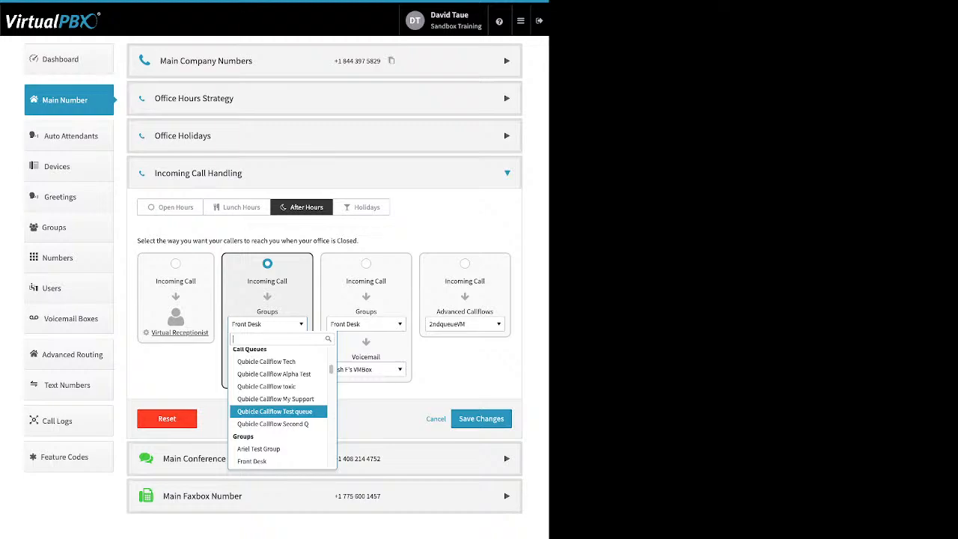
scroll(278, 408, "down", 3)
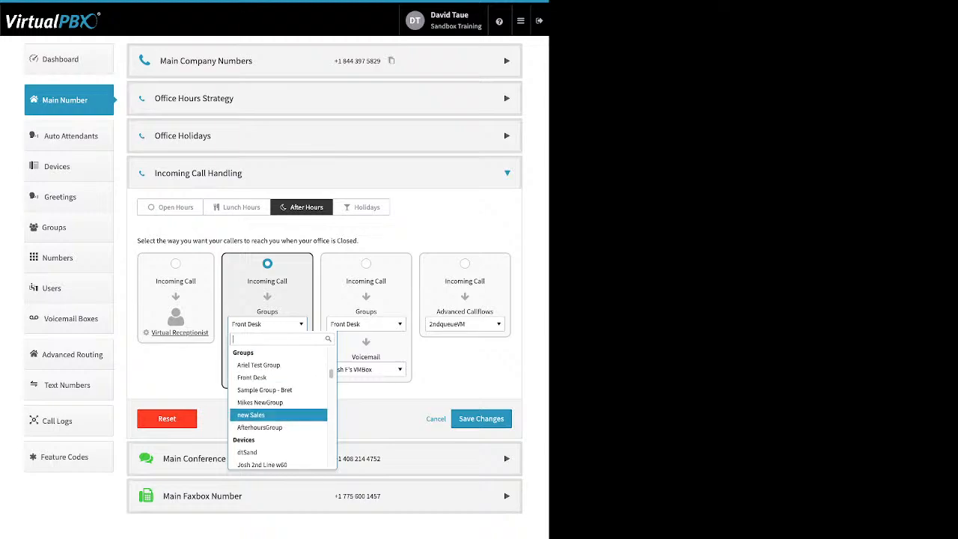
scroll(279, 416, "down", 3)
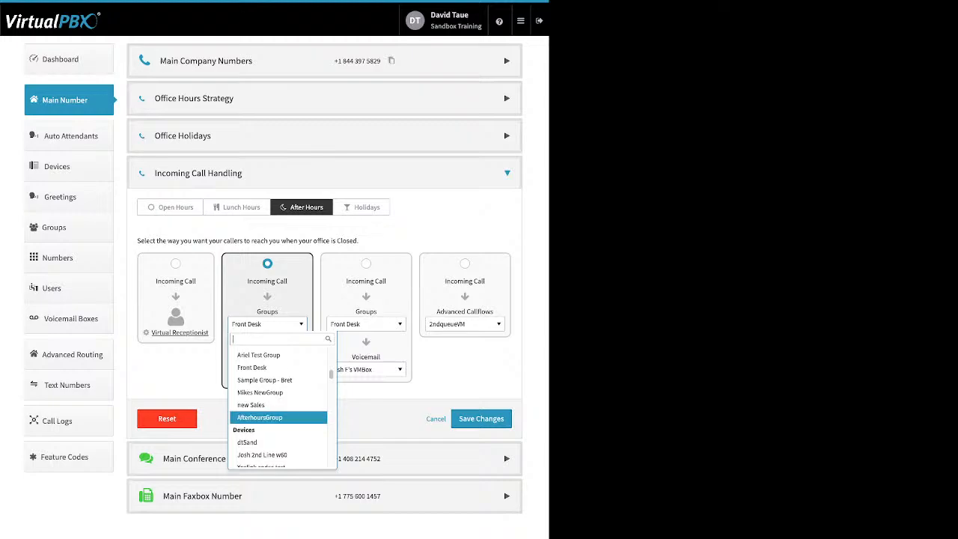
scroll(278, 417, "down", 5)
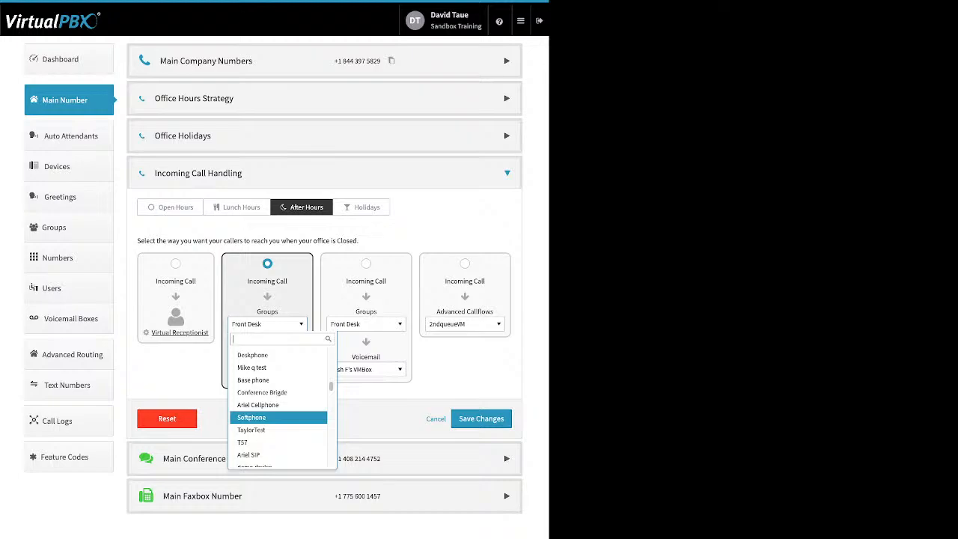
scroll(279, 404, "down", 2)
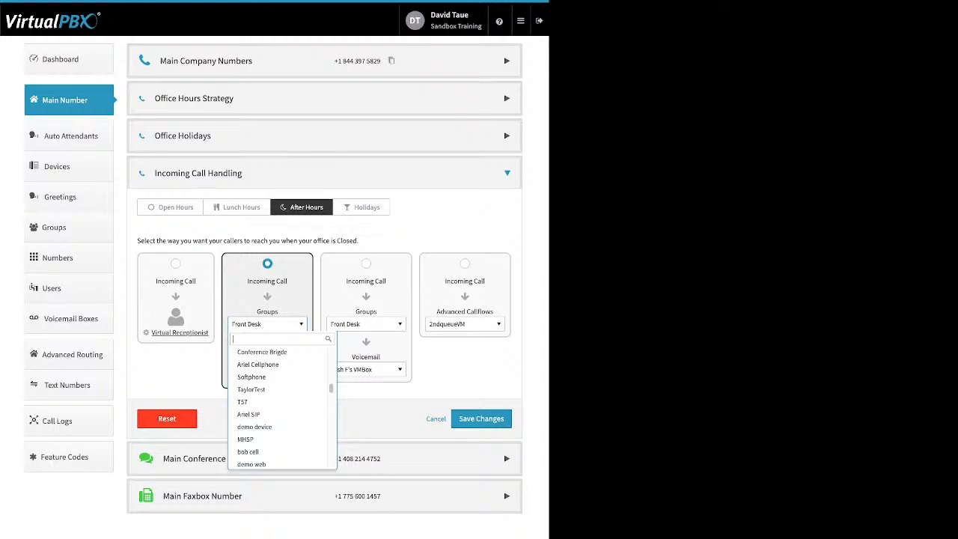
Step: Review the Holidays call handling, keeping Skip to Voicemail as the destination and examining the available voicemail boxes
left_click(361, 206)
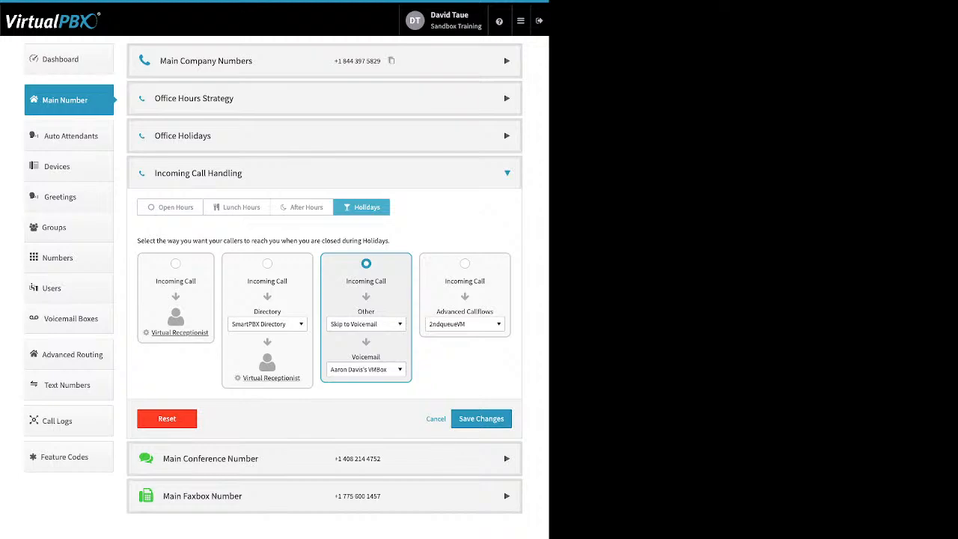
left_click(366, 324)
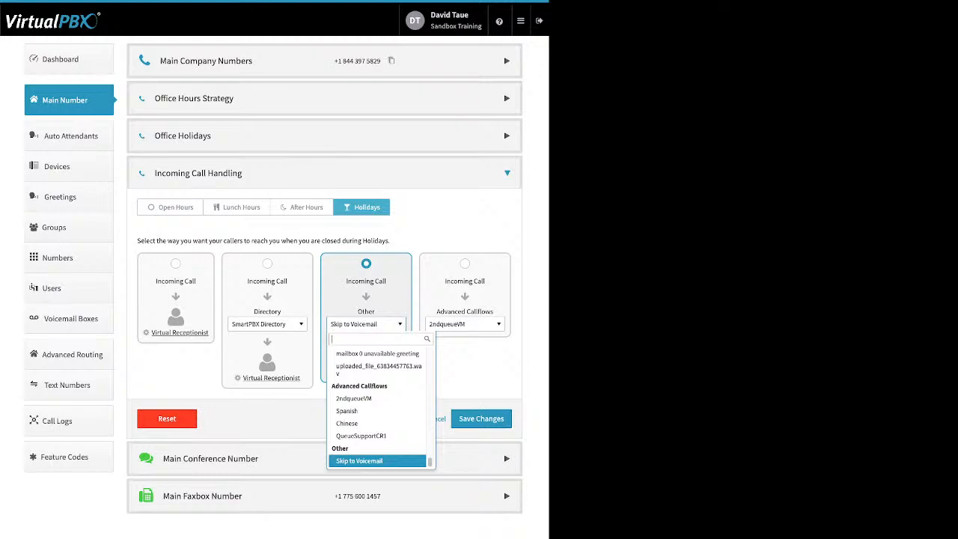
left_click(359, 461)
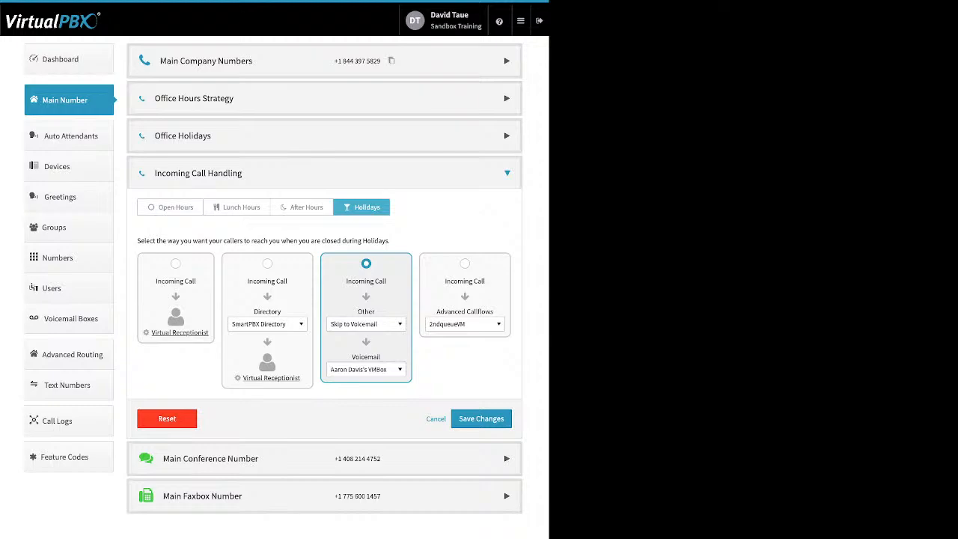
left_click(365, 370)
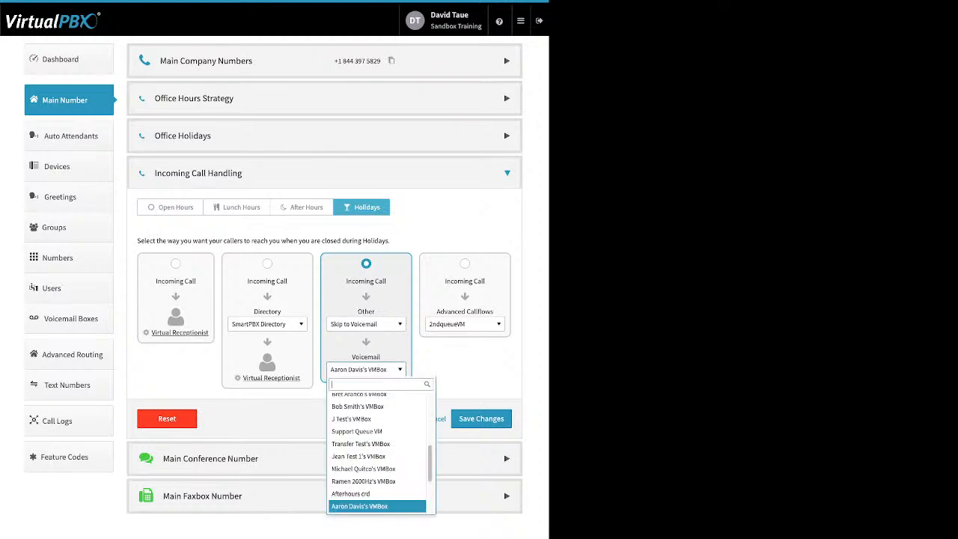
key("Escape")
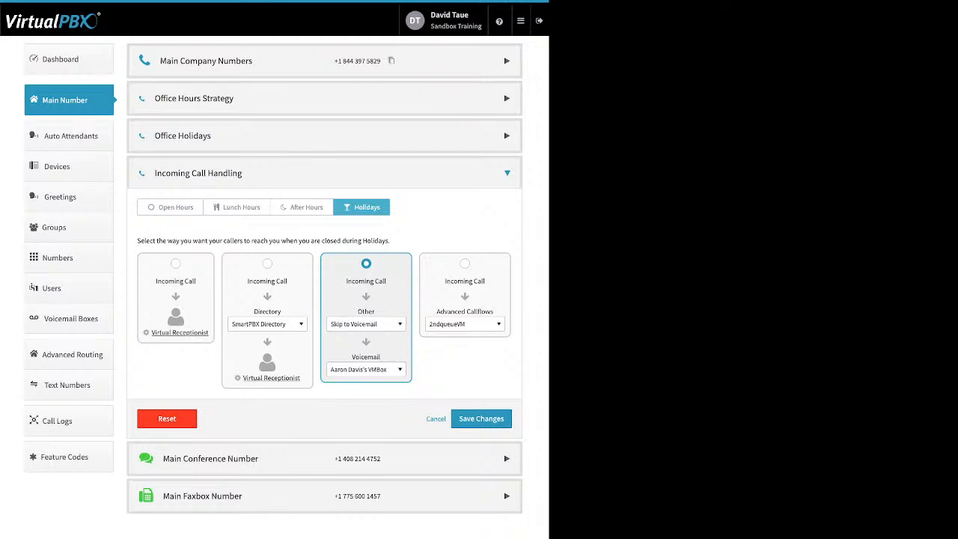
Step: Select the Advanced Callflows option for Holidays and review its available callflows, keeping 2ndqueueVM
left_click(464, 263)
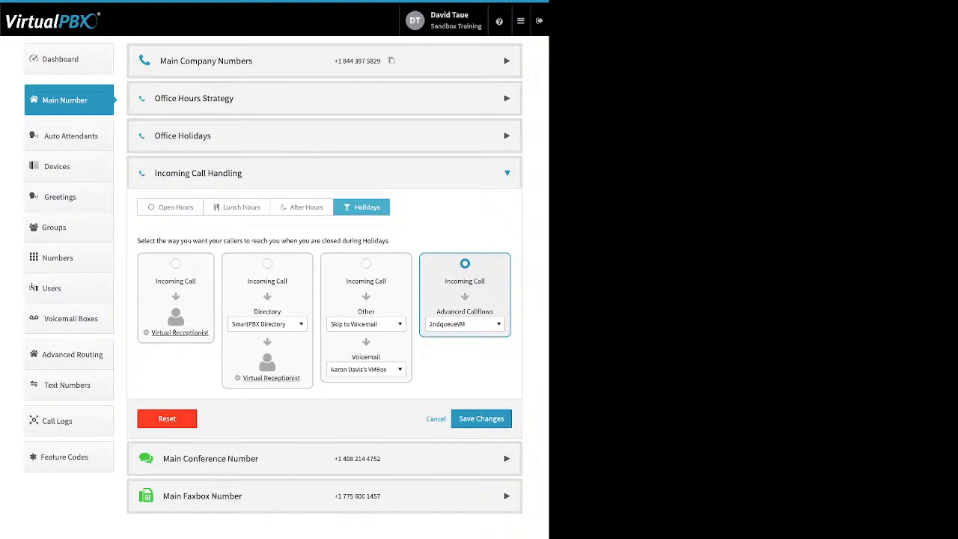
left_click(465, 324)
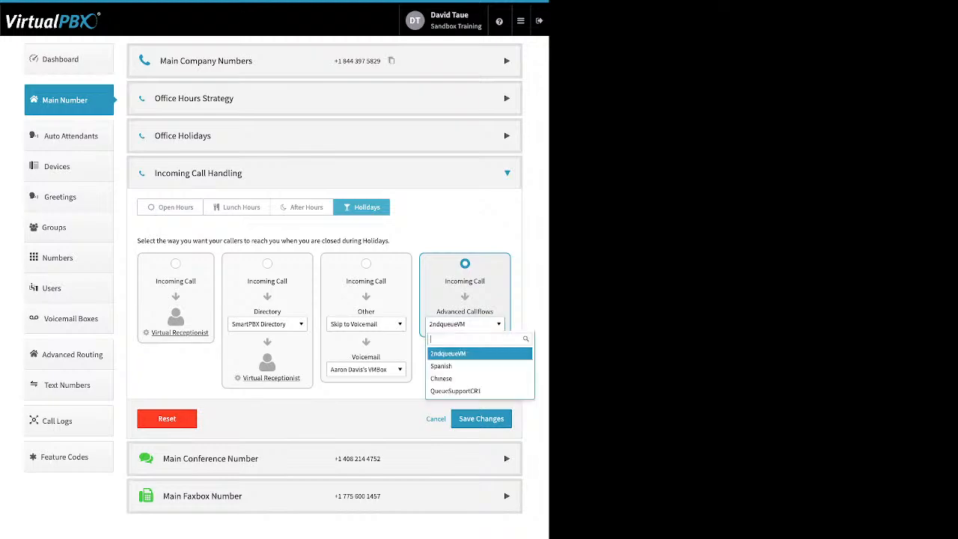
key("Escape")
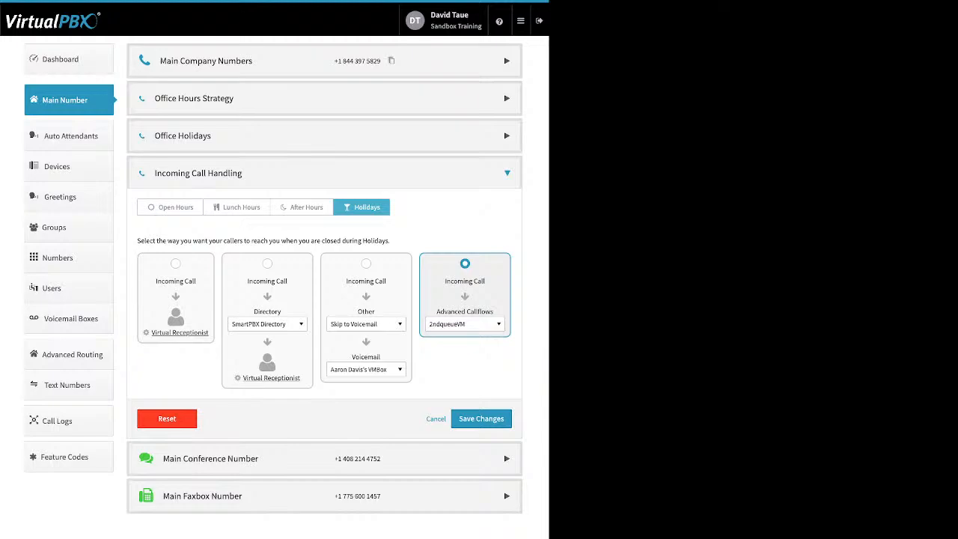
Step: Collapse Incoming Call Handling and review the Main Conference Number's assignment options and Custom Conference Greeting setting
left_click(506, 173)
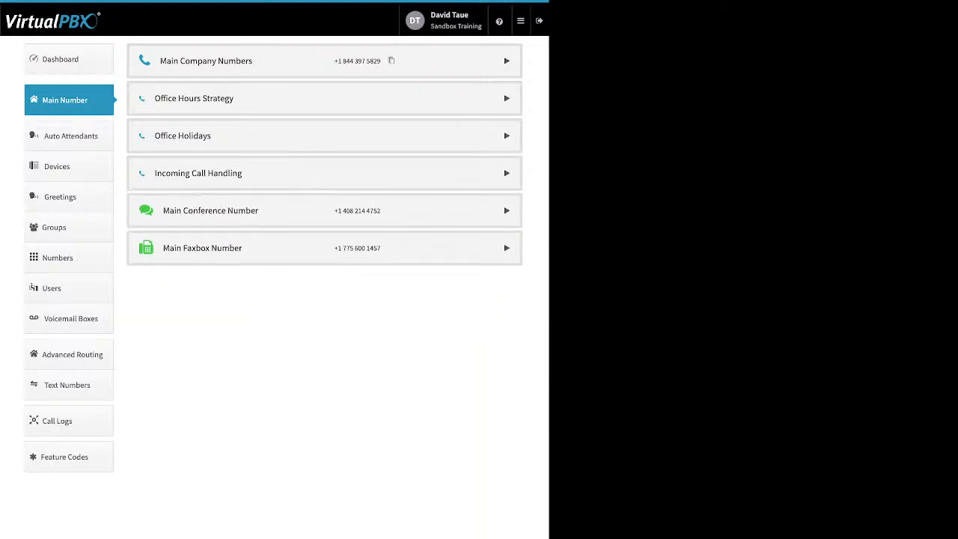
left_click(507, 211)
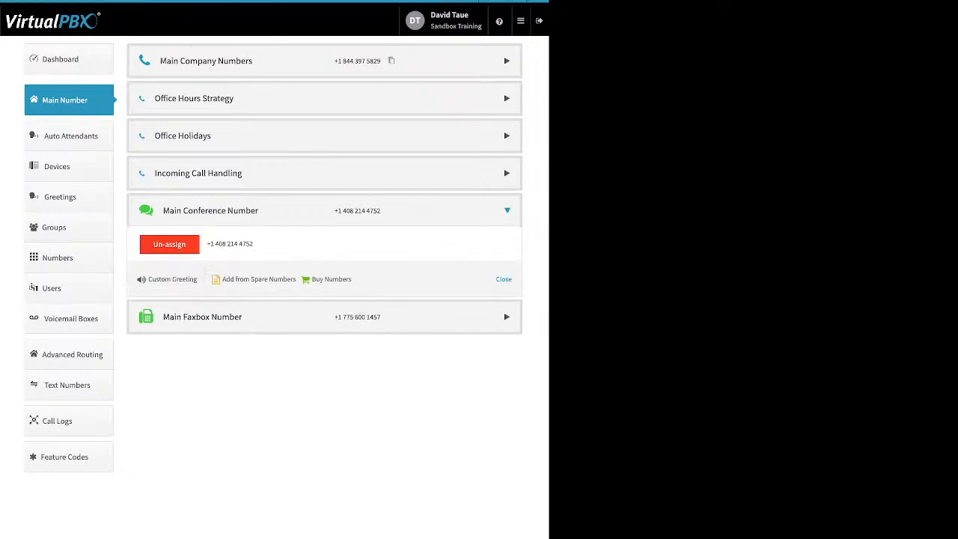
left_click_drag(361, 279, 212, 279)
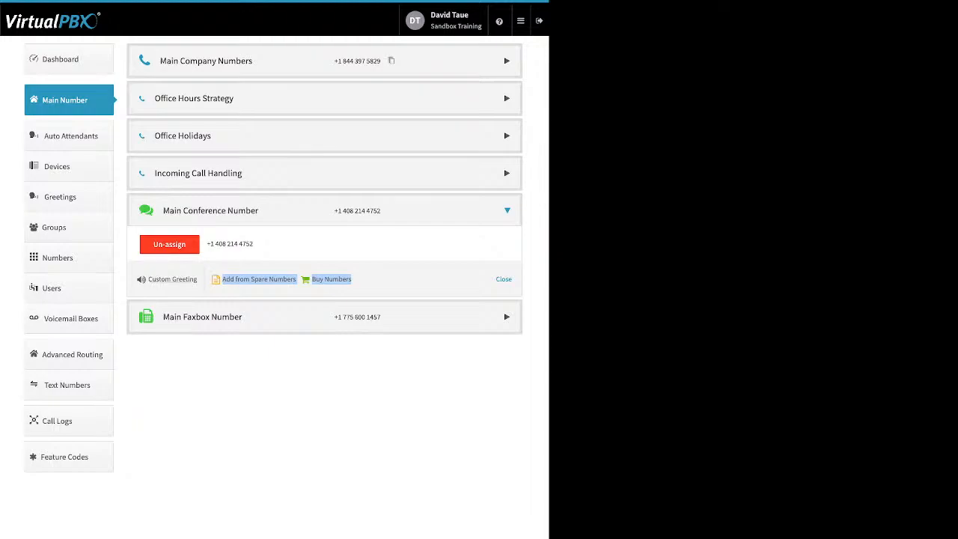
left_click(173, 279)
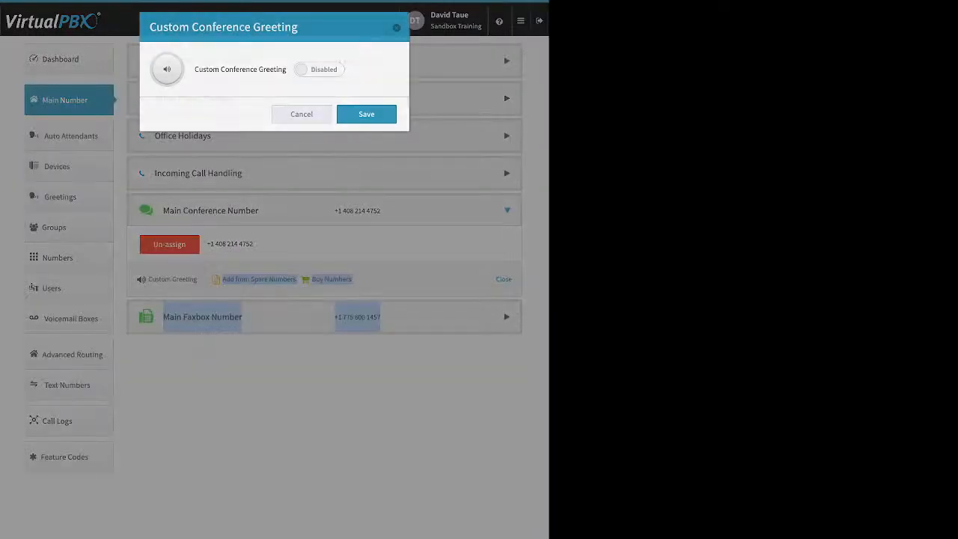
left_click(319, 70)
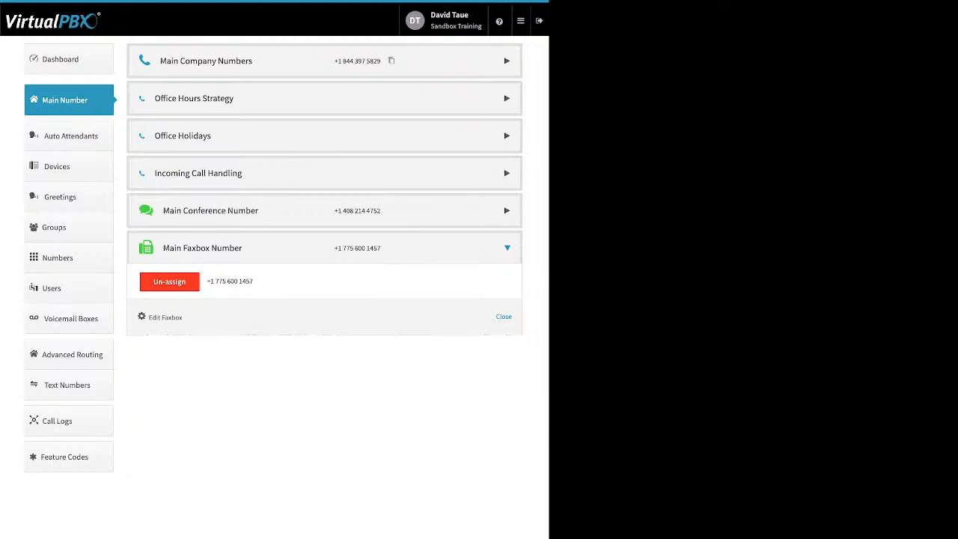
Step: Edit the Main Faxbox, review its Inbound Notification Email and Email Permissions, and save the settings
left_click_drag(184, 317, 149, 317)
left_click(165, 317)
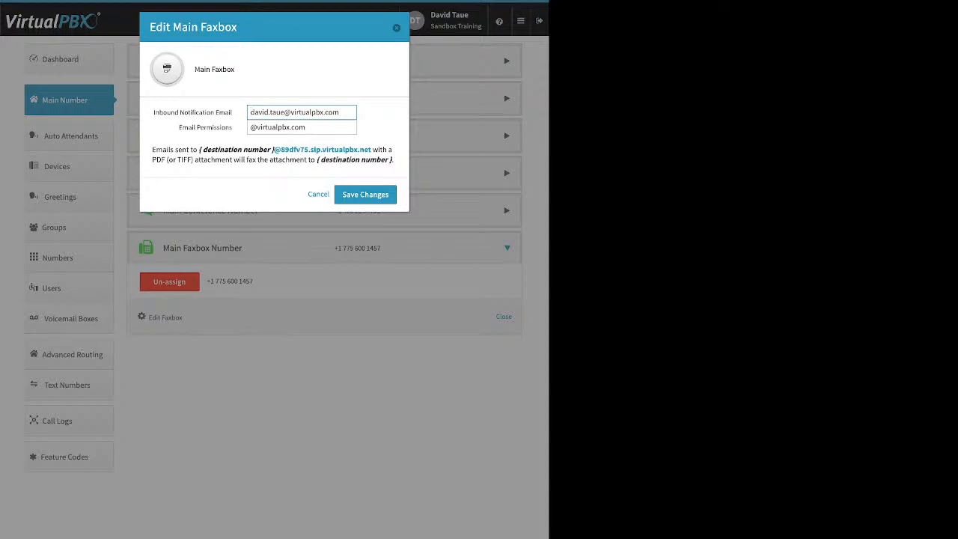
left_click_drag(153, 112, 227, 112)
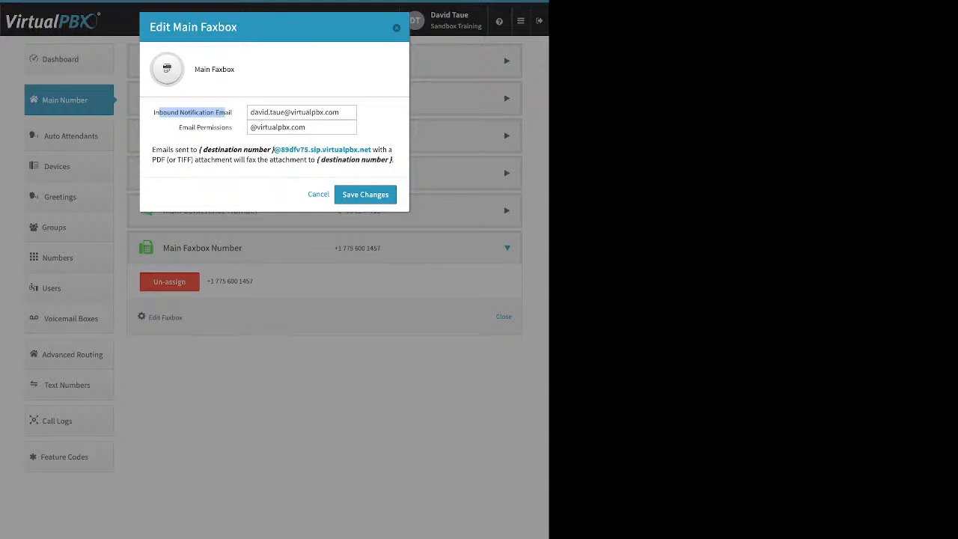
left_click(226, 113)
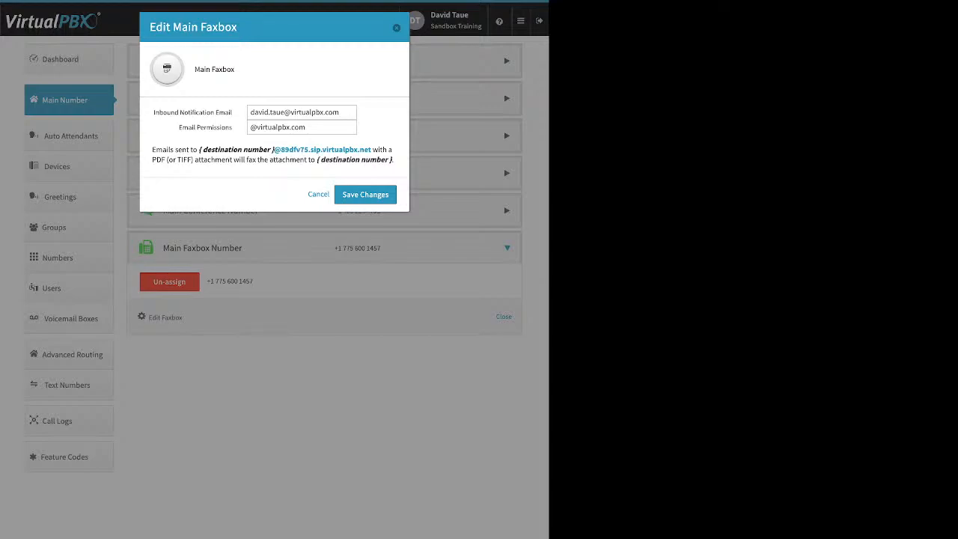
left_click_drag(179, 127, 232, 128)
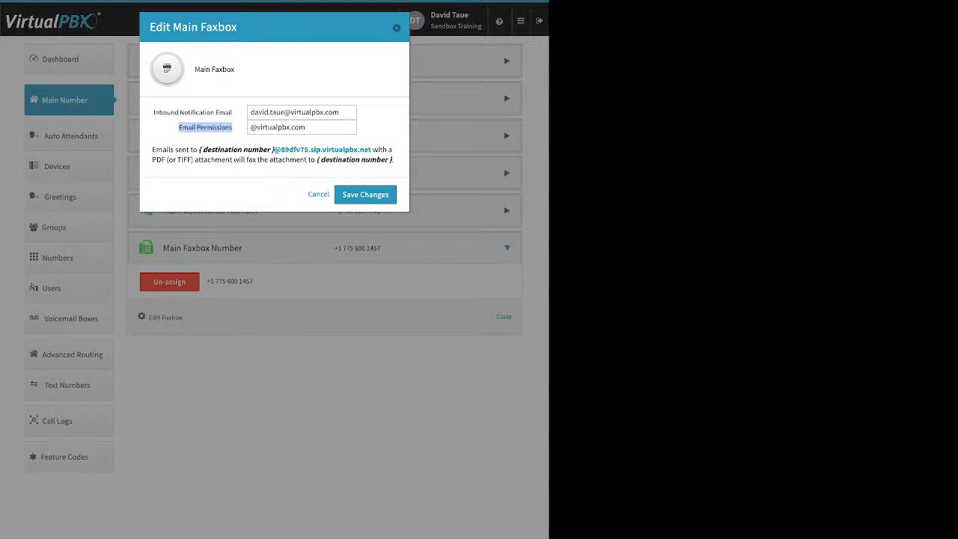
left_click(365, 195)
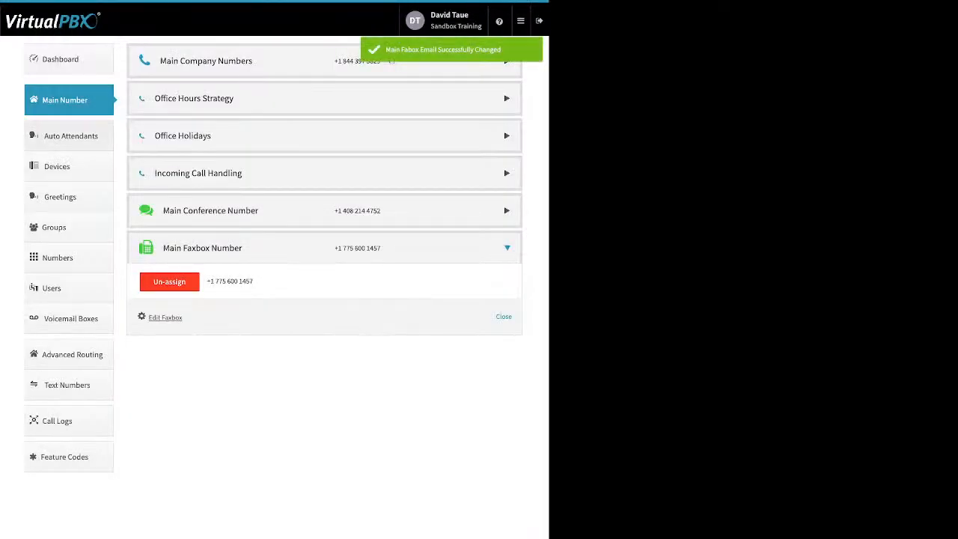
Step: Go to Auto Attendants, review the name and extension fields for adding an attendant, and dismiss the form
left_click(70, 135)
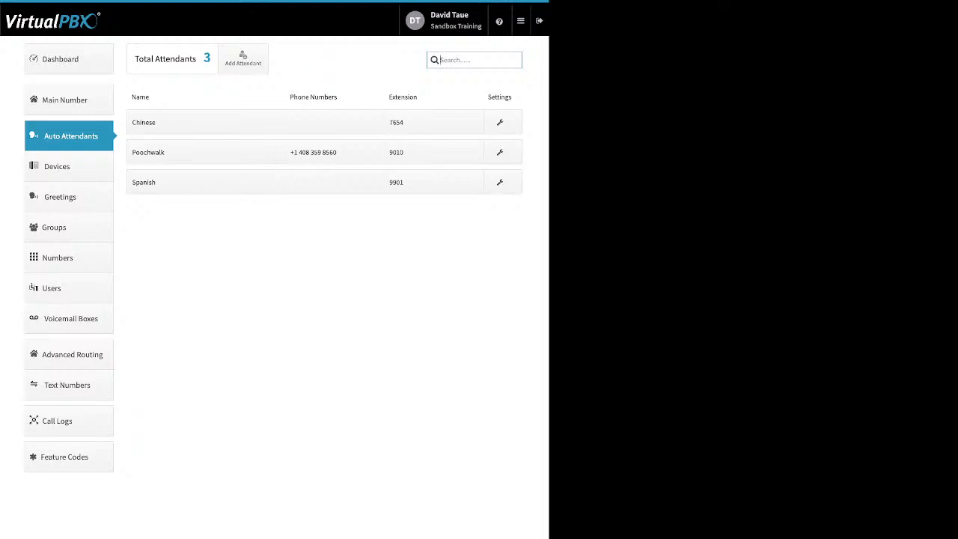
left_click(242, 58)
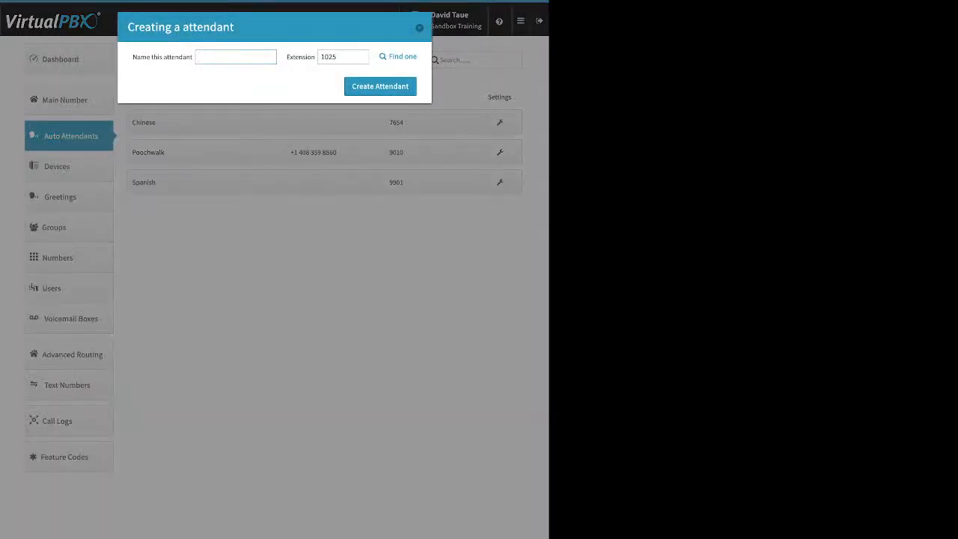
left_click_drag(190, 56, 167, 57)
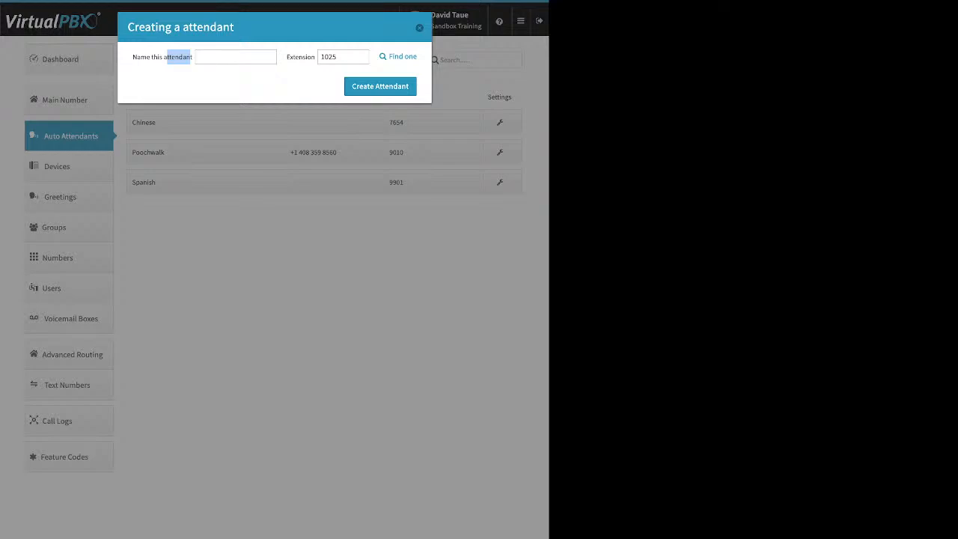
left_click_drag(315, 57, 298, 57)
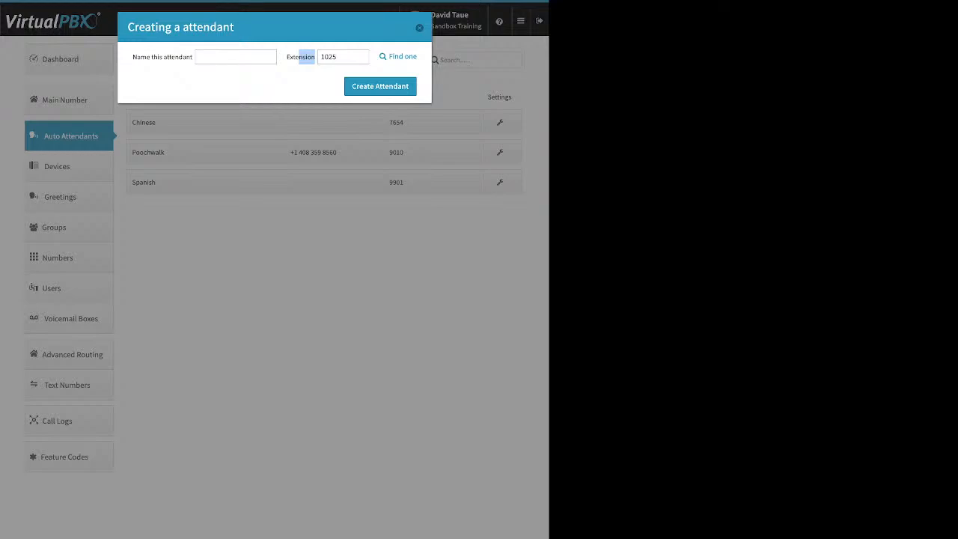
left_click(335, 182)
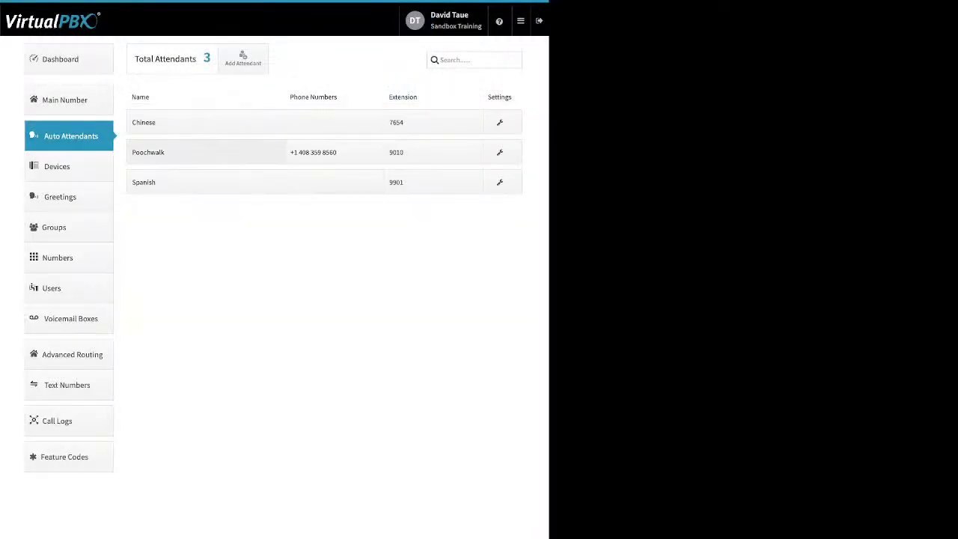
Step: Expand the Poochwalk attendant and switch it to Unavailable in Main Menu without saving
left_click(206, 152)
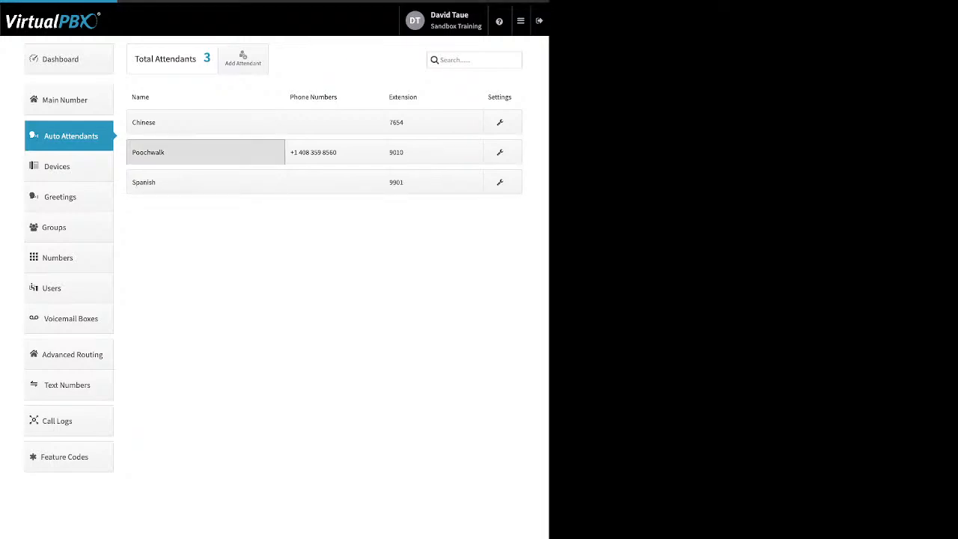
left_click(206, 152)
left_click(268, 182)
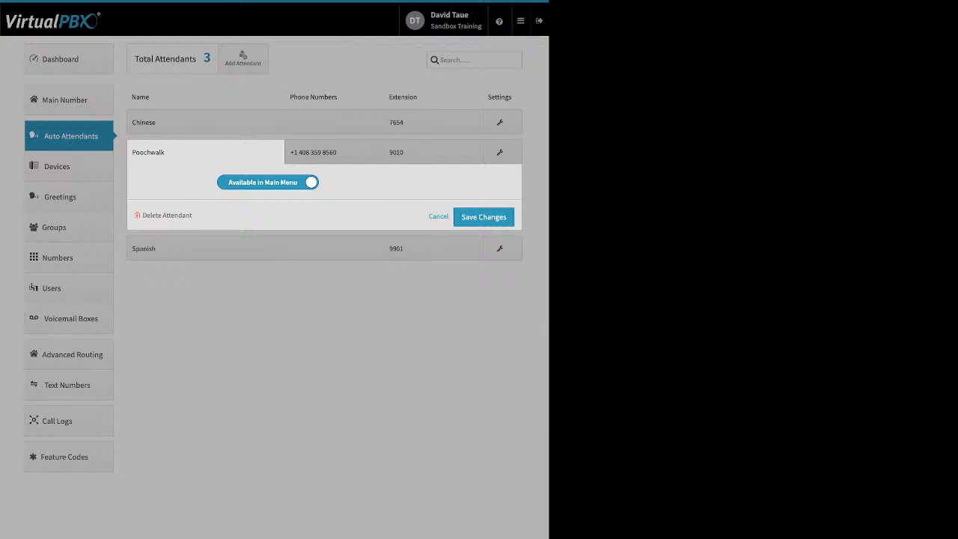
left_click_drag(193, 216, 177, 215)
left_click(268, 182)
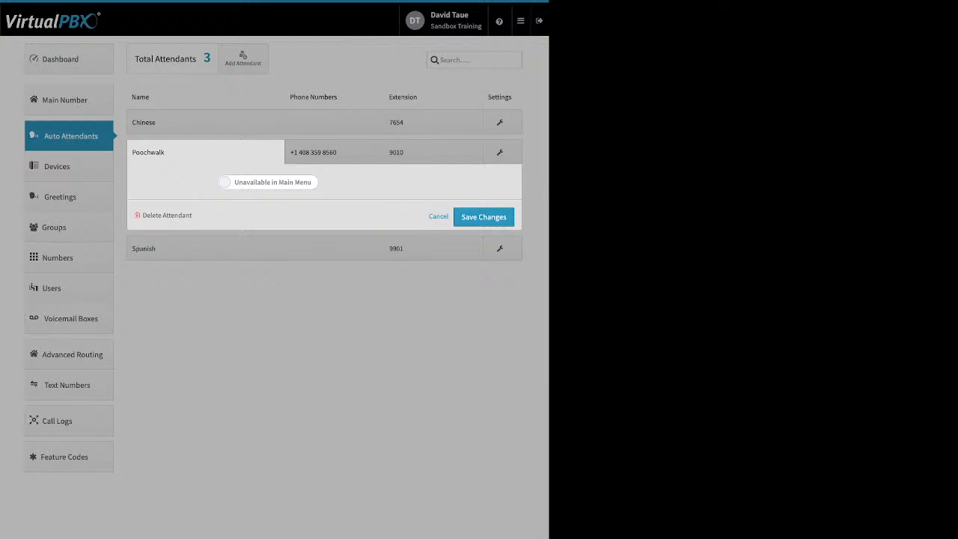
Step: Review the phone number and extension assignments of the Poochwalk attendant
left_click(334, 152)
left_click(333, 152)
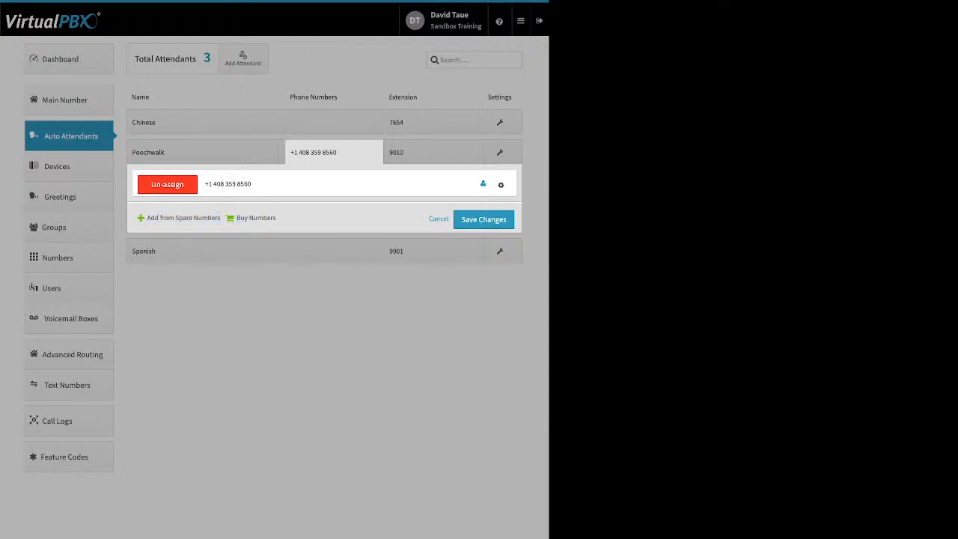
left_click(433, 151)
Step: Review the Poochwalk attendant's call handling for Open Hours, Lunch Hours, After Hours and Holidays
left_click(500, 152)
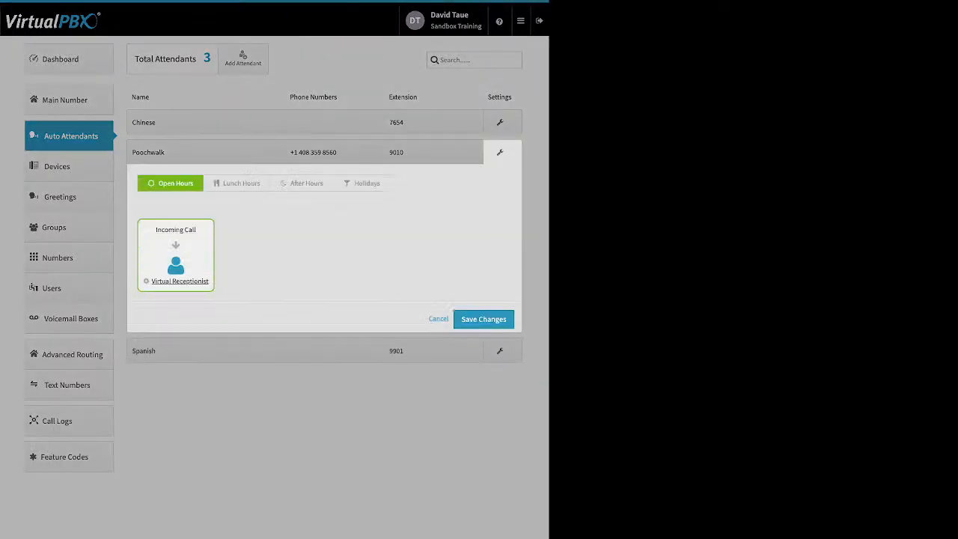
left_click(237, 184)
left_click(303, 183)
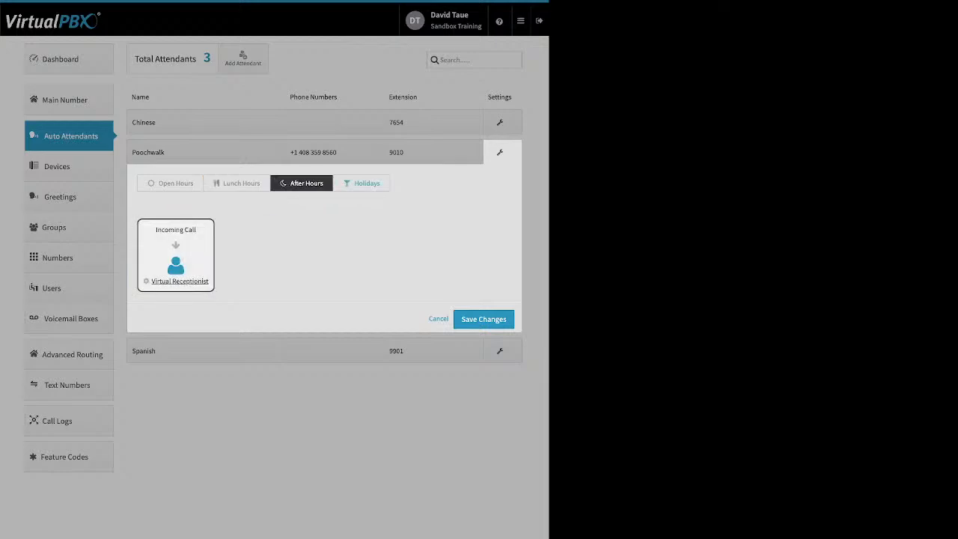
left_click(362, 183)
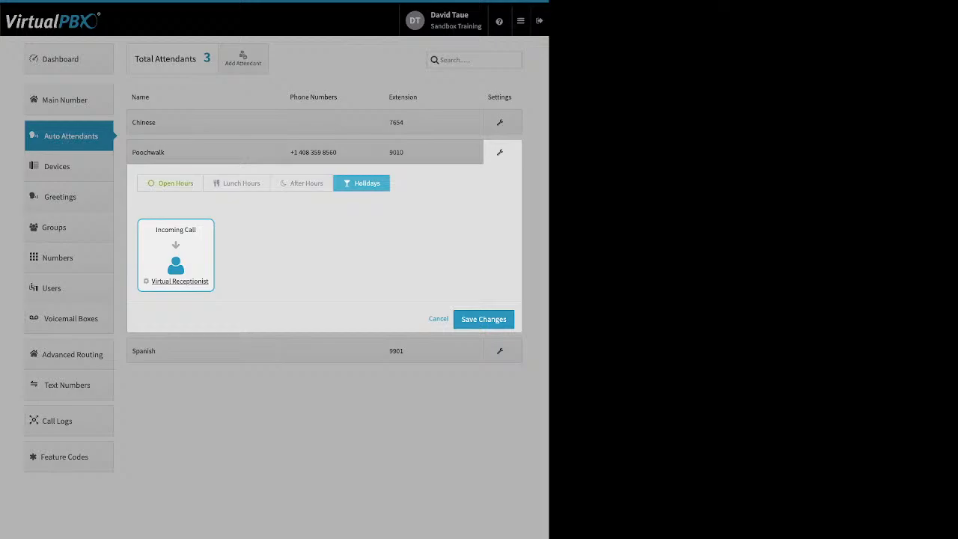
left_click(170, 183)
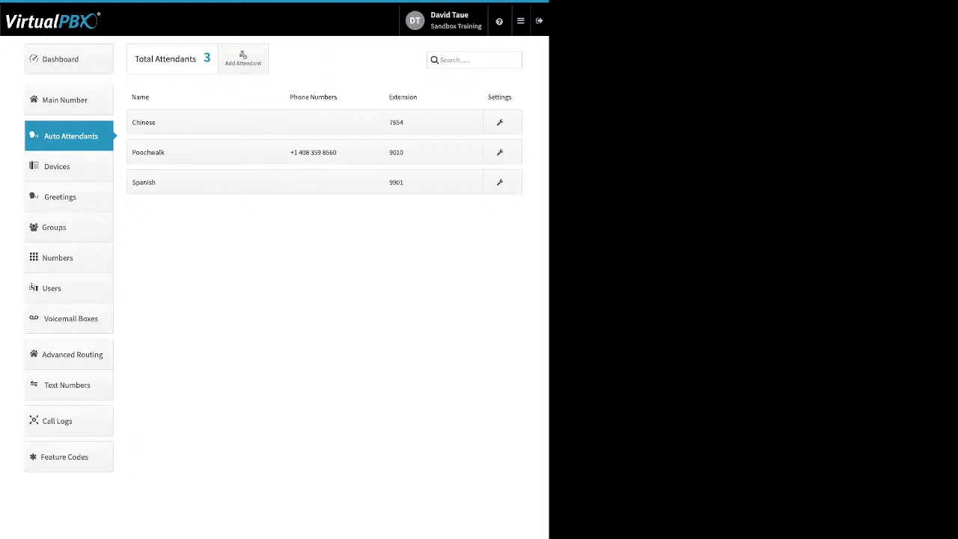
Step: Start adding a SIP Phone in Devices and browse the available Yealink, Obihai and Cisco models
left_click(56, 167)
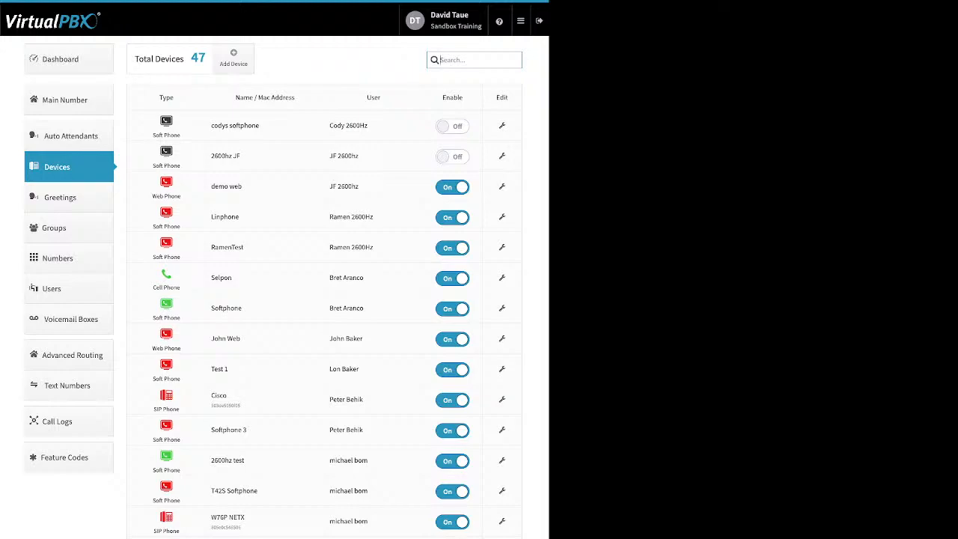
left_click(234, 57)
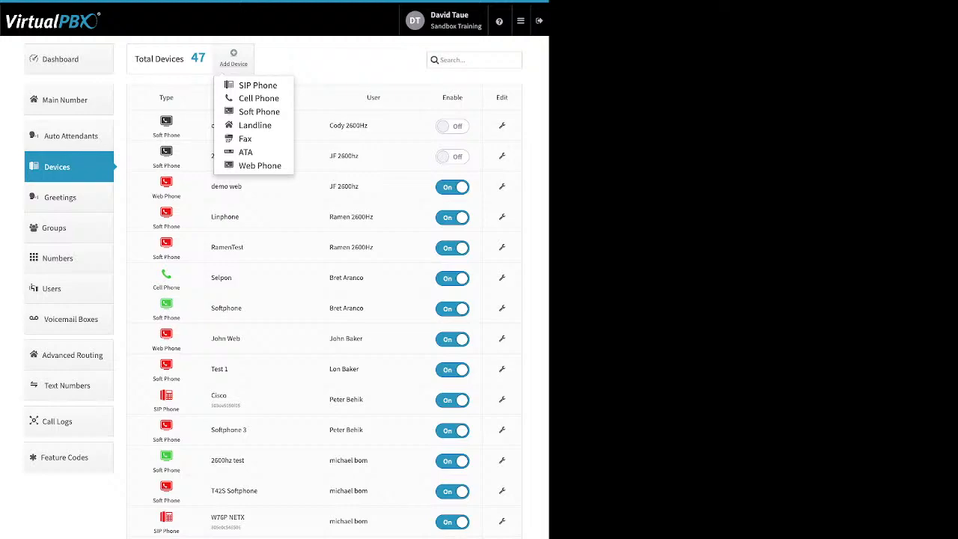
left_click(257, 85)
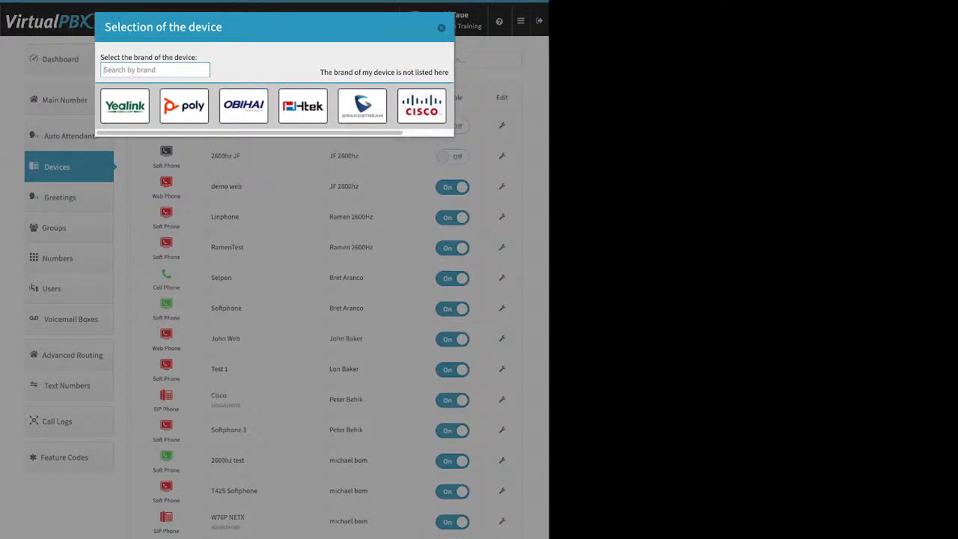
left_click(125, 106)
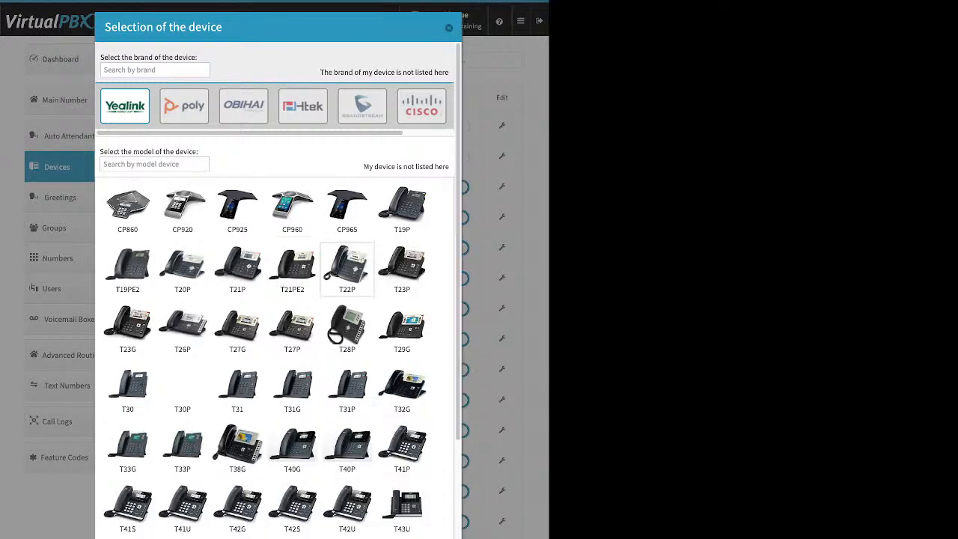
scroll(346, 266, "down", 5)
scroll(335, 184, "up", 4)
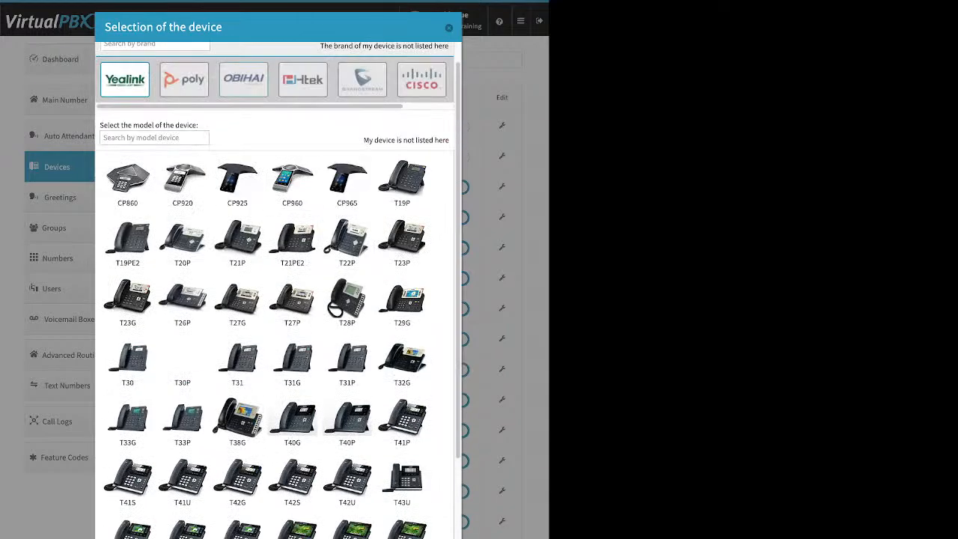
left_click(243, 78)
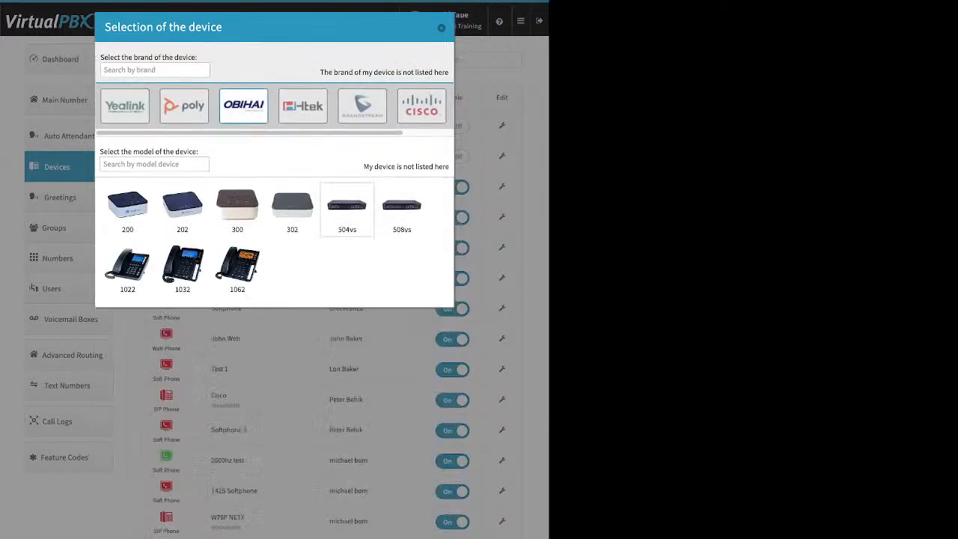
left_click(422, 106)
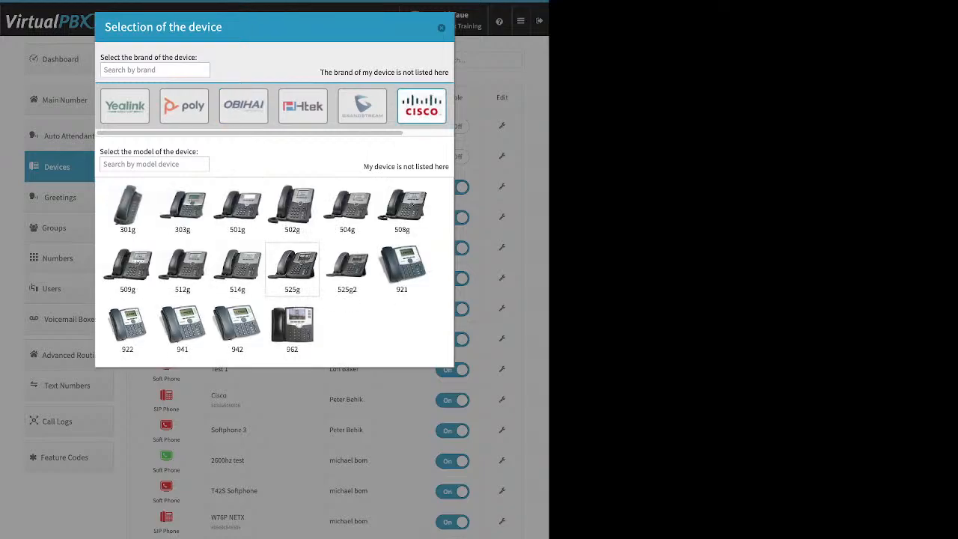
Step: Choose the Cisco 525g, examine its Device Name and MAC Address fields, and abandon the new device
left_click(292, 268)
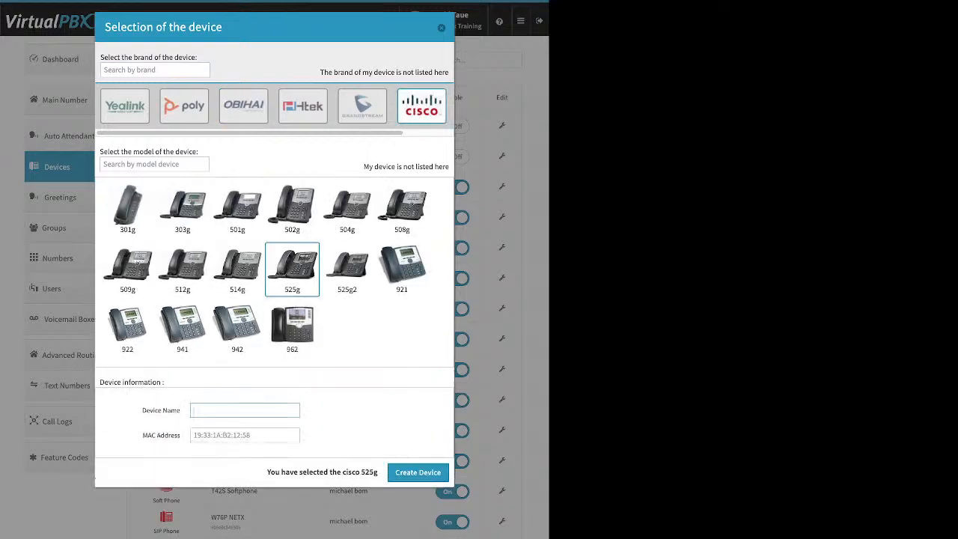
triple_click(161, 410)
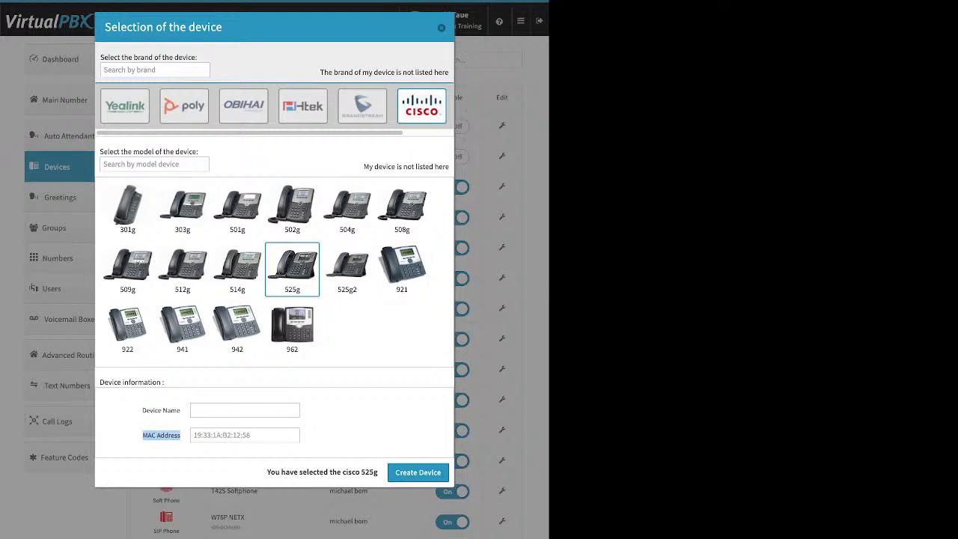
left_click(162, 435)
key("Escape")
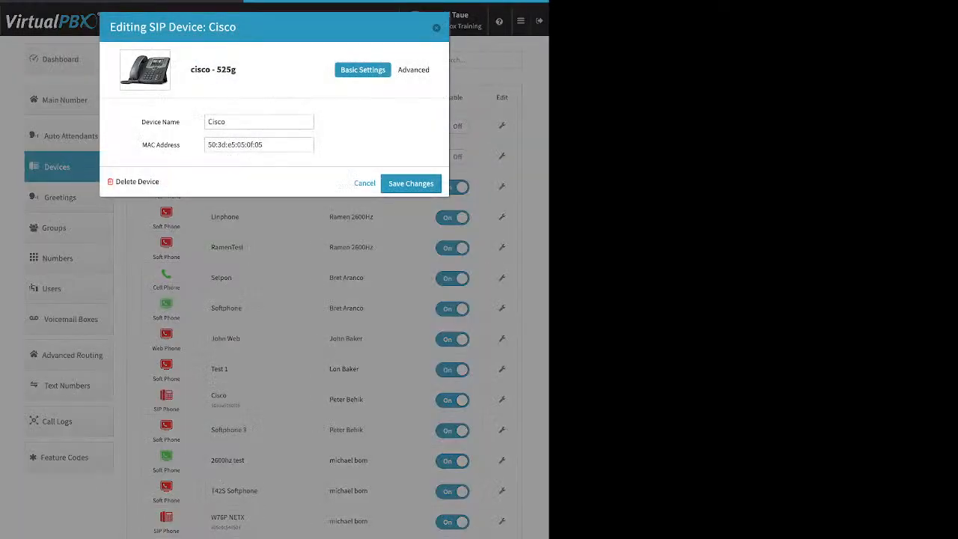
Step: Show the Miscellaneous advanced settings of the existing Cisco 525g SIP device
left_click(415, 70)
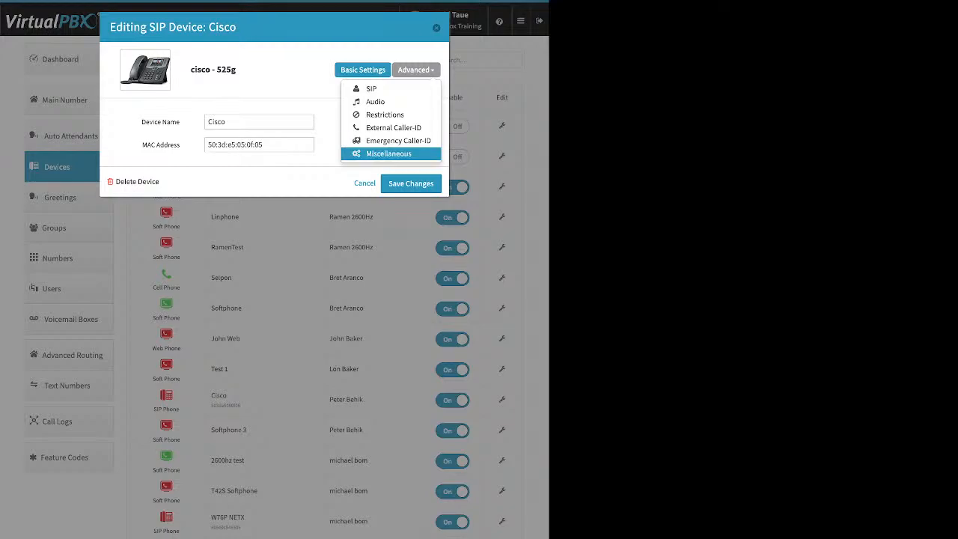
left_click(391, 155)
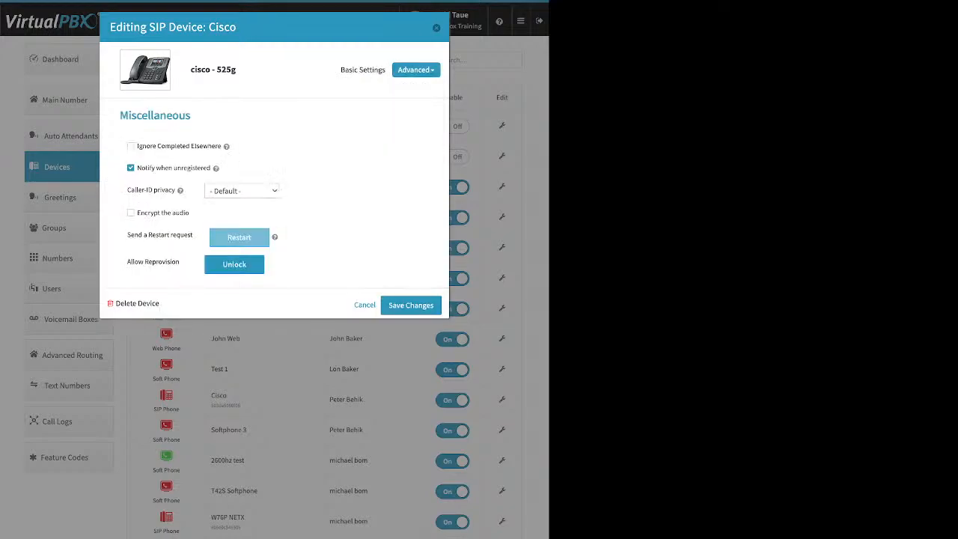
Step: Examine the Allow Reprovision setting of the Cisco 525g device, then close the device without saving
left_click_drag(127, 261, 179, 262)
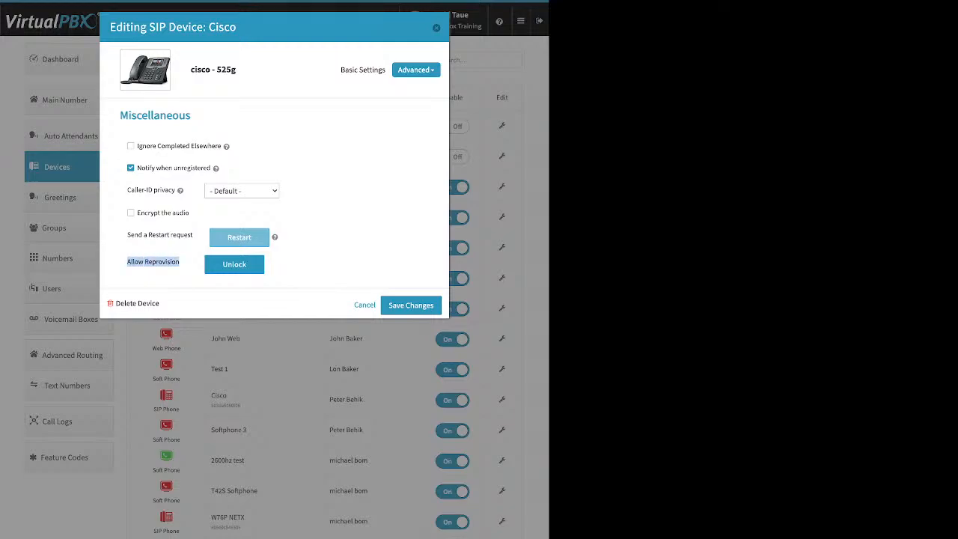
key("Escape")
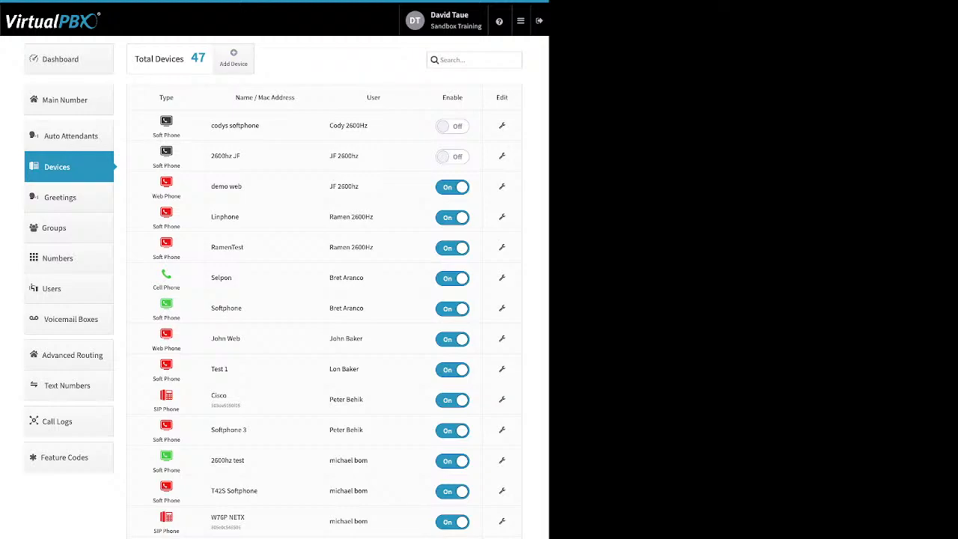
Step: Start adding a Cell Phone, examine its Device Name and Number fields, and abandon the new device
left_click(234, 58)
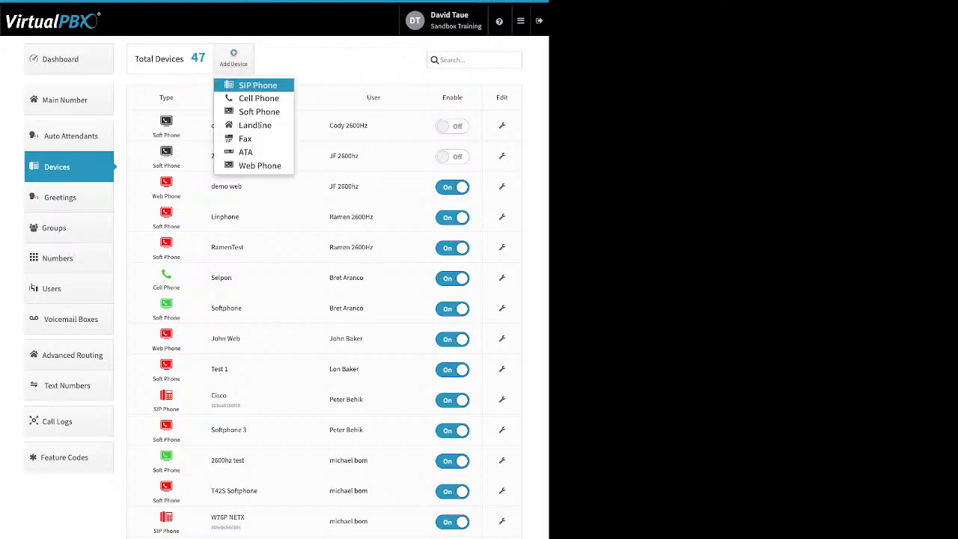
left_click(259, 98)
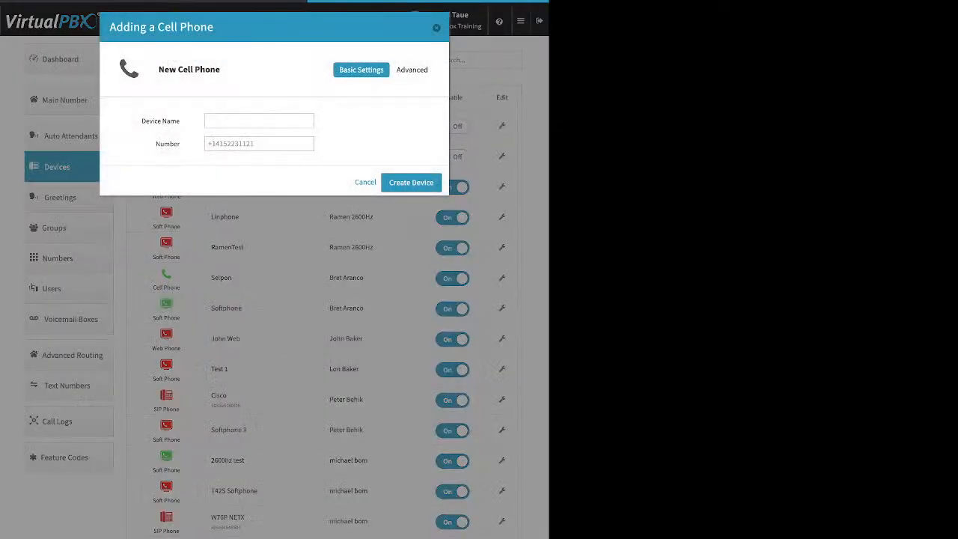
triple_click(160, 121)
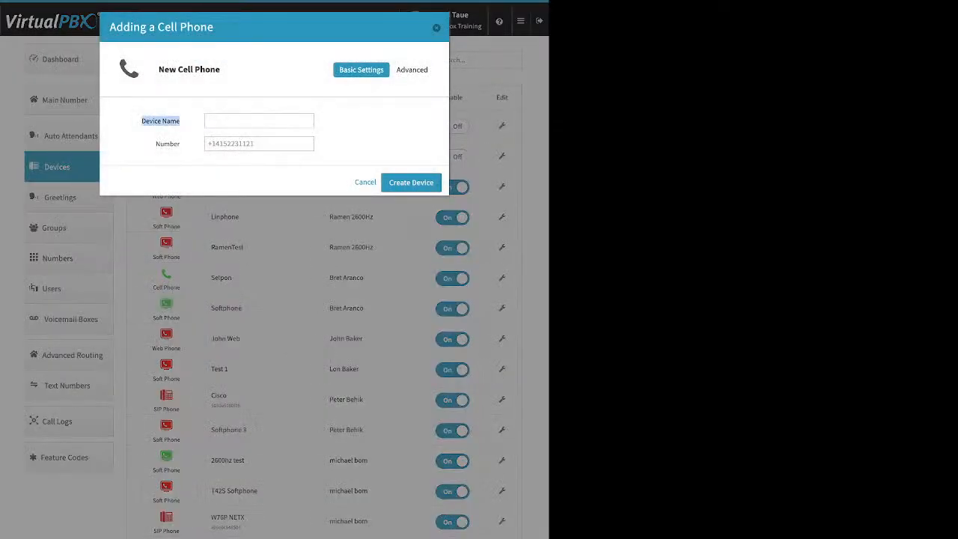
triple_click(168, 144)
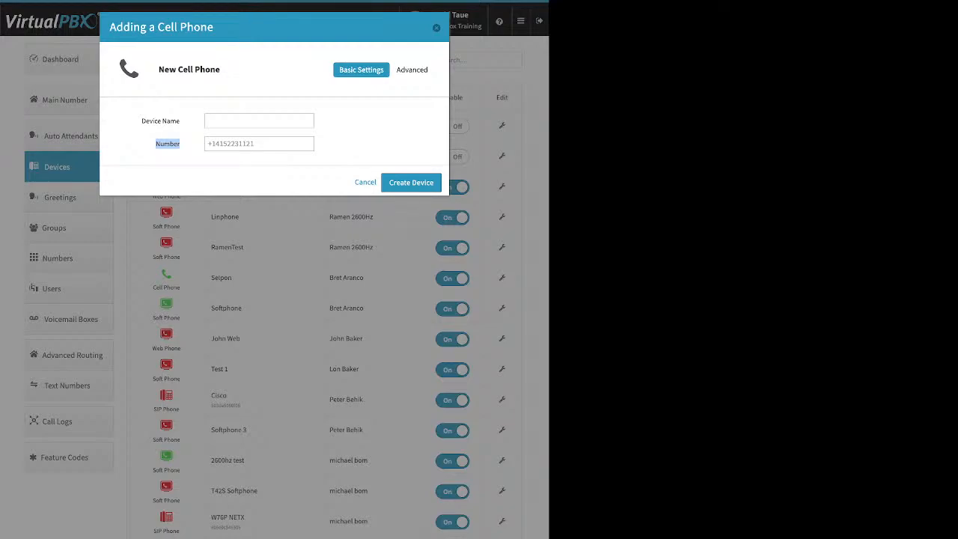
key("Escape")
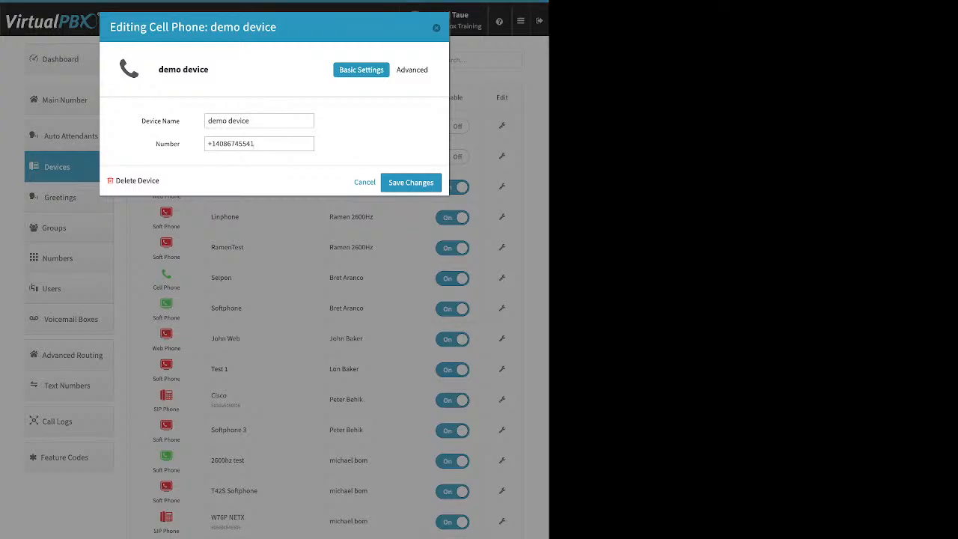
Step: Examine the Number field of the demo device cell phone and show its advanced Options
triple_click(253, 143)
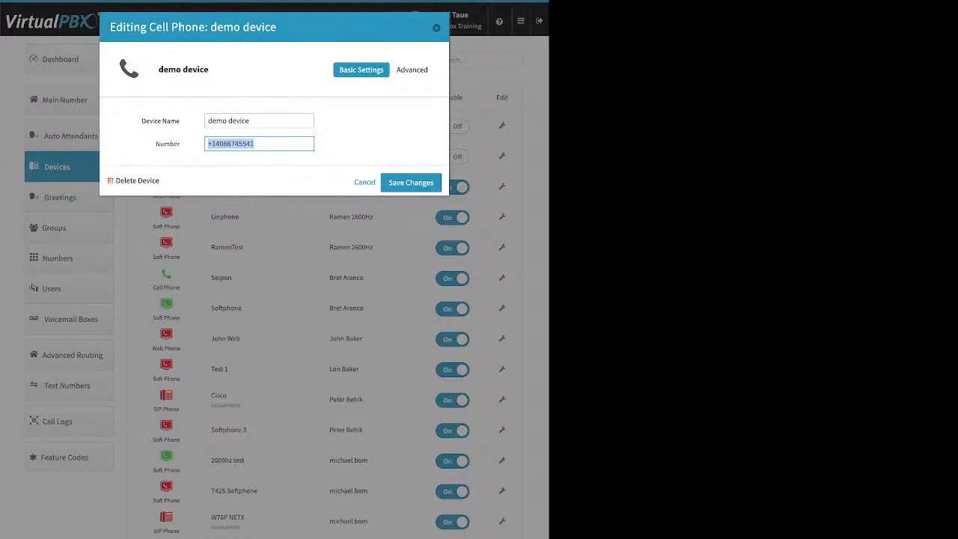
left_click(411, 69)
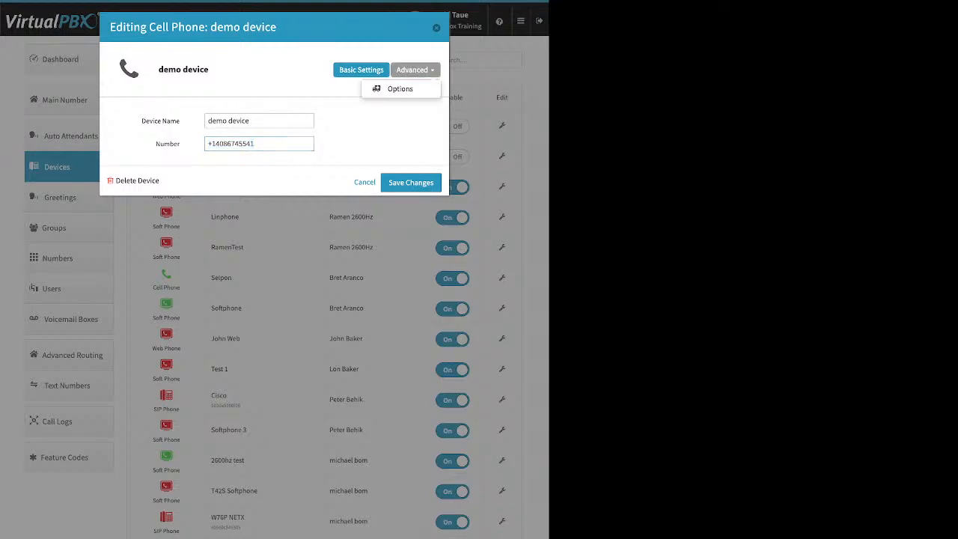
left_click(400, 87)
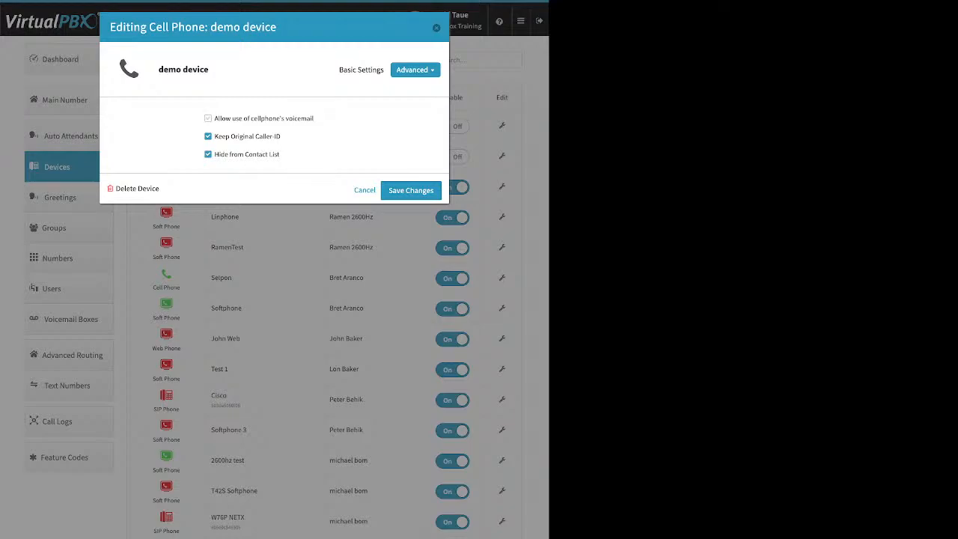
Step: Examine the cell phone's voicemail and Keep Original Caller-ID options, toggling their checkboxes without saving
left_click_drag(314, 118, 214, 118)
left_click(208, 118)
left_click(208, 118)
left_click_drag(282, 136, 222, 136)
left_click(314, 138)
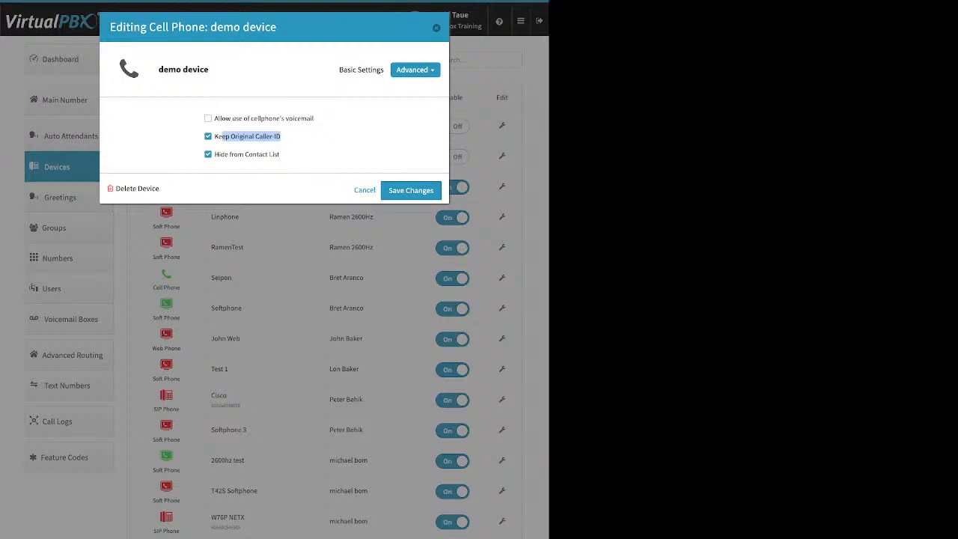
left_click(208, 136)
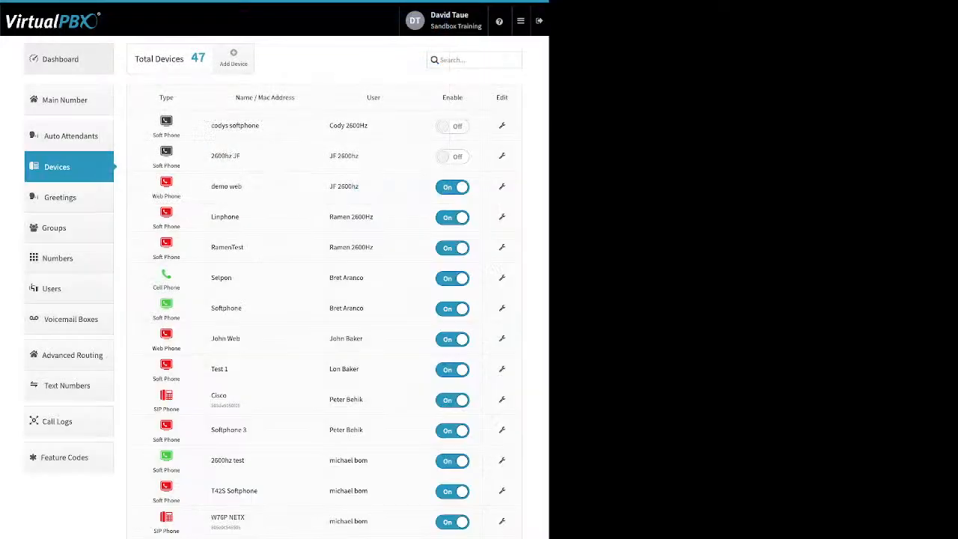
Step: Review the Company Caller ID settings from the Dashboard and close them unchanged
left_click(60, 59)
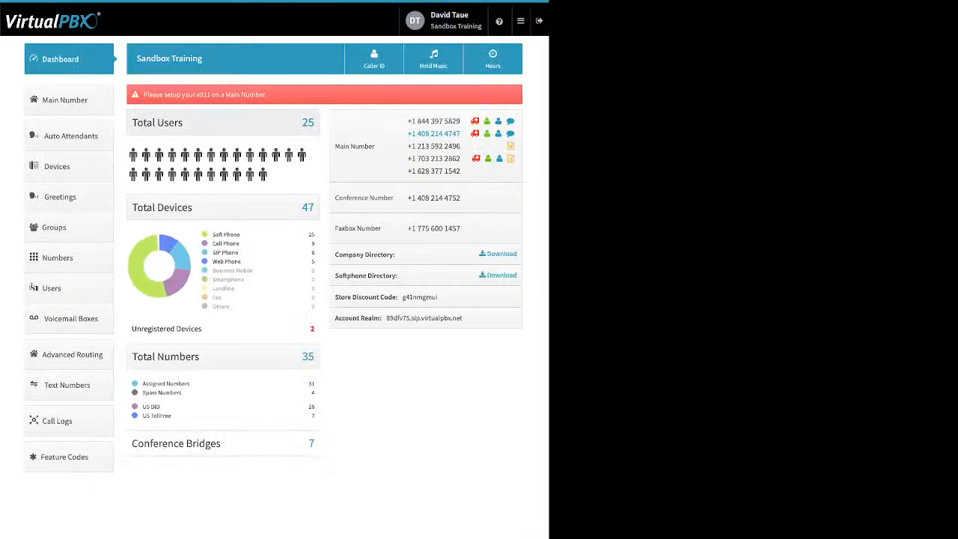
left_click(374, 59)
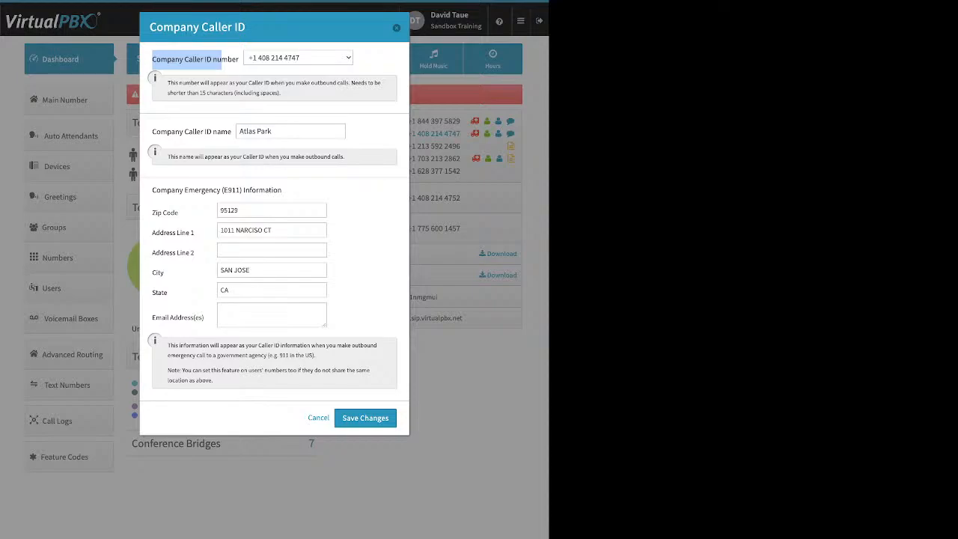
left_click(397, 28)
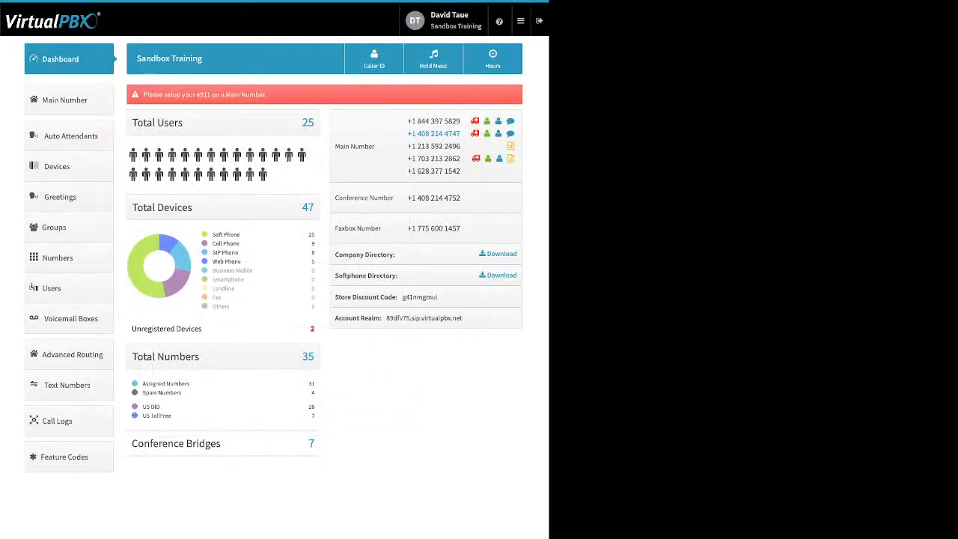
Step: Start adding a Soft Phone in Devices and dismiss the emergency calling notice
left_click(57, 167)
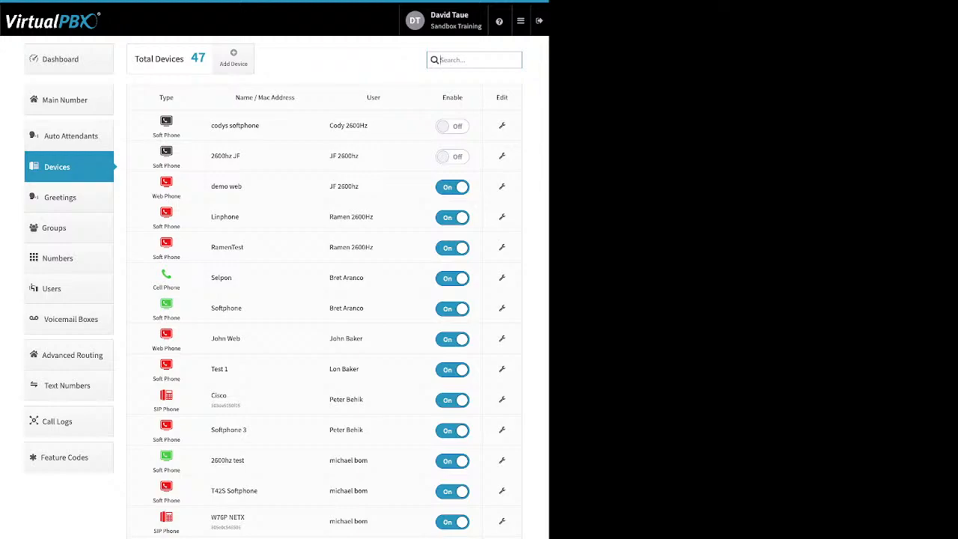
left_click(233, 58)
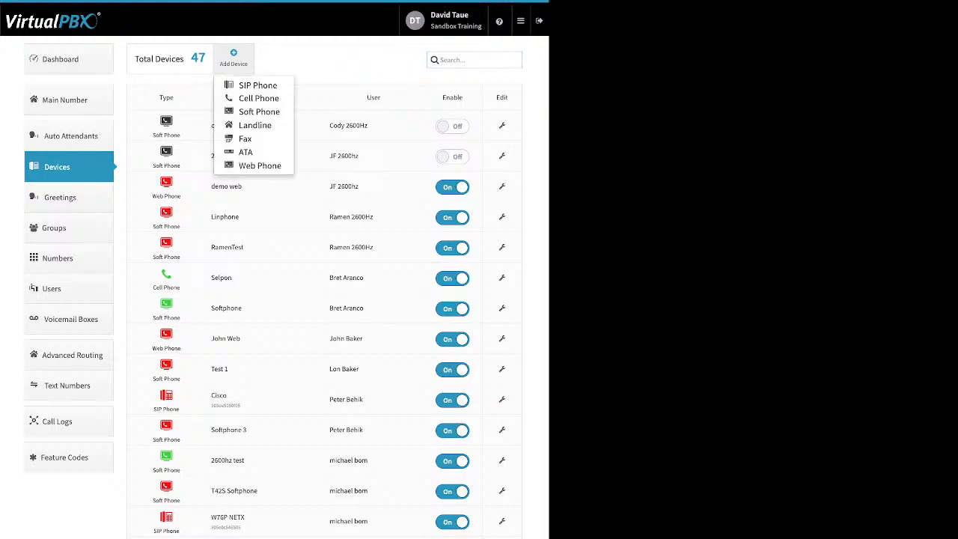
left_click(259, 111)
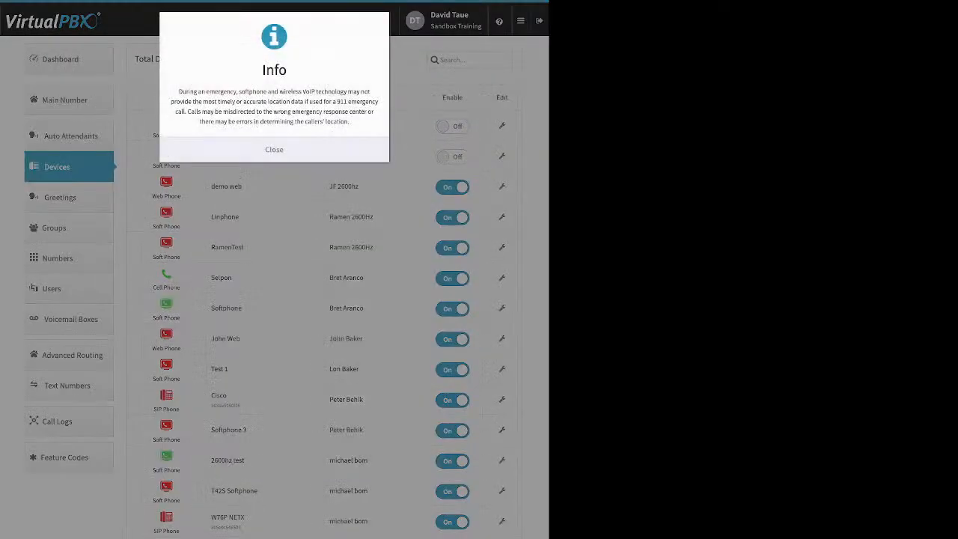
left_click(273, 149)
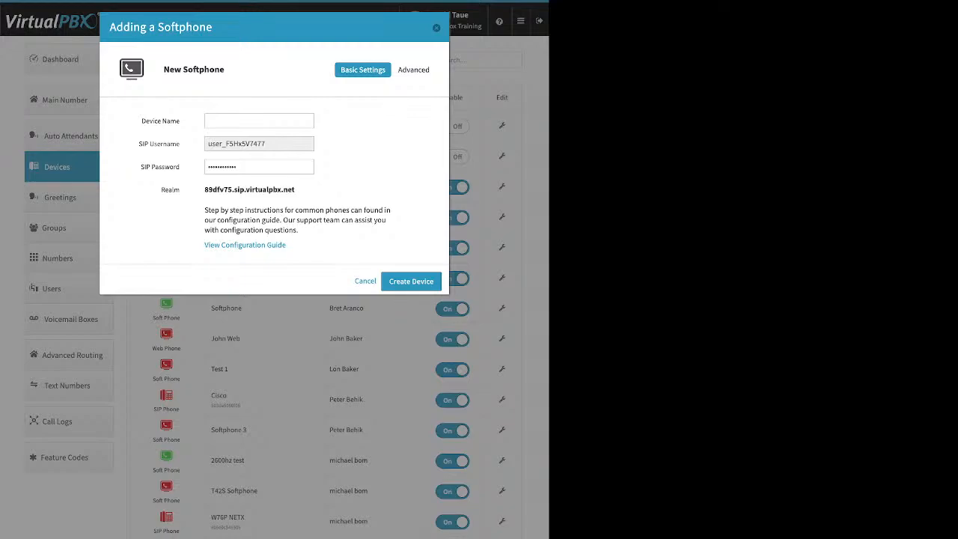
Step: Examine the new softphone's Device Name, SIP Username, SIP Password and Realm, then abandon the device
left_click_drag(142, 120, 170, 120)
left_click_drag(271, 144, 208, 143)
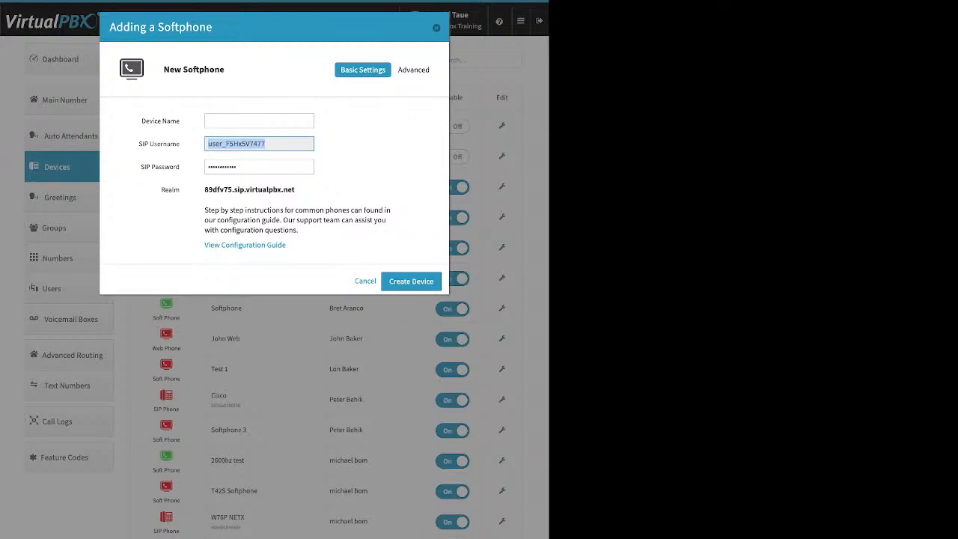
left_click(259, 166)
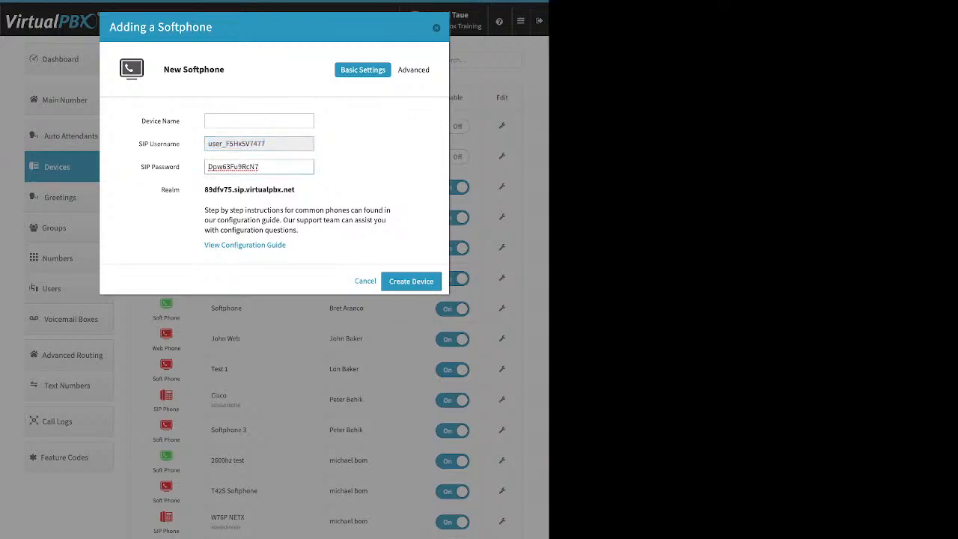
double_click(234, 167)
left_click(300, 190)
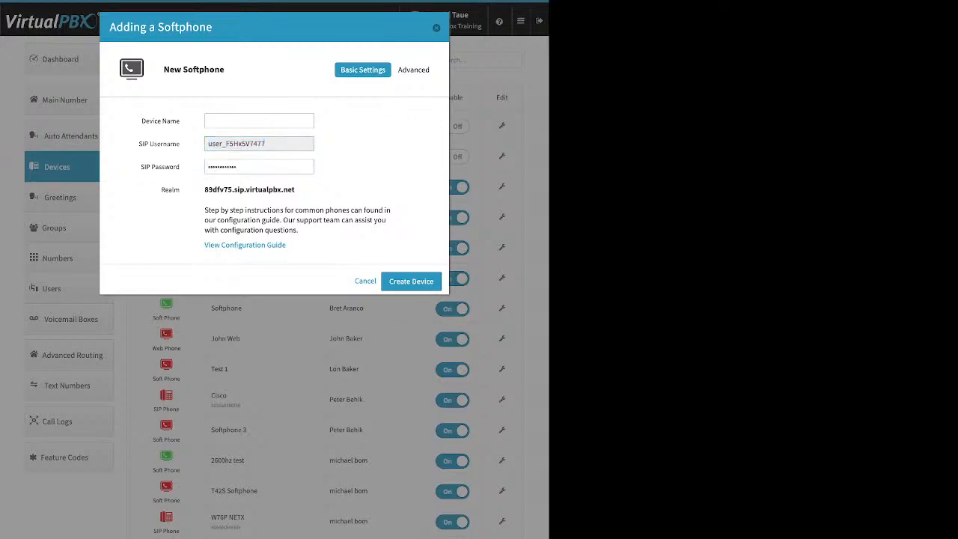
triple_click(249, 190)
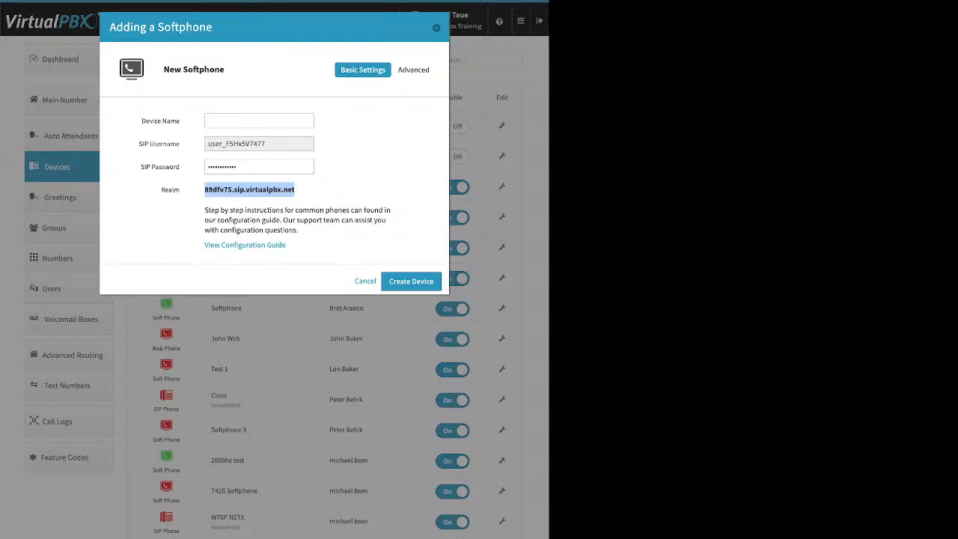
left_click(315, 191)
left_click(436, 28)
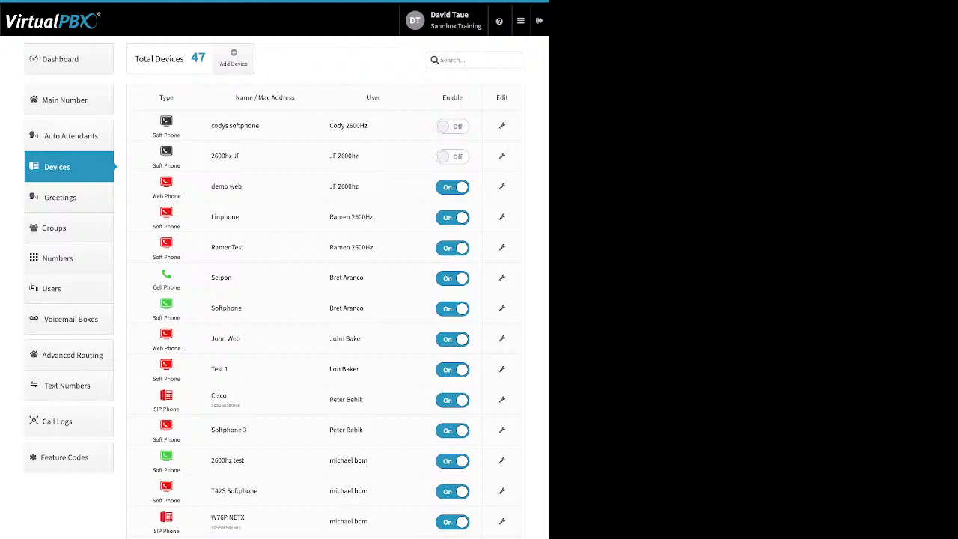
Step: Review the advanced Audio codec settings of the RamenTest softphone and close it without saving
left_click(501, 246)
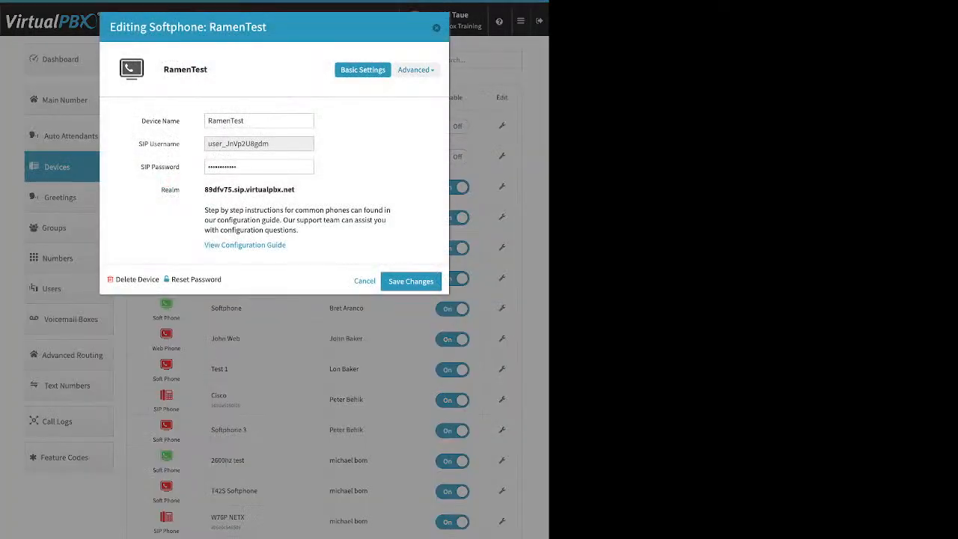
left_click(416, 70)
left_click(396, 89)
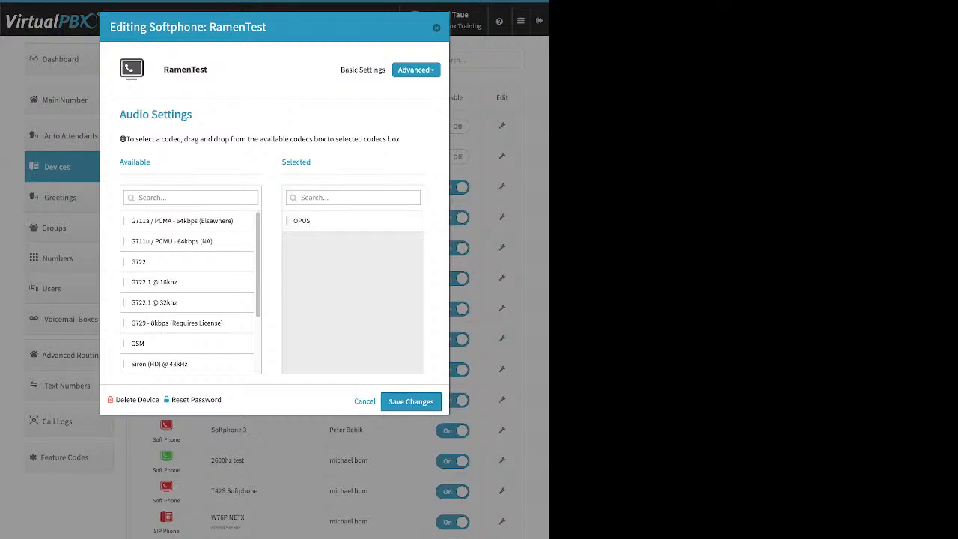
key("Escape")
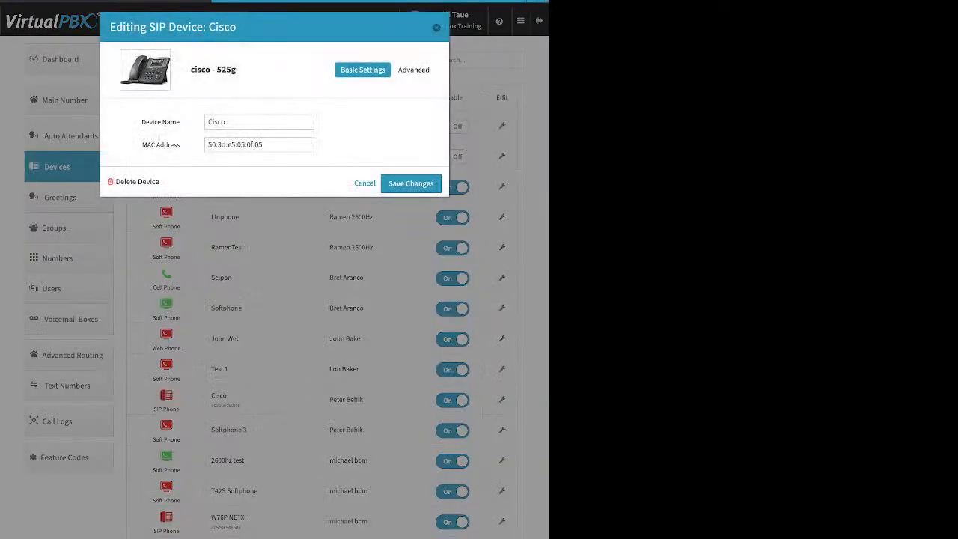
Step: Review the Cisco 525g device's advanced Audio and Emergency Caller-ID settings, then close it without saving
left_click(413, 70)
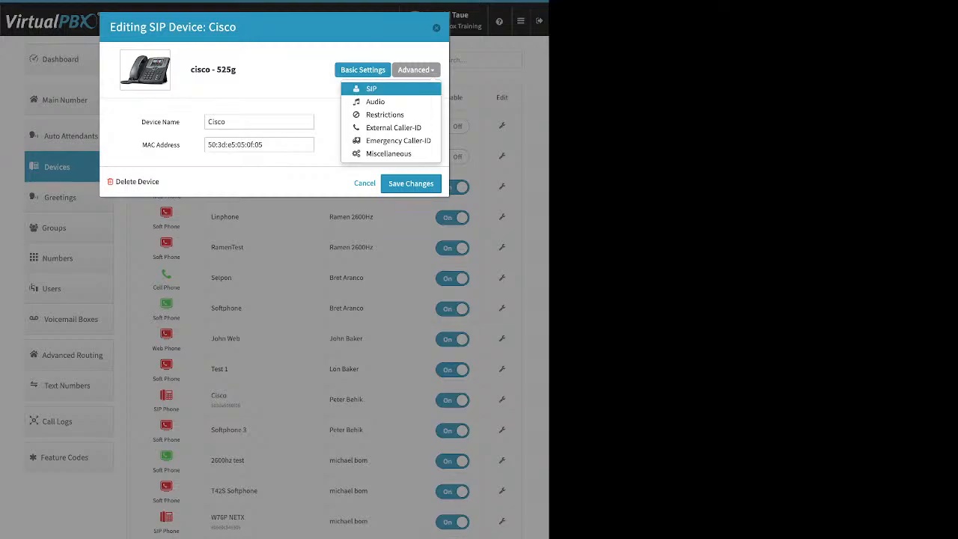
left_click(374, 103)
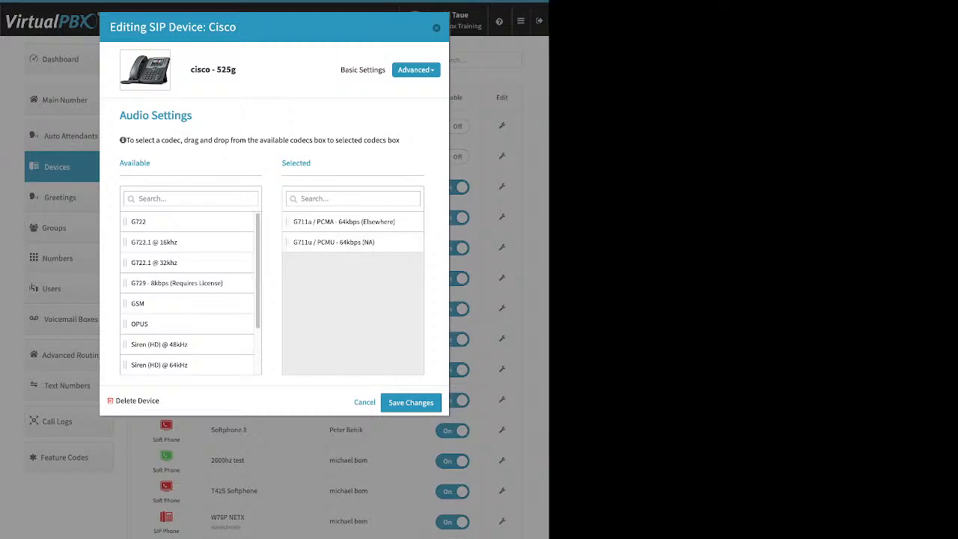
left_click(413, 70)
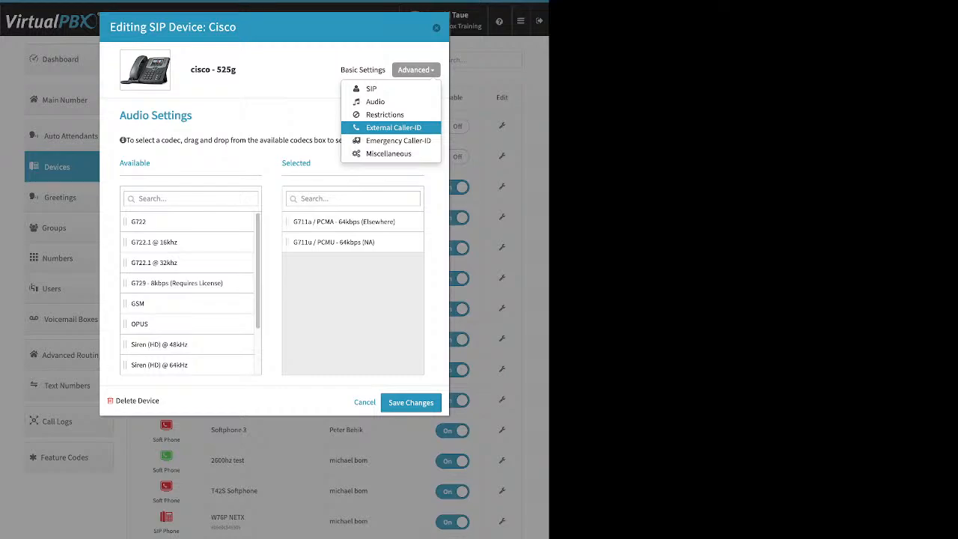
left_click(398, 141)
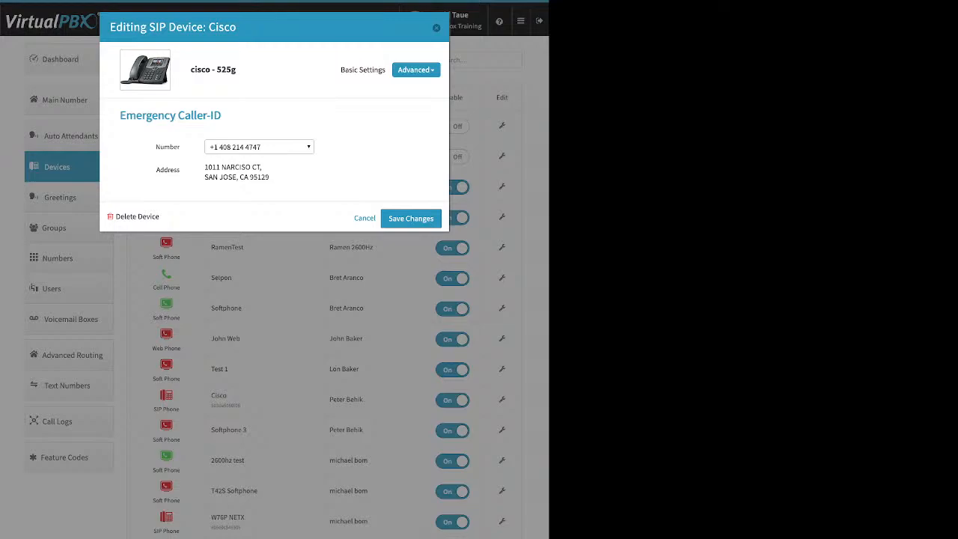
key("Escape")
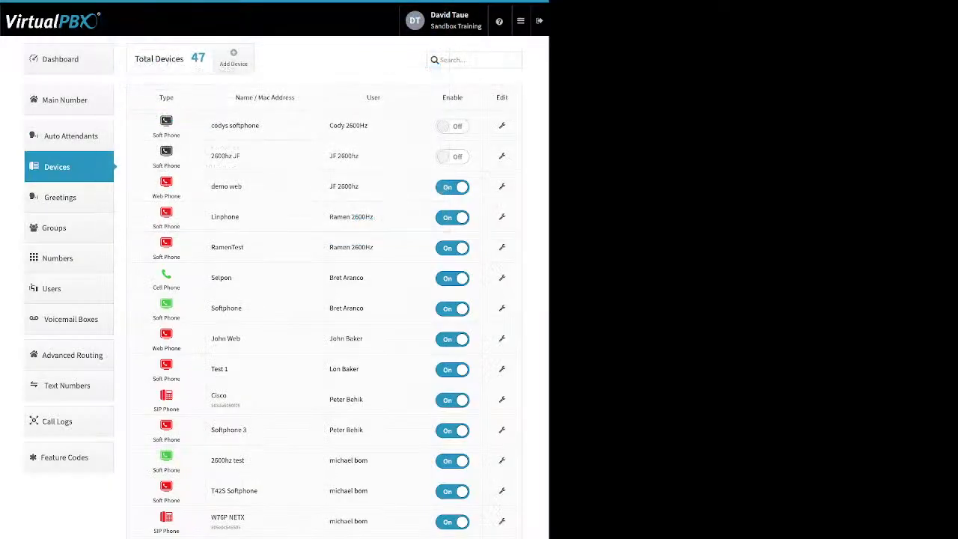
Step: Examine the Greetings list's source types (Upload, Tts and Recording) and its Play and Download columns
left_click(69, 198)
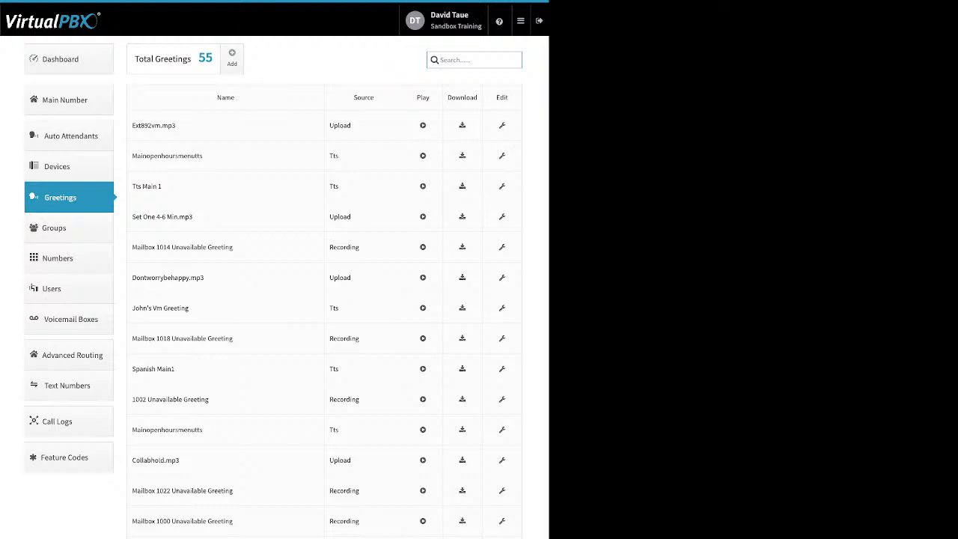
double_click(340, 126)
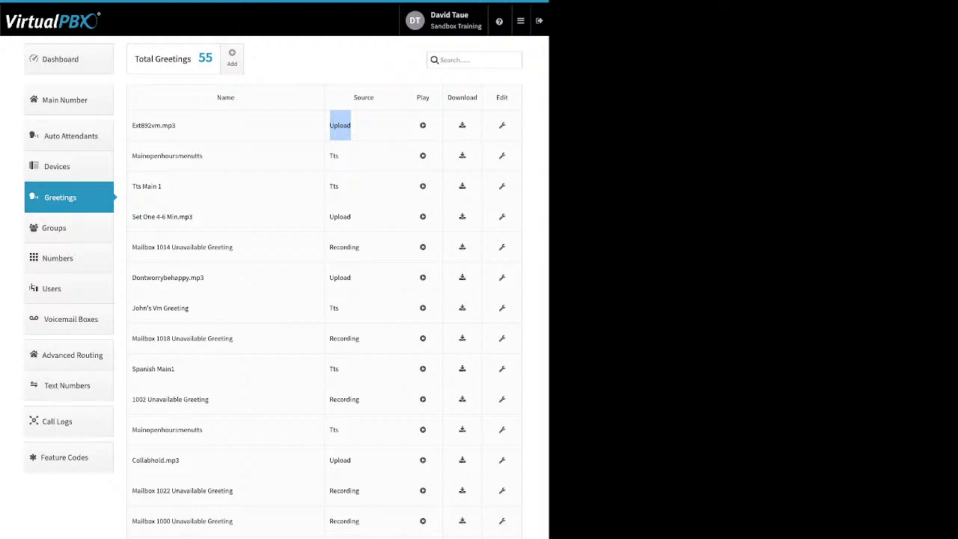
double_click(333, 156)
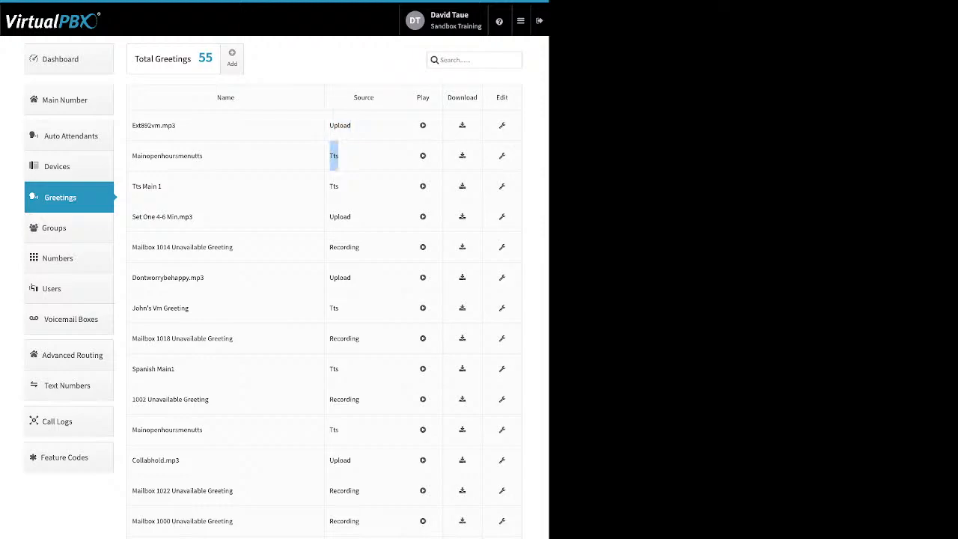
left_click_drag(360, 247, 329, 247)
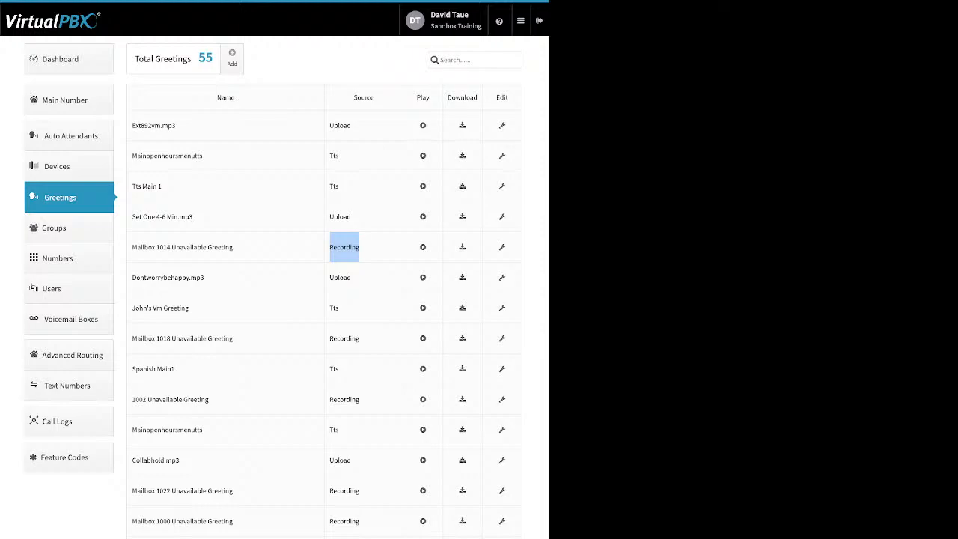
left_click_drag(430, 97, 416, 97)
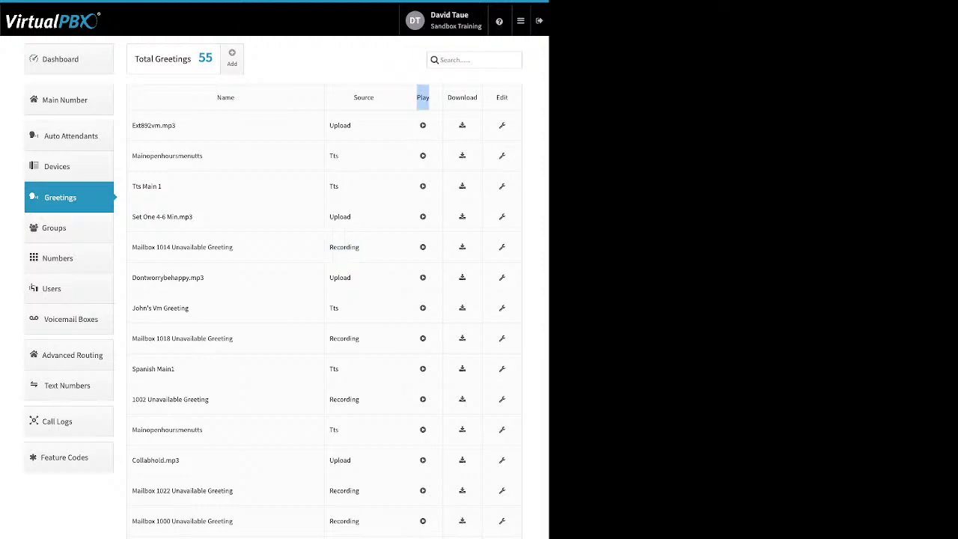
double_click(462, 97)
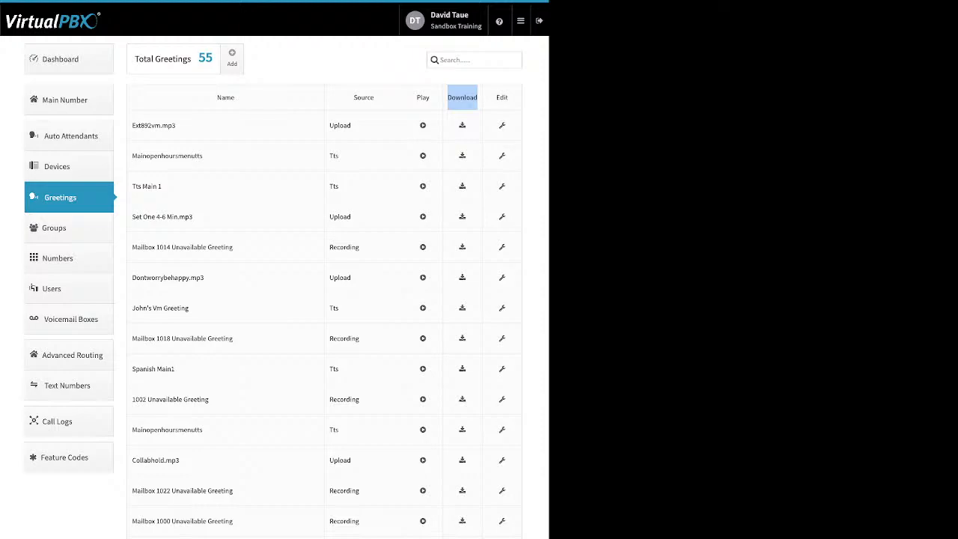
Step: Review the edit form of the ext892vm.mp3 greeting and the form for adding a greeting, closing both without saving
left_click(502, 126)
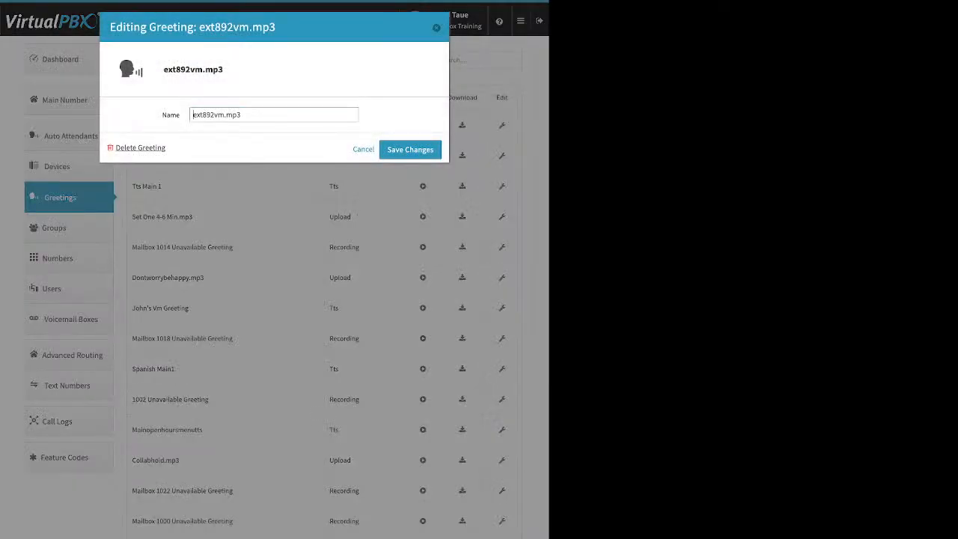
left_click(363, 149)
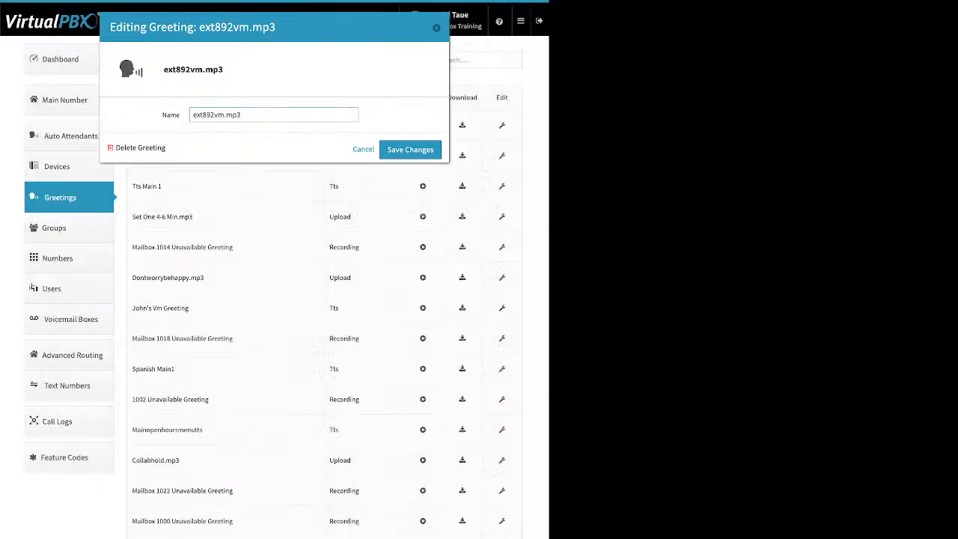
left_click(231, 58)
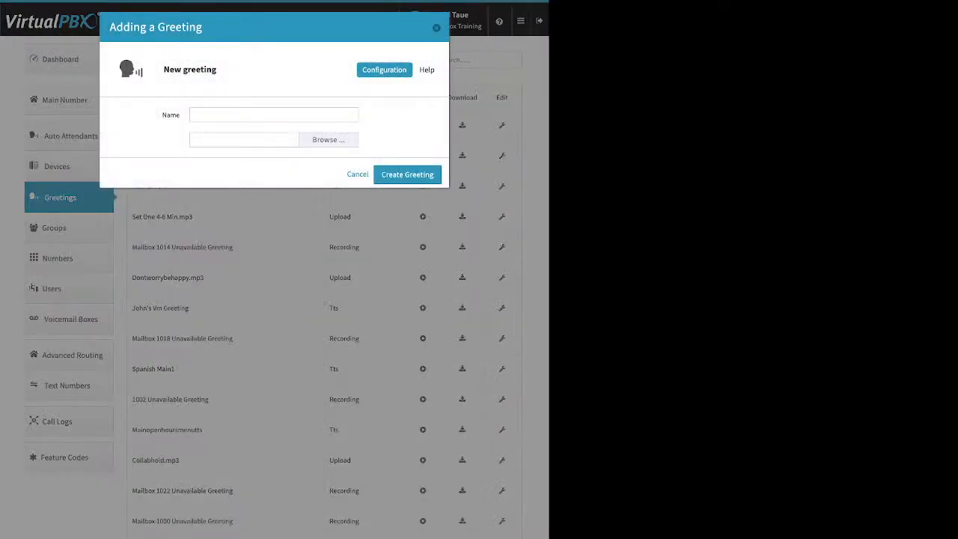
left_click(273, 115)
key("Escape")
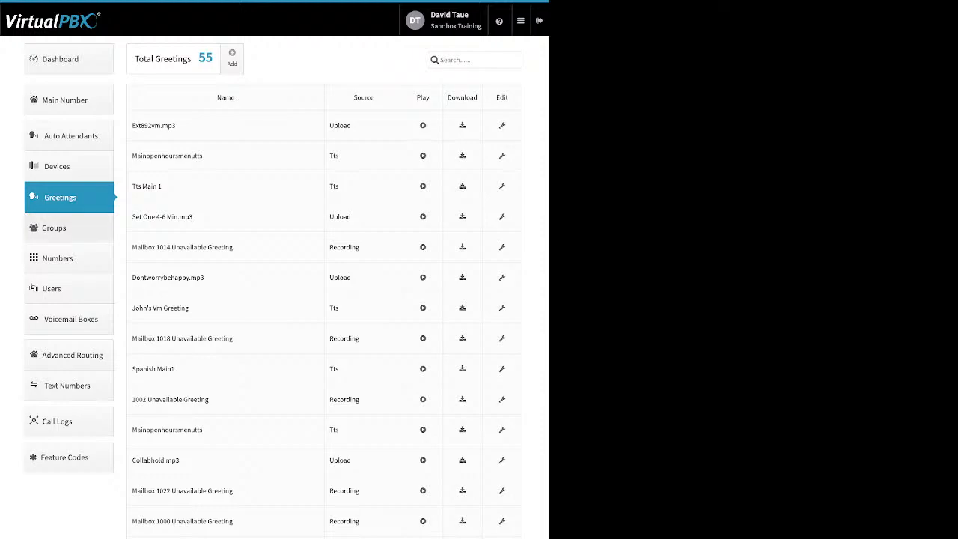
Step: Open Groups, try out moving five available users into a new group, and close the form without creating the group
left_click(54, 228)
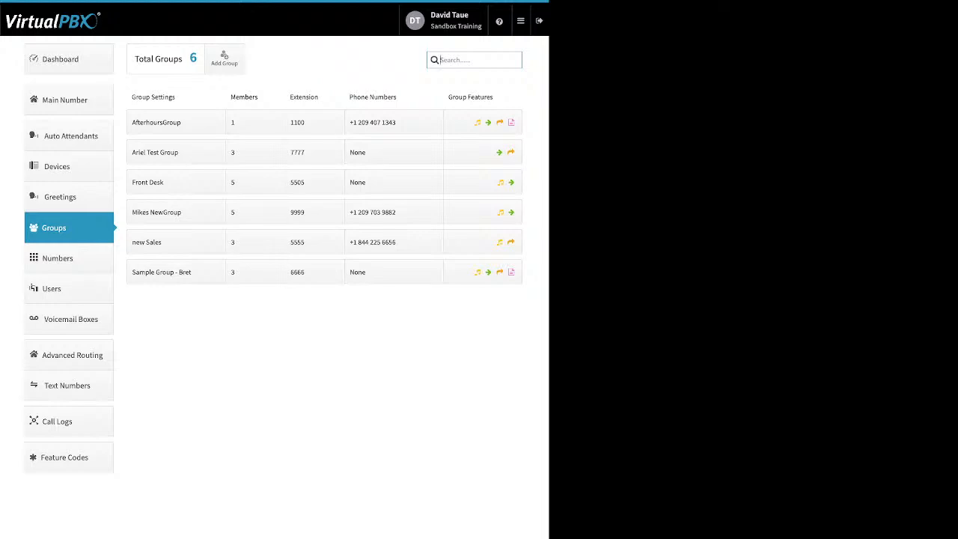
left_click(224, 57)
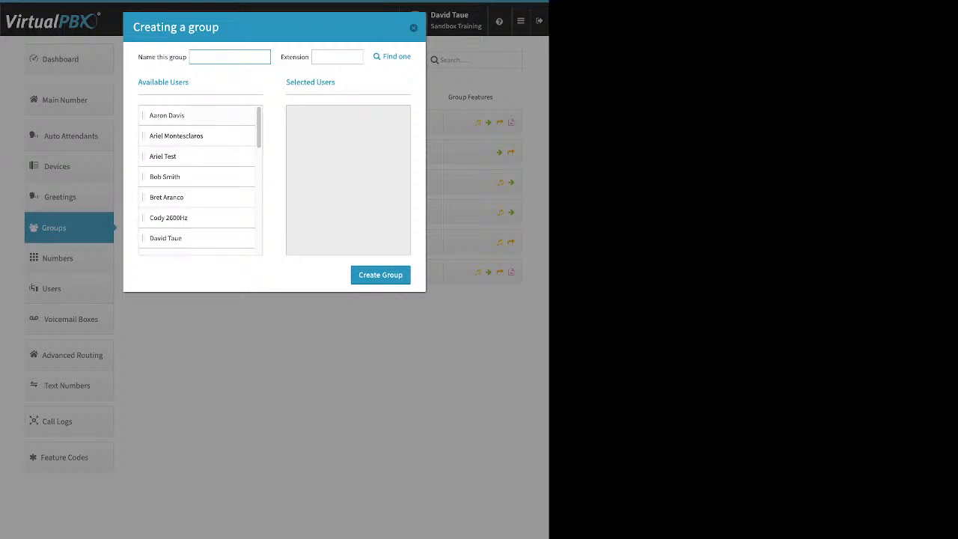
left_click_drag(166, 115, 330, 116)
left_click_drag(163, 135, 322, 112)
left_click_drag(166, 156, 321, 135)
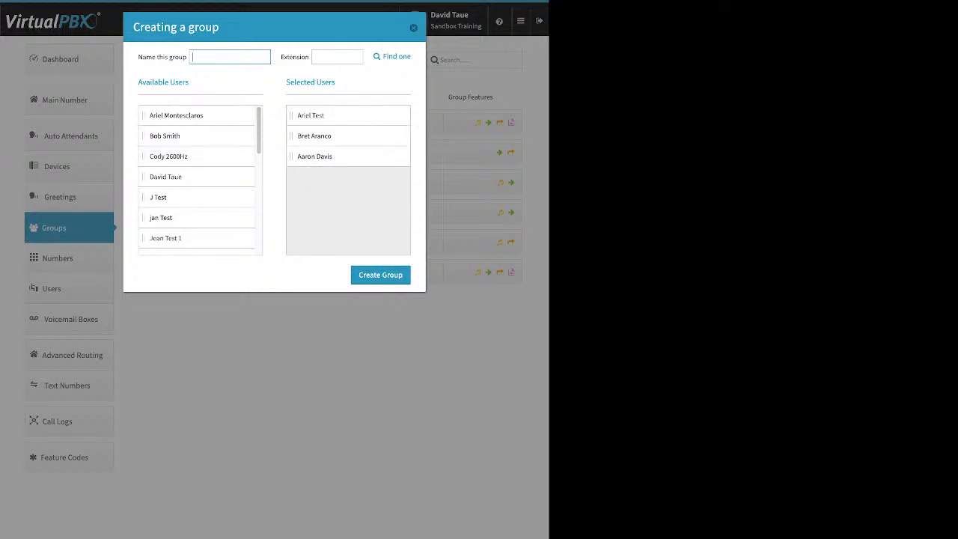
left_click_drag(164, 197, 329, 156)
left_click_drag(166, 217, 322, 176)
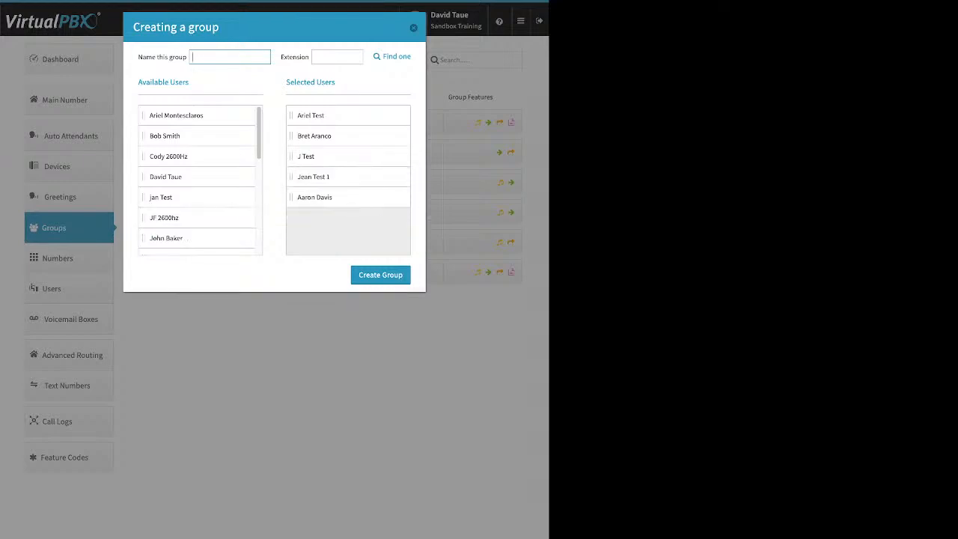
left_click(413, 28)
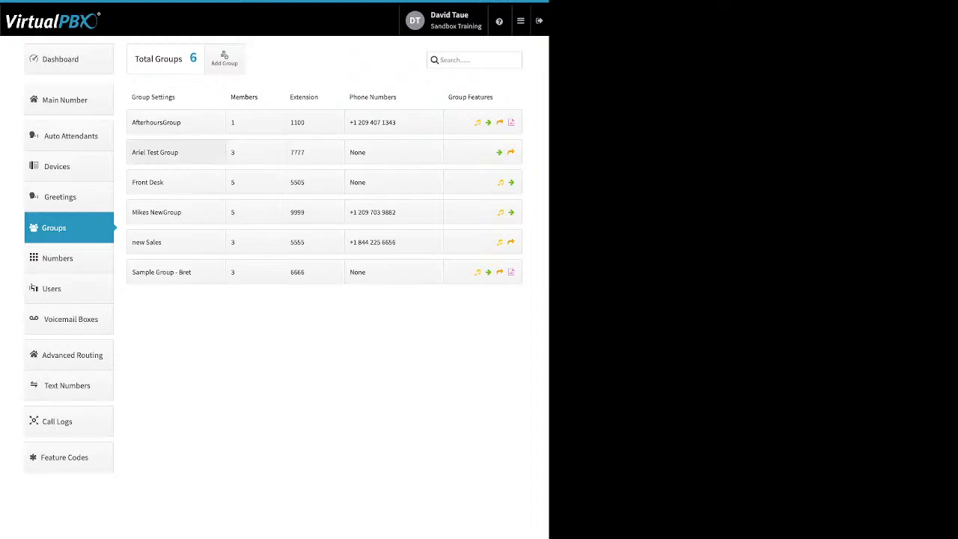
Step: Review the Front Desk group's Name and Group call attempts settings and save them
left_click(175, 182)
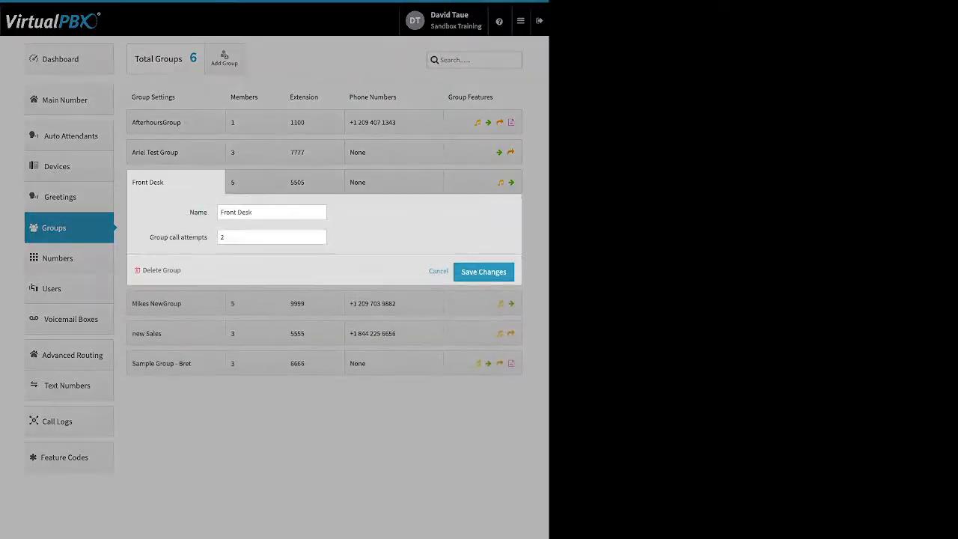
double_click(198, 213)
left_click_drag(148, 237, 207, 237)
left_click(319, 235)
left_click(320, 240)
left_click(483, 272)
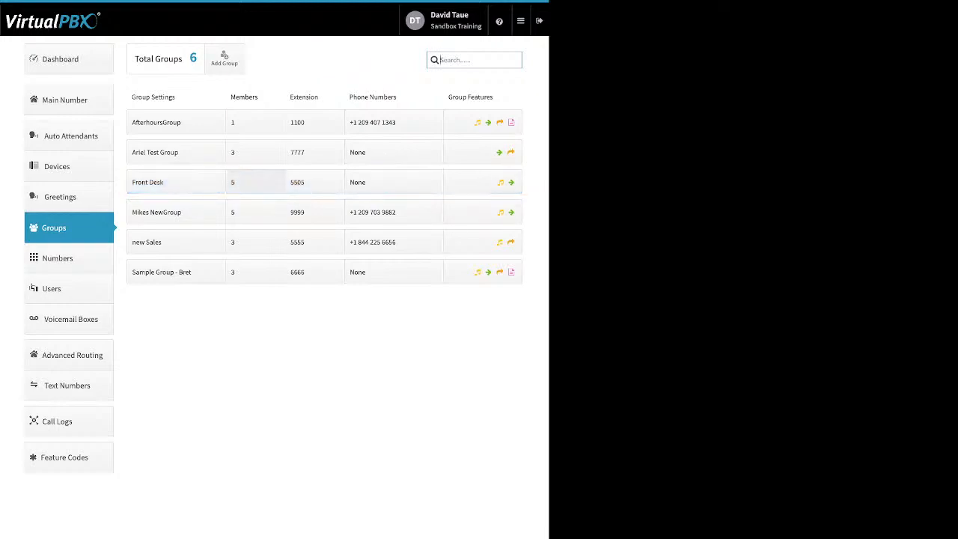
Step: Open the Front Desk group's members and distribute their ring times evenly, 24 seconds each, across 120 seconds
left_click(255, 181)
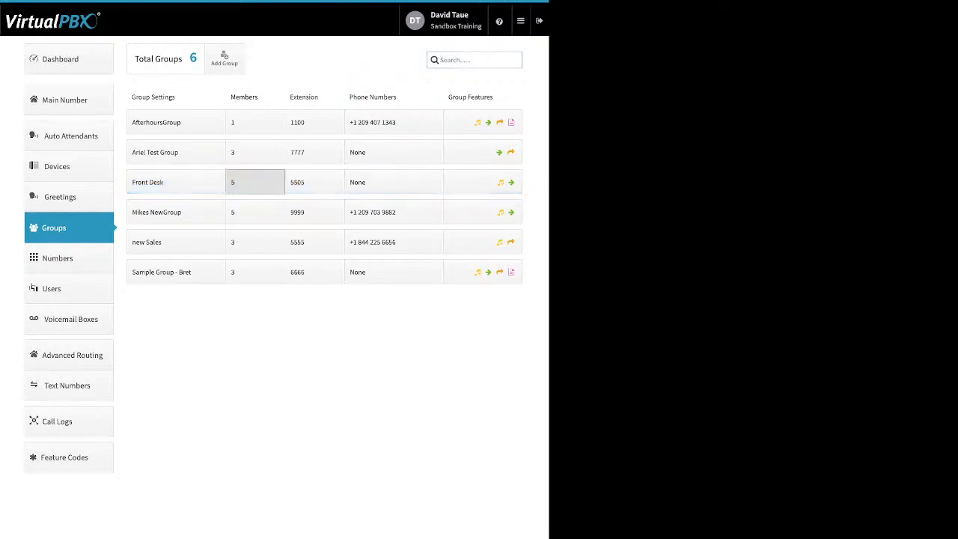
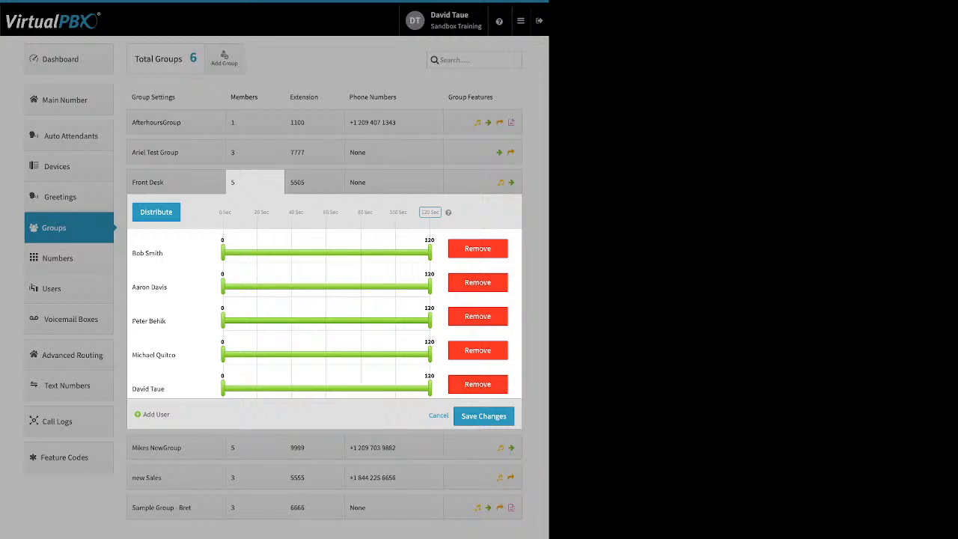
left_click_drag(439, 213, 290, 213)
left_click(429, 212)
left_click(155, 212)
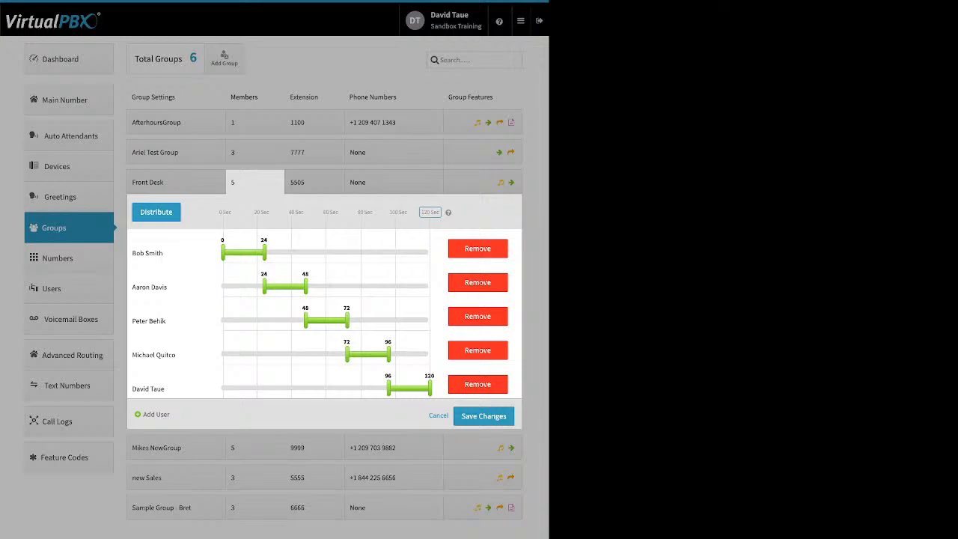
Step: Overlap the members' ring times by starting the second at 1, third at 3, fourth at 33 and fifth at 53 seconds
left_click_drag(306, 320, 252, 321)
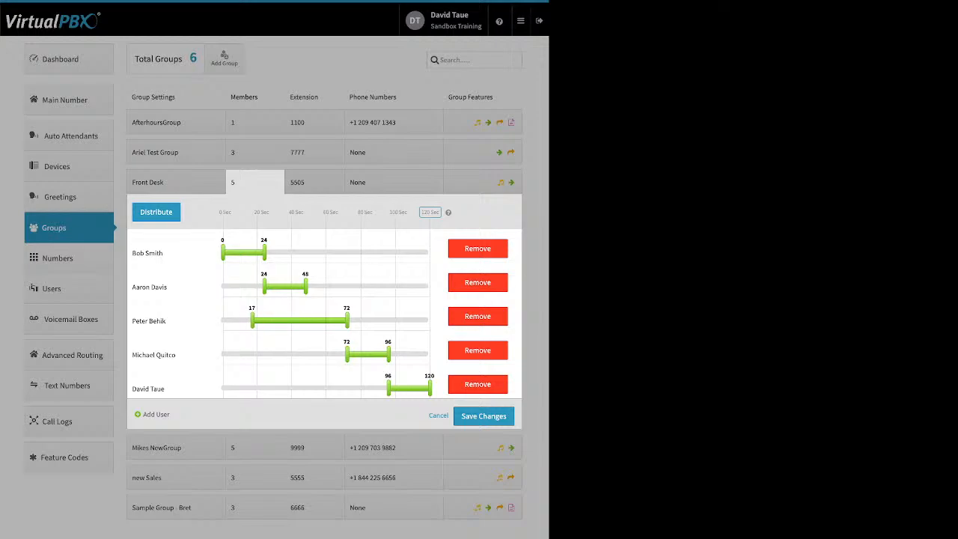
left_click_drag(263, 286, 223, 286)
left_click_drag(252, 321, 229, 320)
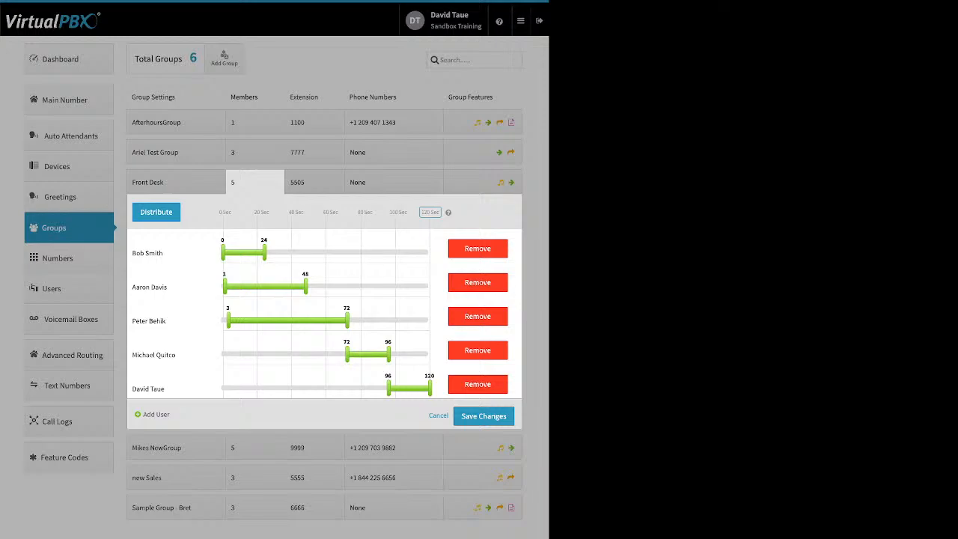
left_click_drag(346, 354, 307, 354)
left_click_drag(388, 388, 313, 388)
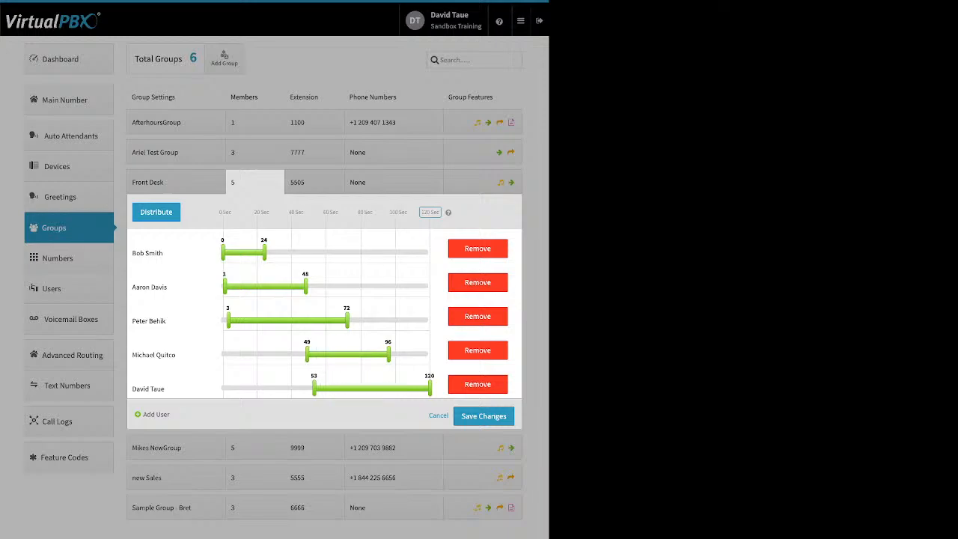
left_click_drag(307, 354, 280, 355)
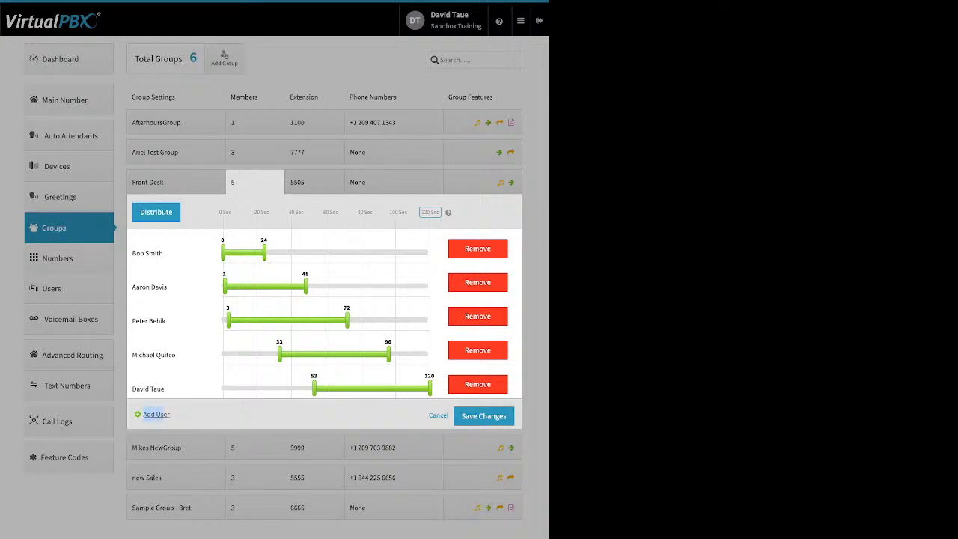
Step: Add a sixth user to the Front Desk group and distribute all members' ring times evenly at 20 seconds each
left_click(156, 413)
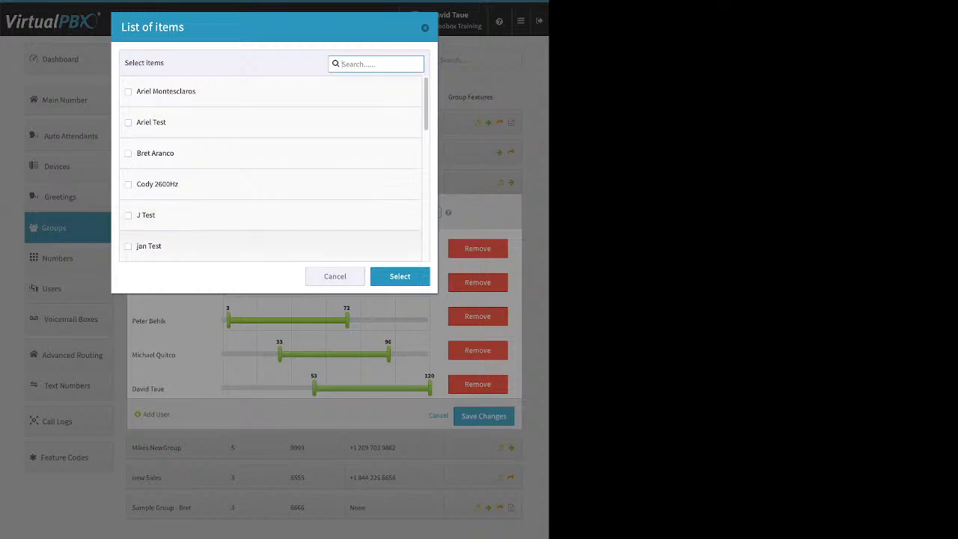
left_click(128, 246)
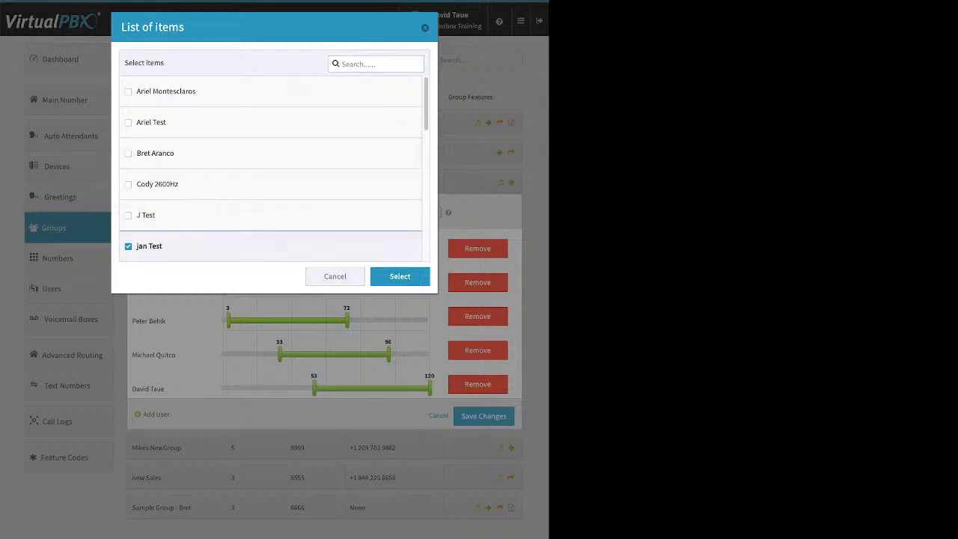
left_click(400, 277)
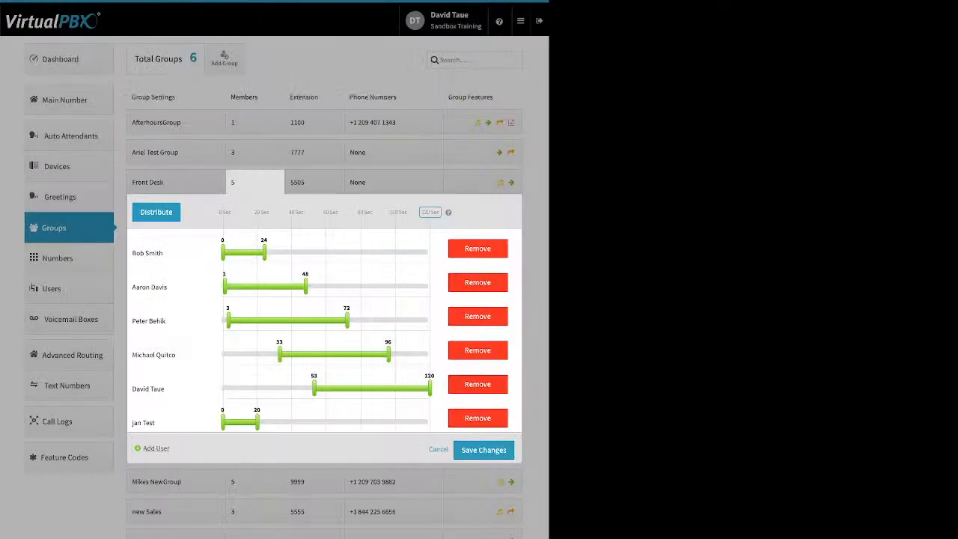
left_click(156, 212)
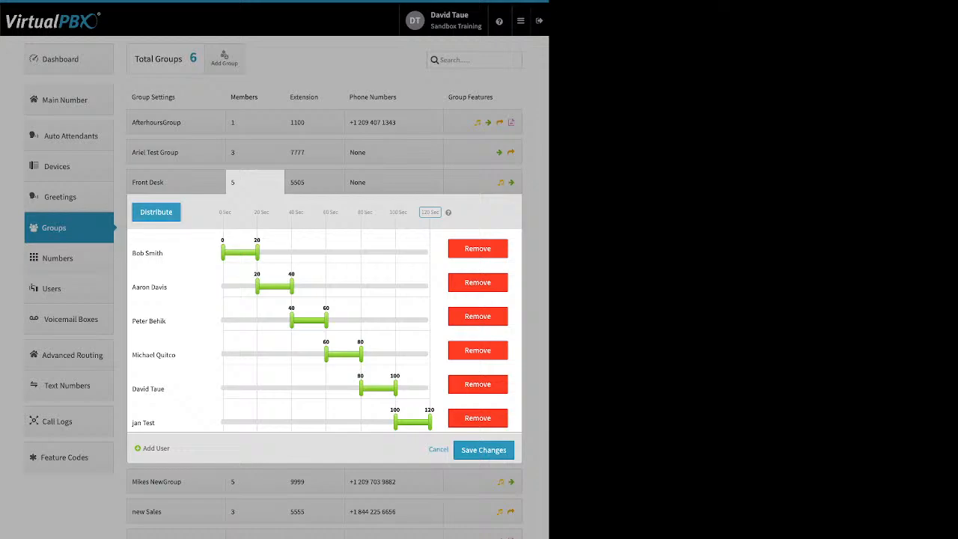
Step: In the Front Desk group's ring schedule, swap the first and last members, move the fifth member to third, and distribute the ring times
left_click_drag(172, 421, 240, 224)
left_click_drag(172, 287, 262, 423)
left_click_drag(172, 388, 173, 318)
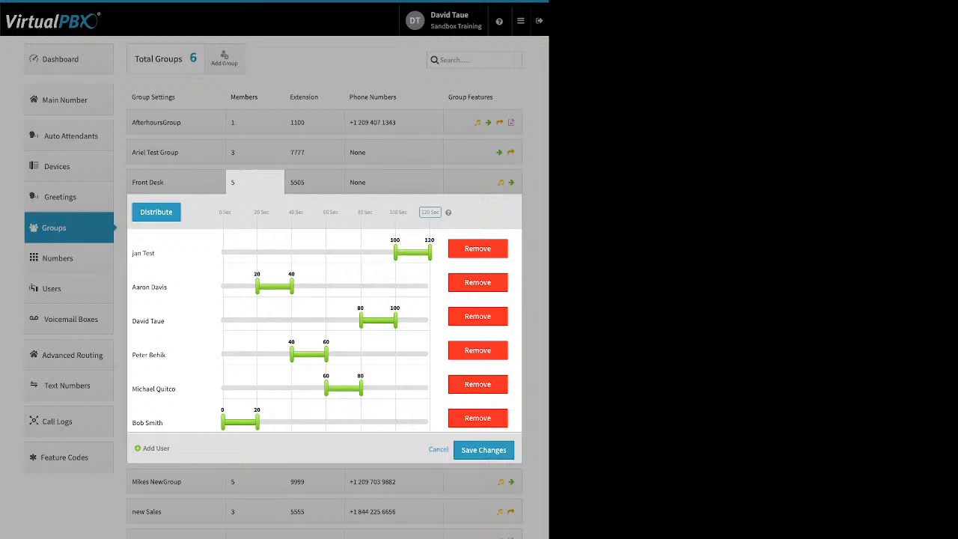
left_click(155, 212)
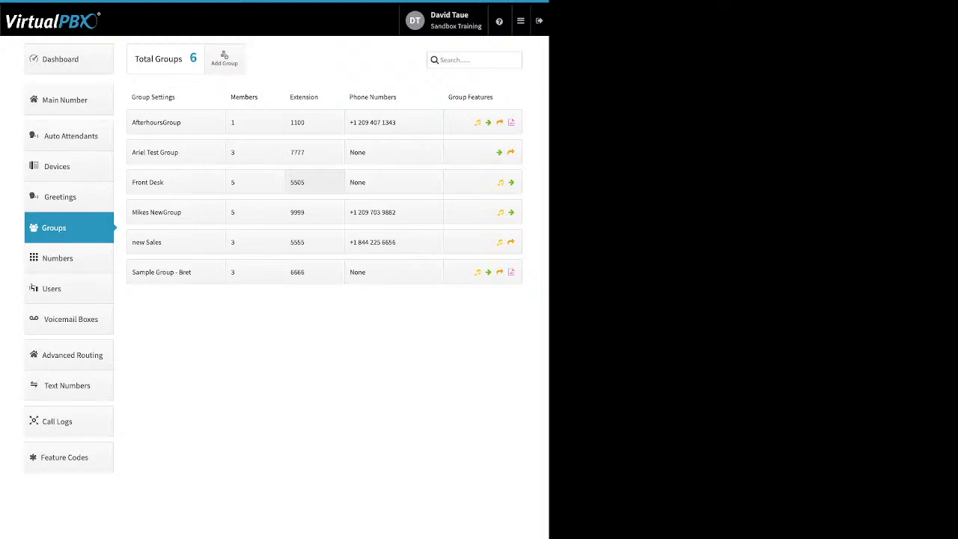
Step: Check the phone number assignment options of the Front Desk group and leave without saving
left_click(394, 181)
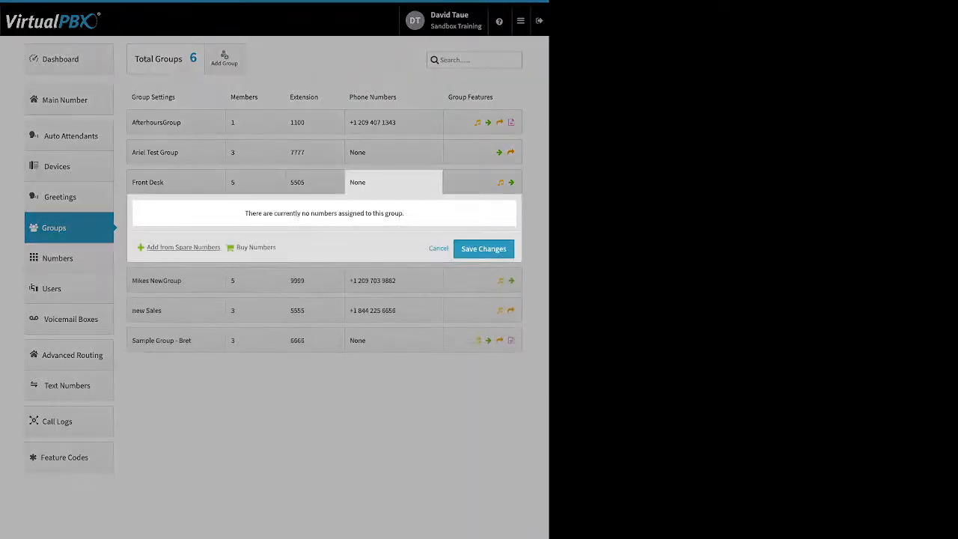
left_click(439, 248)
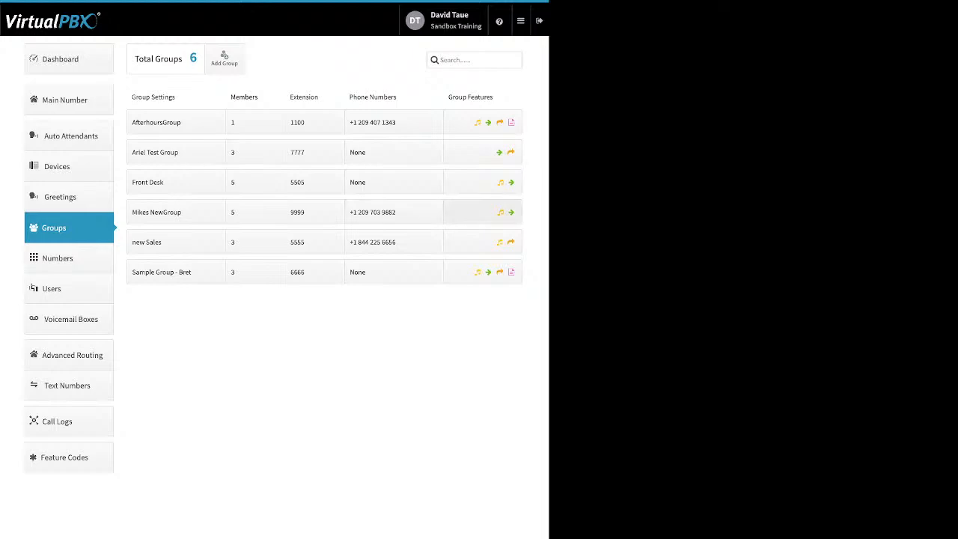
Step: Open the features of the group with extension 9999 and examine its Ringback settings, including the media upload option
left_click(483, 212)
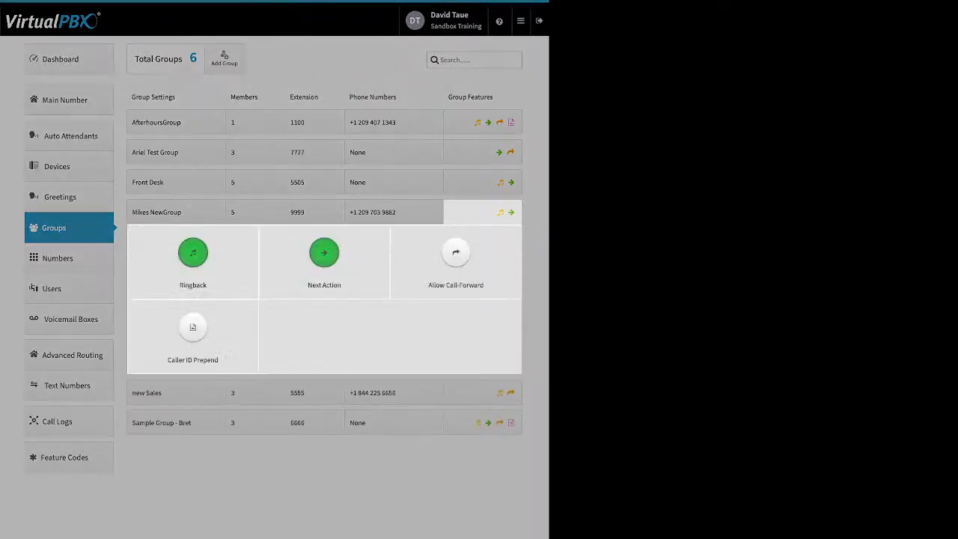
left_click(192, 255)
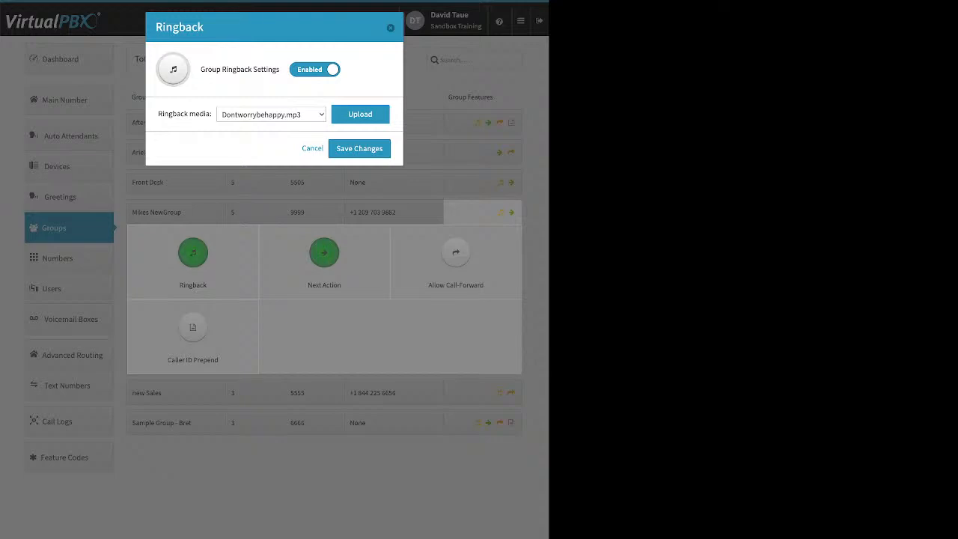
left_click_drag(232, 69, 272, 69)
left_click(360, 114)
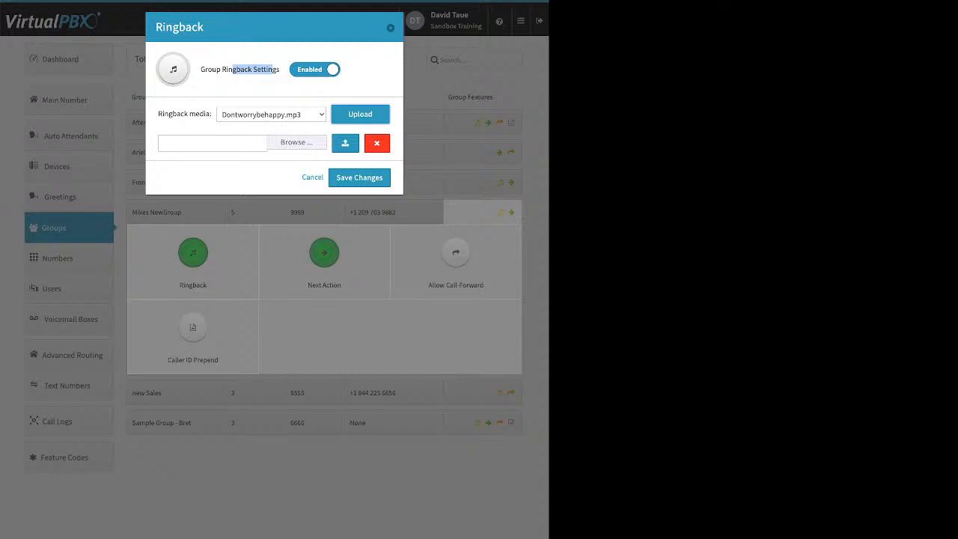
left_click(312, 177)
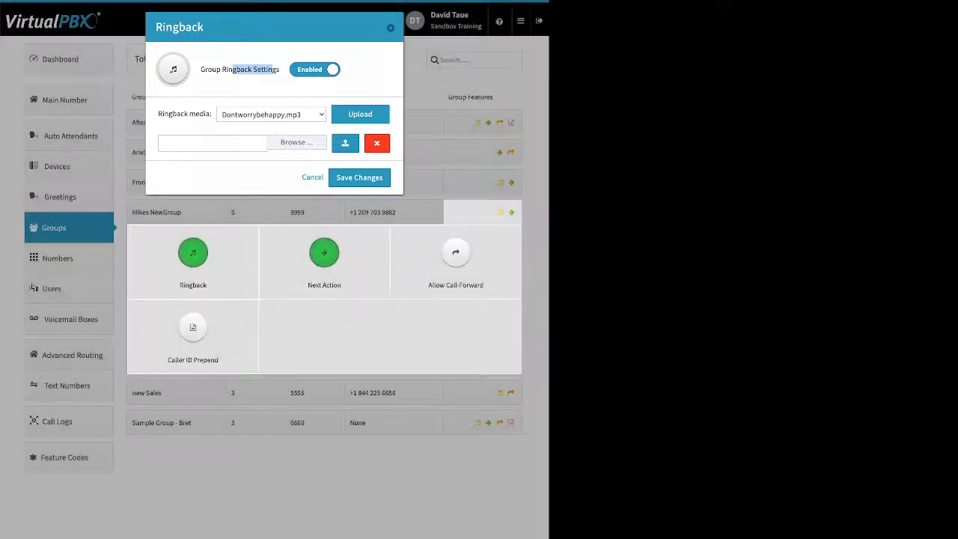
Step: Review the group's Next Action forwarding destinations and its Allow Call-Forward setting without saving
left_click(323, 254)
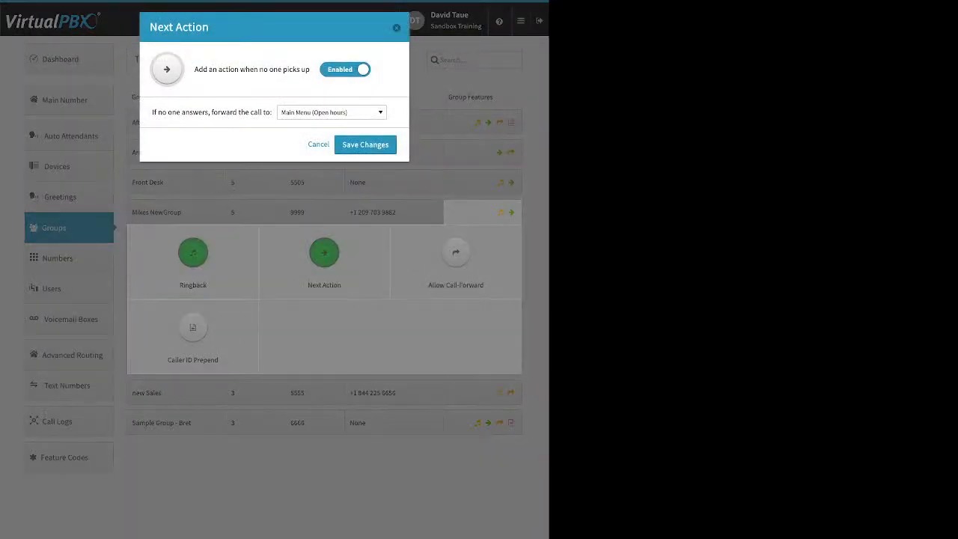
left_click_drag(152, 112, 254, 112)
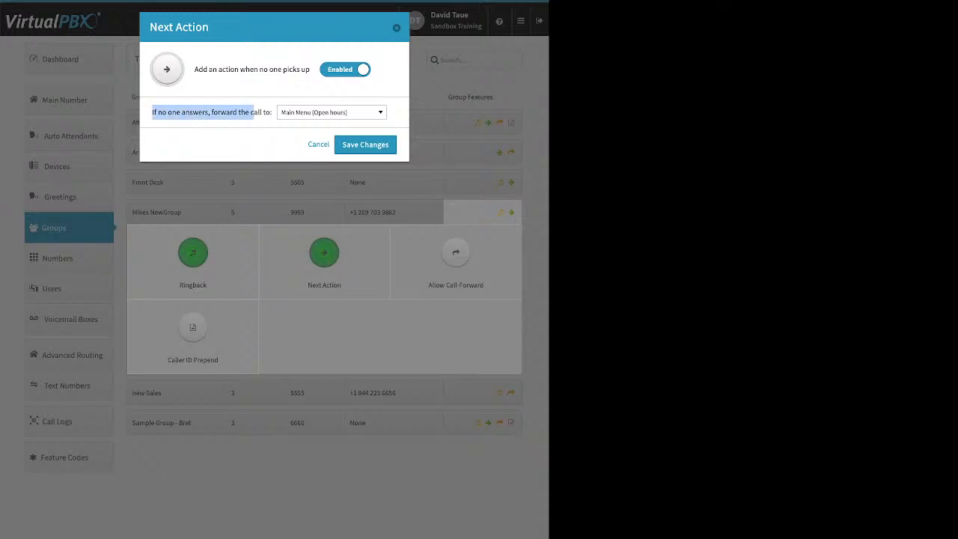
left_click(331, 112)
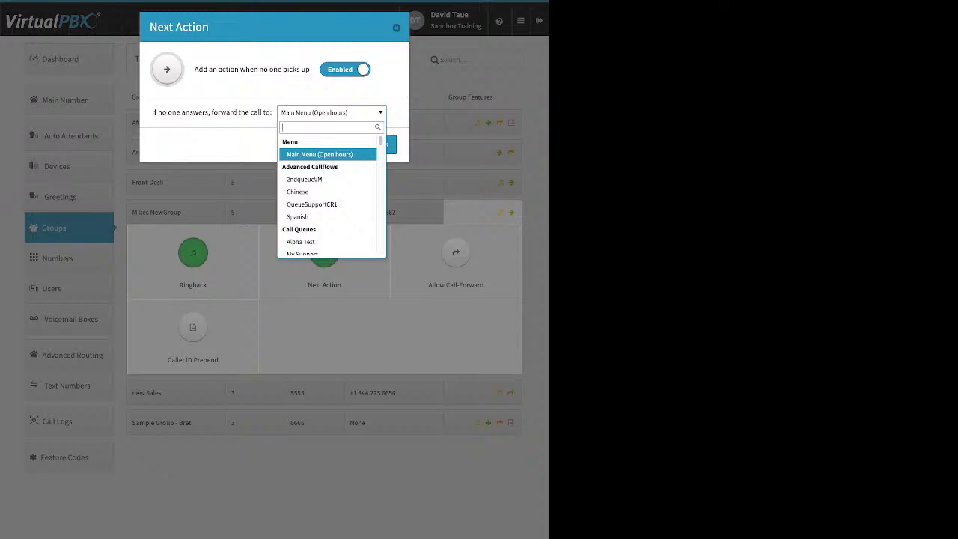
key("Escape")
key("Escape")
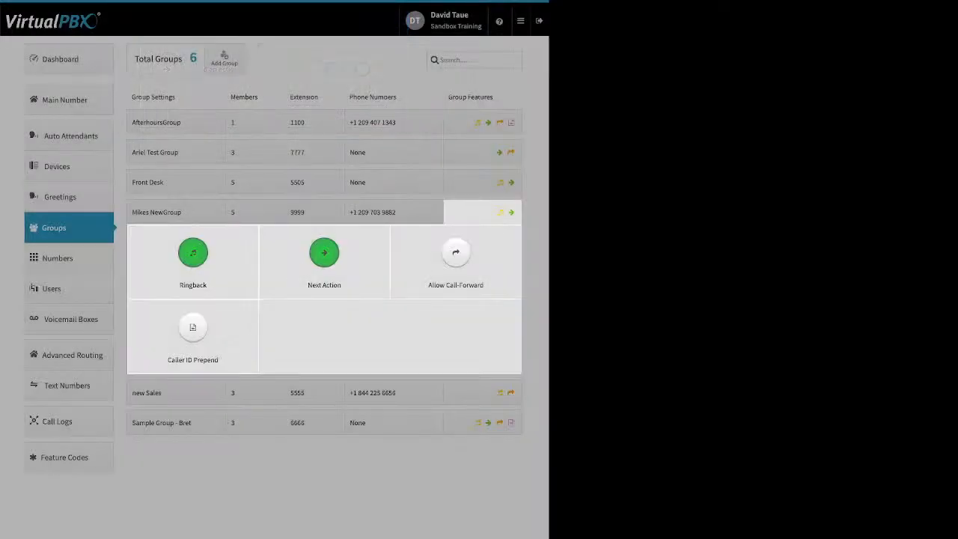
left_click(455, 254)
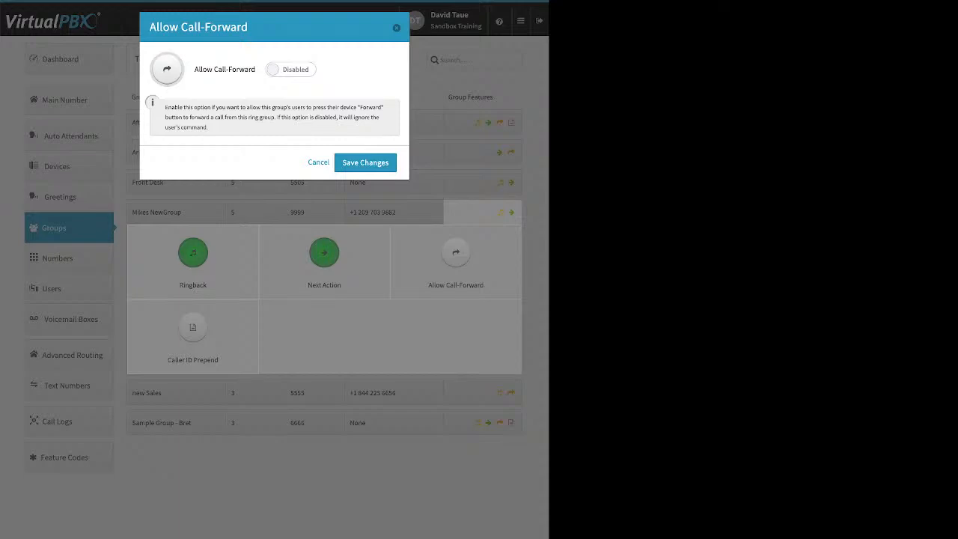
left_click(396, 27)
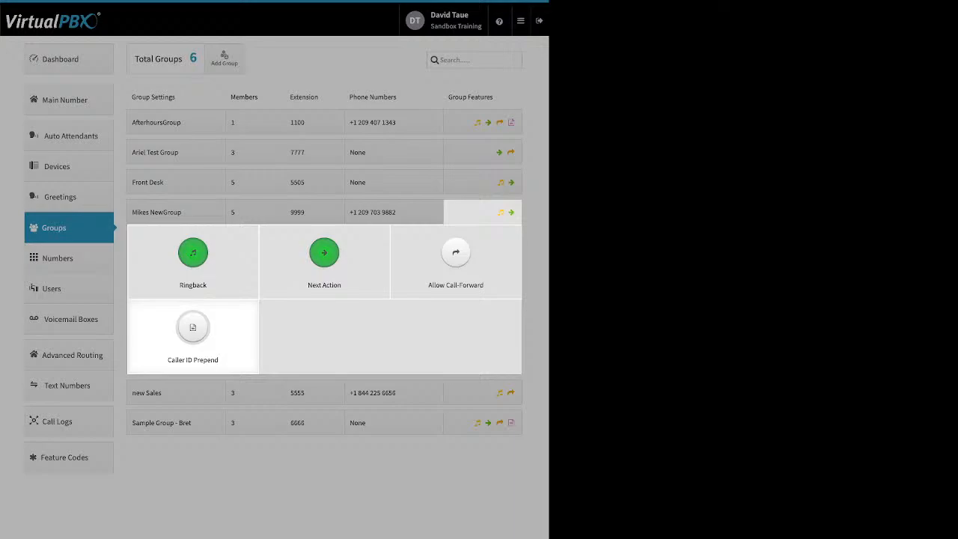
Step: Try enabling Caller ID Prepend for the group, check the name and number prefix fields, and discard the change
left_click(192, 327)
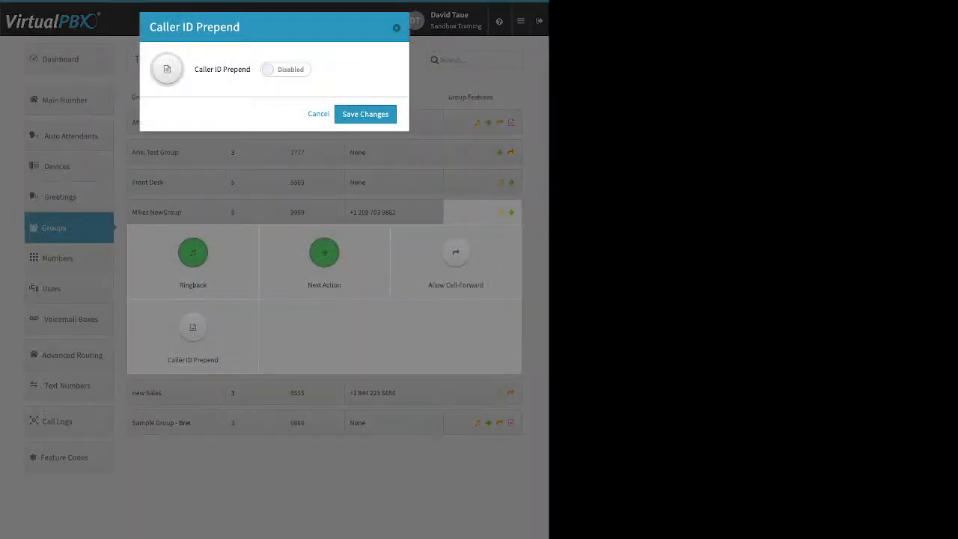
left_click(285, 69)
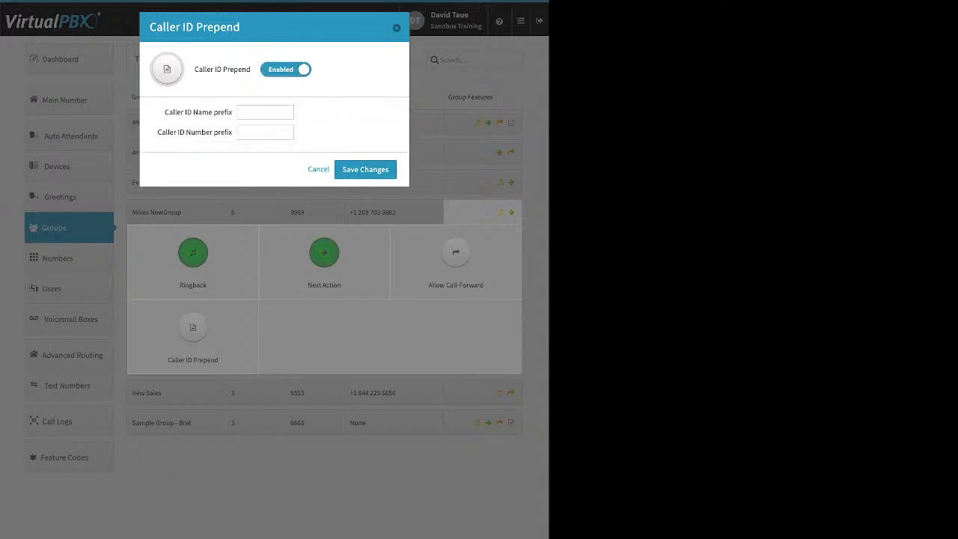
left_click_drag(165, 113, 220, 112)
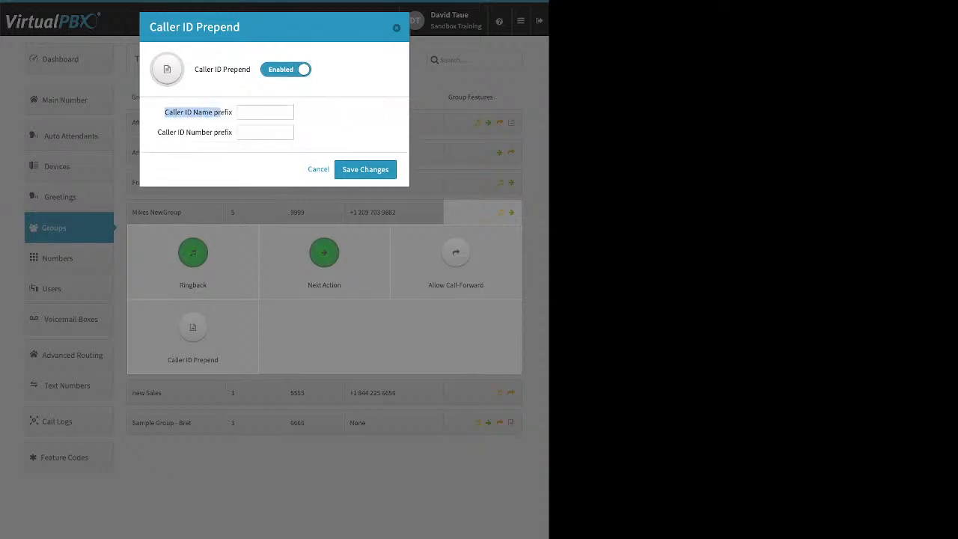
left_click_drag(158, 133, 211, 133)
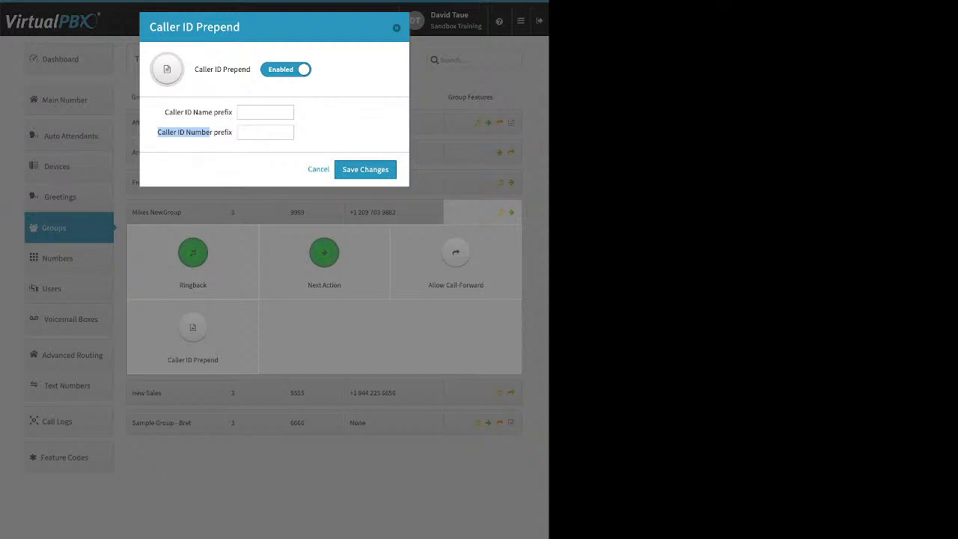
left_click(210, 133)
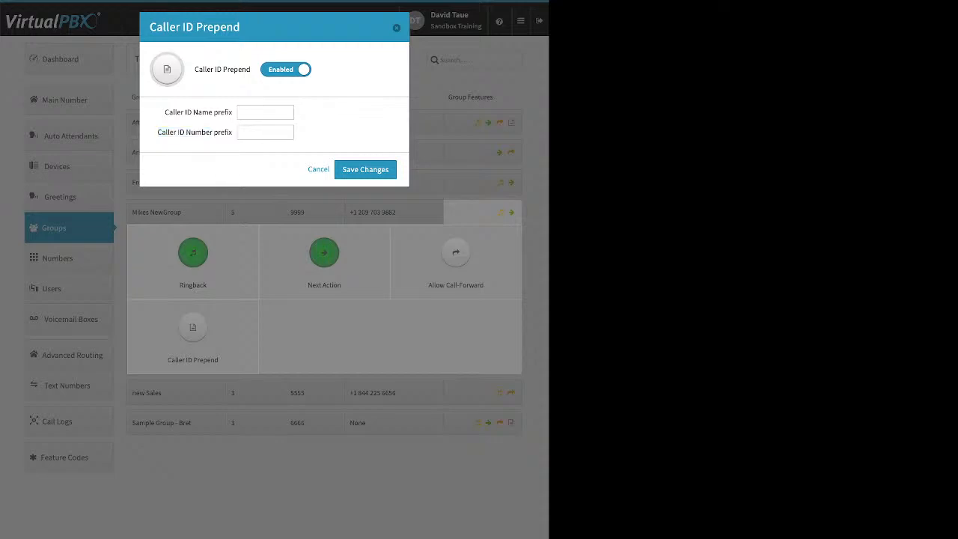
key("Escape")
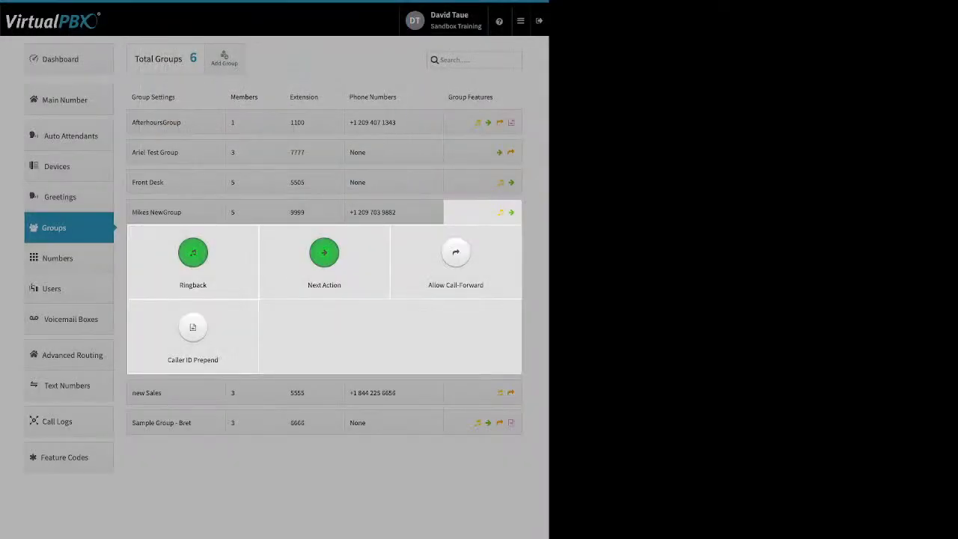
Step: Open the account's numbers in use and check the options of the second listed number
left_click(68, 258)
left_click(69, 258)
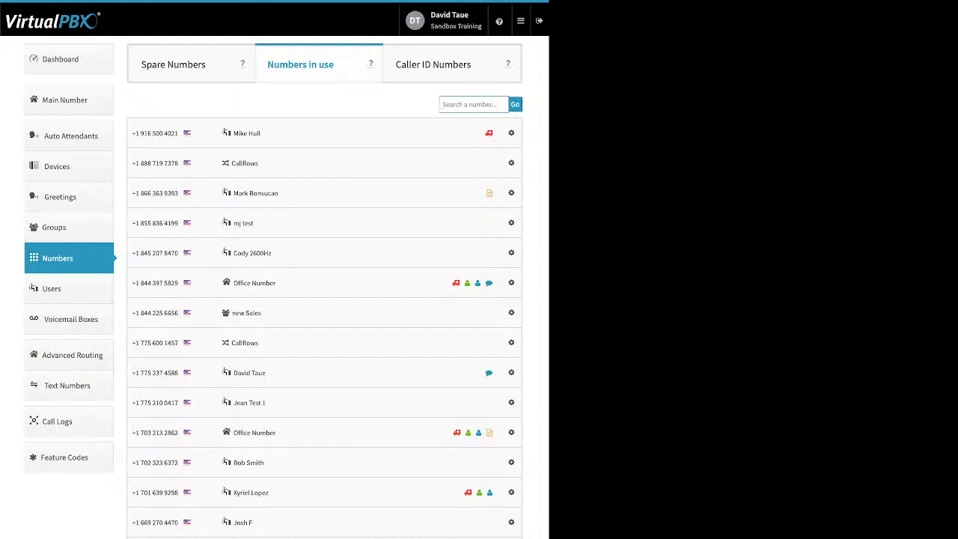
left_click(511, 162)
Step: Delete the second and fourth phone numbers in the spare numbers list
left_click(173, 64)
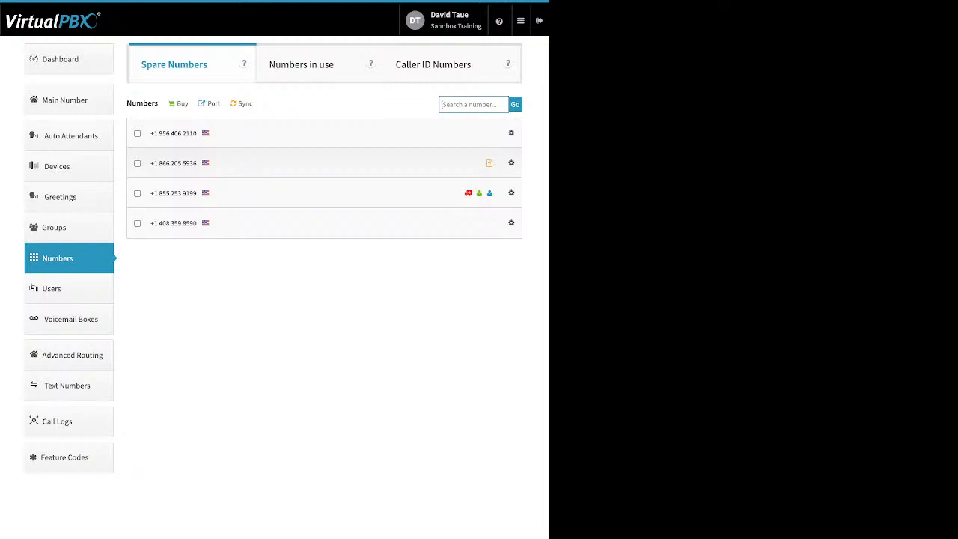
left_click(137, 163)
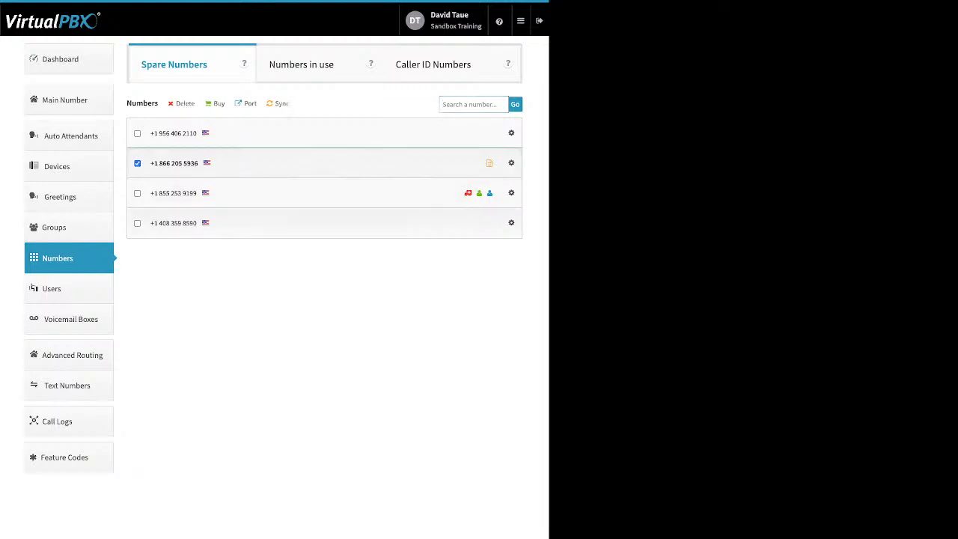
left_click(137, 223)
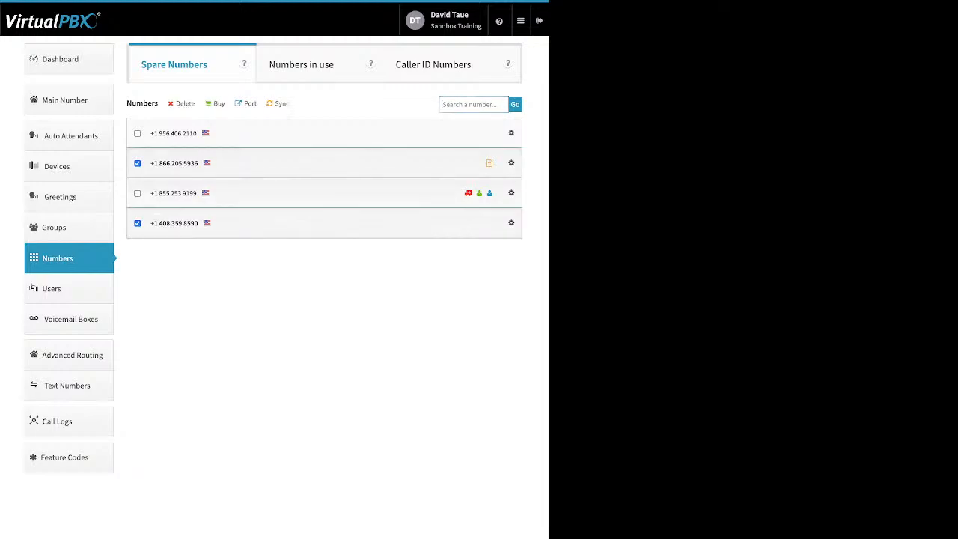
left_click_drag(176, 104, 190, 104)
left_click(184, 103)
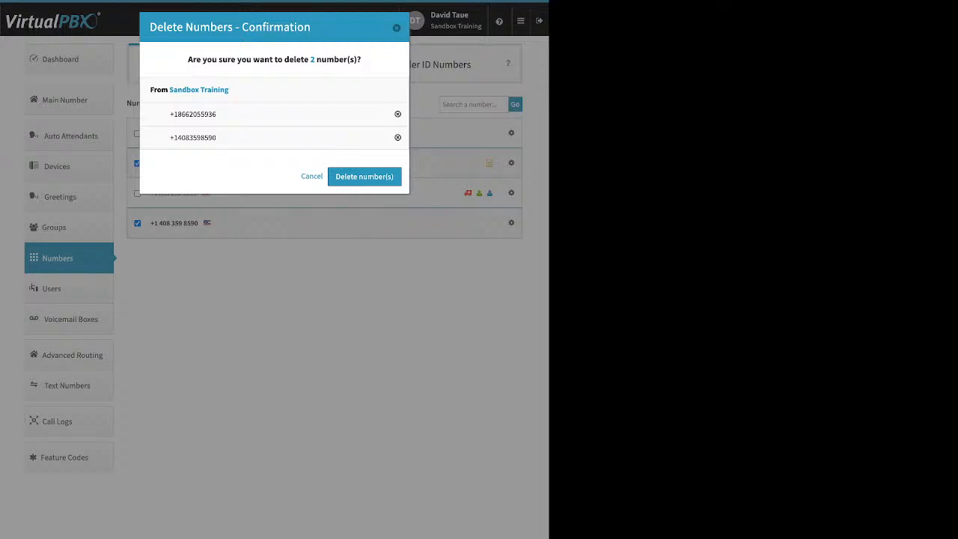
left_click(364, 177)
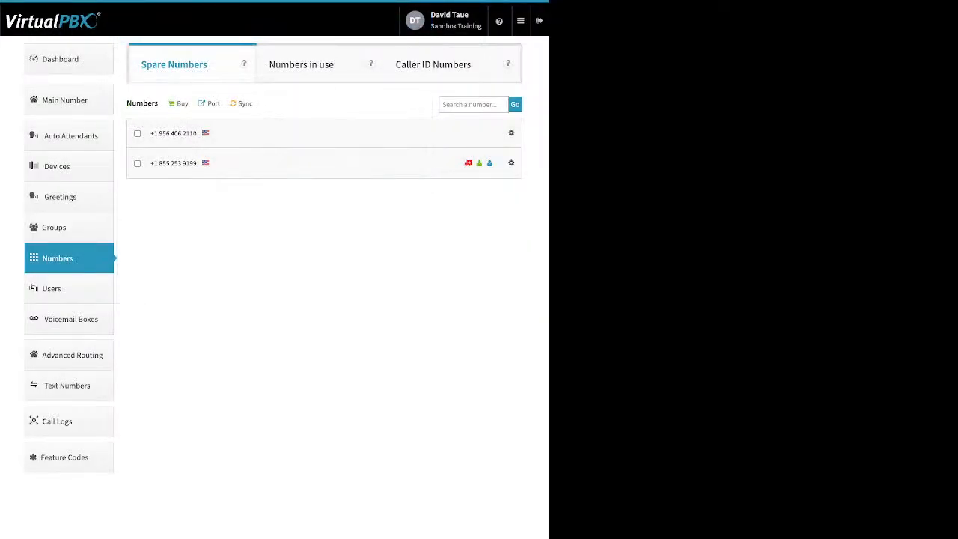
Step: Check which types of phone numbers can be bought for the account
left_click(181, 104)
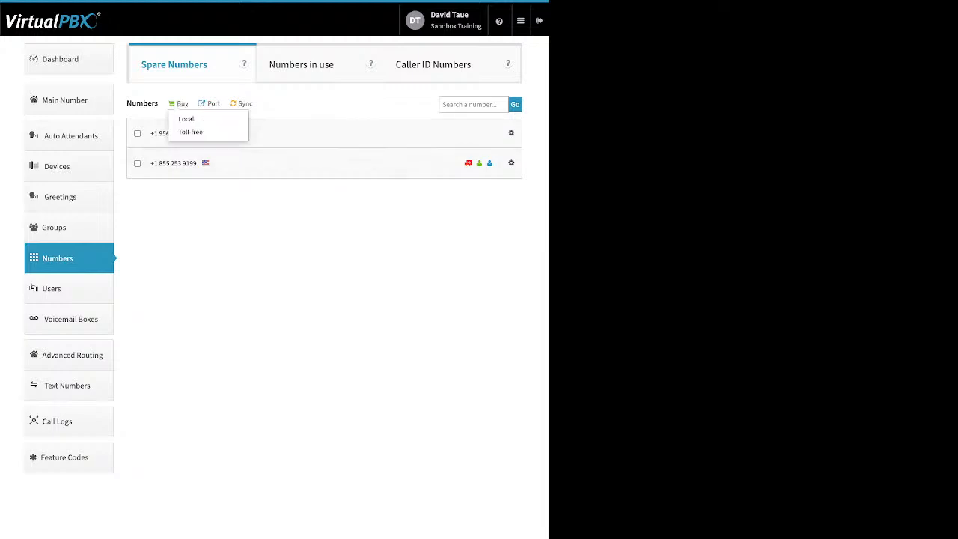
key("Escape")
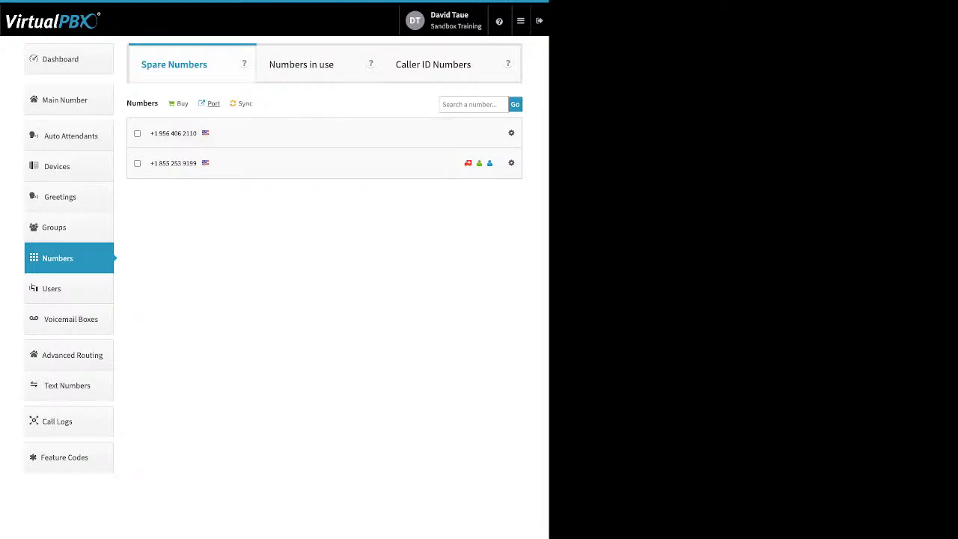
Step: Start a new port request named "test" for U.S. Local Numbers and continue past the naming form
left_click(214, 103)
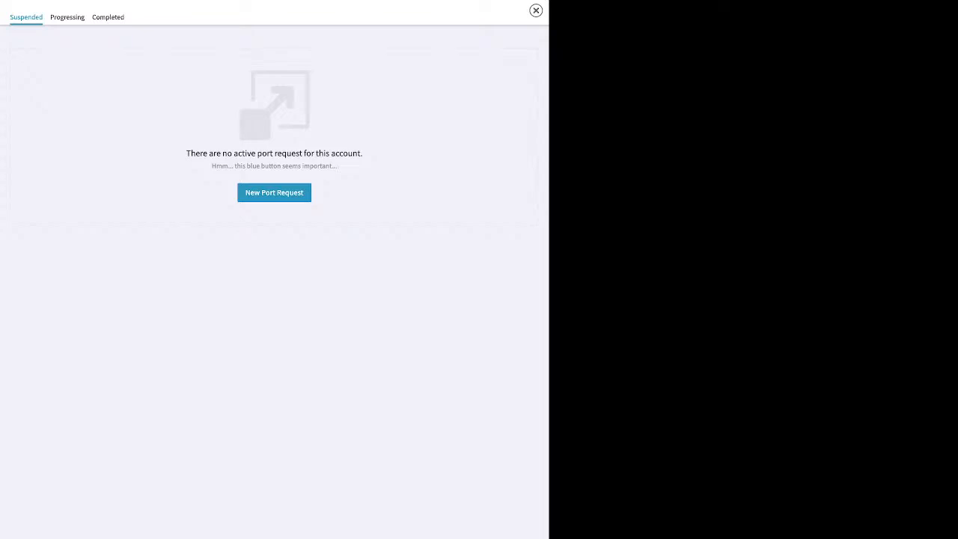
left_click(274, 193)
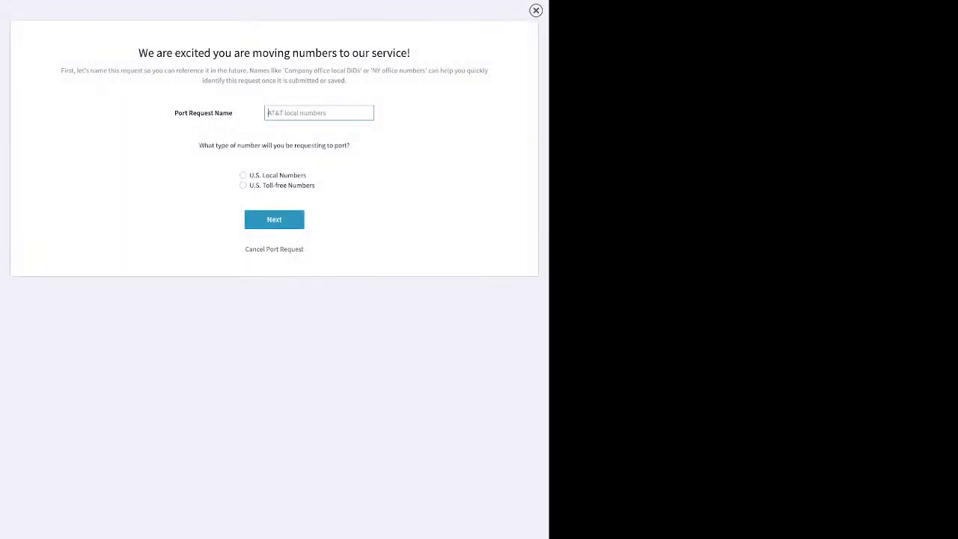
type("test")
left_click(243, 175)
left_click(274, 219)
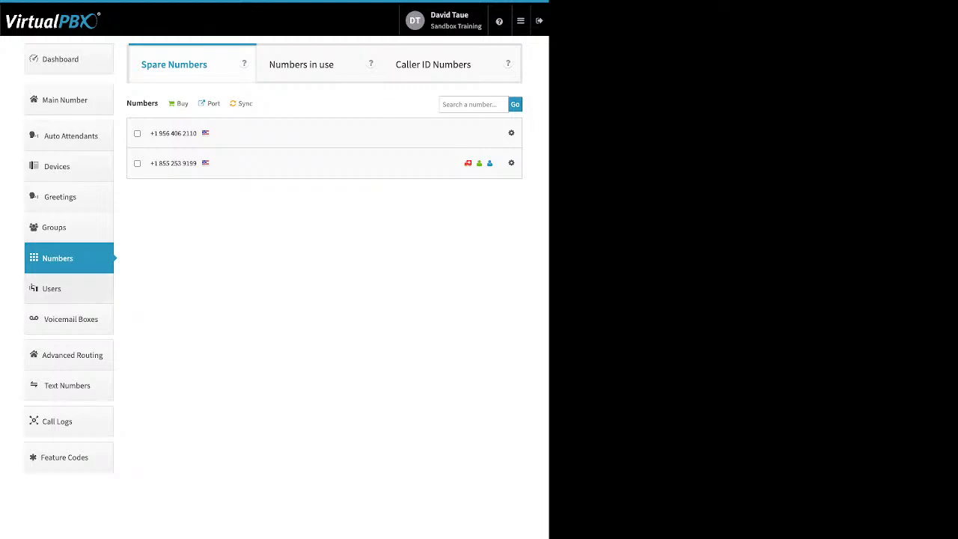
Step: Open the users list and examine the login email, password, main extension and voicemail box settings in the new-user form
left_click(52, 289)
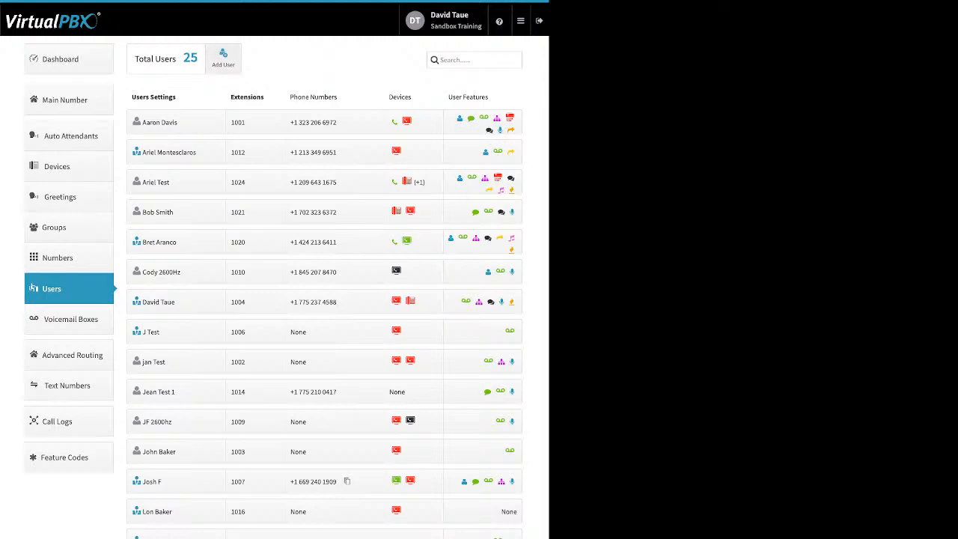
left_click(223, 59)
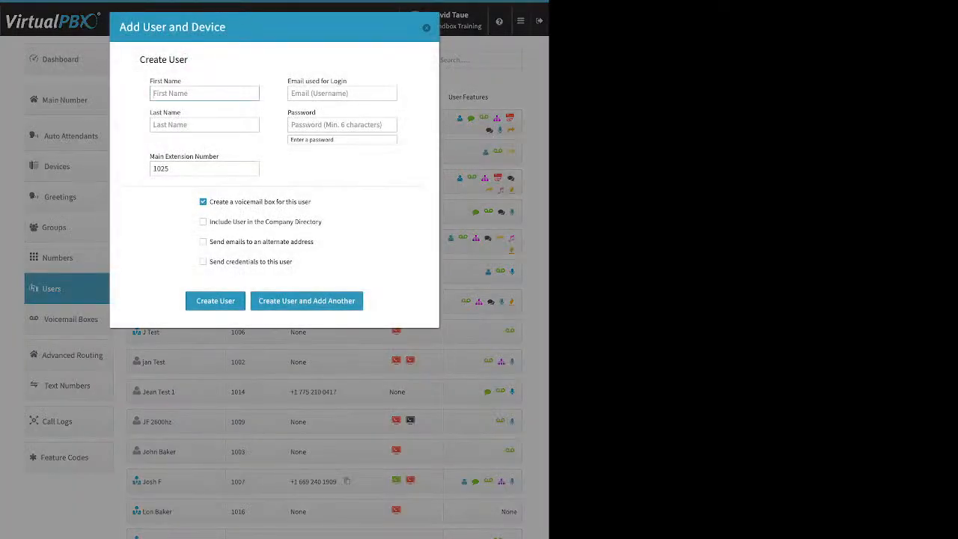
left_click_drag(347, 81, 288, 81)
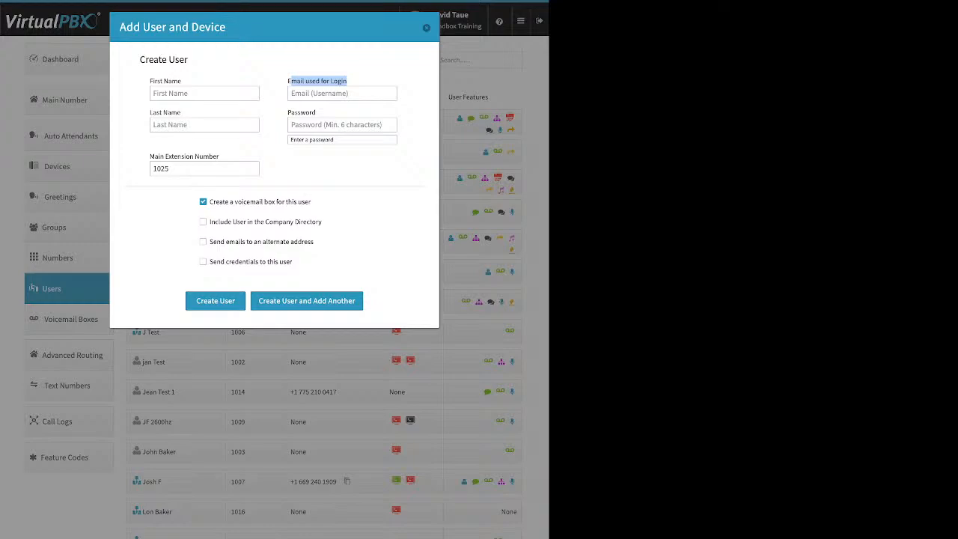
left_click(342, 125)
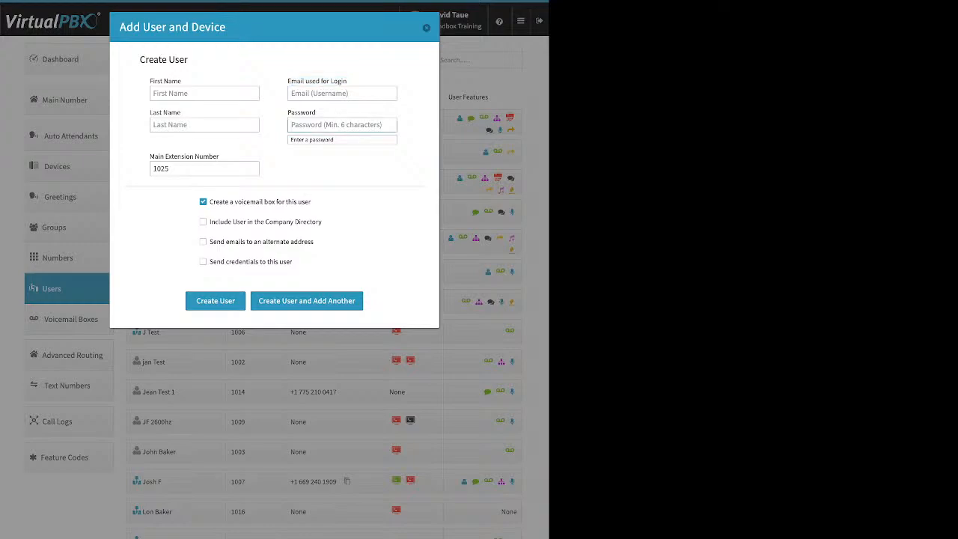
key("Tab")
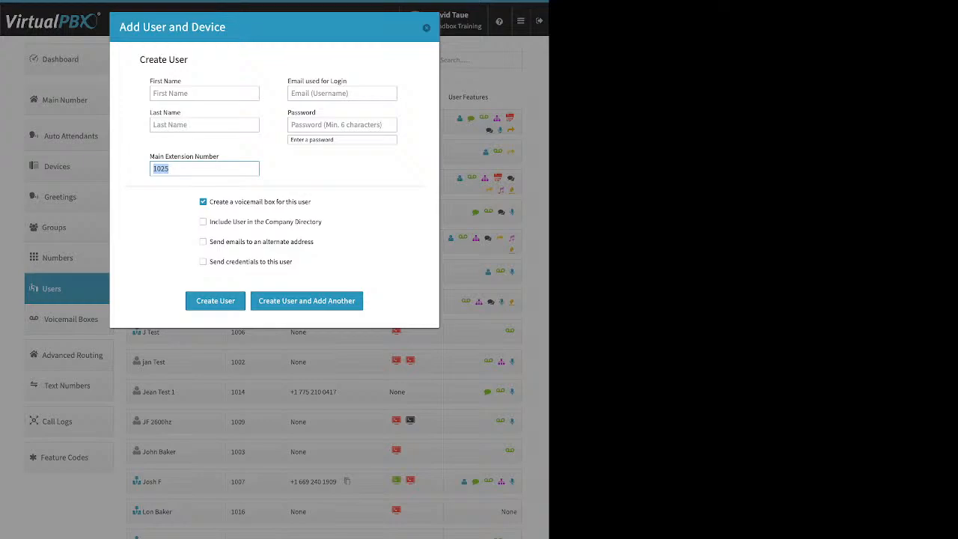
triple_click(260, 201)
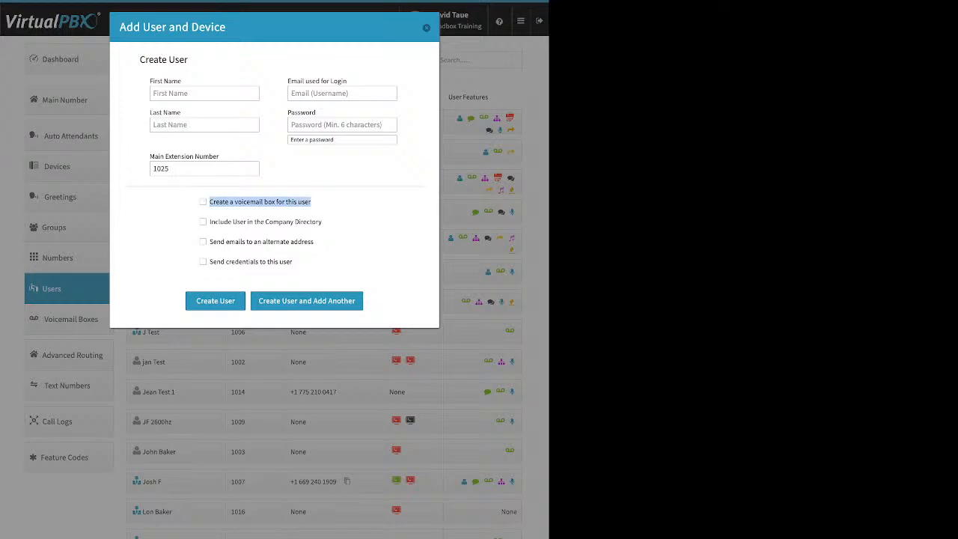
left_click(260, 201)
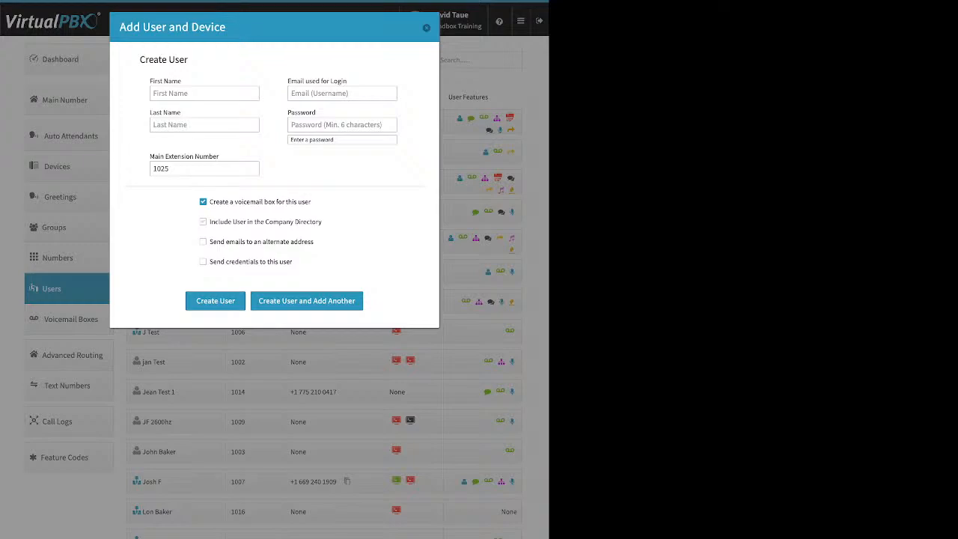
Step: Check the company directory, alternate email address and send-credentials options for a new user, and close the form without creating one
left_click_drag(323, 222, 210, 222)
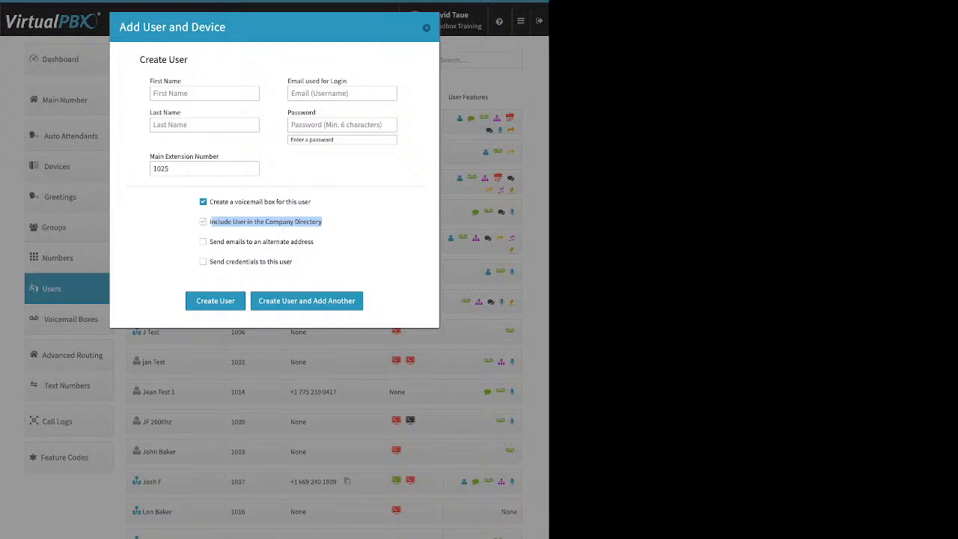
left_click(321, 241)
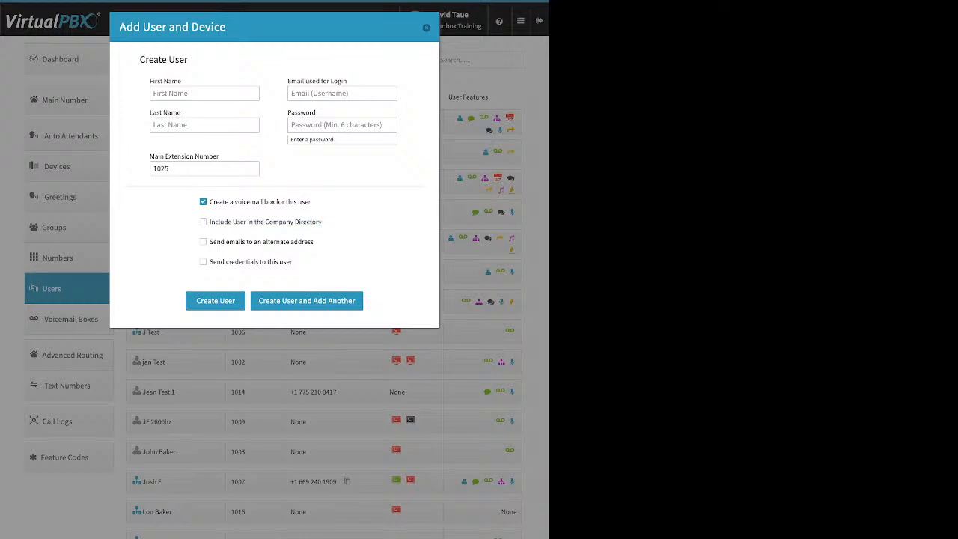
left_click_drag(314, 241, 210, 241)
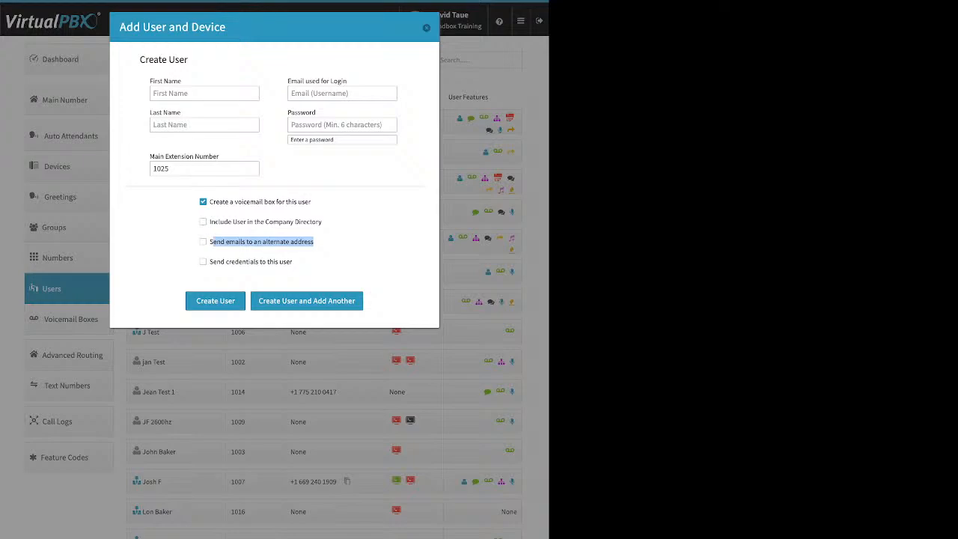
left_click(203, 242)
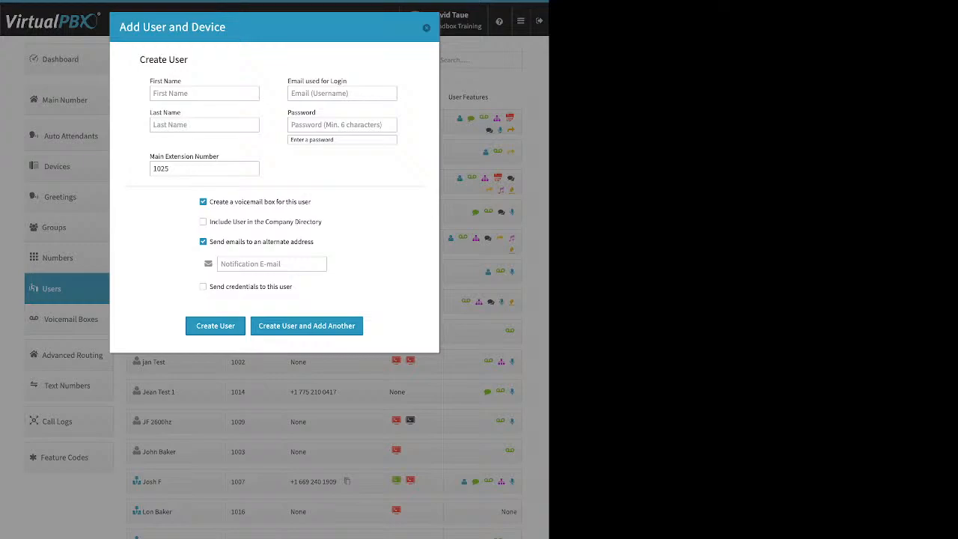
left_click(272, 264)
left_click(203, 242)
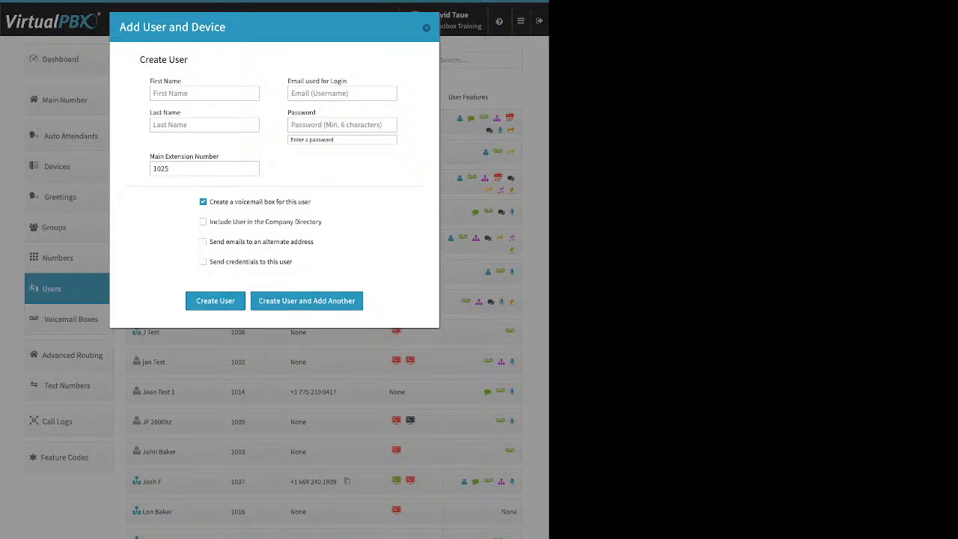
left_click_drag(292, 262, 209, 262)
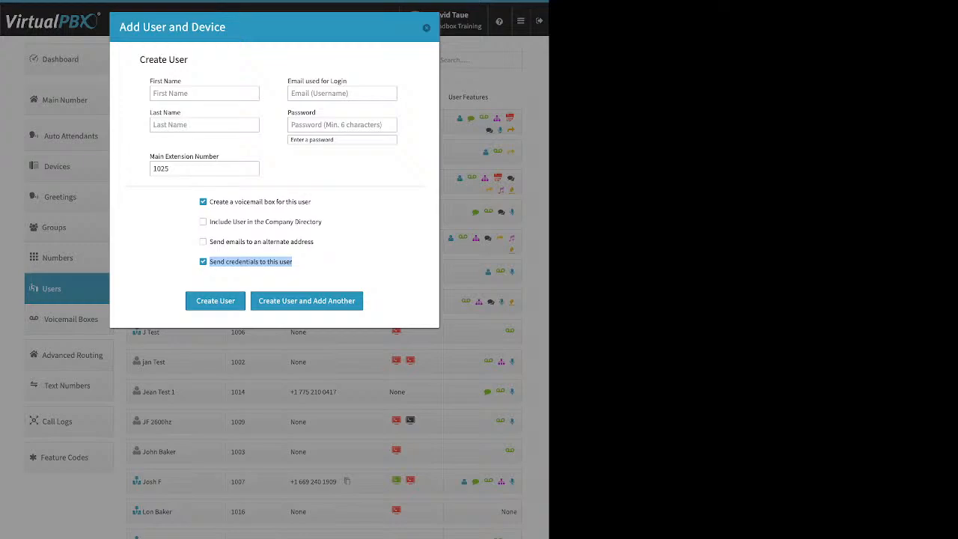
left_click(427, 28)
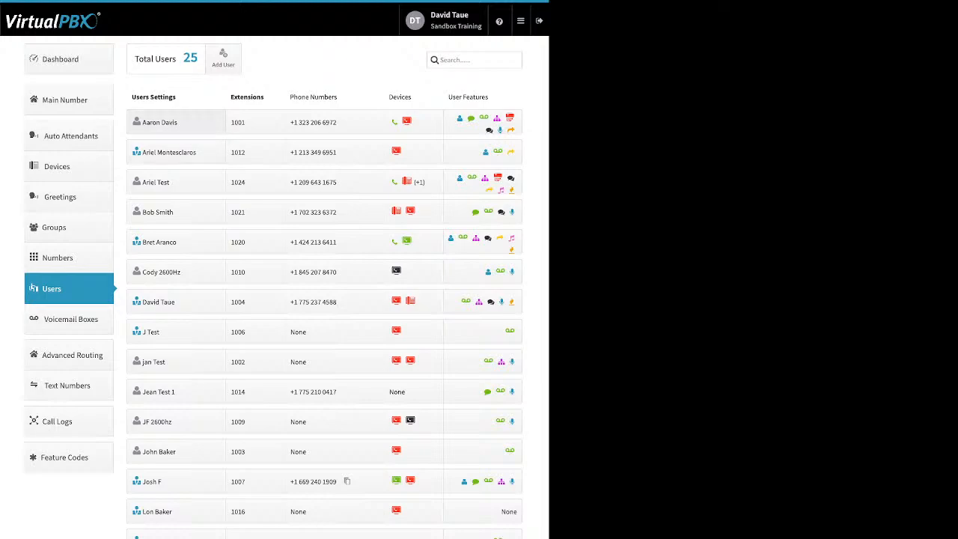
Step: Open the first listed user's settings and check the credentials dialog, including its password-reset email option, without changing anything
left_click(176, 122)
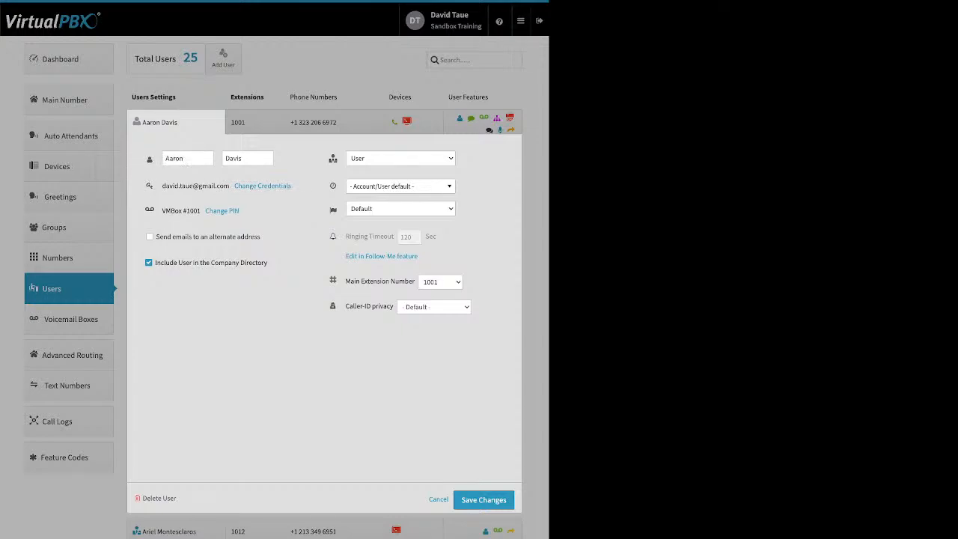
left_click_drag(292, 185, 241, 186)
left_click(262, 185)
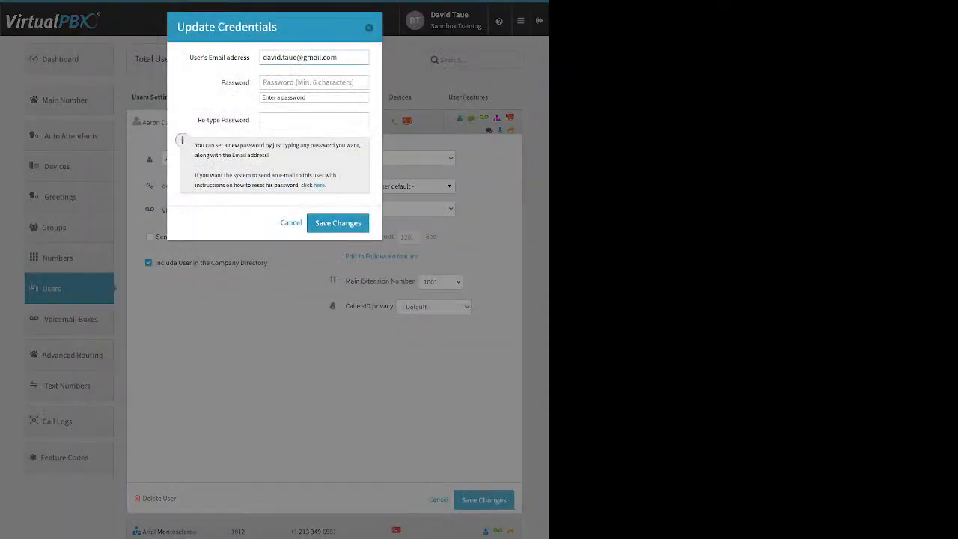
left_click_drag(327, 185, 313, 186)
key("Escape")
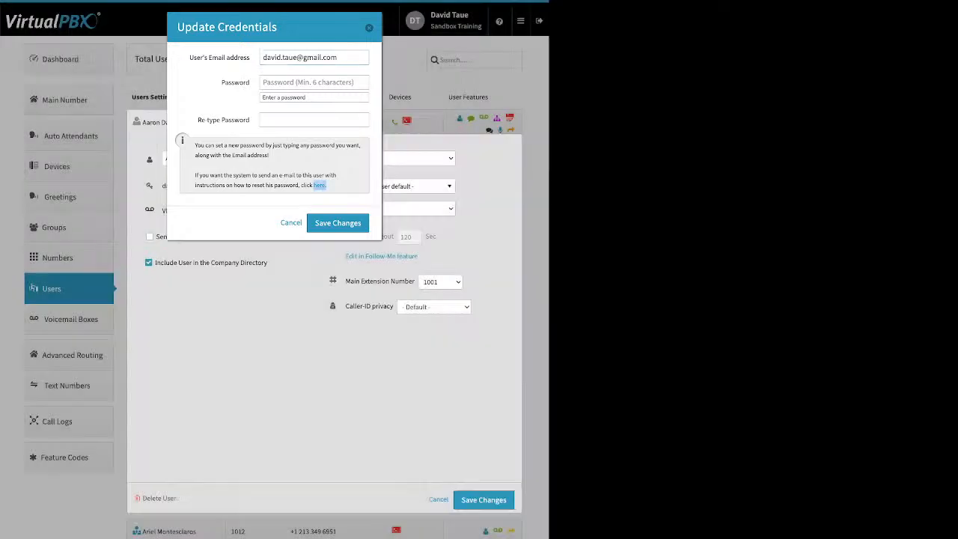
Step: Review the first user's voicemail PIN, alternate email, directory, role, time zone and ringing timeout settings, and close them without saving
left_click_drag(240, 211, 206, 211)
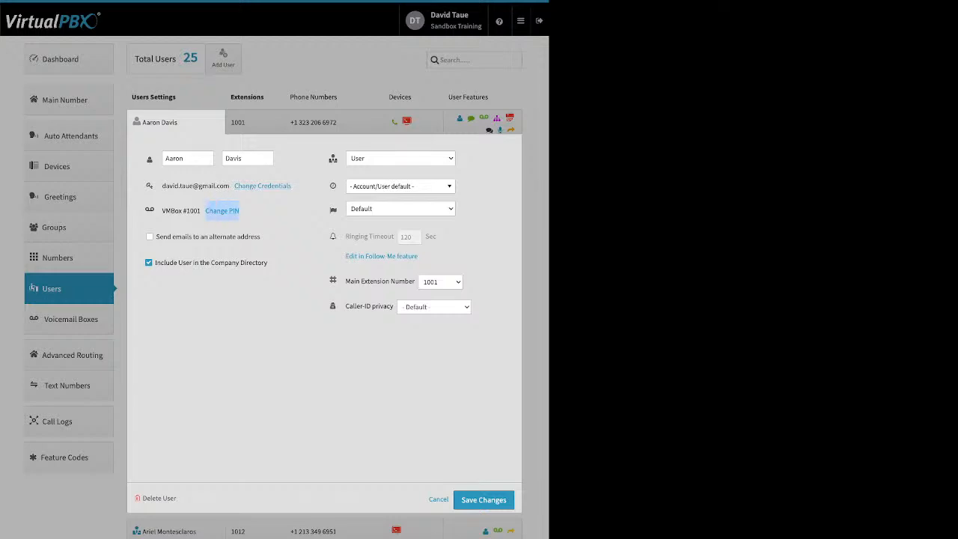
left_click_drag(262, 237, 188, 237)
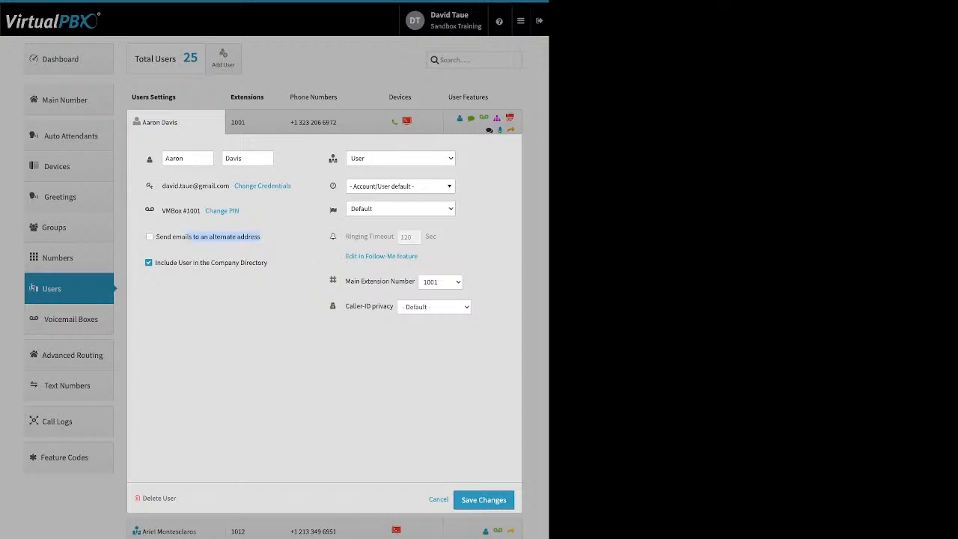
left_click_drag(268, 262, 225, 263)
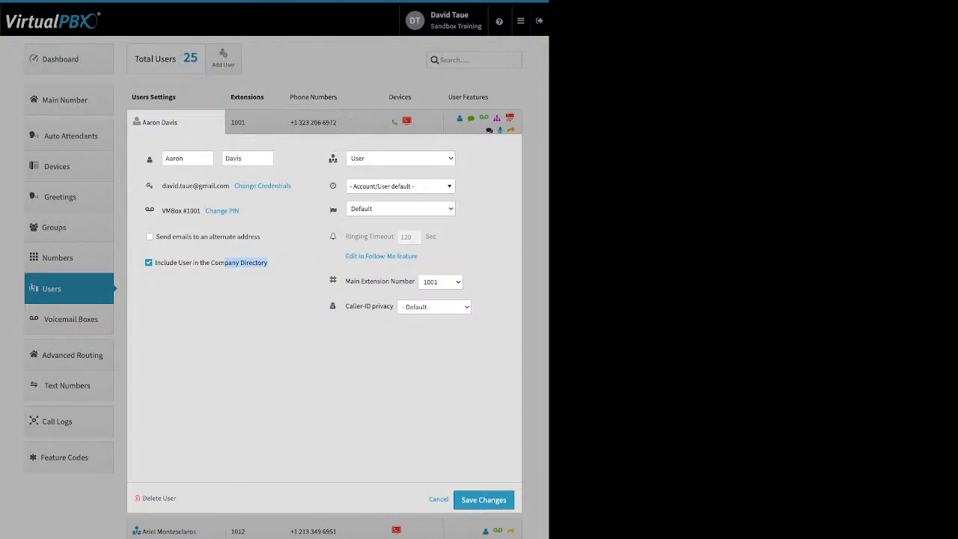
mouse_move(333, 158)
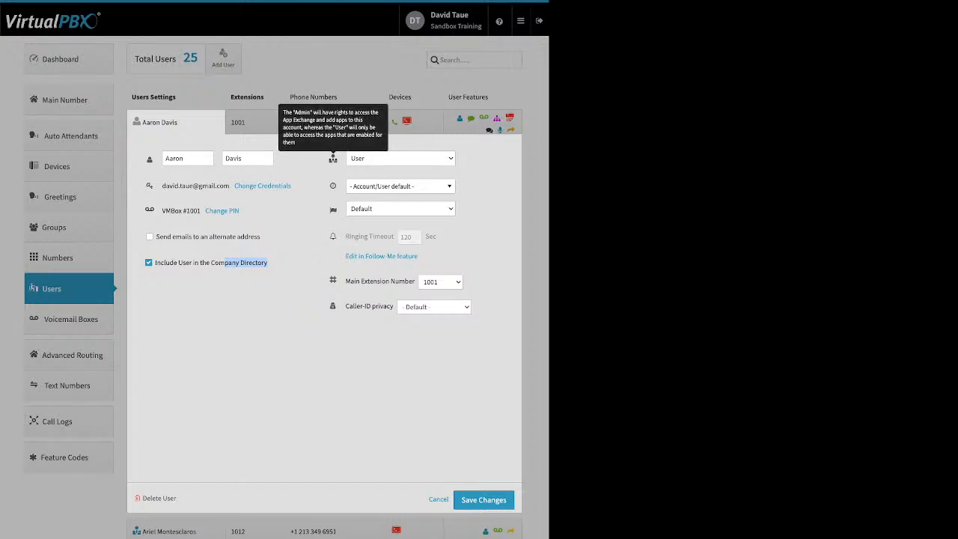
left_click(401, 186)
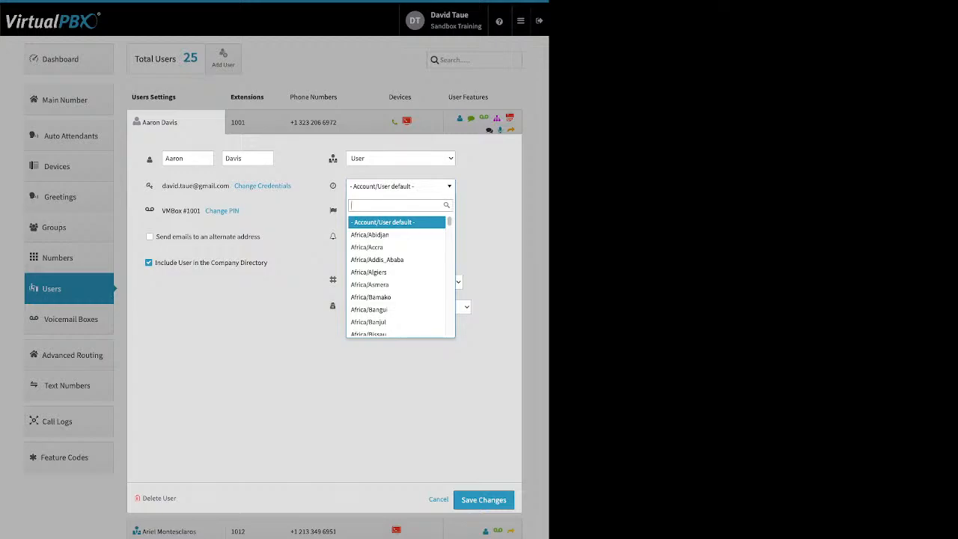
key("Escape")
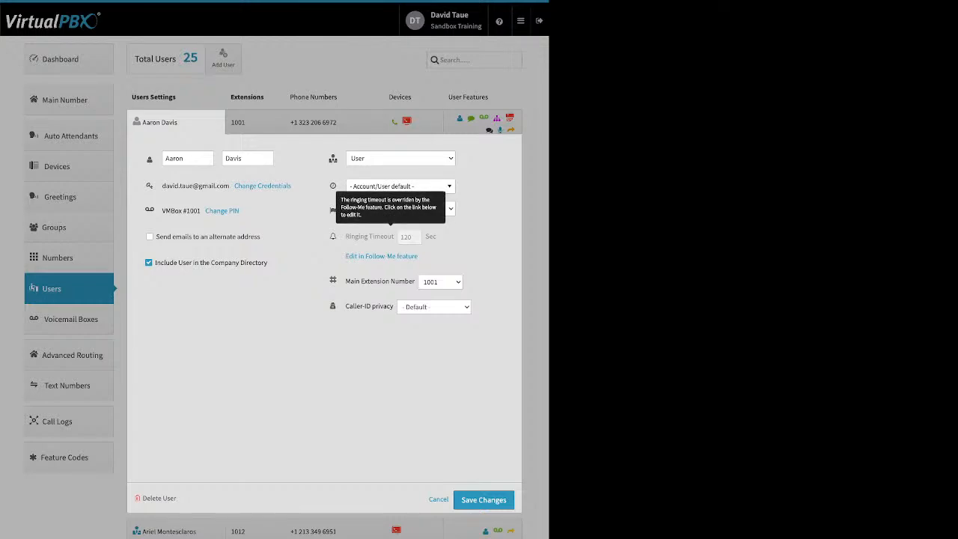
mouse_move(333, 236)
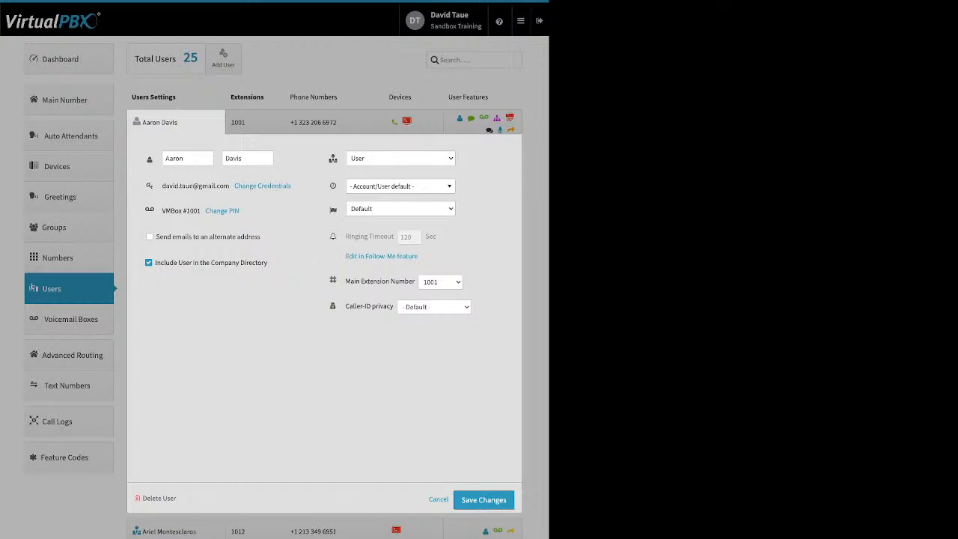
left_click(438, 499)
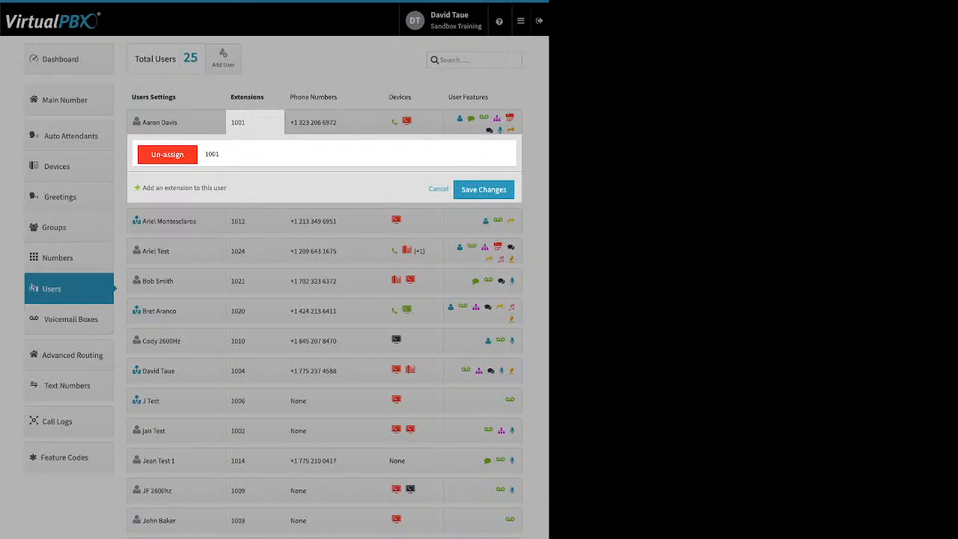
Step: Close the first user's extension assignments and check the phone number assignment options of the user at extension 1012
left_click(438, 189)
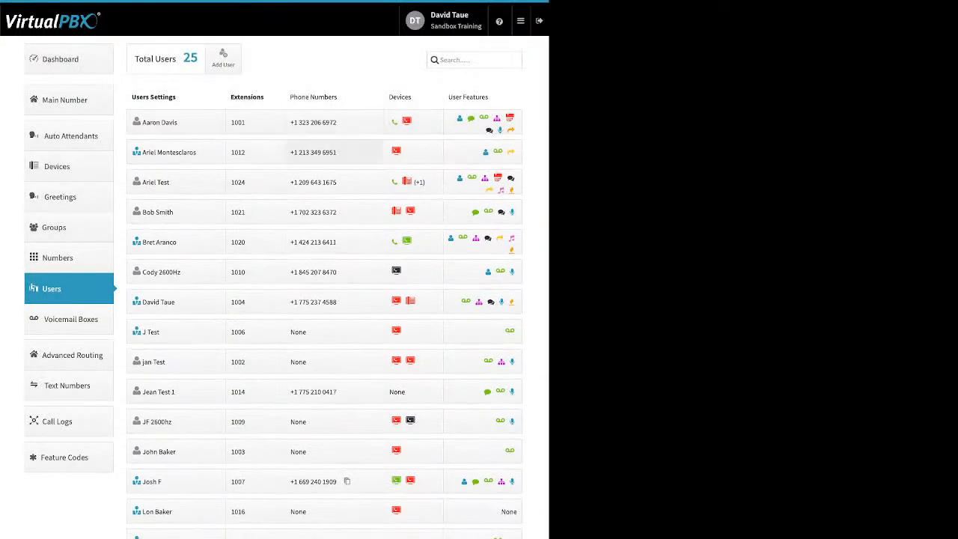
left_click(334, 152)
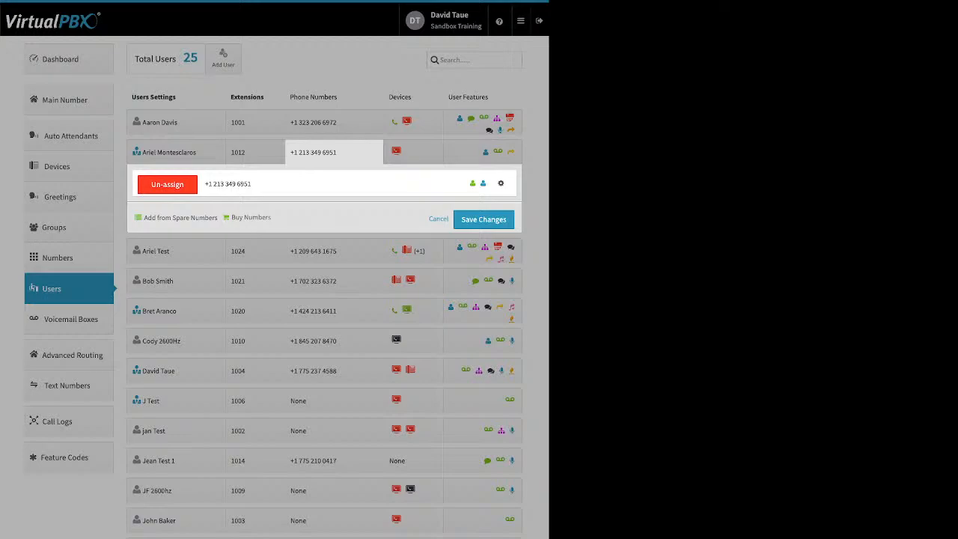
left_click(336, 122)
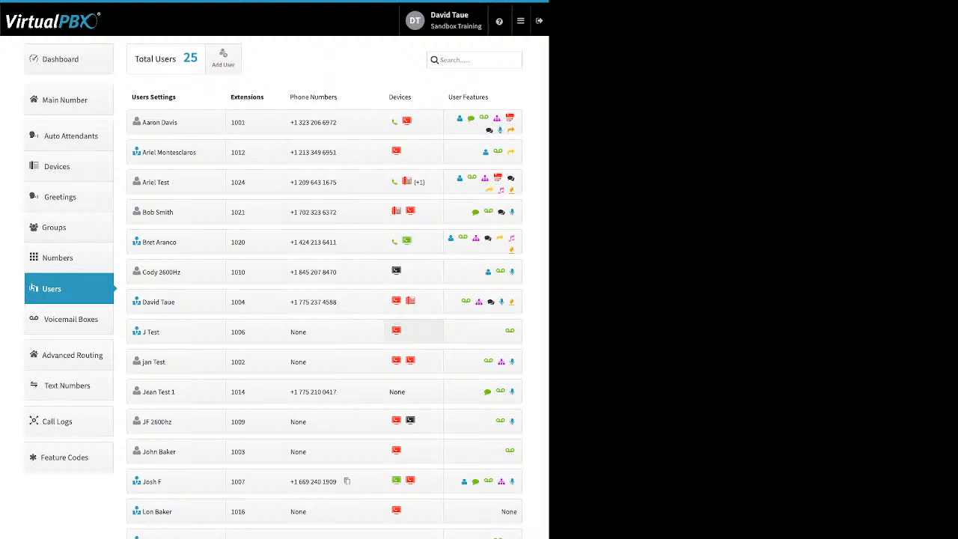
Step: Try to set up a new soft phone using the VirtualPBX application for the user at extension 1006, and cancel the device form
left_click(396, 330)
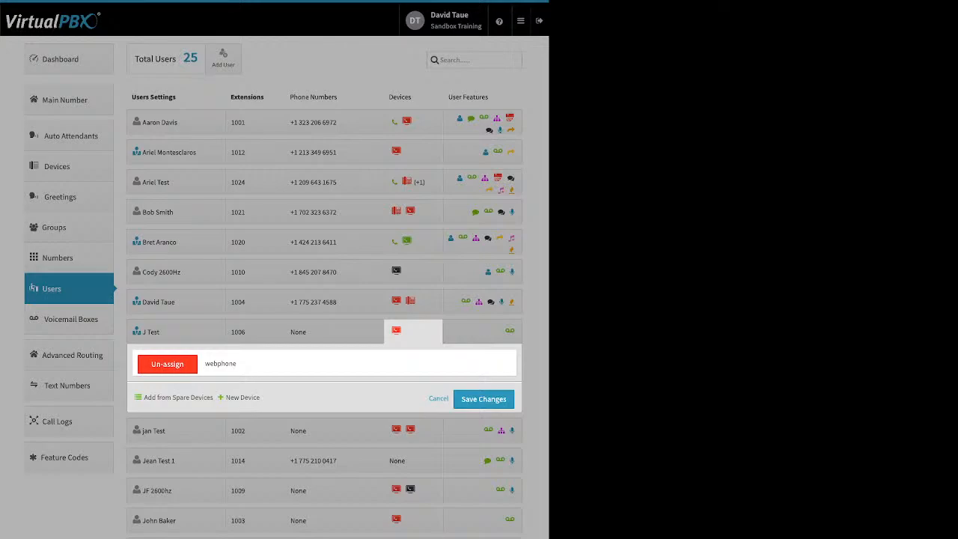
left_click(242, 397)
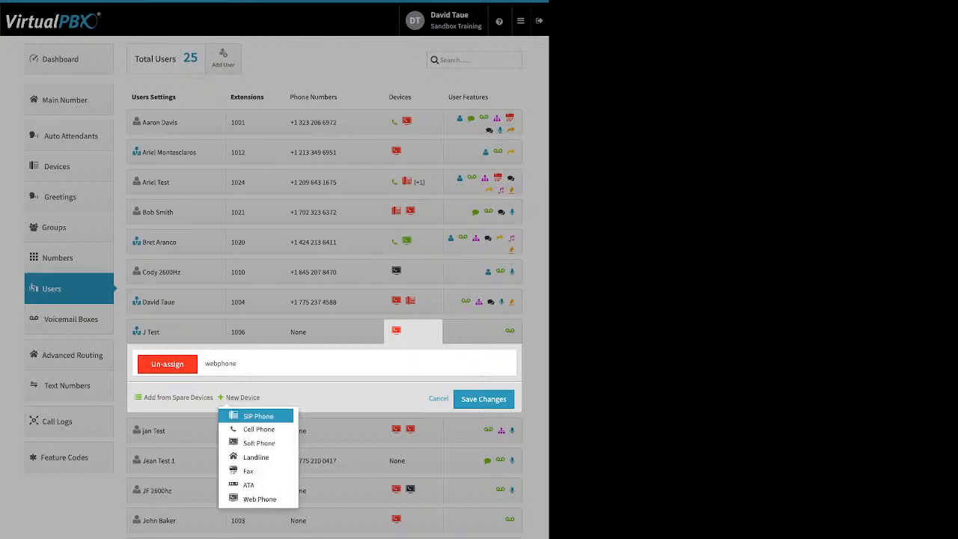
left_click(258, 442)
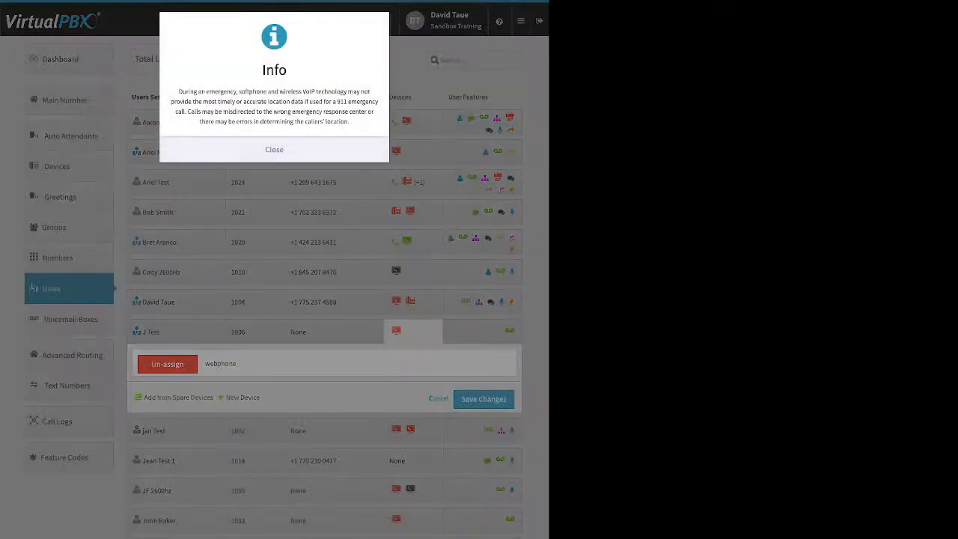
left_click(274, 150)
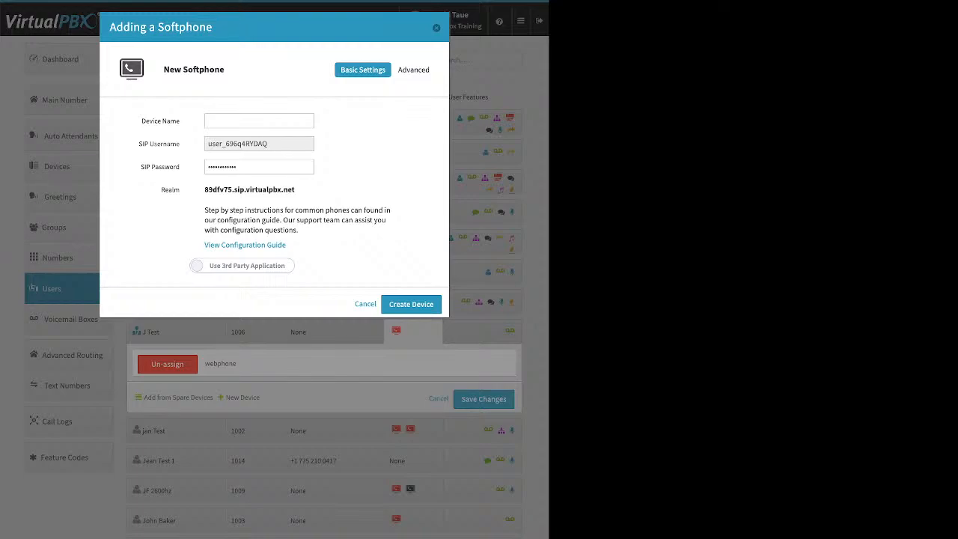
left_click(196, 266)
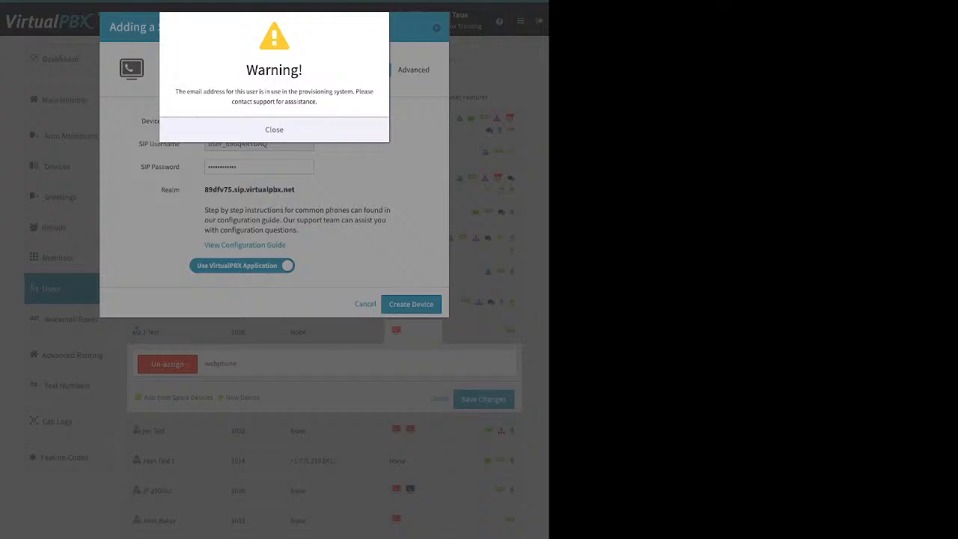
left_click(274, 130)
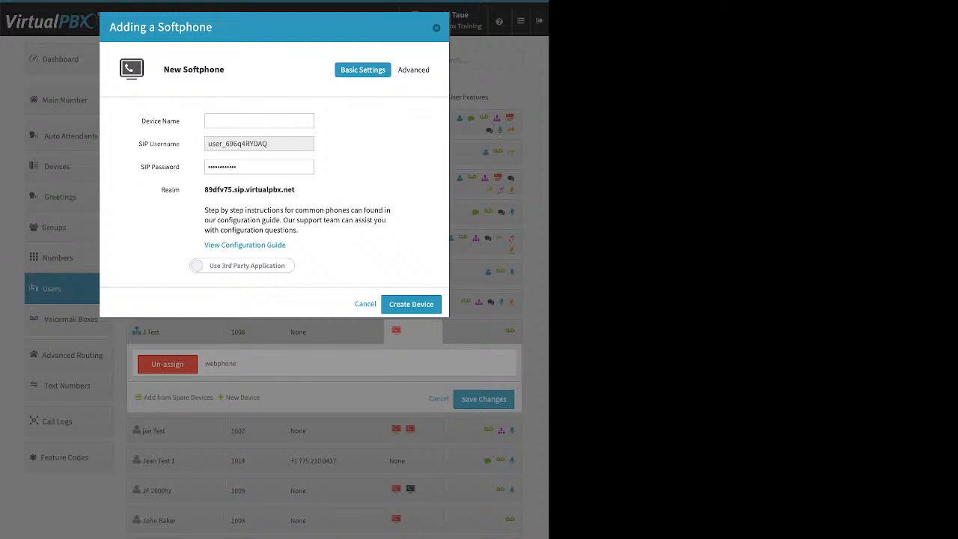
key("Escape")
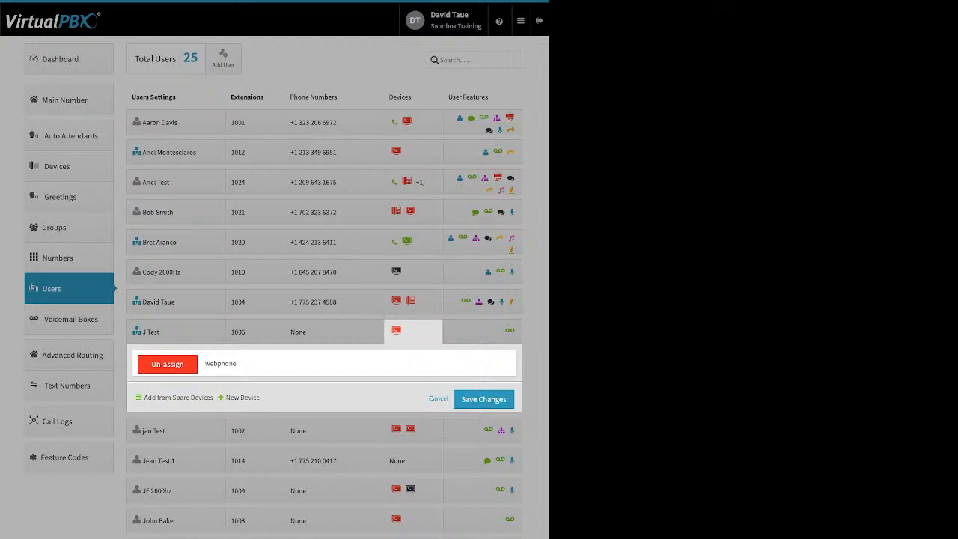
Step: Open the new web phone form for the user at extension 1006 and close it without creating the device
left_click(242, 397)
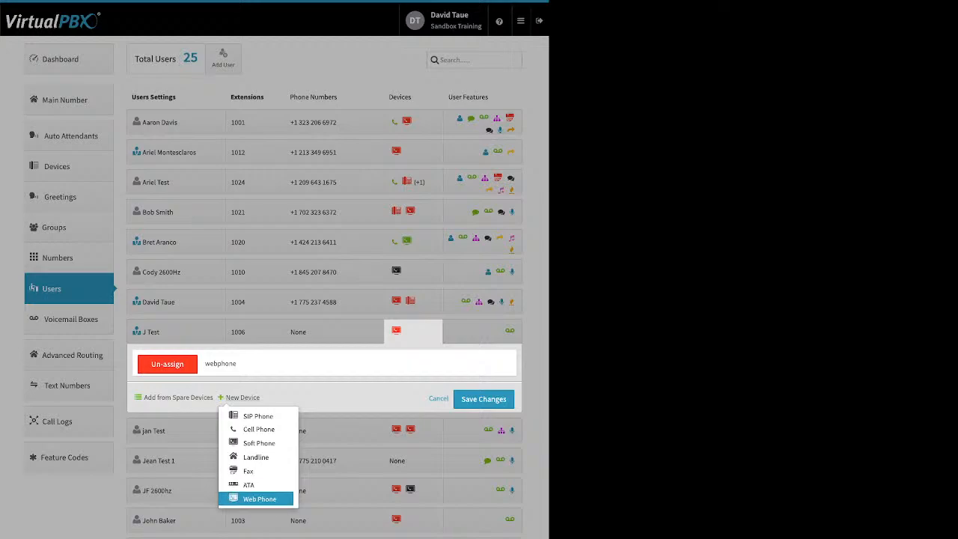
key("Return")
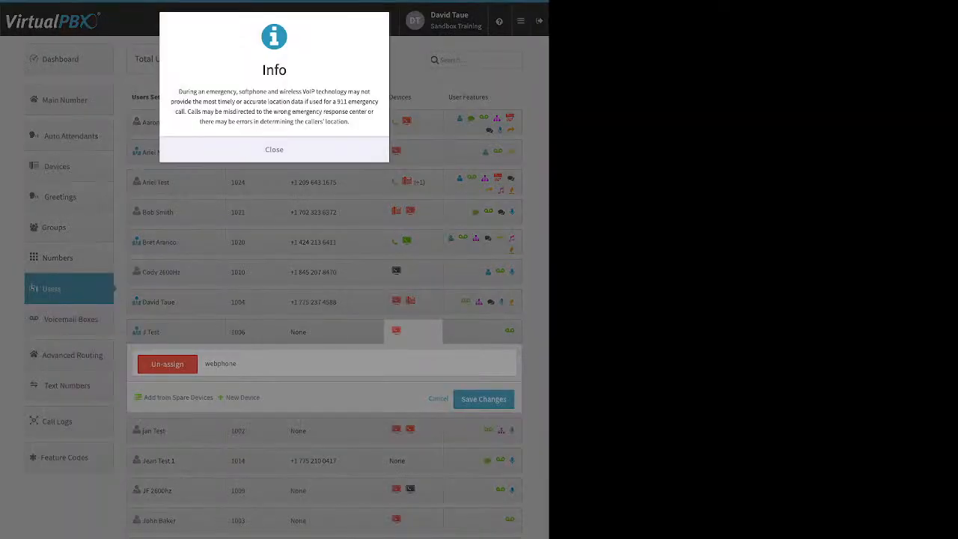
key("Return")
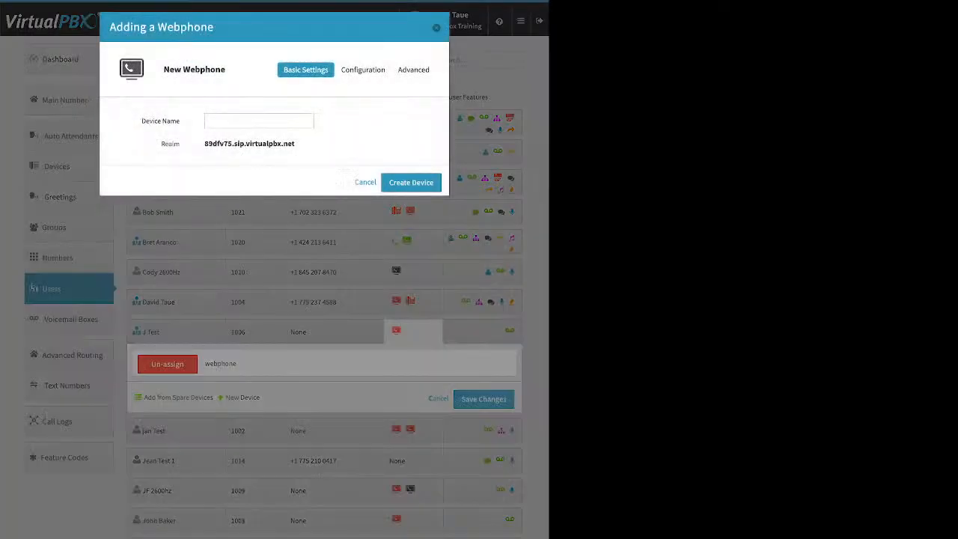
key("Escape")
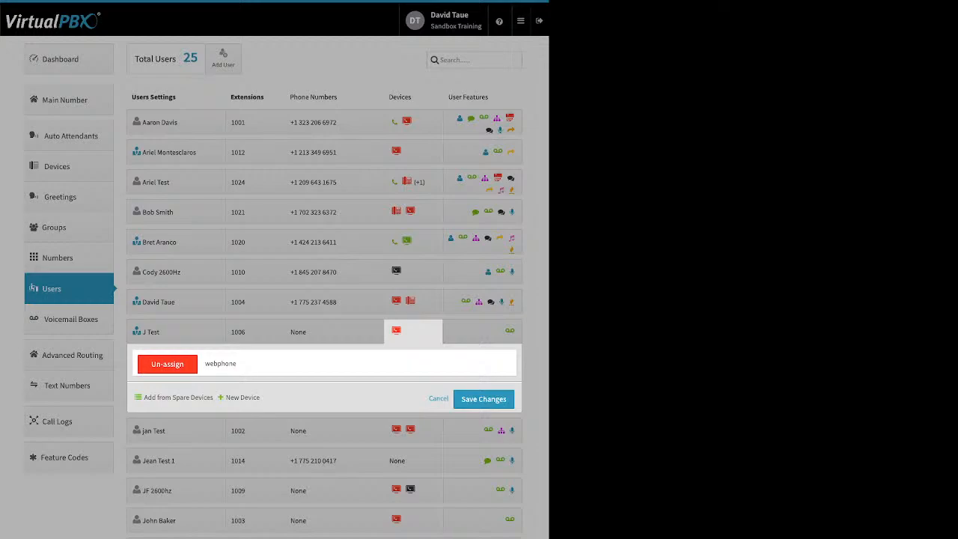
Step: Open the features of the user at extension 1001 and check the Caller-ID Number and VirtualText Application settings
left_click(483, 122)
left_click(482, 123)
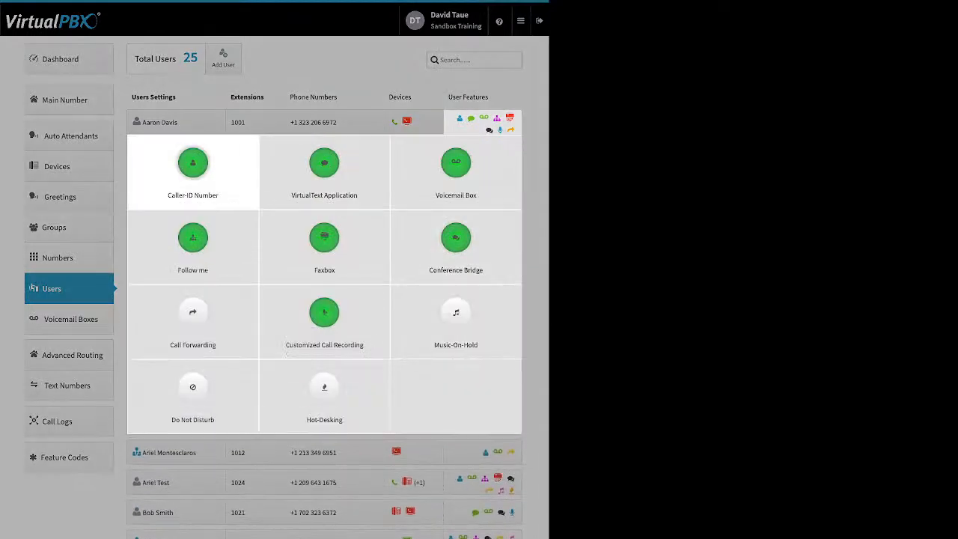
left_click(193, 165)
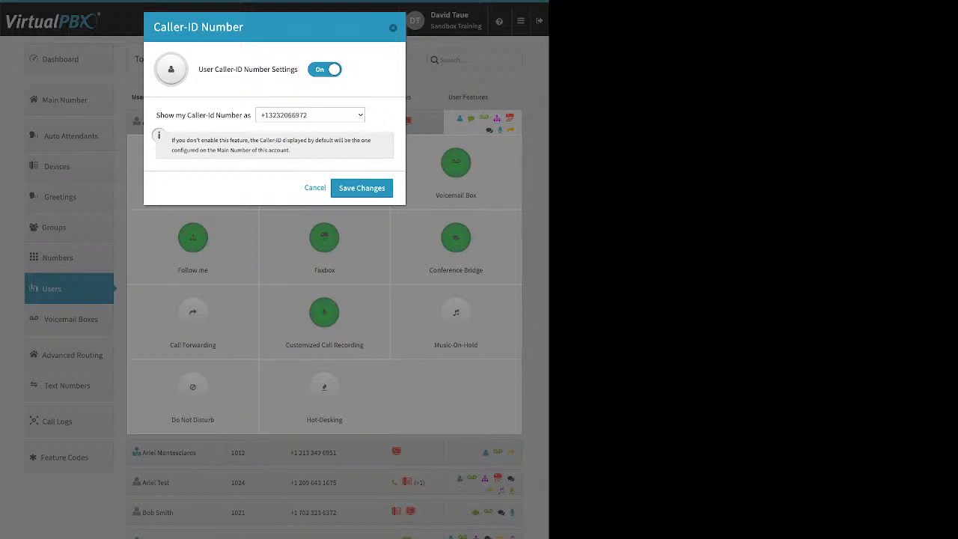
key("Escape")
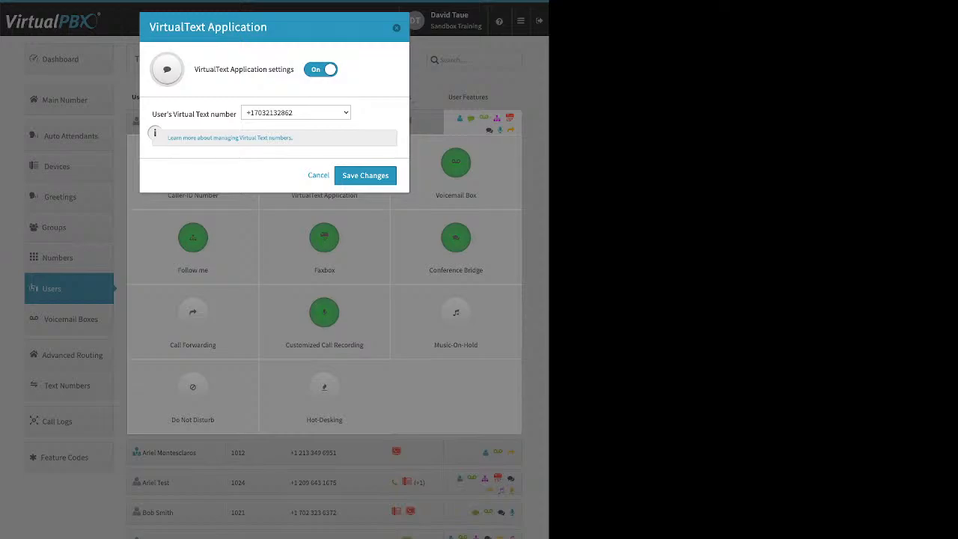
key("Escape")
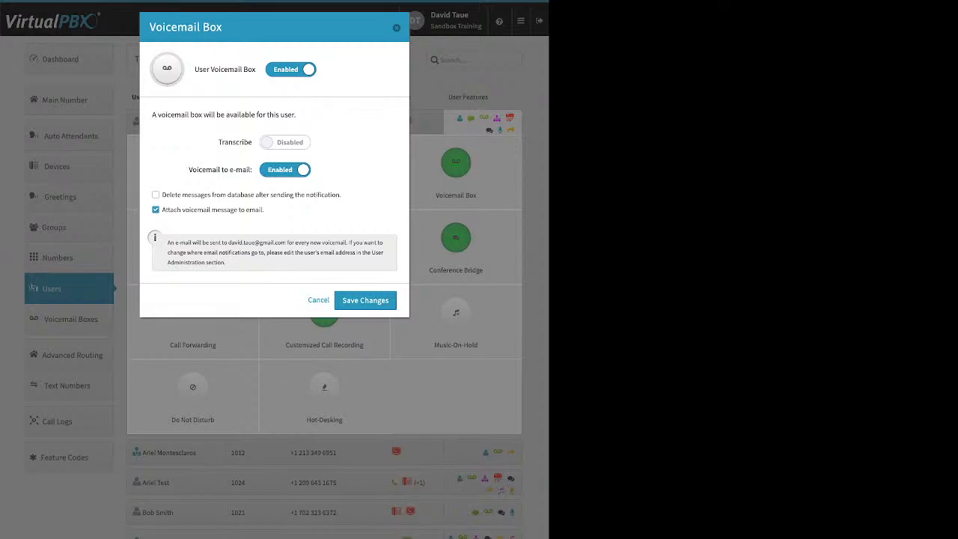
Step: Try the voicemail box option for deleting messages from the database after sending the notification, and close the dialog without saving
left_click_drag(218, 143, 252, 143)
left_click_drag(342, 194, 187, 194)
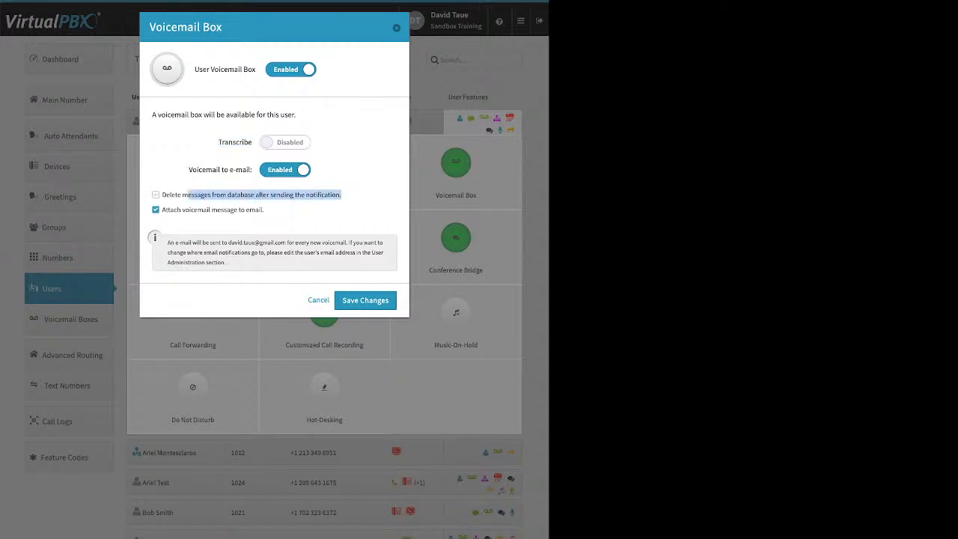
left_click(156, 195)
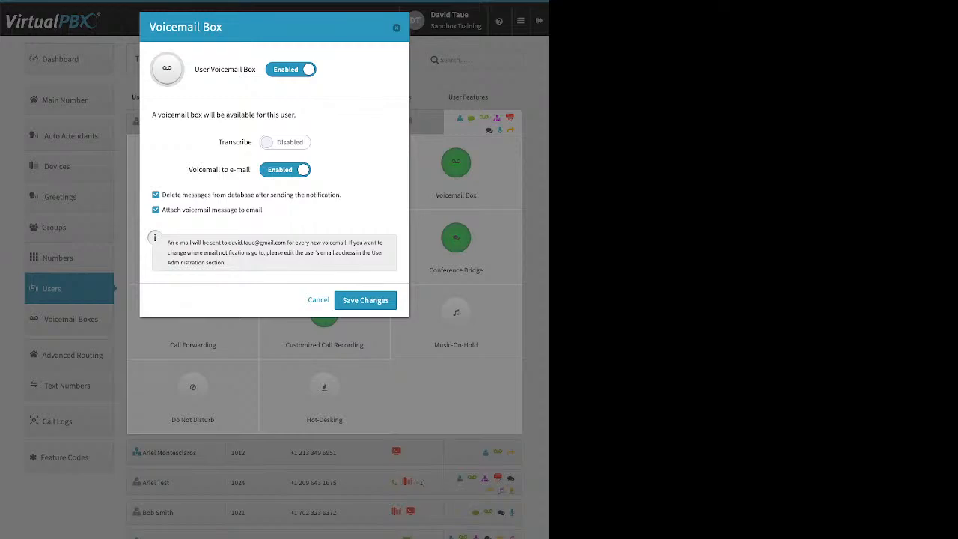
key("Escape")
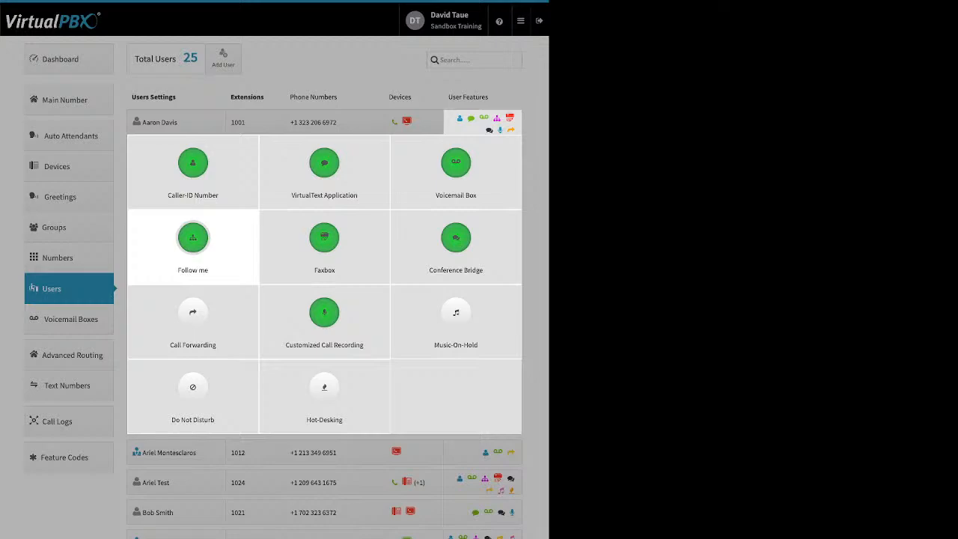
Step: Try overlapping Follow me ring intervals for SandTRDT and demo device, redistribute them evenly, and disable Follow me for extension 1001
left_click(192, 238)
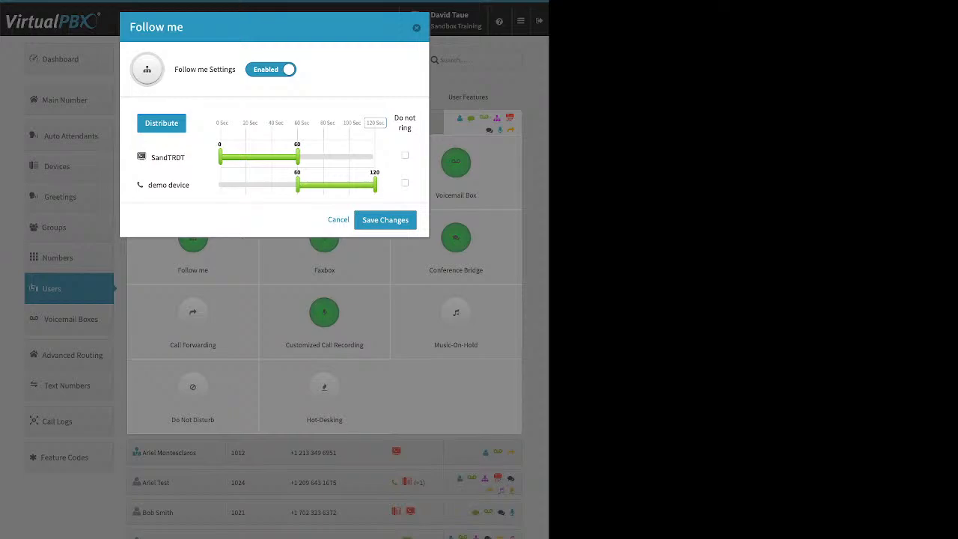
left_click(375, 123)
key("Return")
left_click_drag(297, 157, 265, 185)
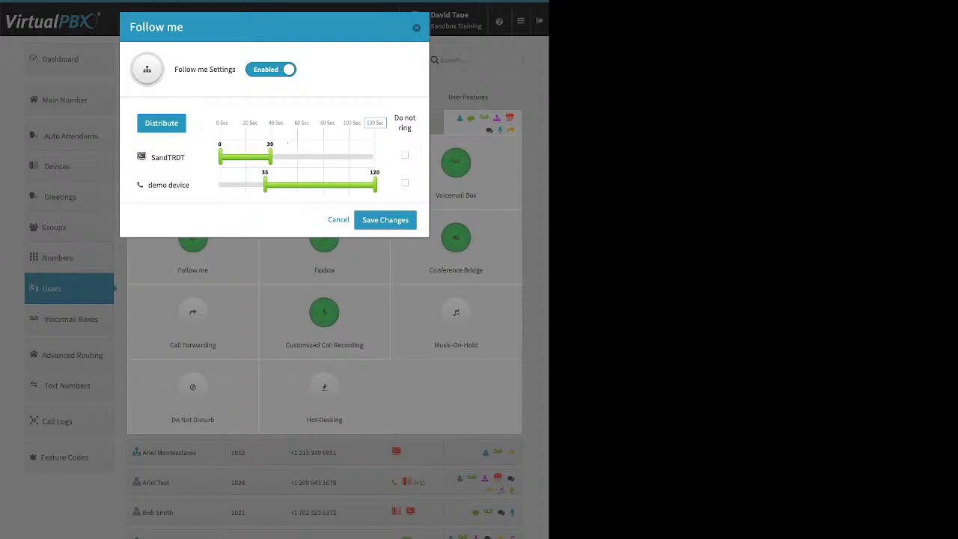
left_click(161, 123)
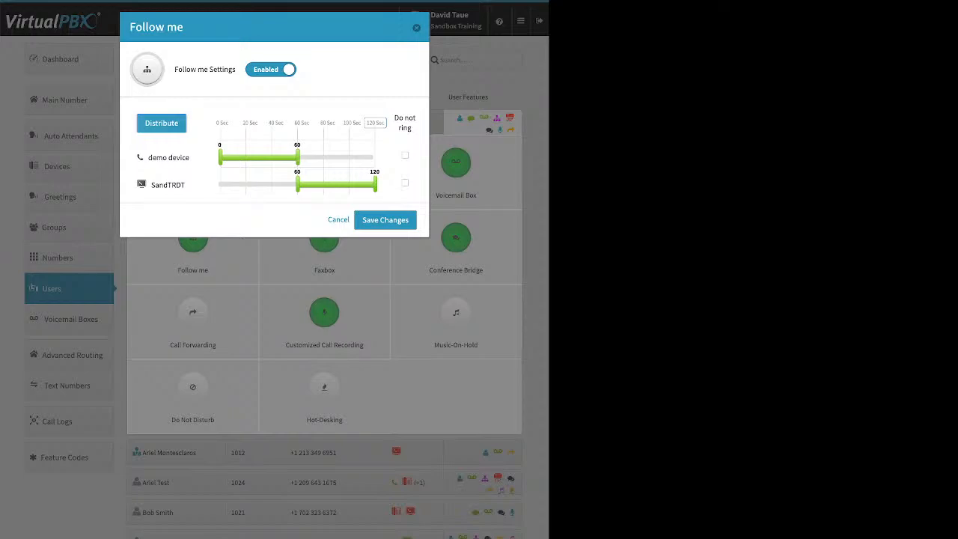
left_click(270, 69)
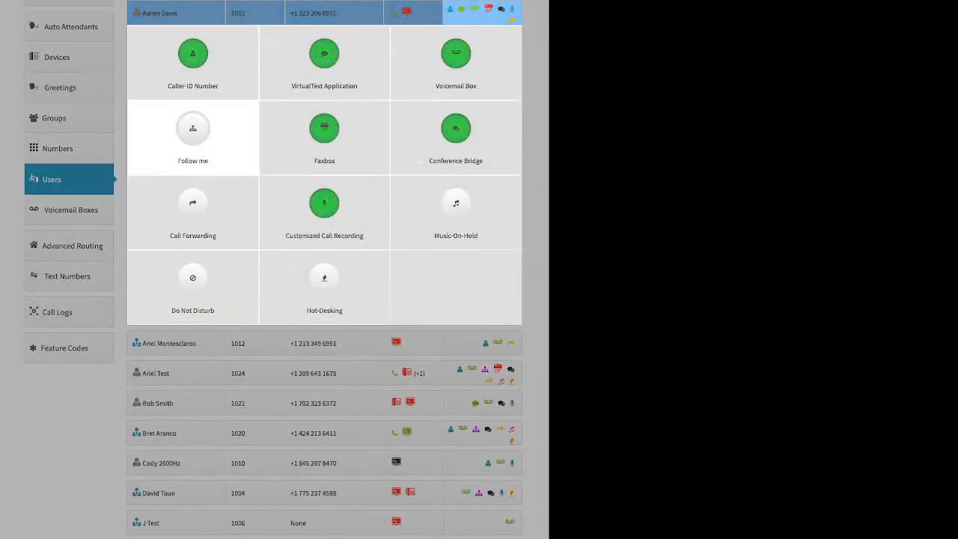
Step: Enable Follow me for extension 1001 with SandTRDT ringing from 0 to 60 seconds and demo device from 60 to 120 seconds, and save
left_click(193, 132)
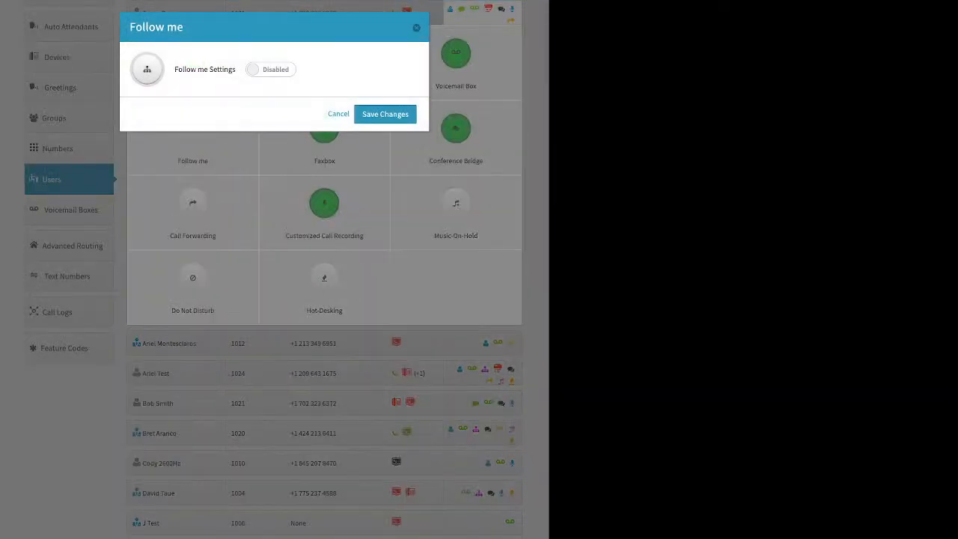
left_click(271, 69)
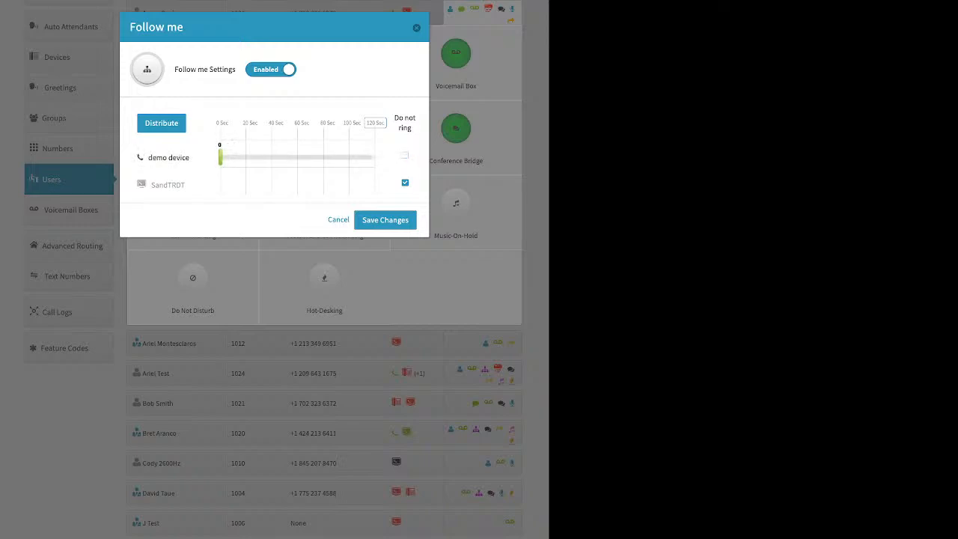
left_click_drag(220, 184, 276, 184)
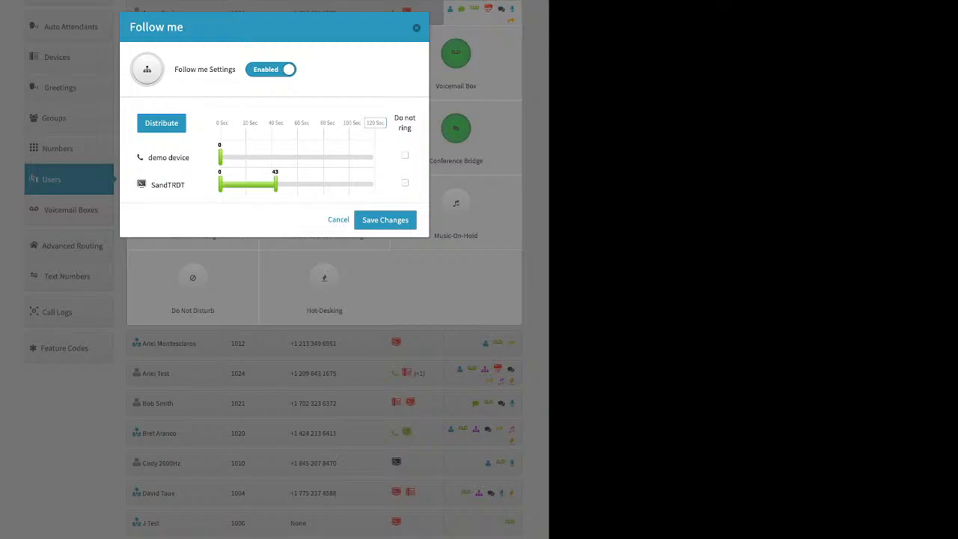
left_click_drag(220, 157, 293, 157)
left_click(161, 123)
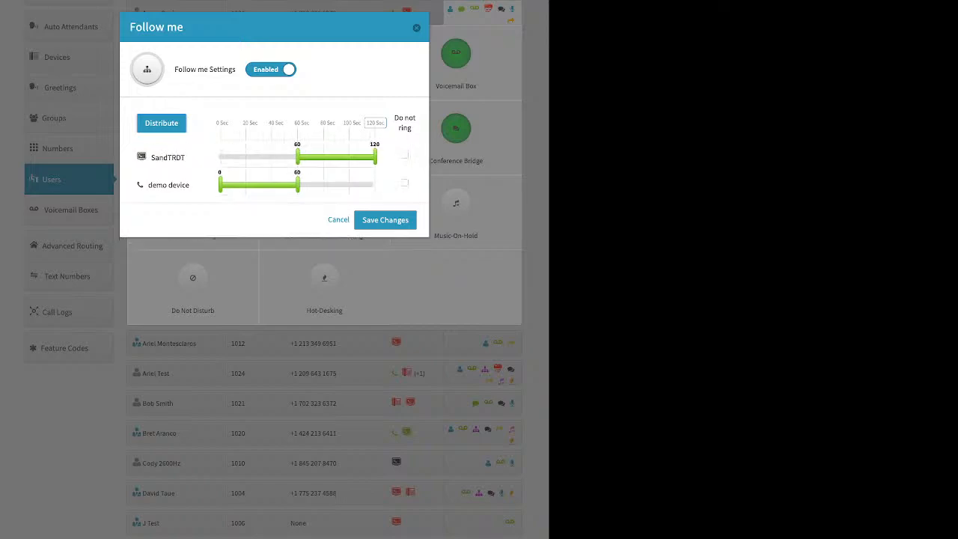
left_click(161, 123)
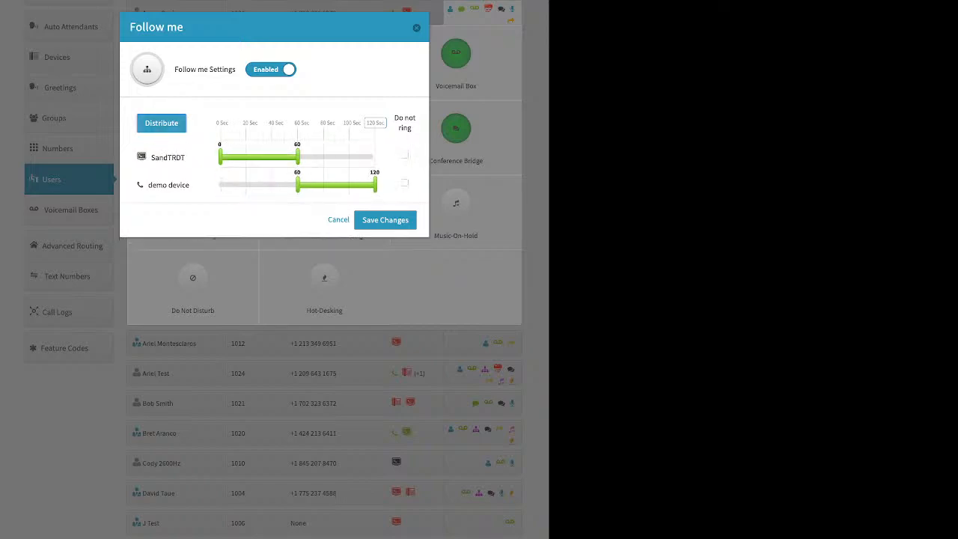
left_click(385, 220)
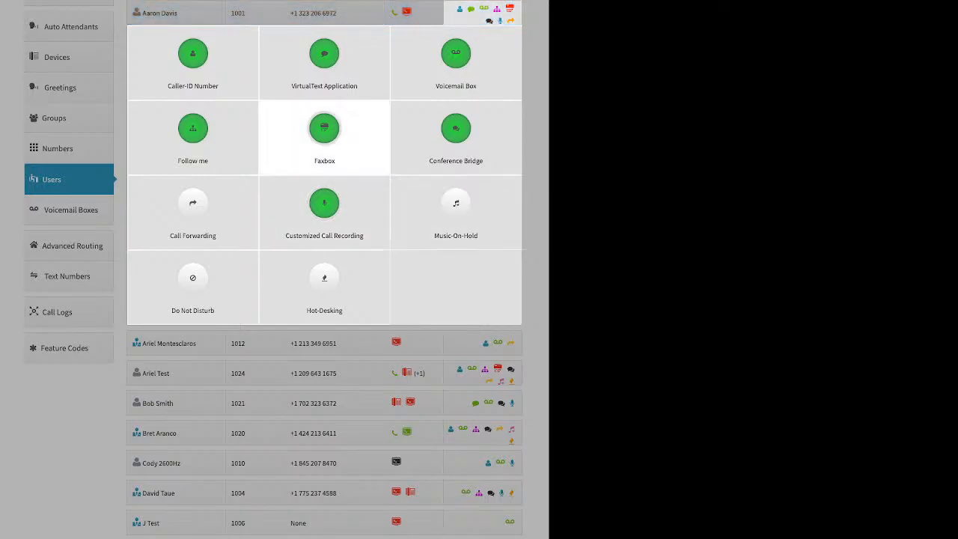
Step: Check the Faxbox number options for the user at extension 1001 and close the settings without saving
left_click(324, 128)
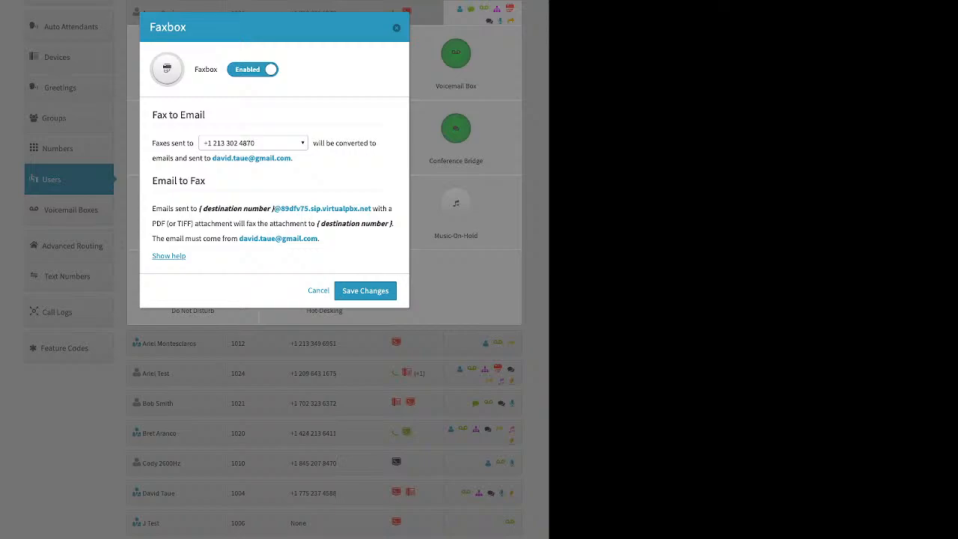
left_click(253, 143)
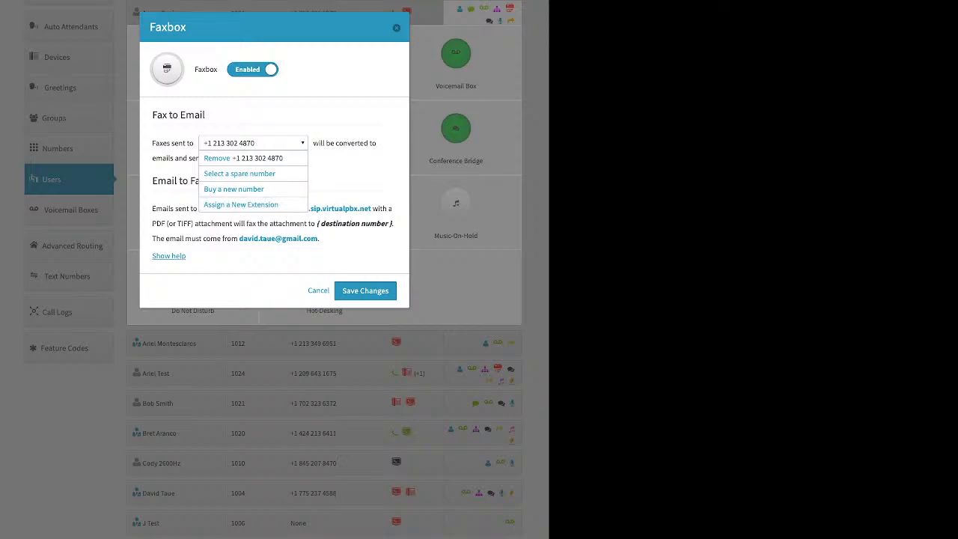
left_click(318, 290)
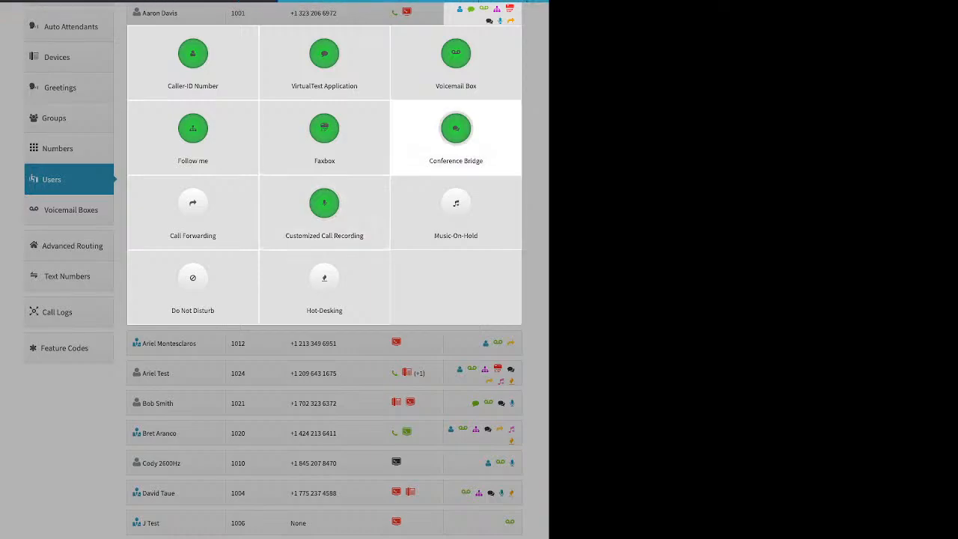
Step: Review the conference room PIN and video conferencing options and the call forwarding settings for extension 1001 without saving
left_click(456, 131)
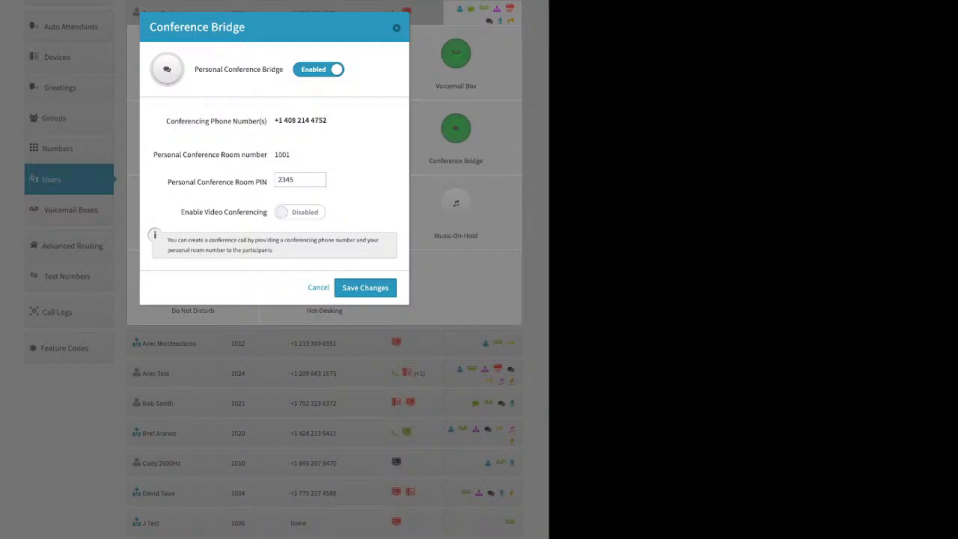
left_click_drag(168, 182, 267, 182)
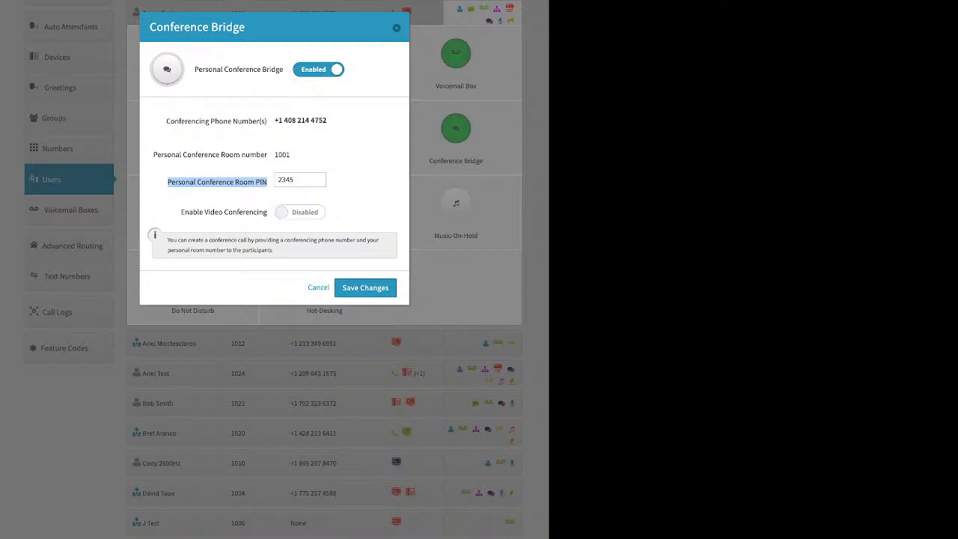
left_click_drag(185, 211, 254, 211)
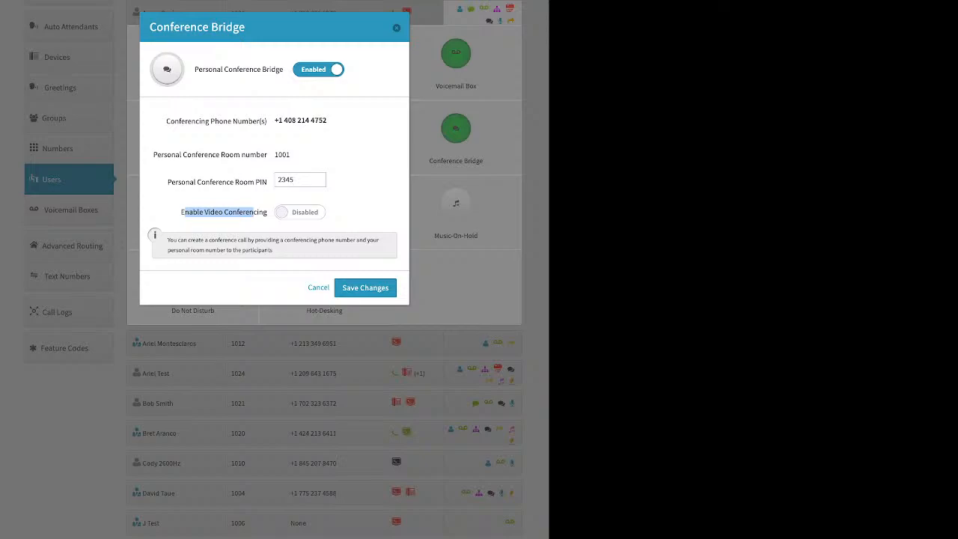
left_click(397, 28)
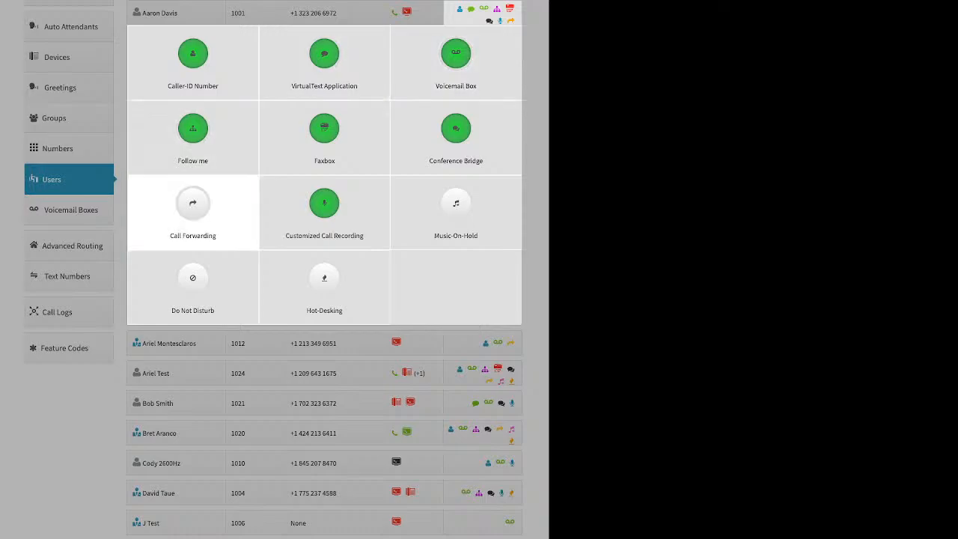
left_click(192, 209)
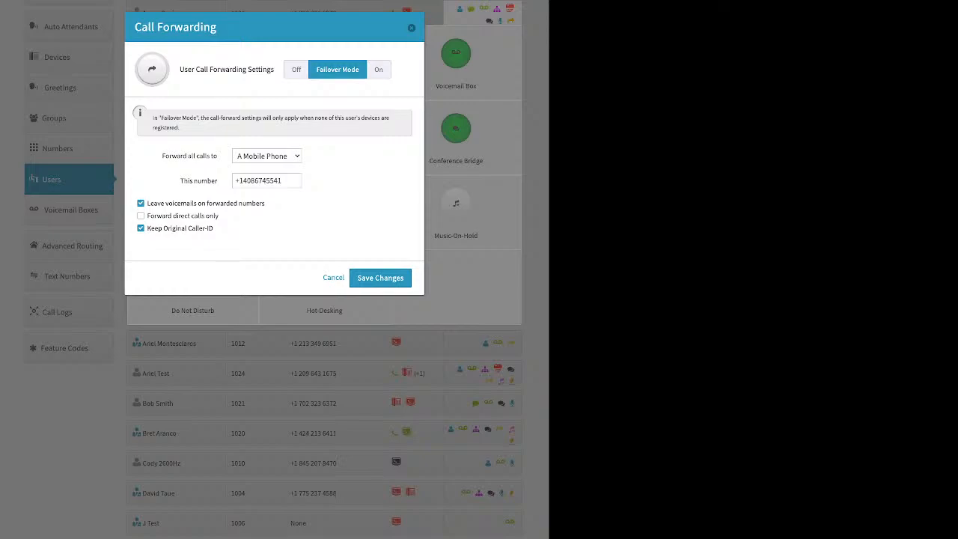
left_click(411, 28)
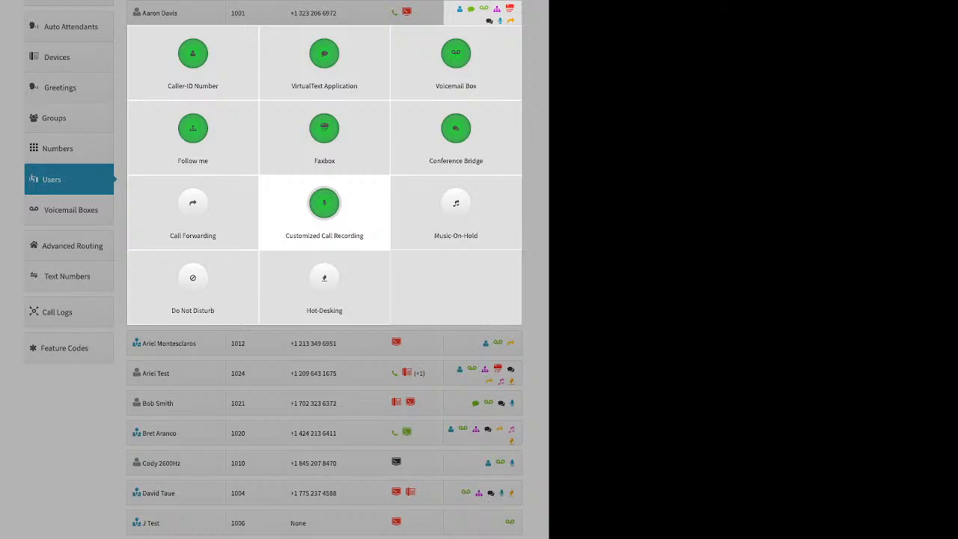
Step: Set inbound and outbound, internal and external call recording for extension 1001 to Account Default (Off)
left_click(324, 210)
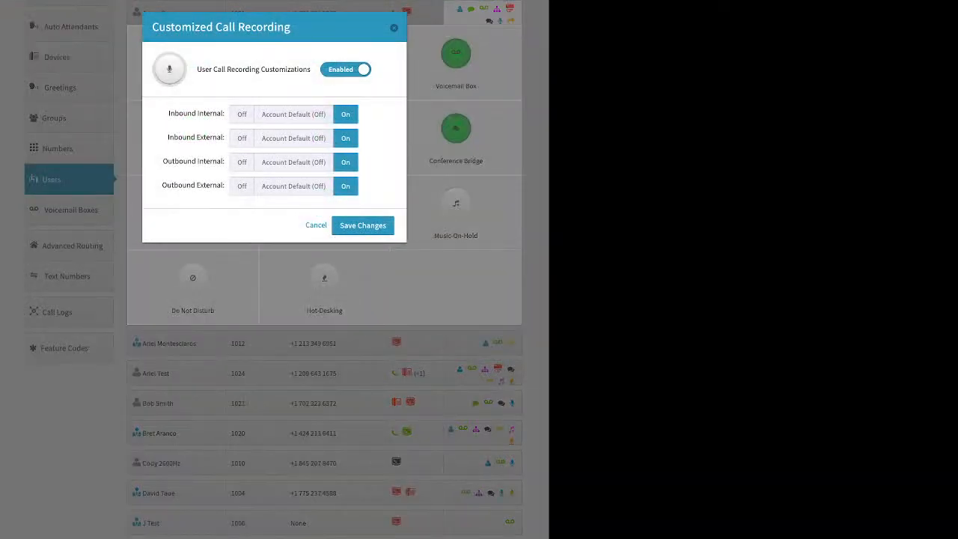
left_click(294, 114)
left_click(293, 138)
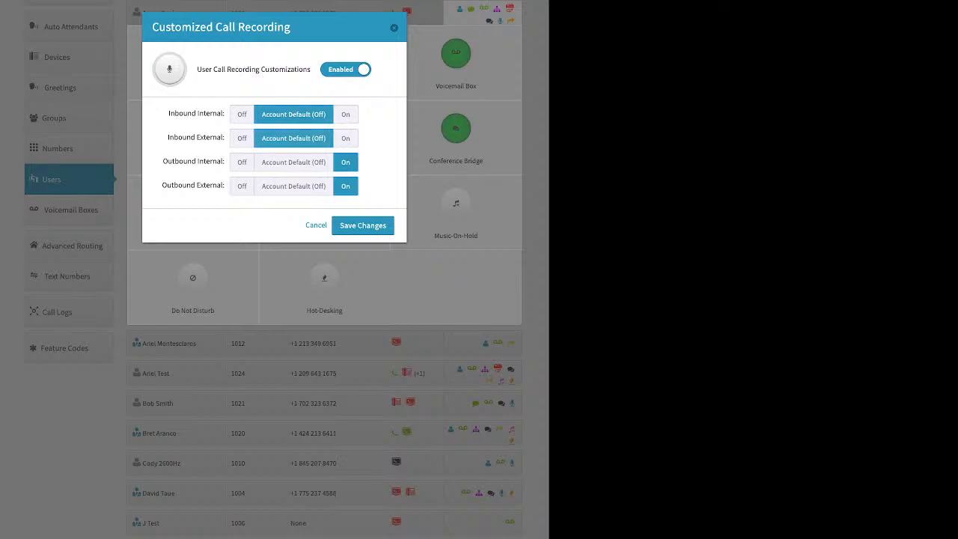
left_click(293, 162)
left_click(293, 186)
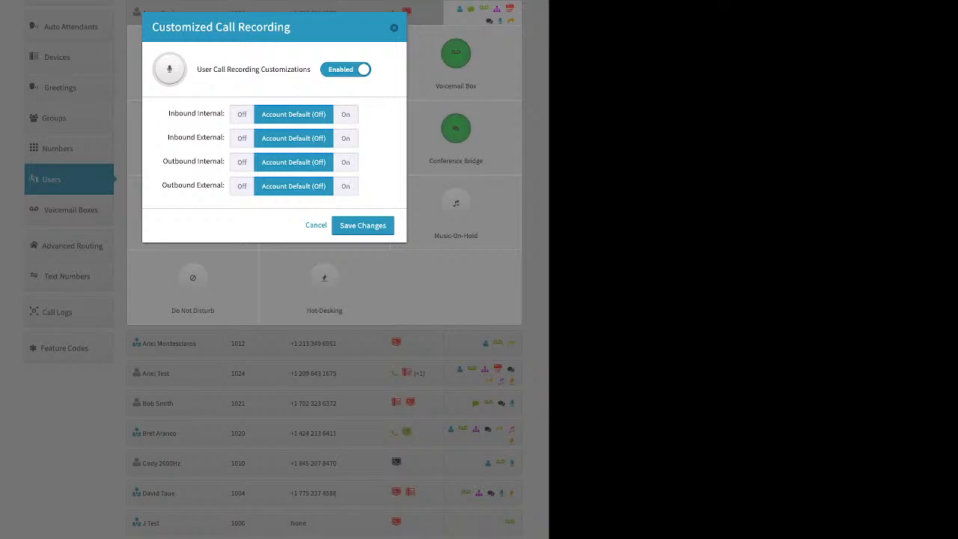
Step: Turn all four inbound and outbound call recording options for extension 1001 On and close the settings without saving
left_click(345, 114)
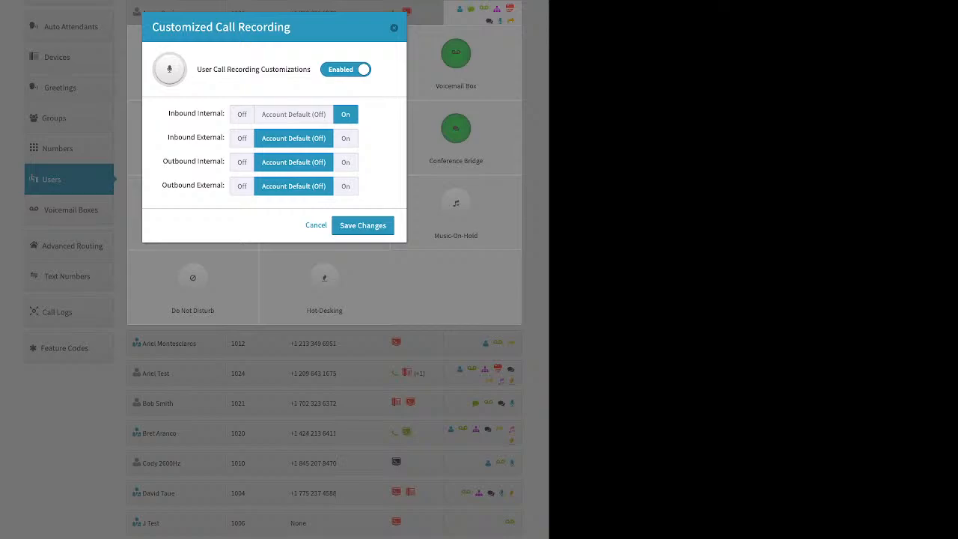
left_click(345, 138)
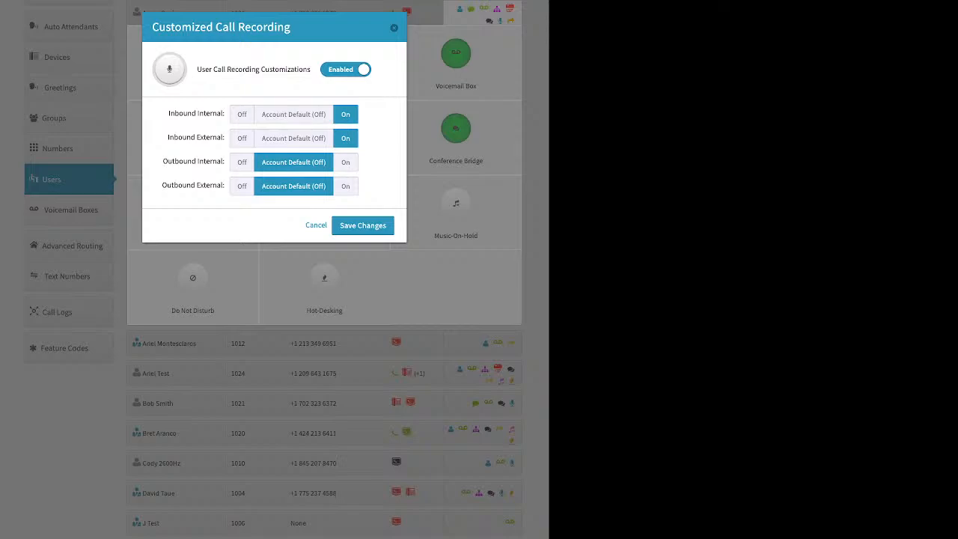
left_click(345, 162)
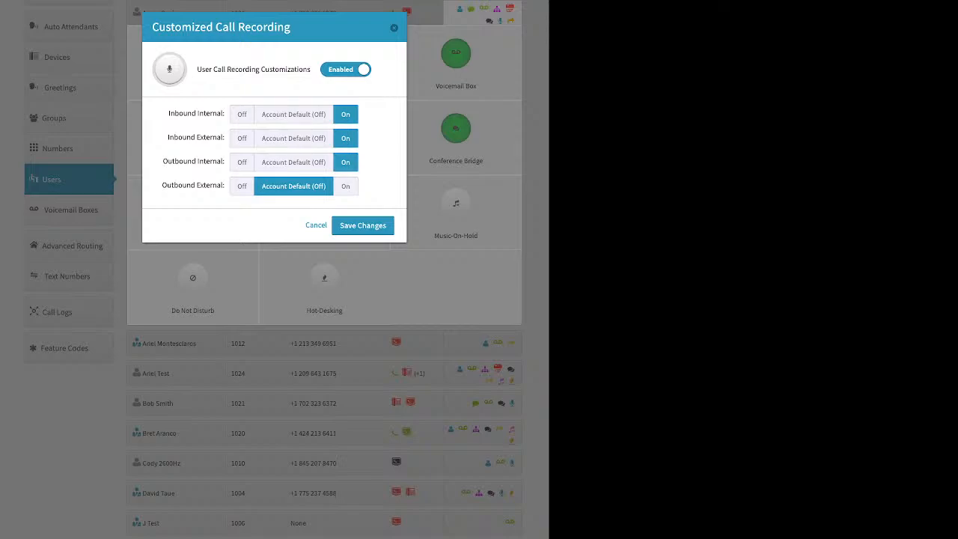
left_click(345, 186)
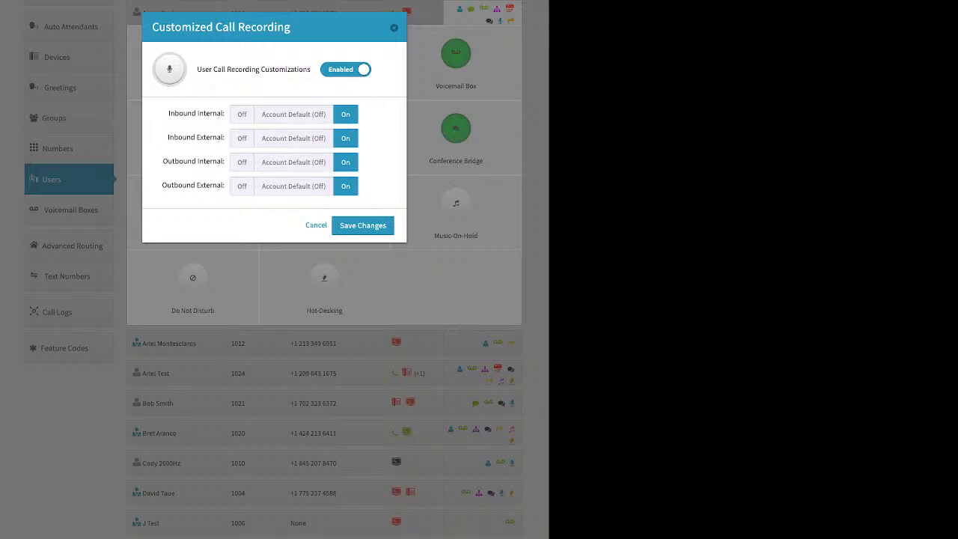
left_click(394, 28)
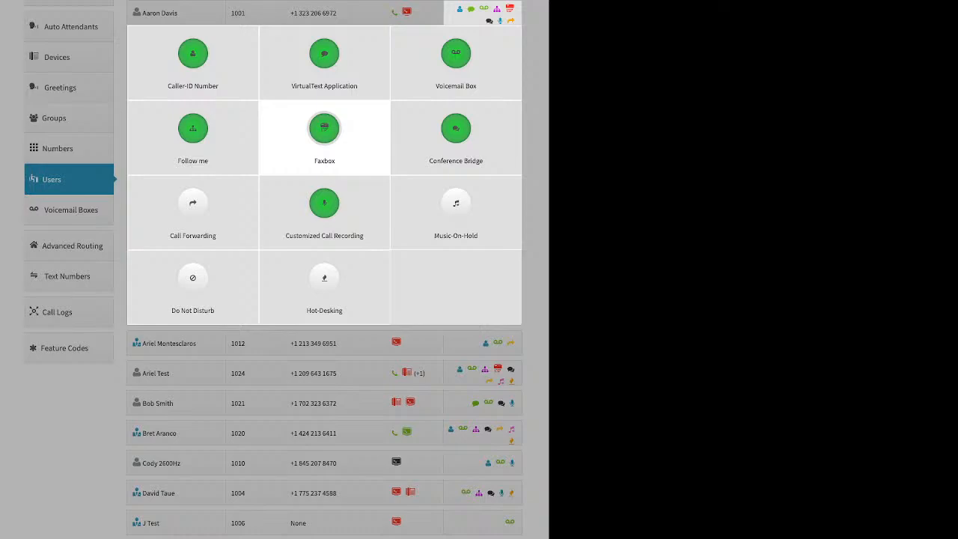
Step: Enable Music-On-Hold for extension 1001, show the file upload option, and close the settings without saving
left_click(456, 209)
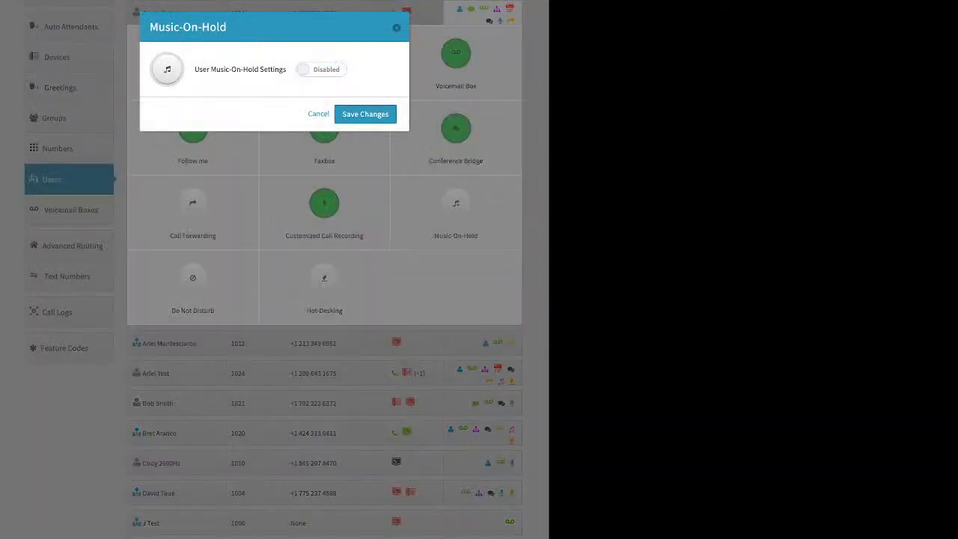
left_click(321, 69)
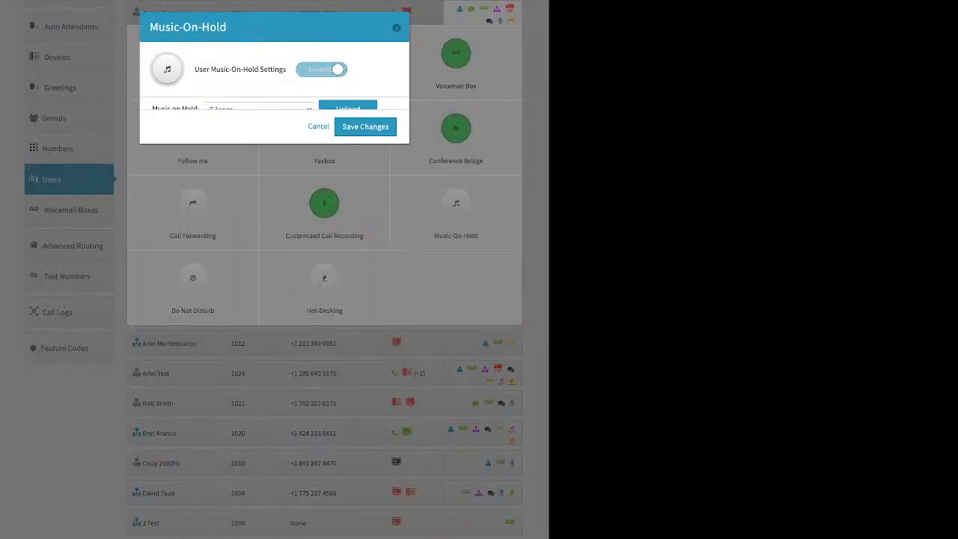
left_click(348, 114)
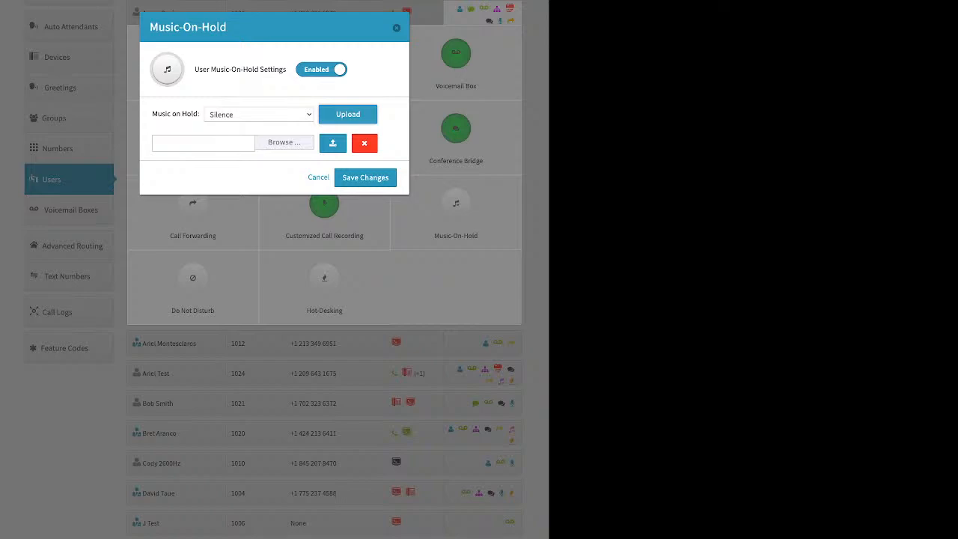
left_click(397, 28)
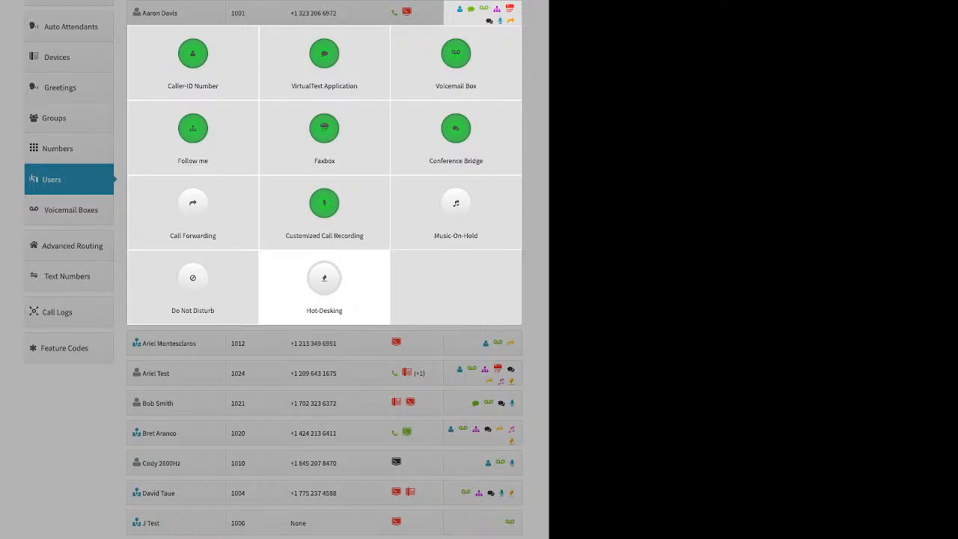
Step: Enable Hot-Desking for extension 1001 to review the Hotdesk ID, PIN and multiple-device options, and close without saving
left_click(324, 284)
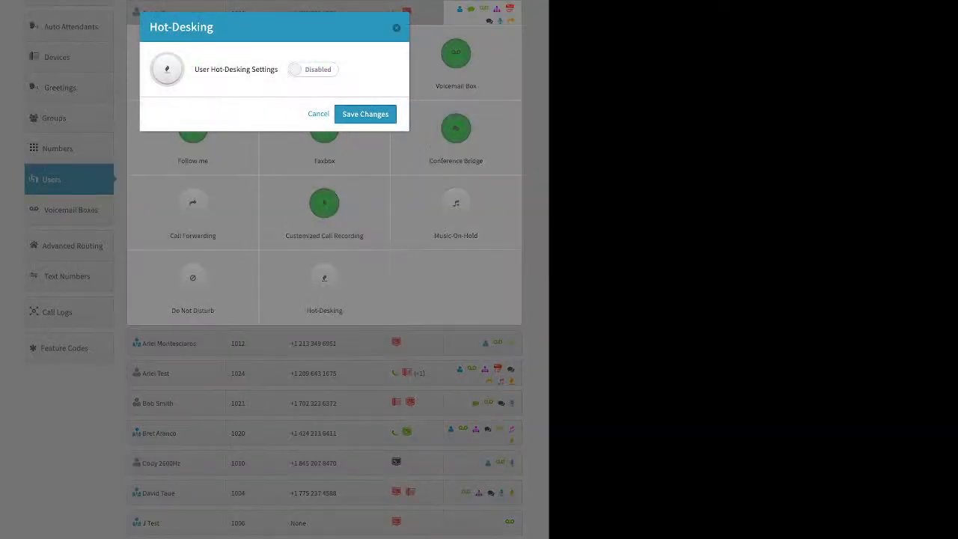
left_click(313, 70)
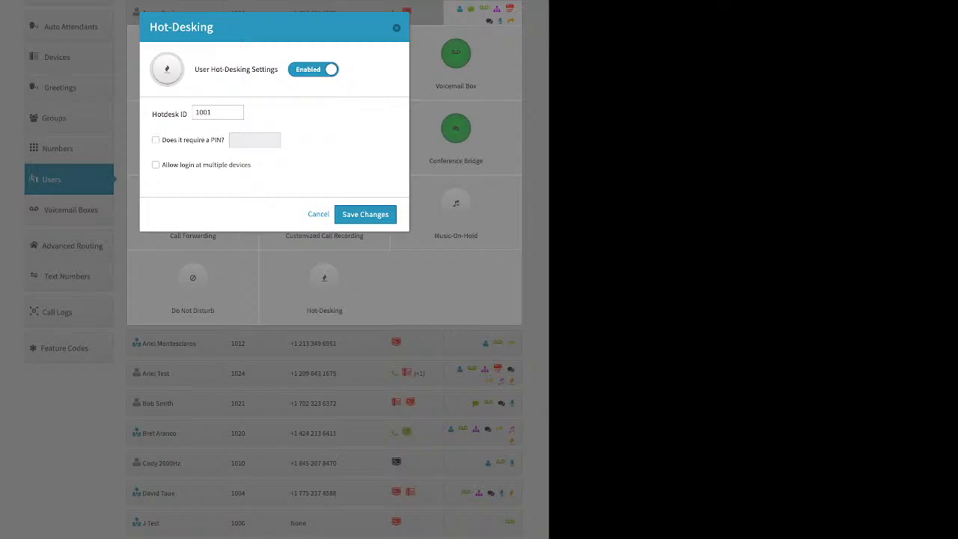
left_click(397, 27)
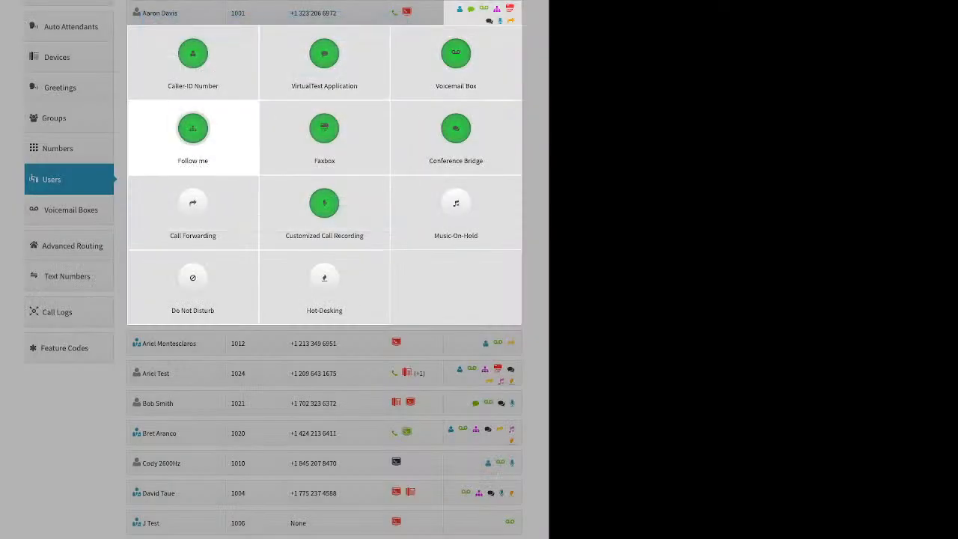
left_click(313, 373)
Step: Review the account's voicemail boxes and the basic fields for adding a new box, and close the form without creating one
left_click(70, 210)
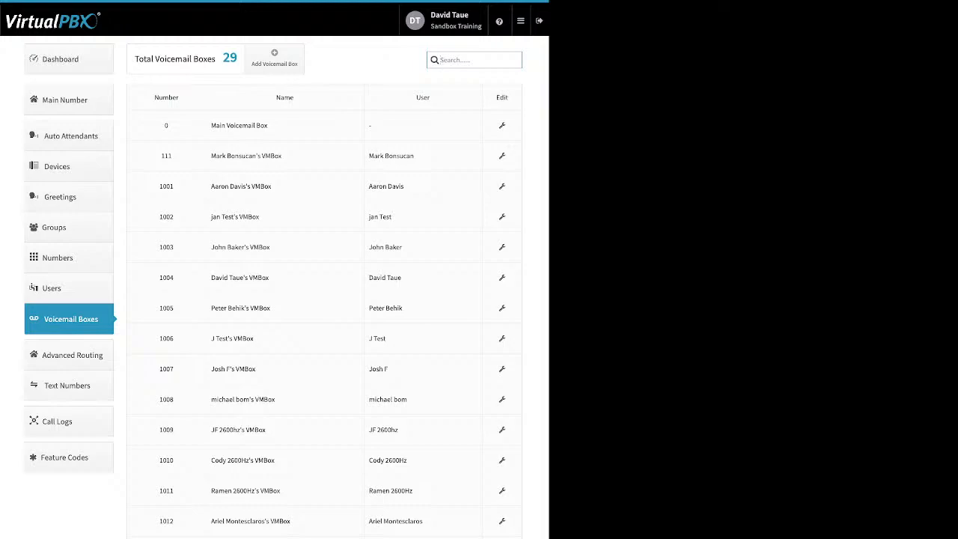
left_click_drag(413, 156, 369, 155)
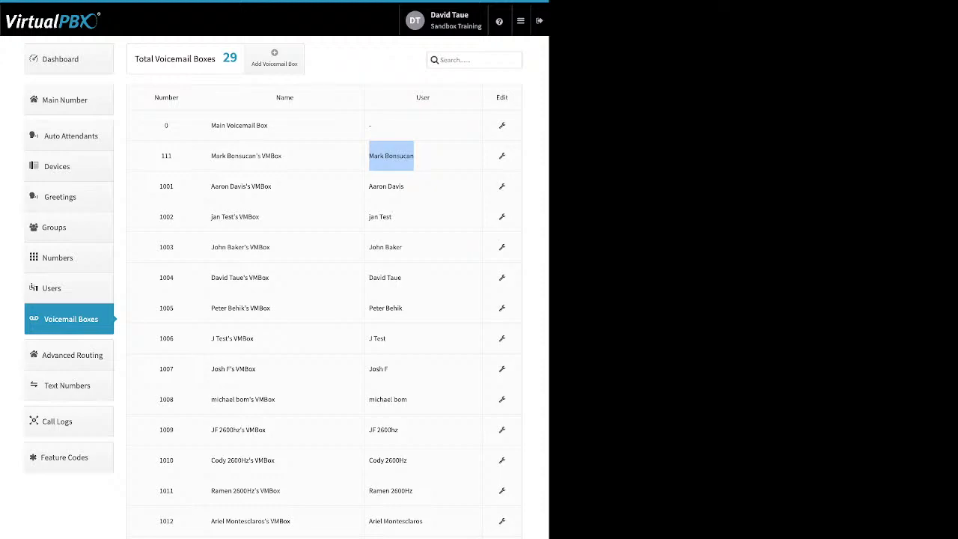
left_click(273, 58)
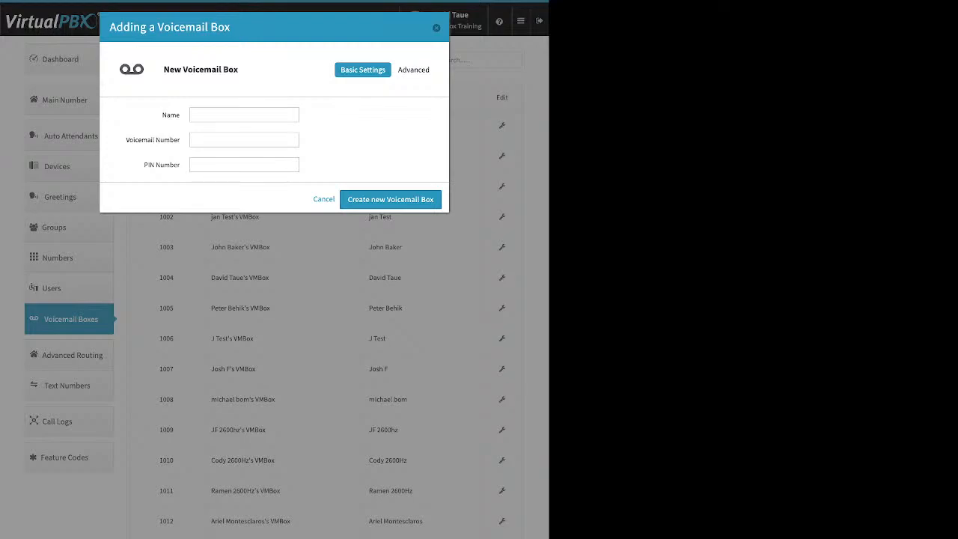
triple_click(163, 165)
left_click(244, 115)
key("Escape")
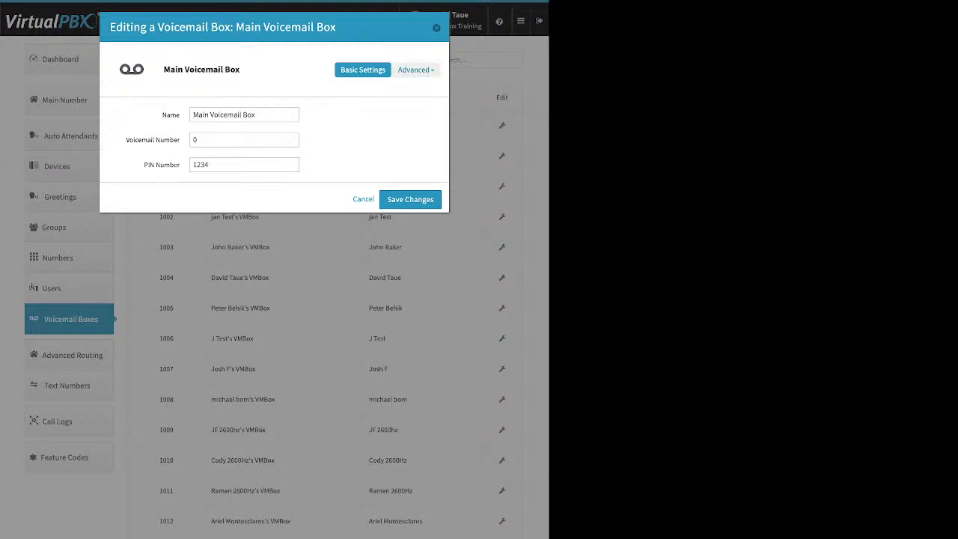
Step: Review the Main Voicemail Box's greeting media, its temporary greeting option, and the entry for adding a notification recipient
left_click(415, 69)
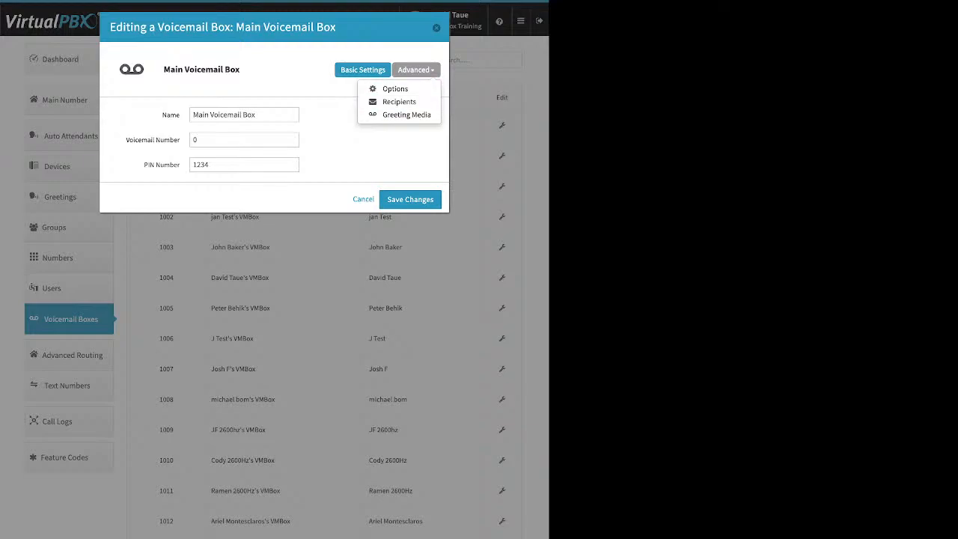
left_click(405, 114)
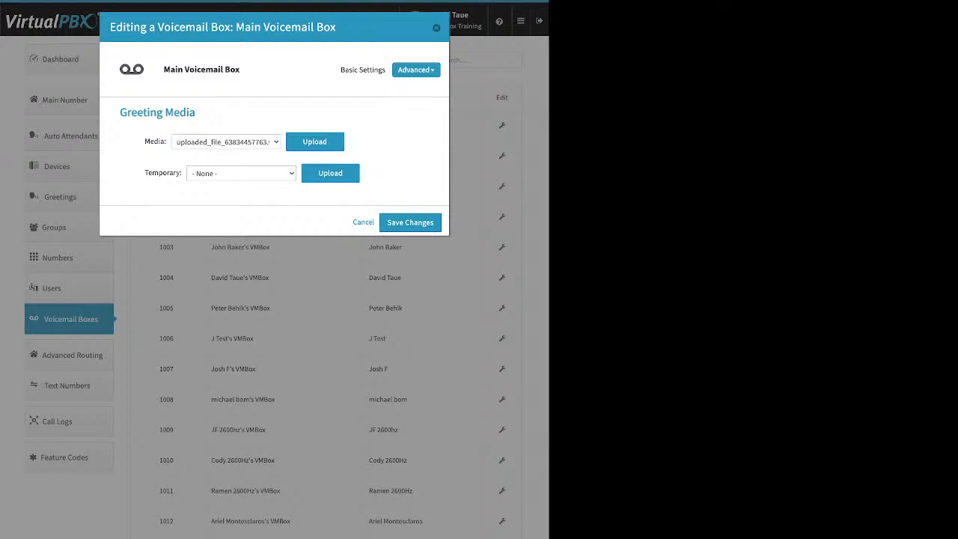
left_click_drag(145, 173, 171, 173)
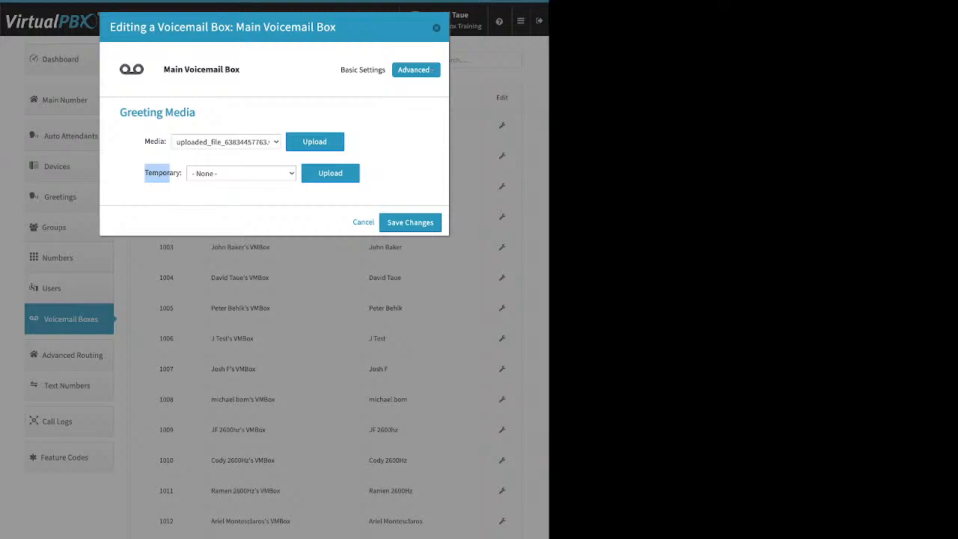
left_click(415, 70)
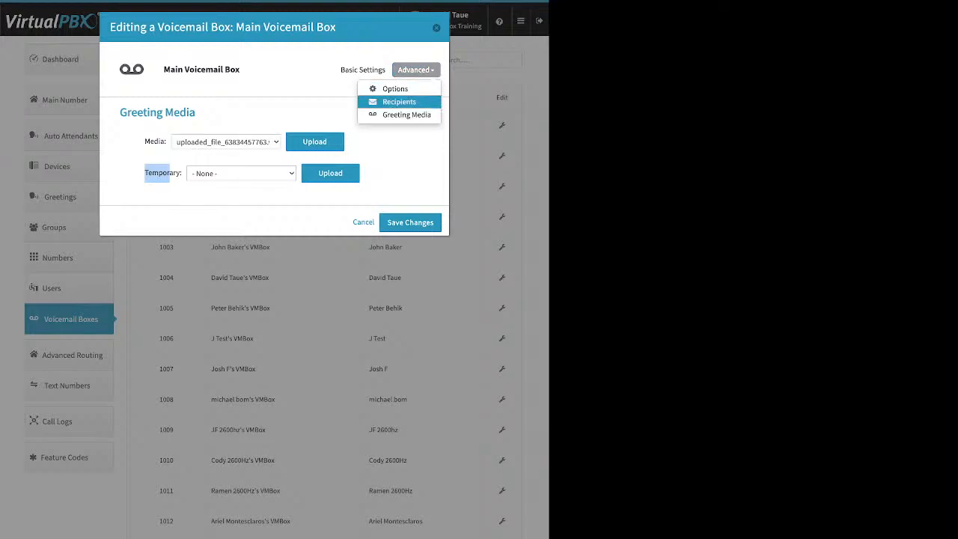
left_click(399, 102)
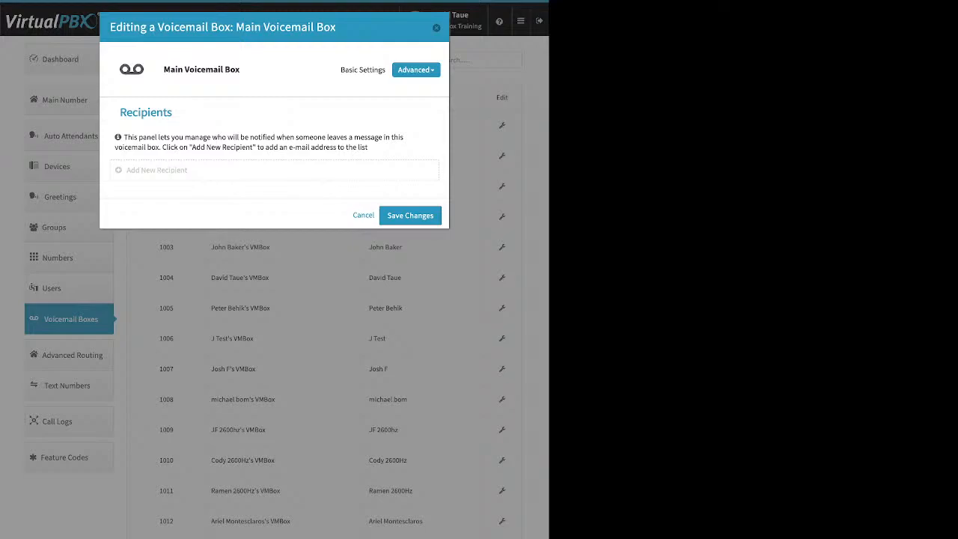
left_click(157, 170)
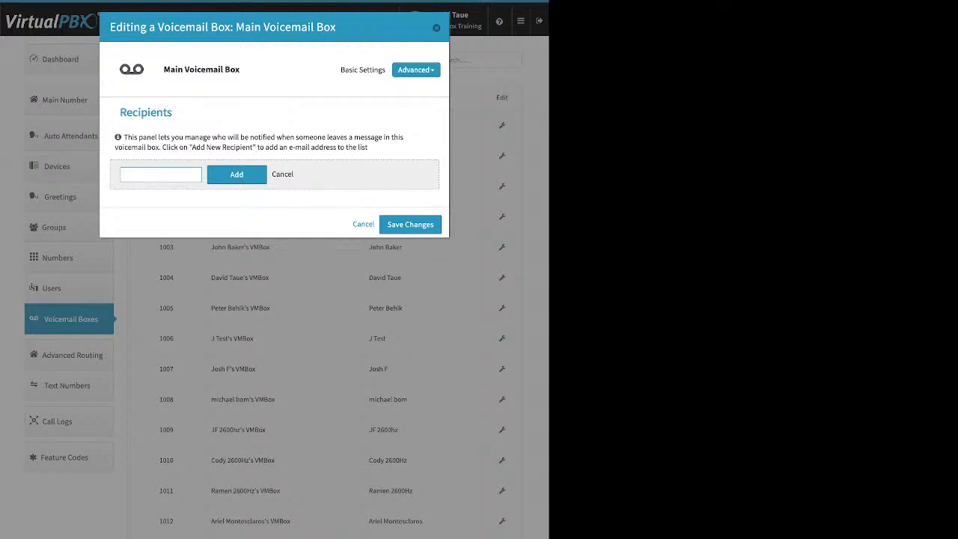
Step: Review the Main Voicemail Box's setup, e-mail attachment and delete-after-notification options, and close the box without saving
left_click(416, 69)
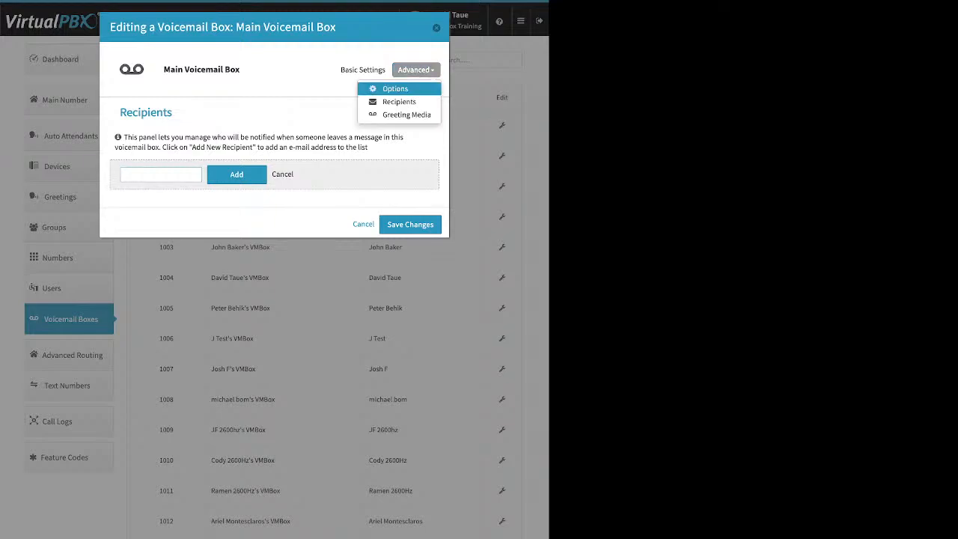
left_click(396, 88)
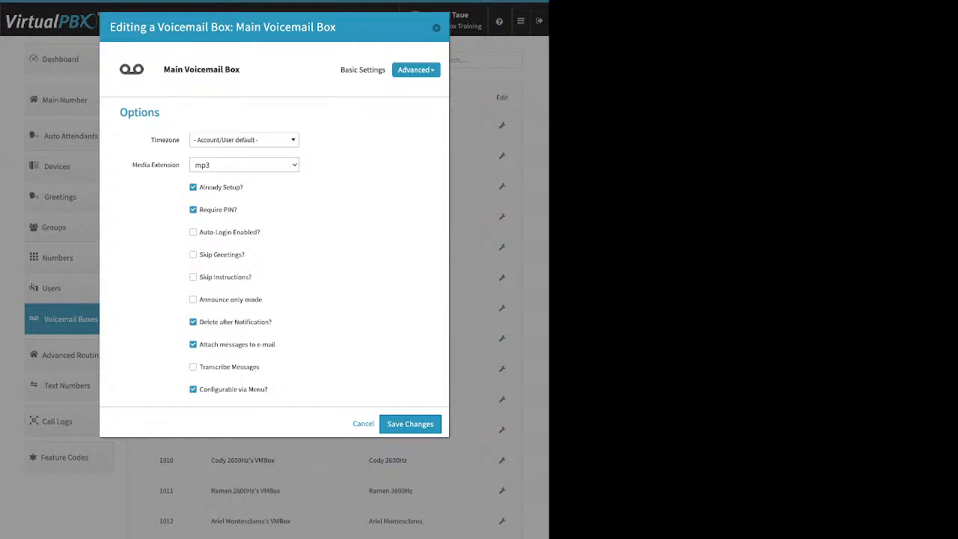
left_click_drag(243, 187, 208, 187)
left_click(261, 190)
left_click_drag(276, 344, 219, 345)
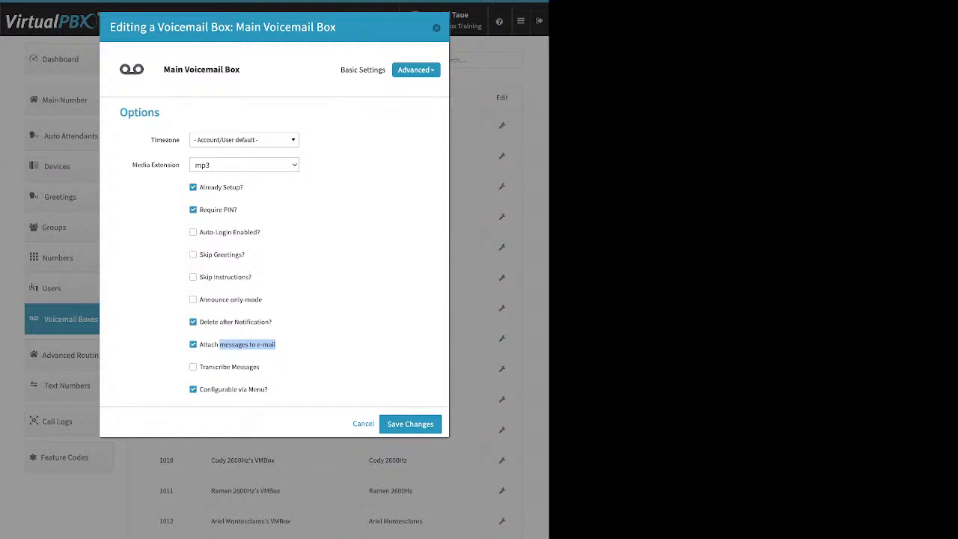
left_click(289, 333)
left_click_drag(272, 321, 219, 321)
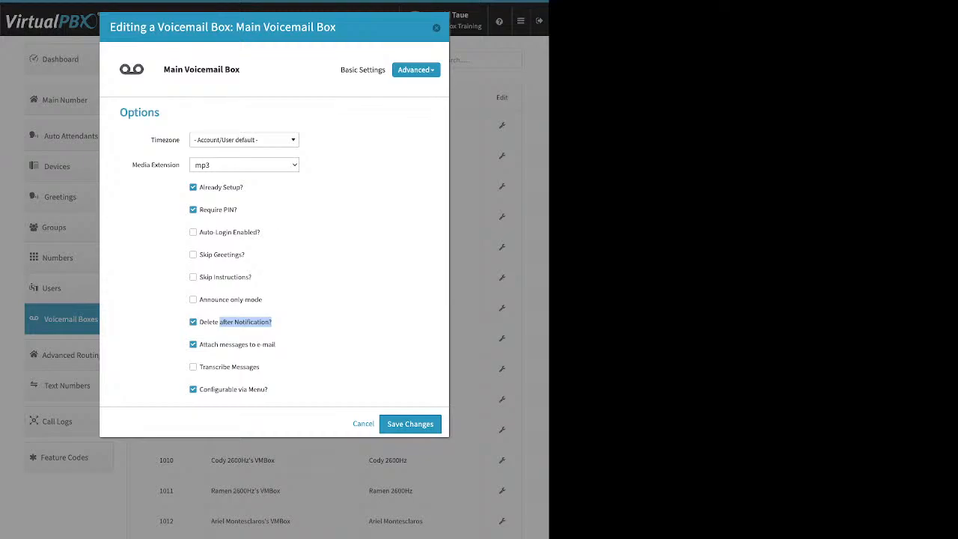
key("Escape")
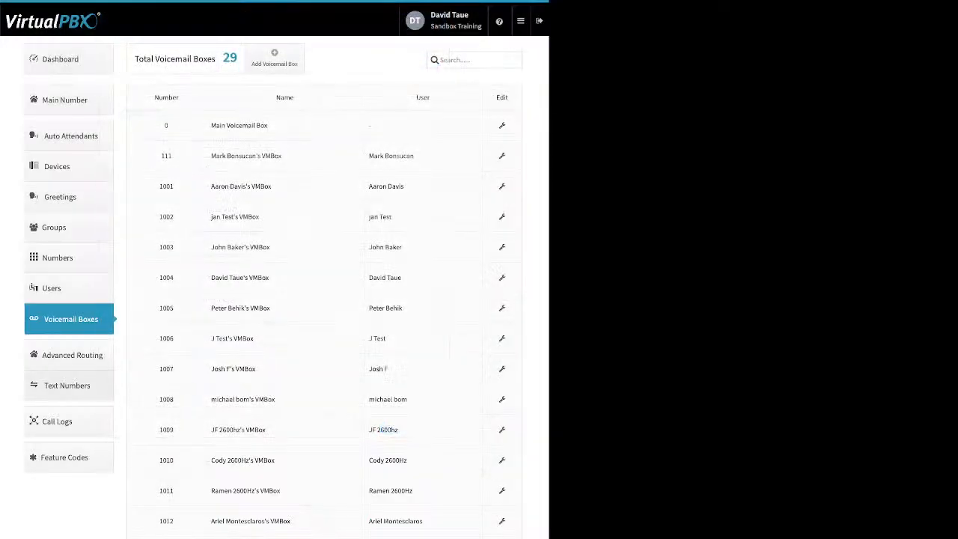
Step: Enable Direct Inward System Access in the advanced routing settings and assign it extension number 8614
left_click(68, 355)
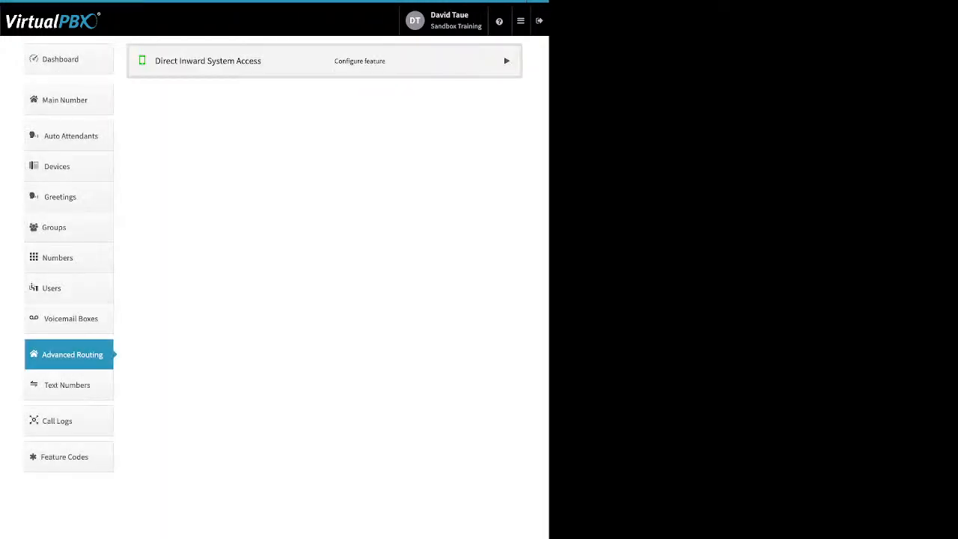
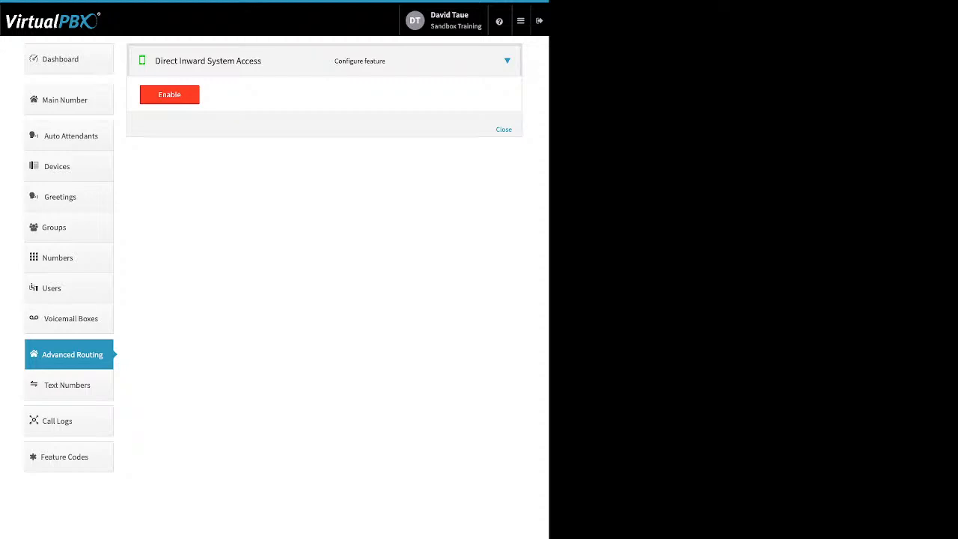
left_click(170, 95)
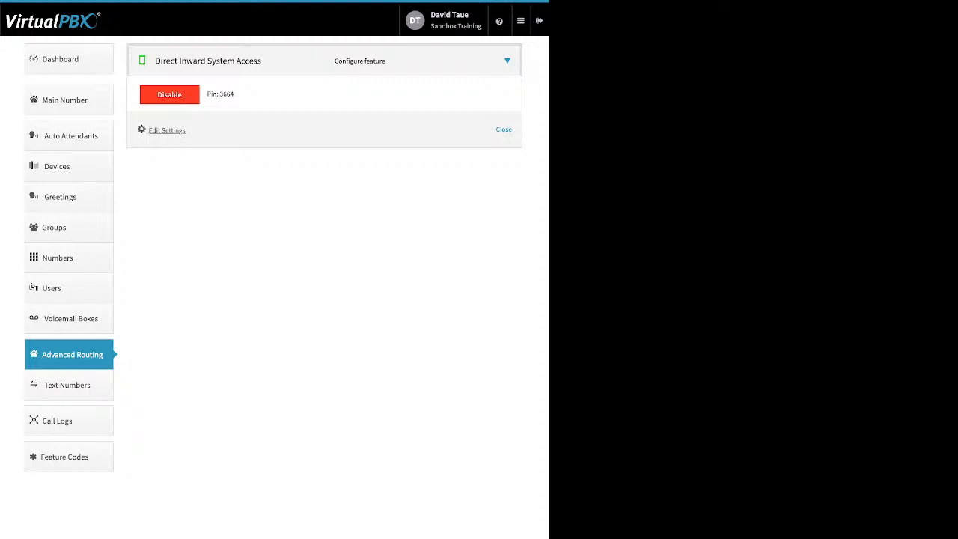
left_click_drag(187, 131, 153, 130)
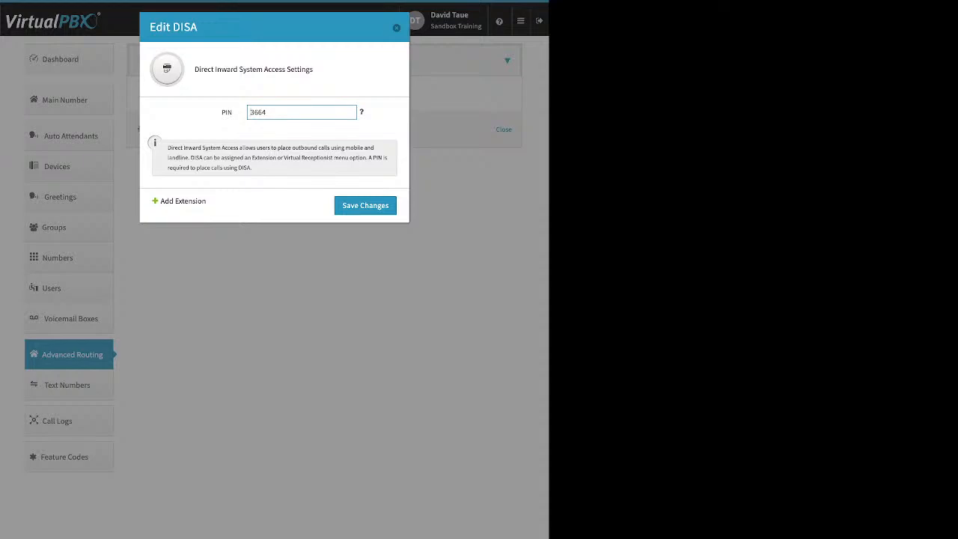
left_click_drag(206, 201, 160, 201)
left_click(183, 200)
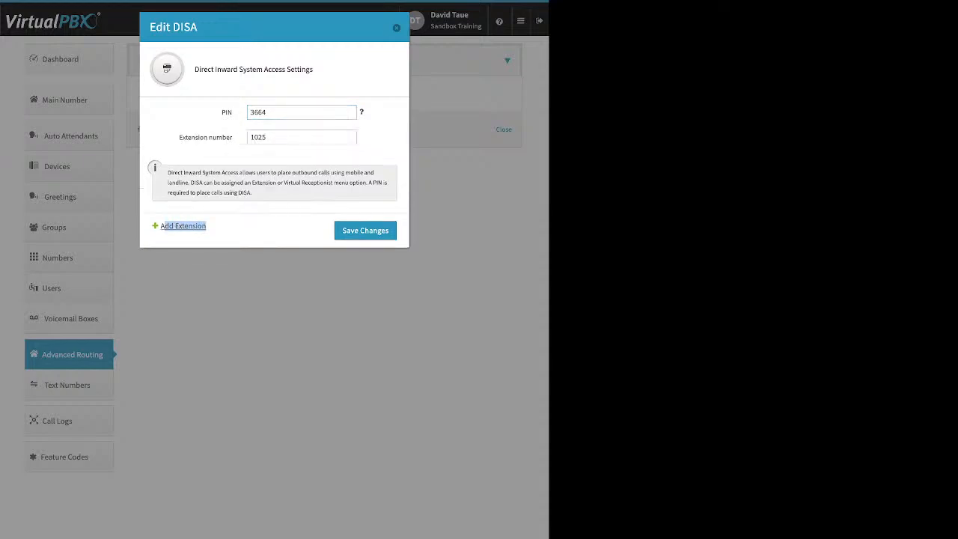
double_click(258, 138)
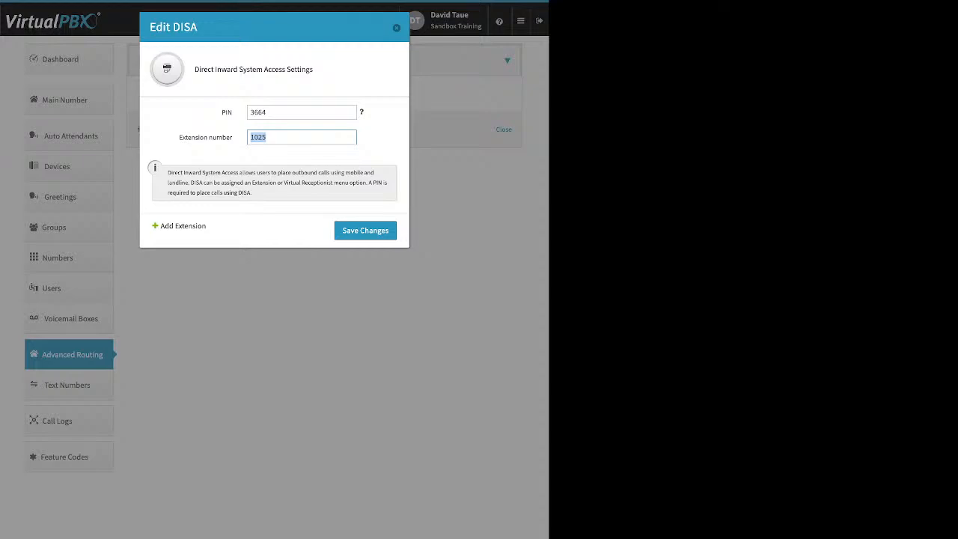
type("8614")
key("Return")
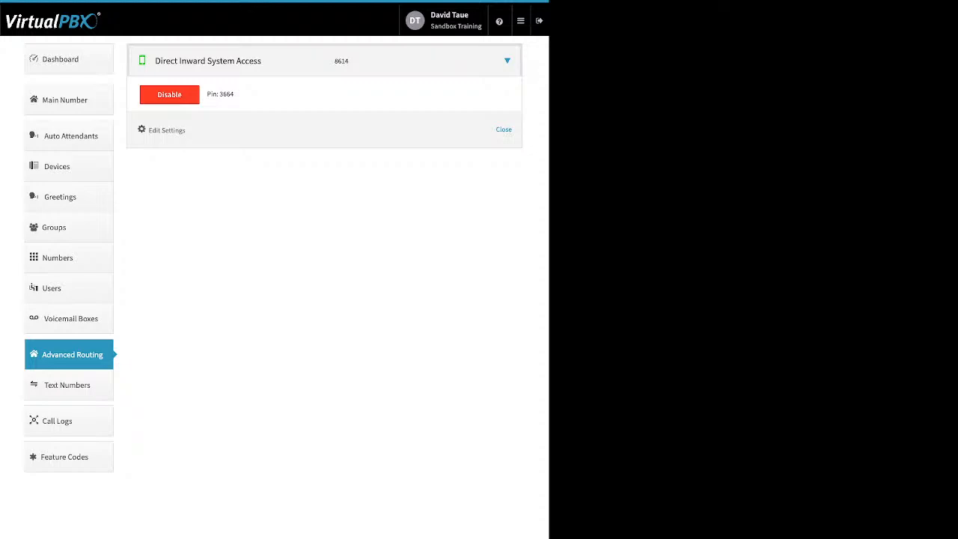
Step: Review the company caller ID number, name and emergency address fields from the account dashboard, and close them without saving
double_click(226, 94)
left_click(227, 95)
left_click(68, 60)
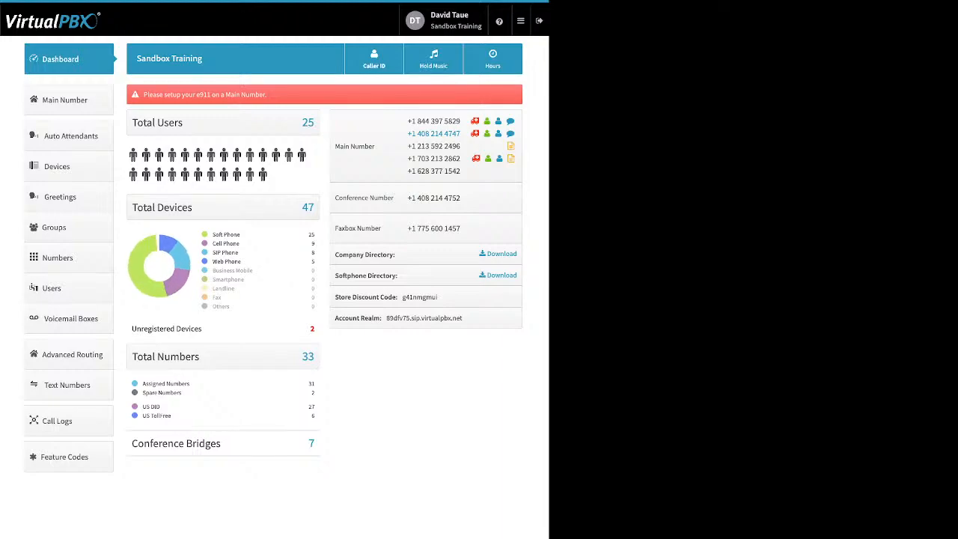
left_click(374, 59)
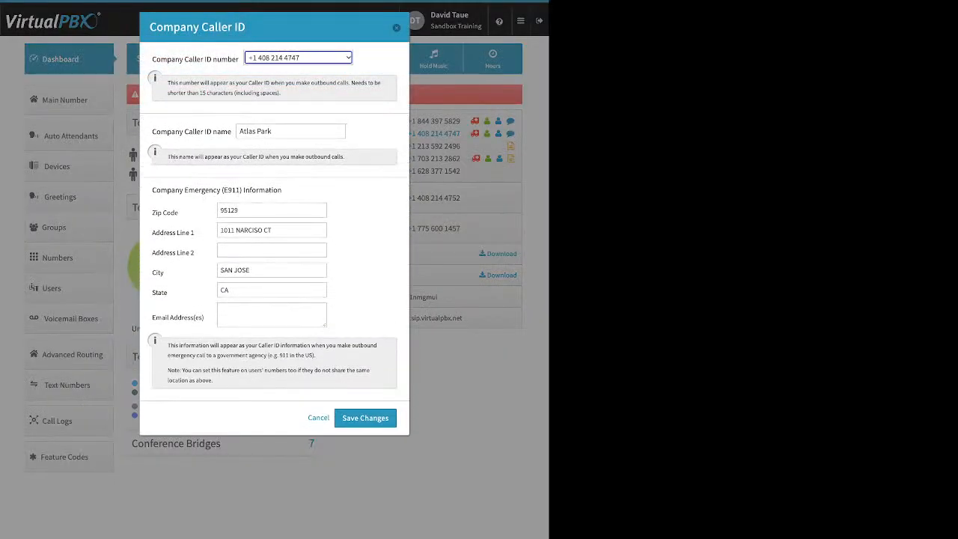
left_click(397, 27)
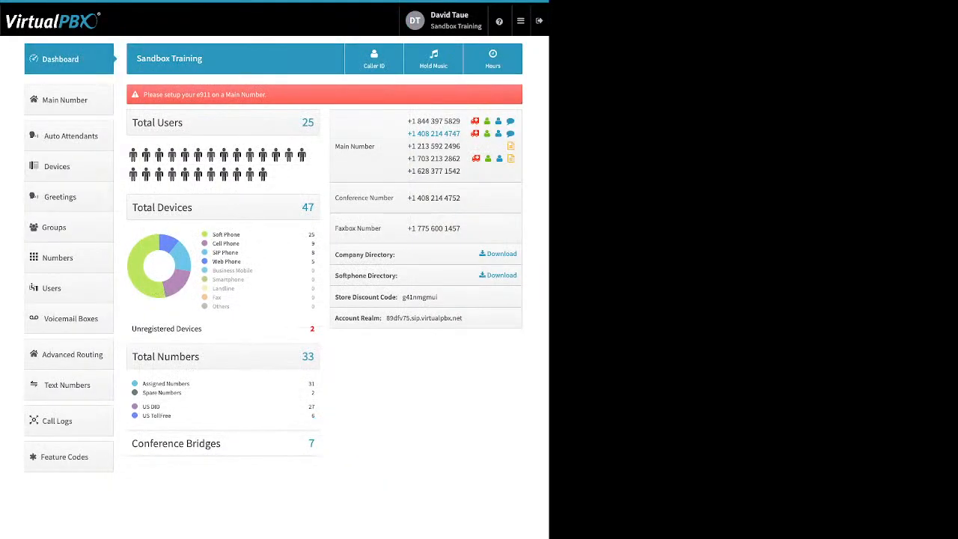
Step: Disable Direct Inward System Access for all users in the advanced routing settings
left_click(69, 354)
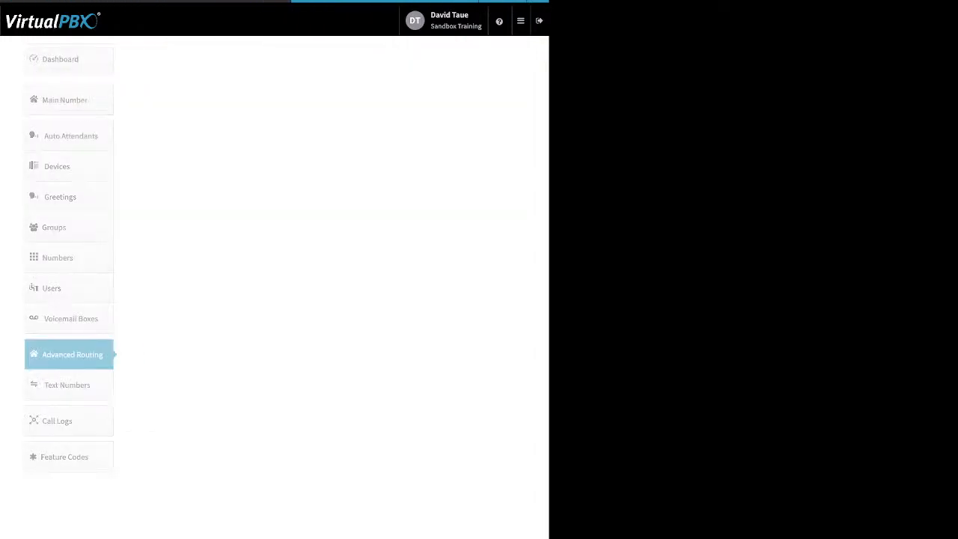
left_click(507, 60)
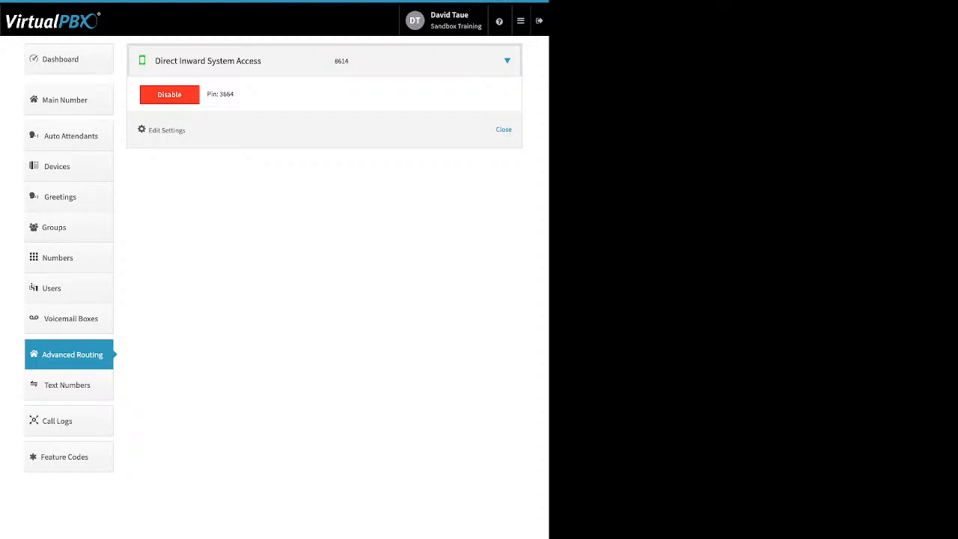
left_click(169, 94)
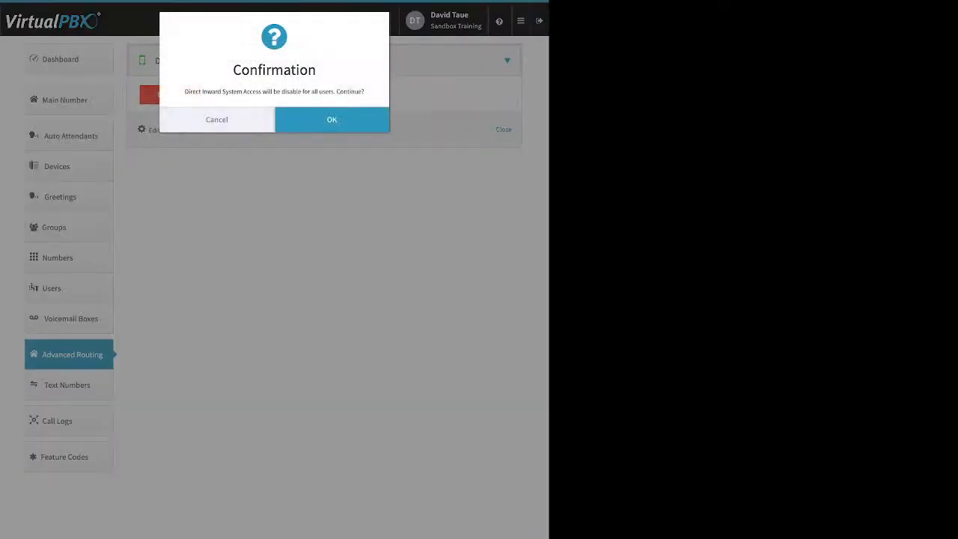
key("Return")
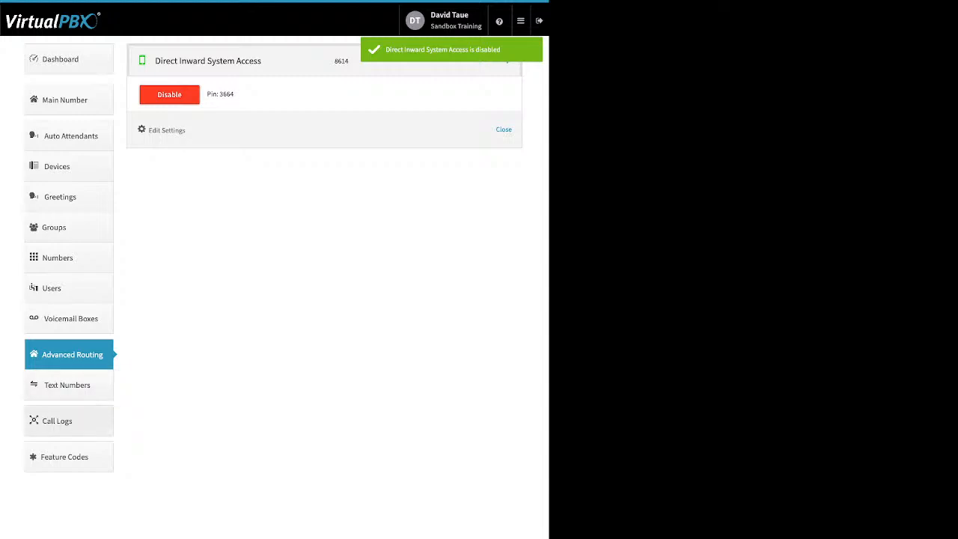
Step: Review the call logs for today, this week and this month, expanding the 11/28/22 15:31:47 call to examine its legs
left_click(57, 421)
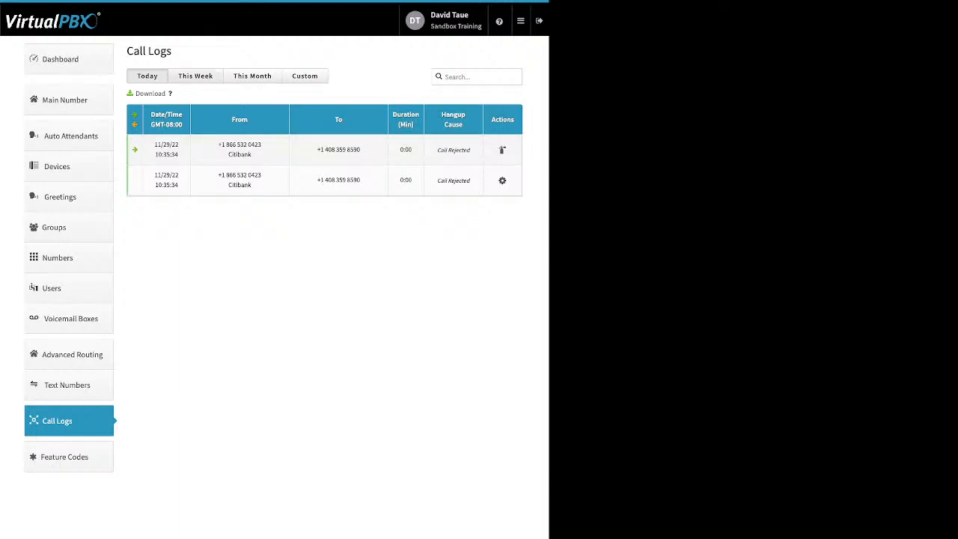
left_click(196, 76)
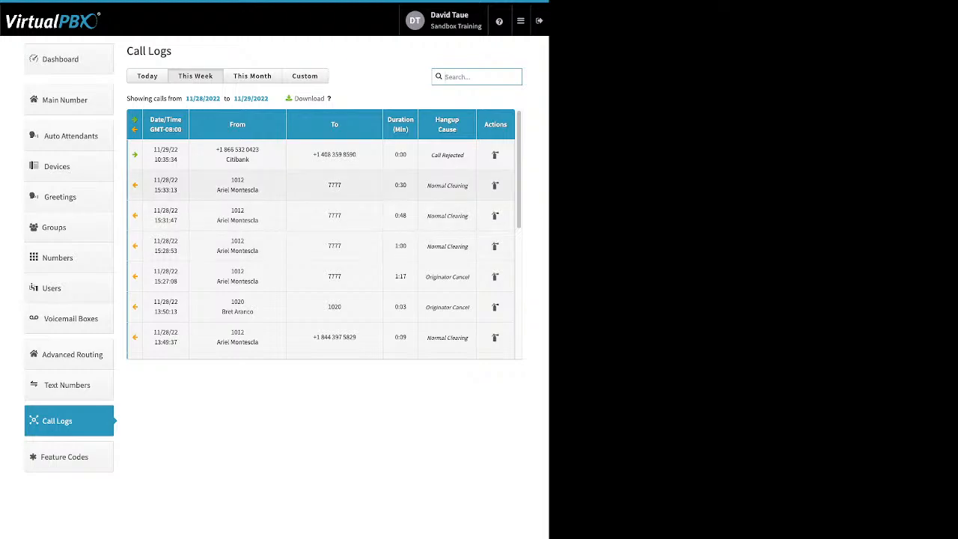
left_click(237, 215)
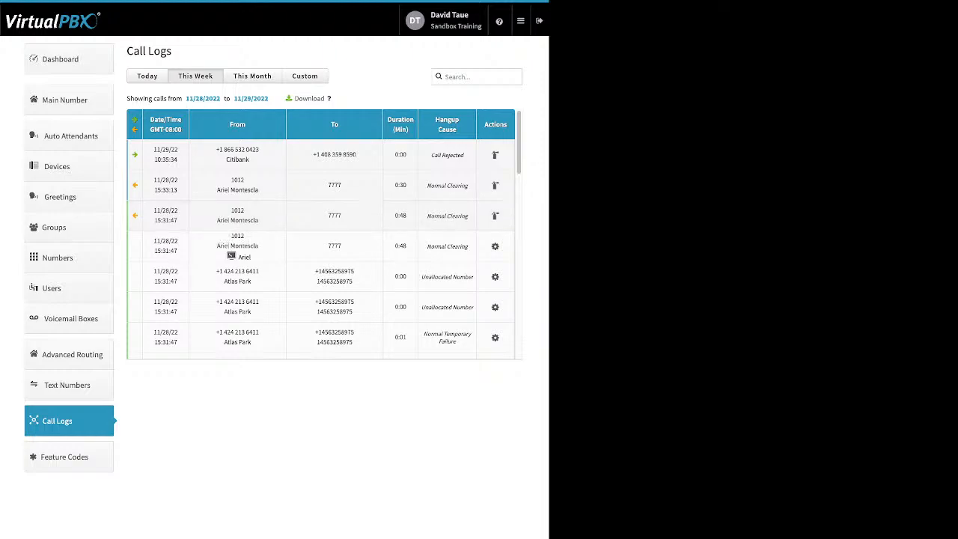
scroll(322, 240, "down", 1)
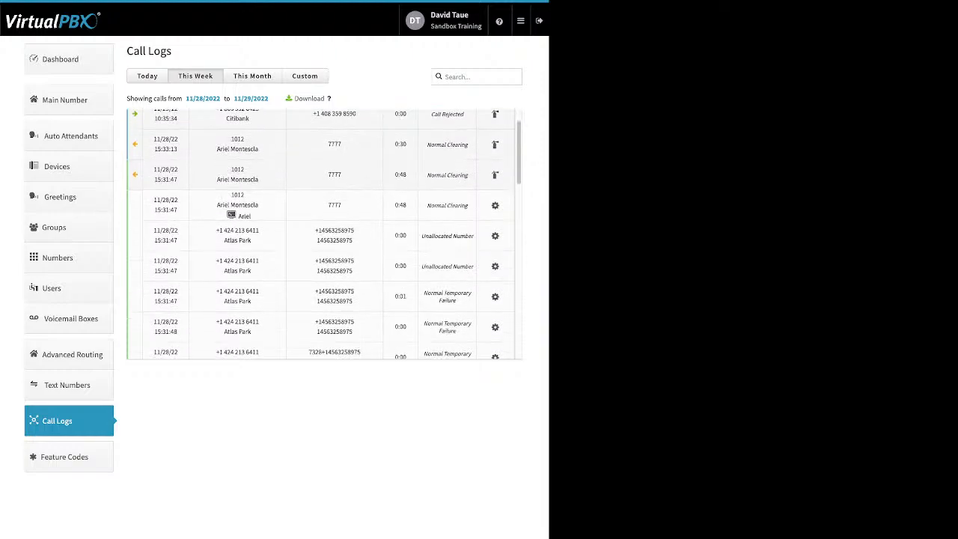
scroll(322, 240, "up", 1)
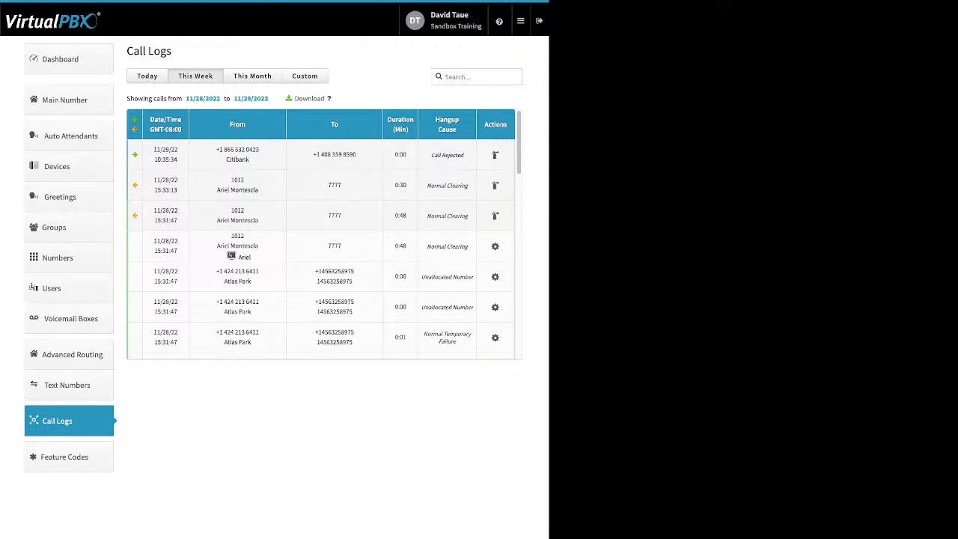
left_click(252, 75)
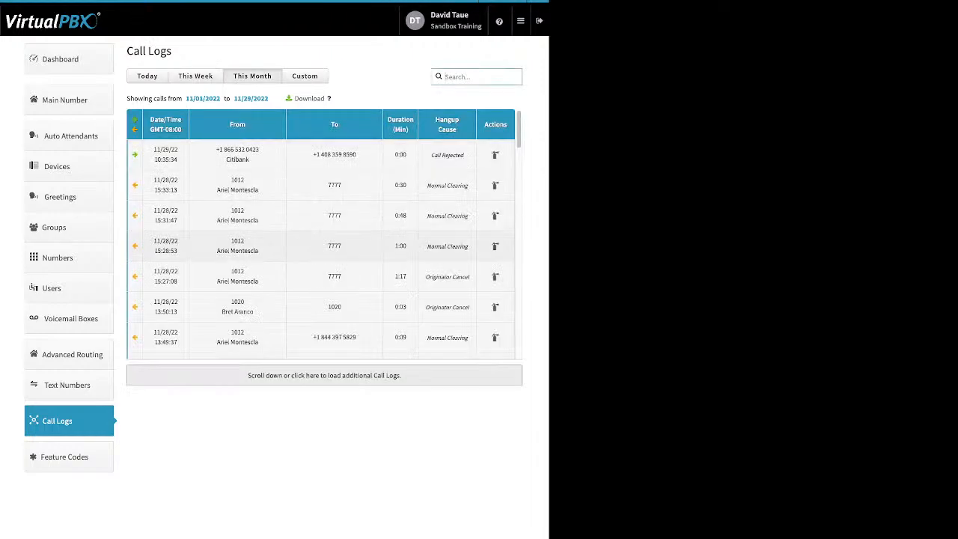
scroll(320, 233, "down", 15)
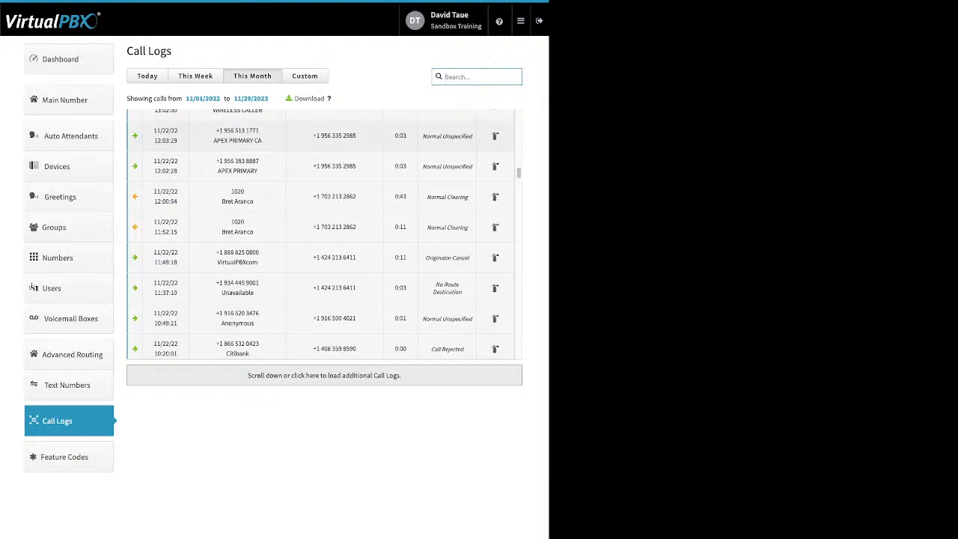
Step: Filter the call logs by the custom date range 11/01/2022 to 11/29/2022 and examine the start-date calendar
left_click(305, 76)
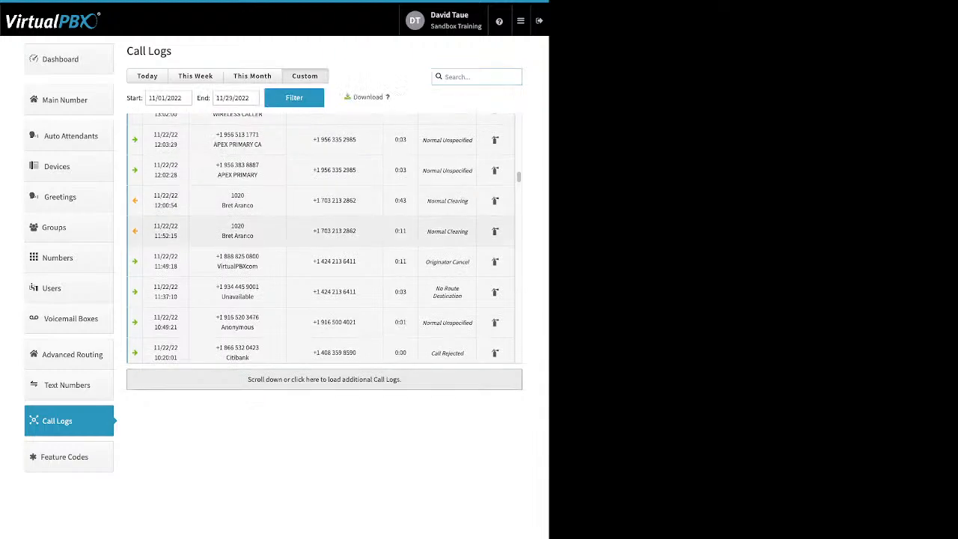
left_click(294, 97)
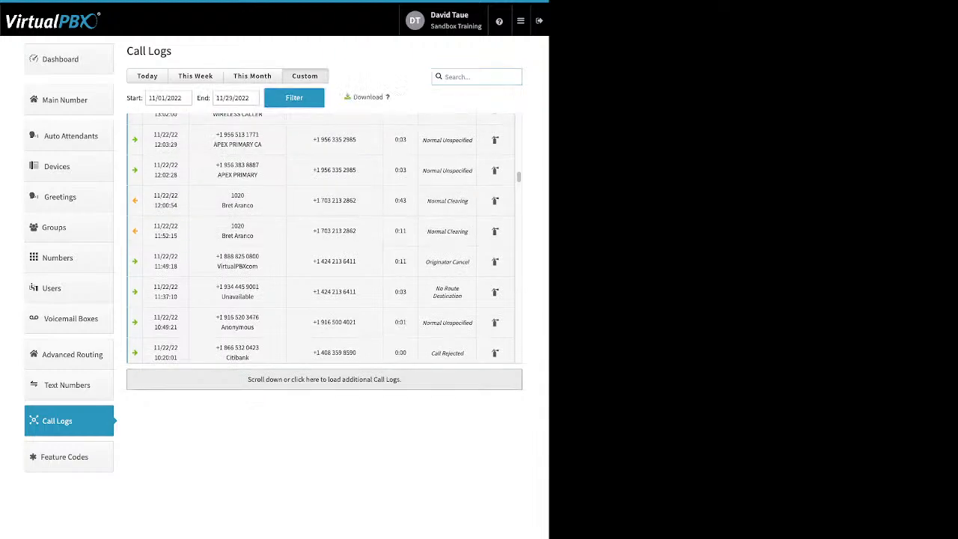
left_click(476, 77)
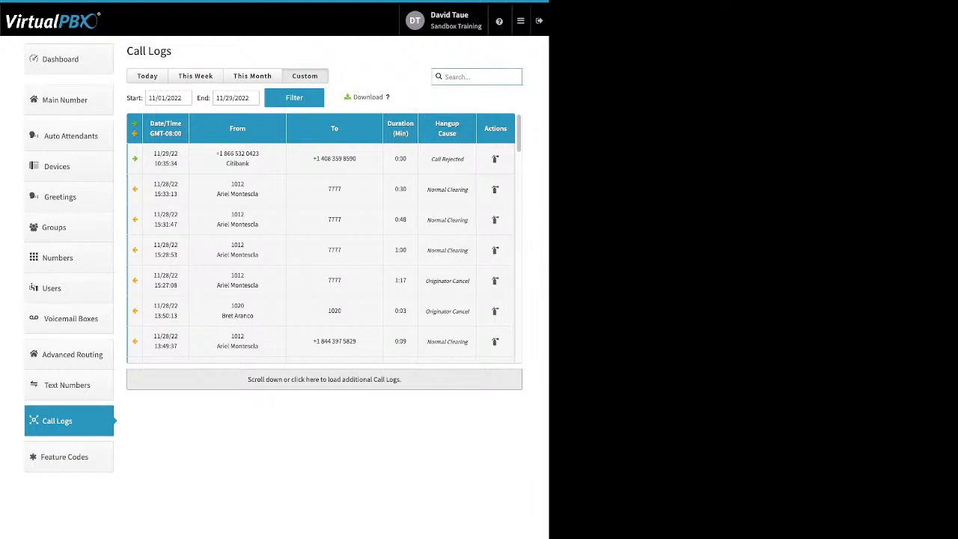
left_click(169, 98)
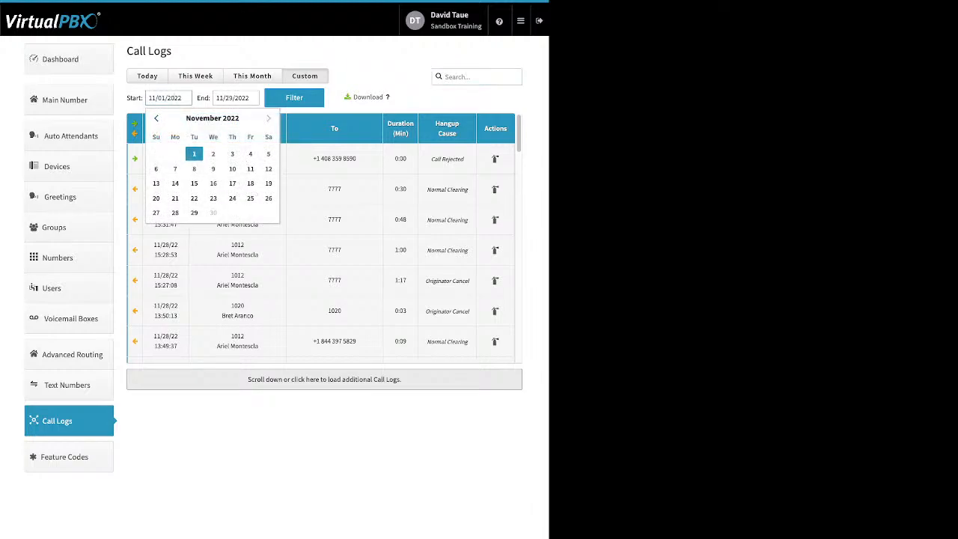
left_click(157, 118)
left_click(294, 98)
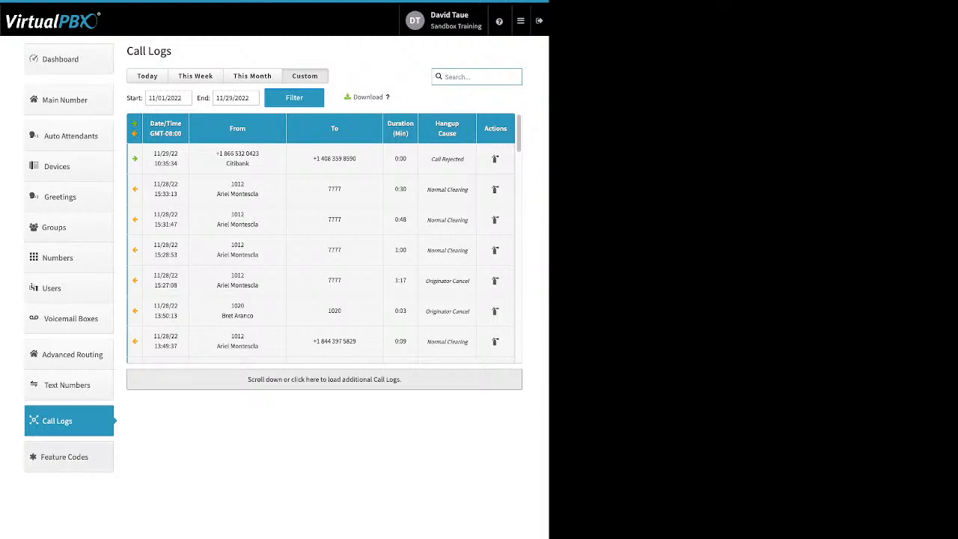
Step: Review the available feature codes and the account's blacklist settings, and open the blacklists for editing
left_click(69, 456)
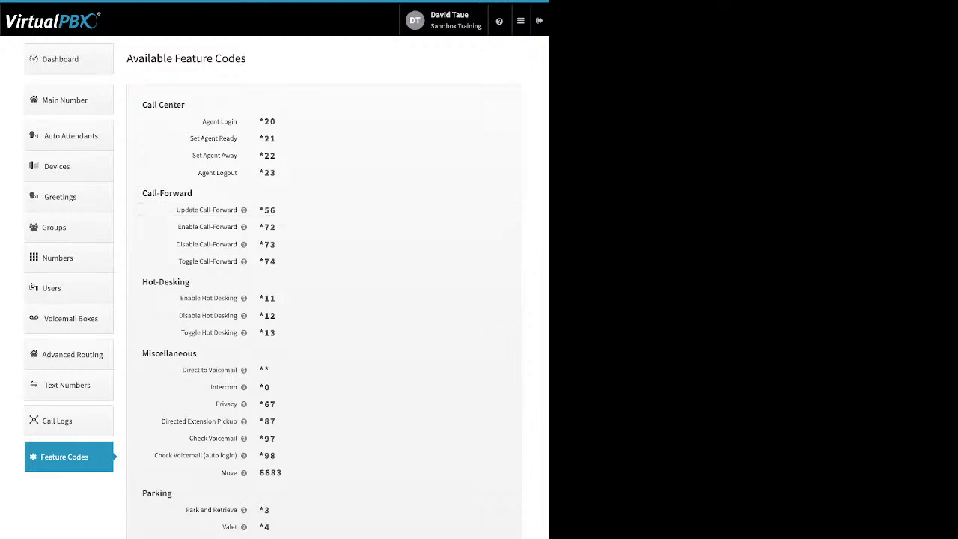
left_click(521, 21)
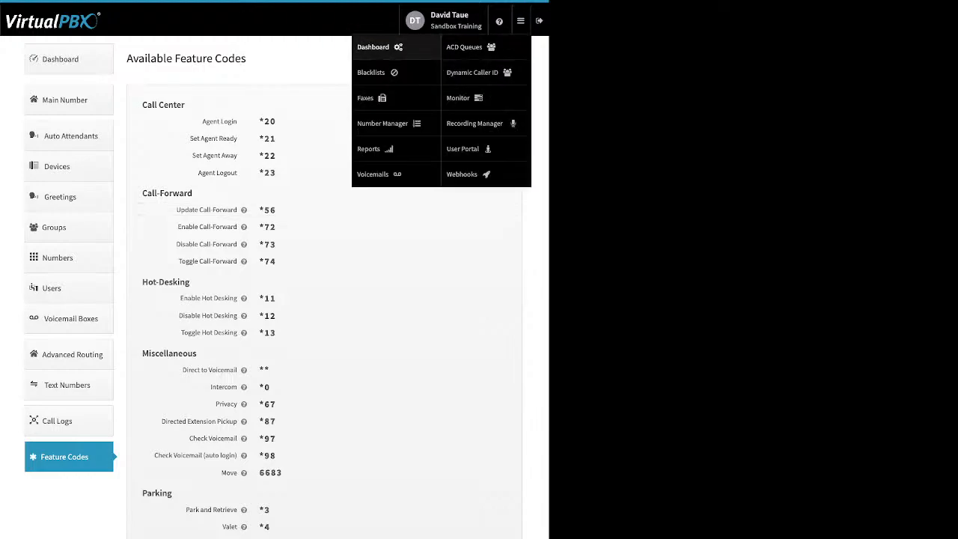
left_click(372, 72)
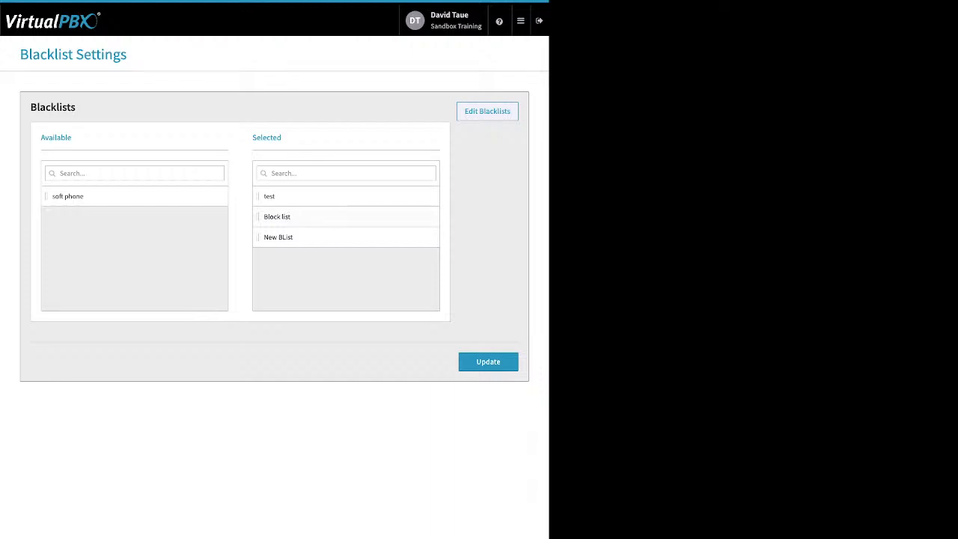
left_click(487, 111)
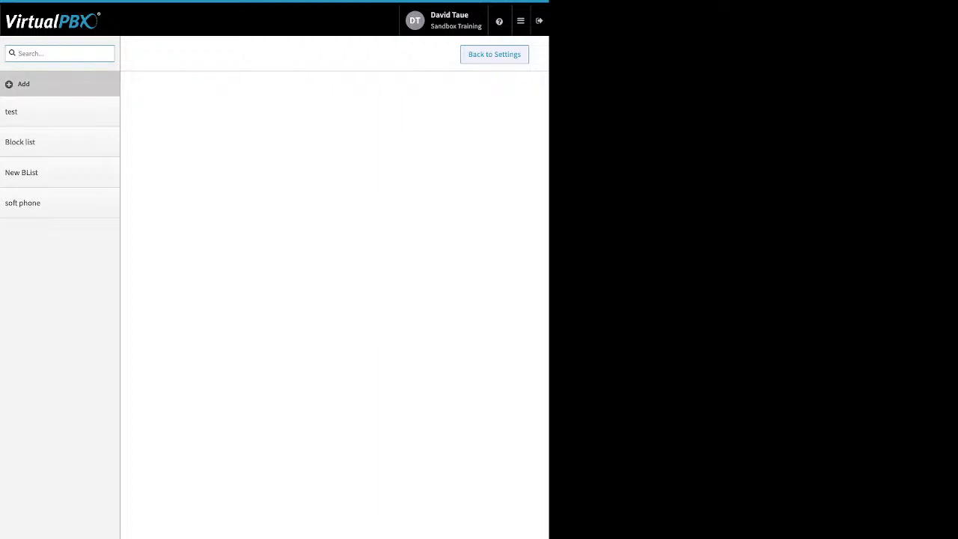
Step: Turn off Block Anonymous in the test blacklist and review the entry for adding a number, cancelling it without adding one
left_click(45, 111)
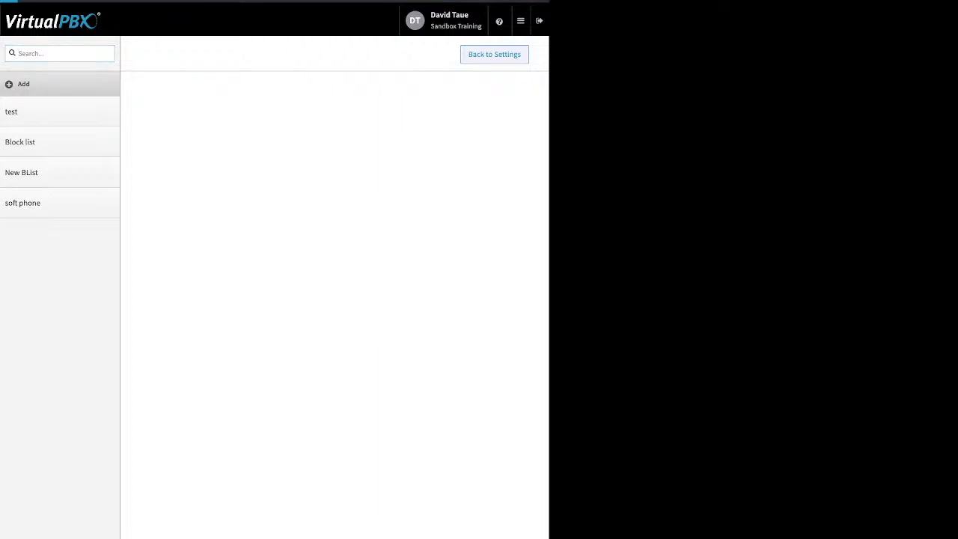
left_click_drag(203, 129, 221, 129)
left_click_drag(170, 153, 220, 154)
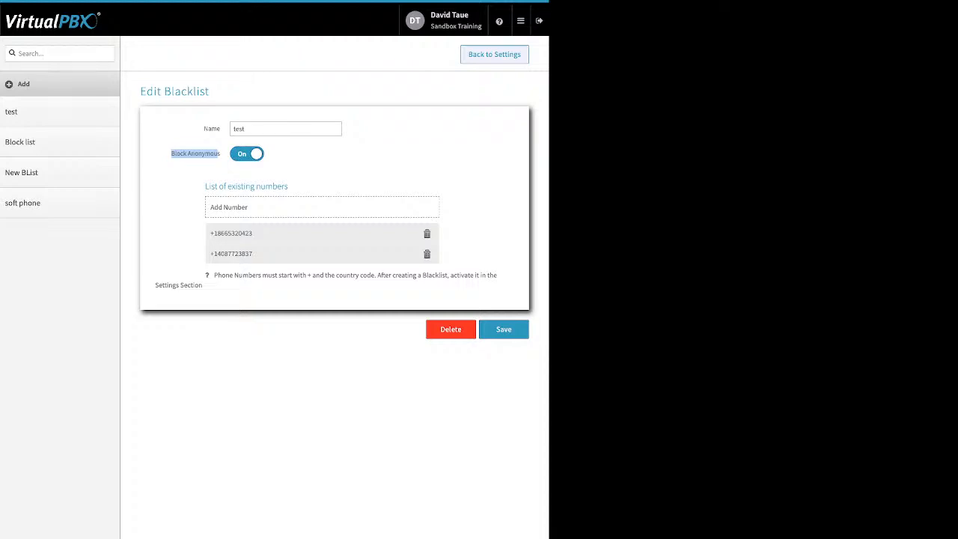
left_click(247, 153)
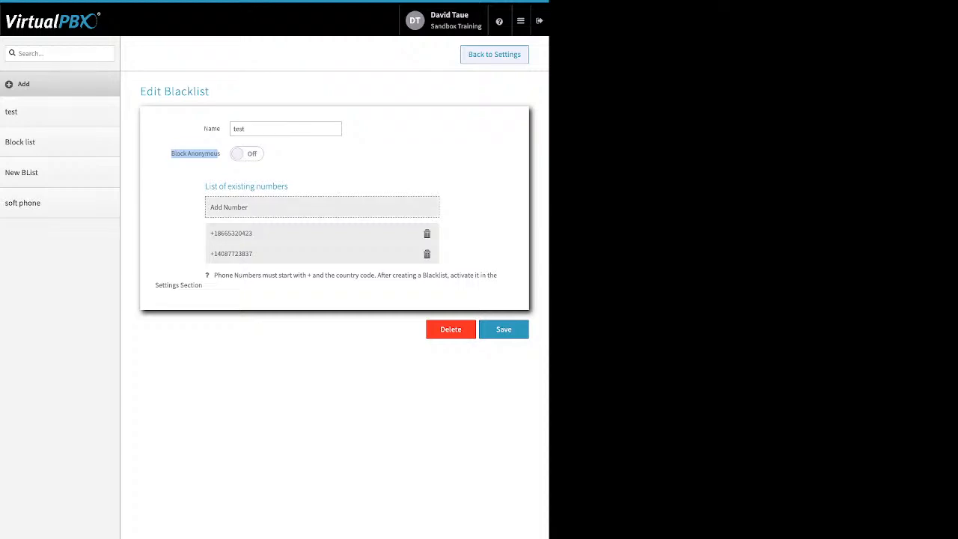
left_click(321, 208)
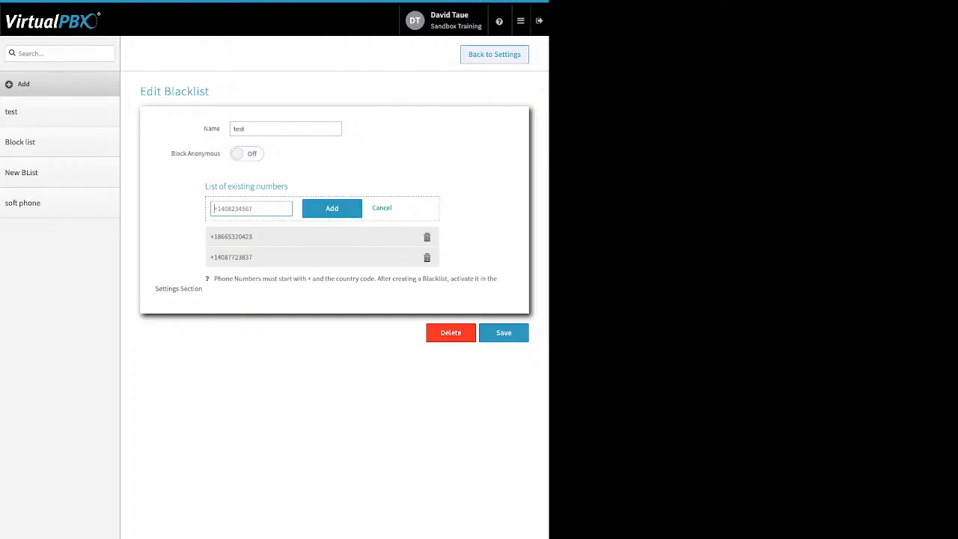
left_click(381, 208)
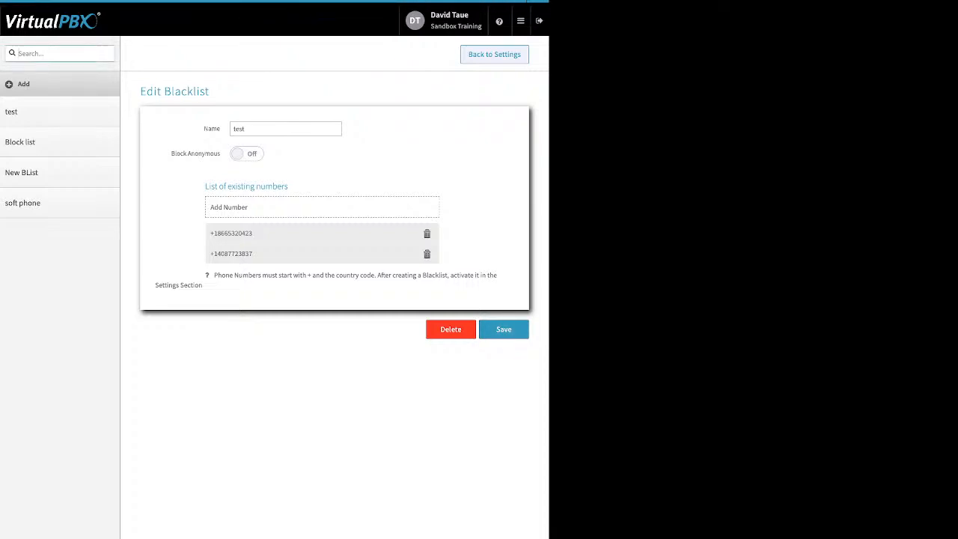
Step: Return to the blacklist settings and update the account's selected blacklists
left_click(494, 55)
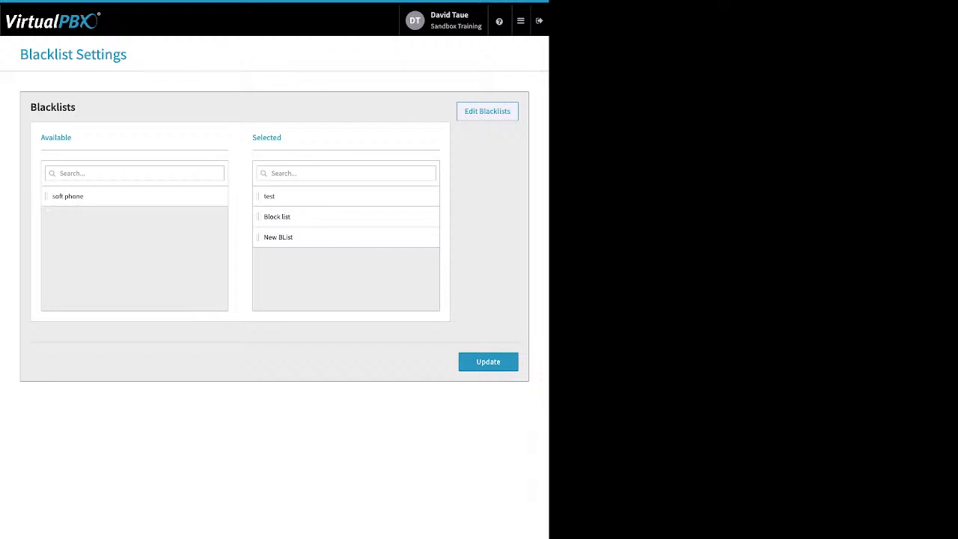
left_click_drag(252, 137, 281, 137)
left_click(488, 362)
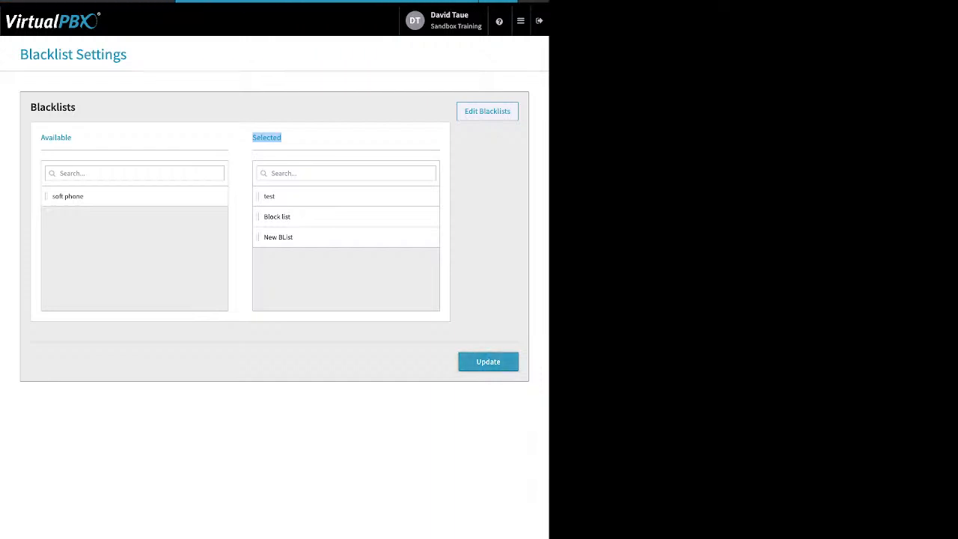
Step: Review the inbound faxes of Sandbox Training's Main Faxbox and select the 11/28/2022 fax to examine its available actions
left_click(520, 21)
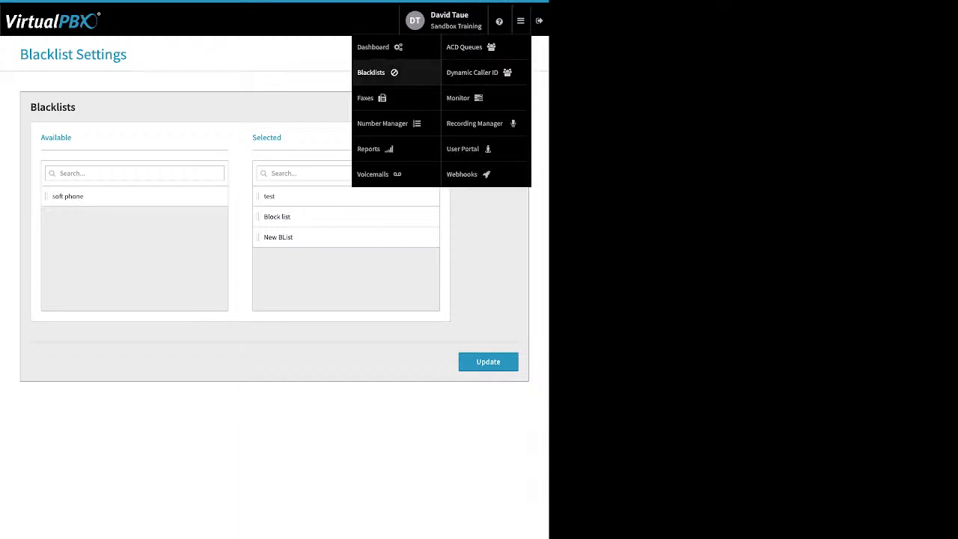
left_click(366, 97)
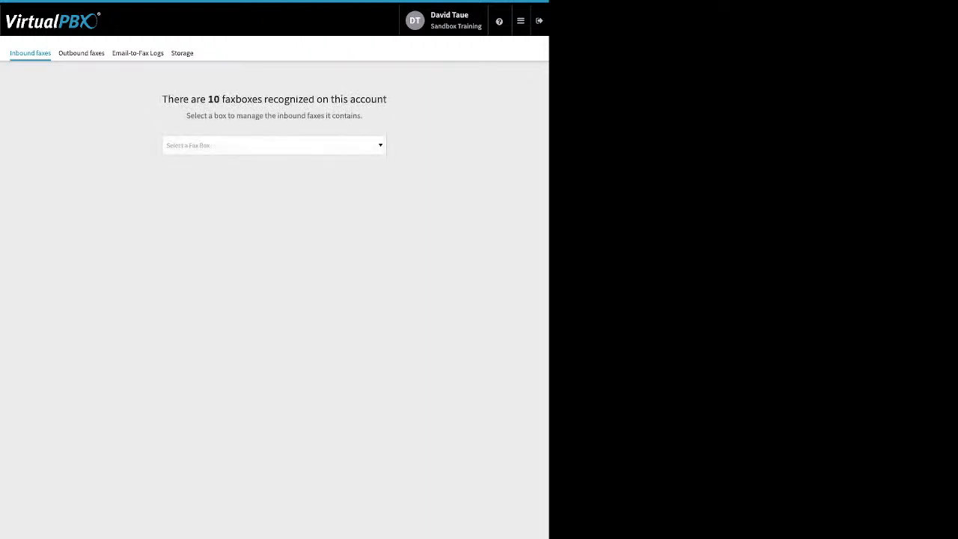
left_click(274, 146)
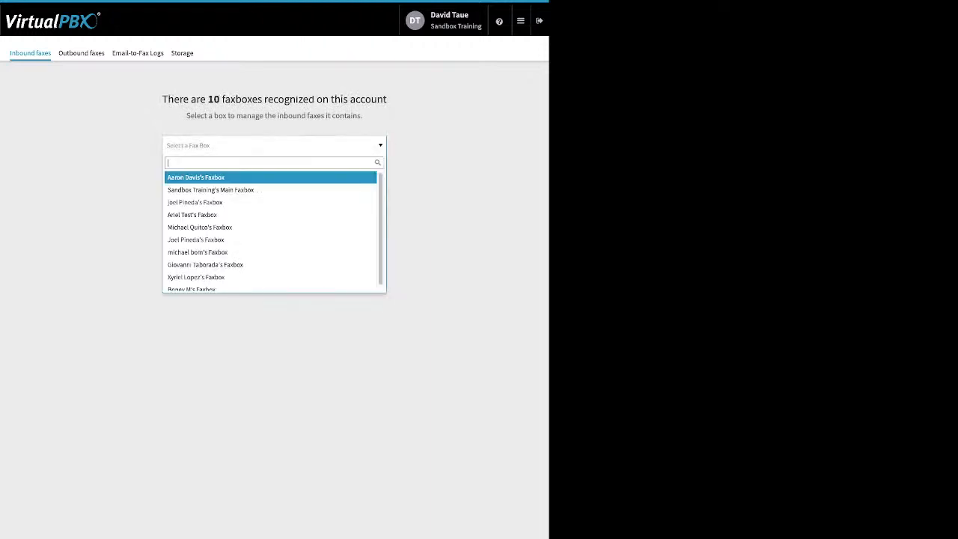
left_click(274, 189)
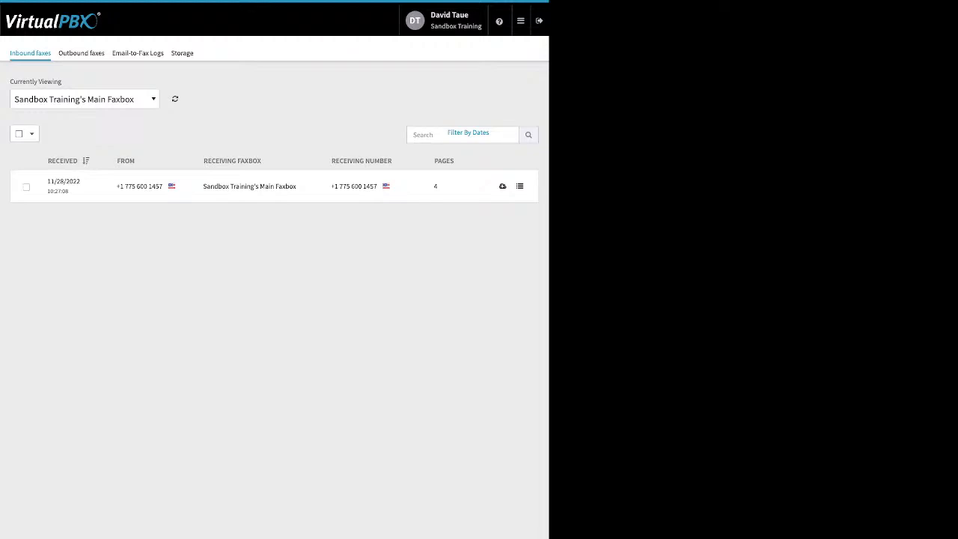
left_click(26, 187)
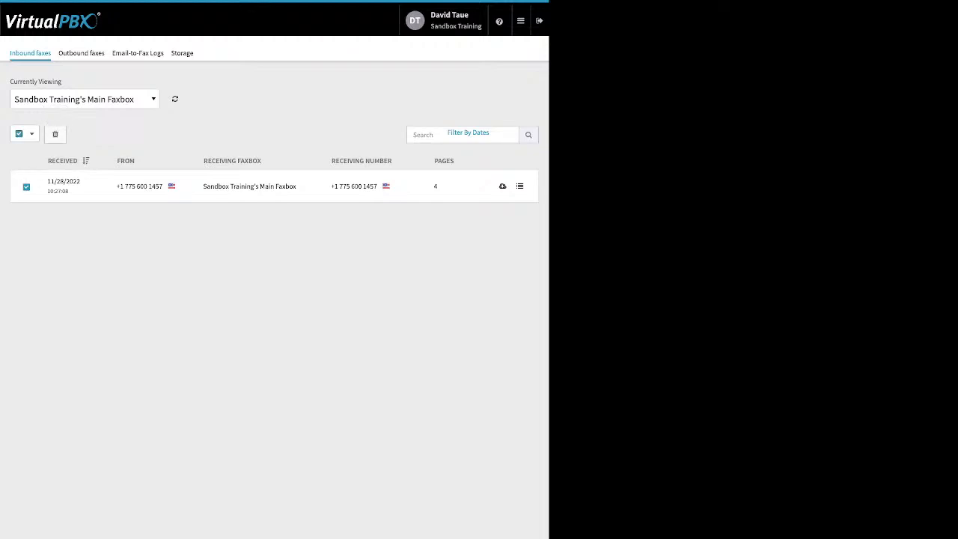
Step: Review the outbound faxes of Sandbox Training's Main Faxbox and the selection options, leaving the 11/28/2022 fax unselected
left_click(81, 52)
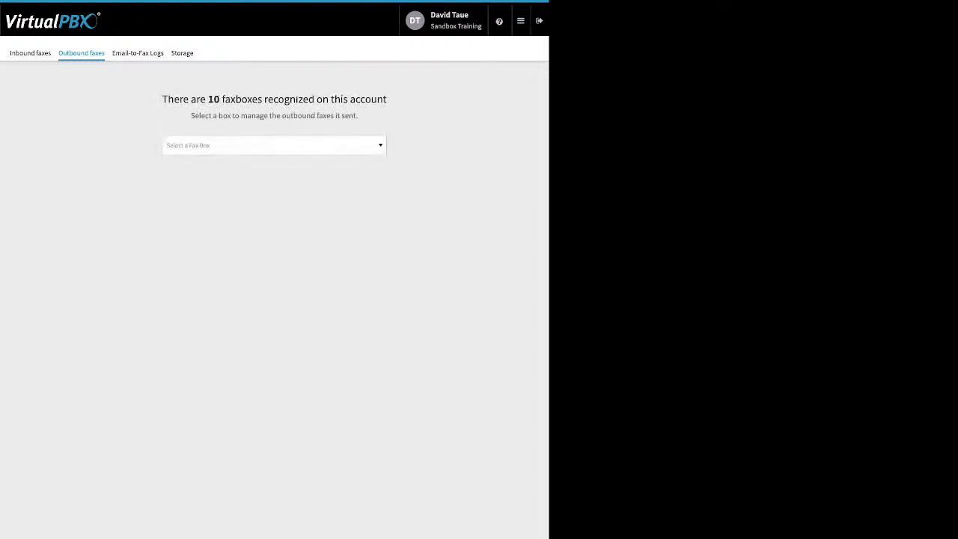
left_click(274, 145)
left_click(209, 178)
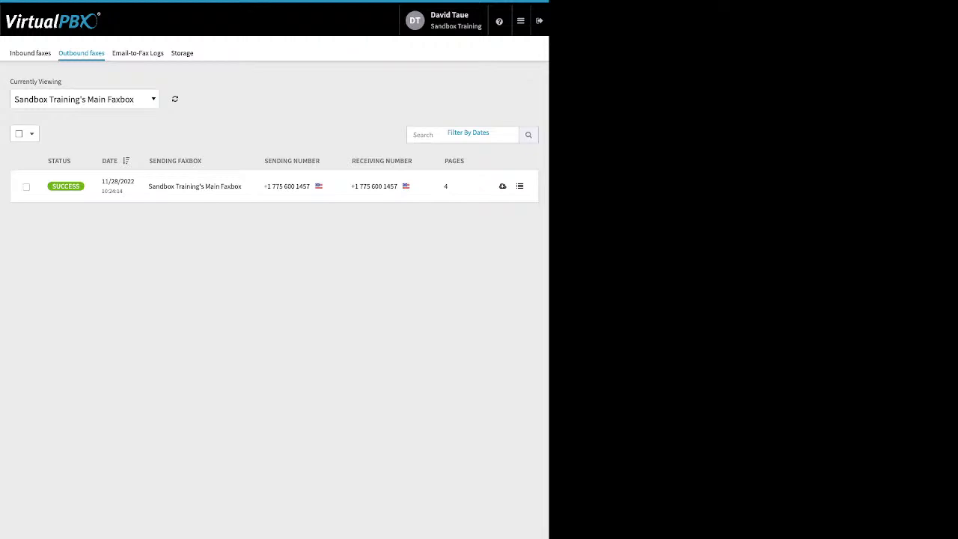
left_click(26, 187)
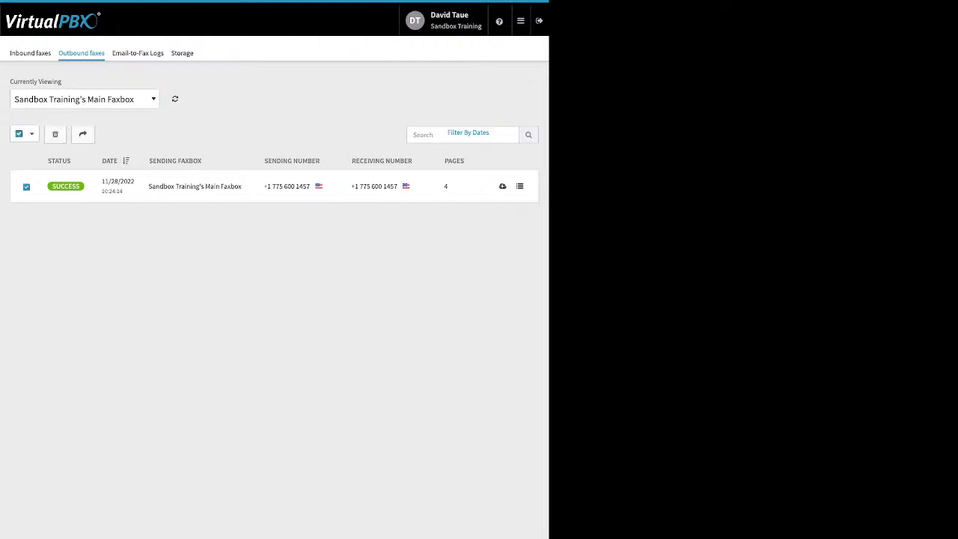
left_click(31, 134)
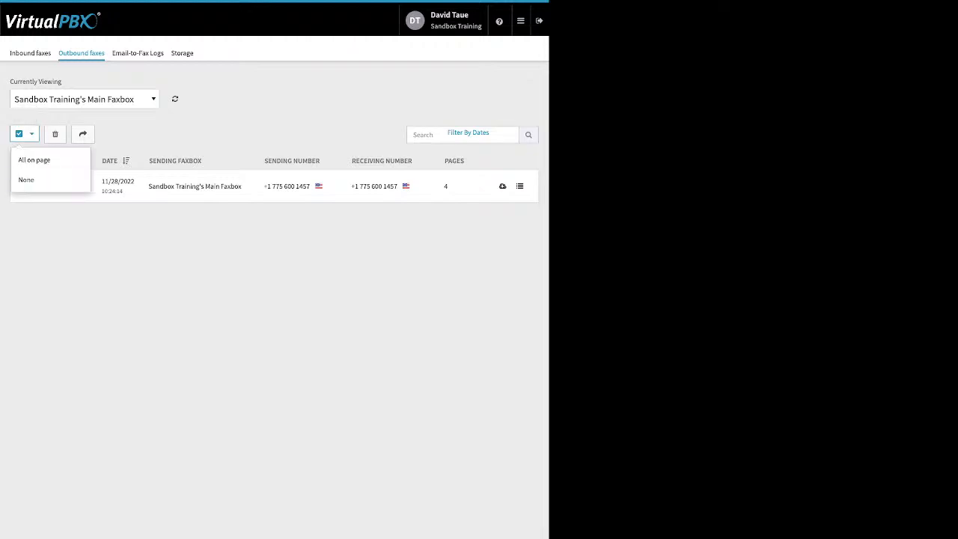
left_click(34, 160)
left_click(26, 188)
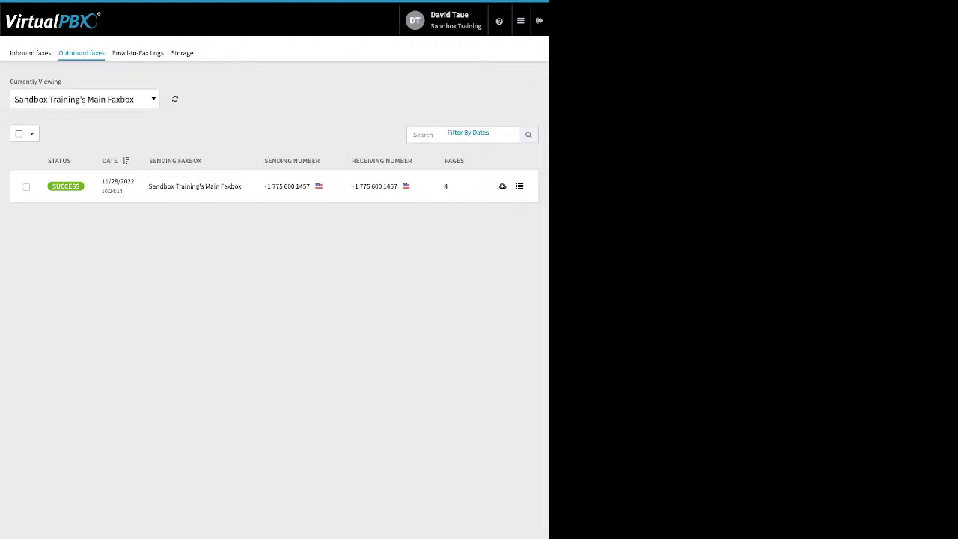
Step: Examine the technical details and errors of an email-to-fax log entry, and open the Number Manager's spare numbers
left_click(138, 53)
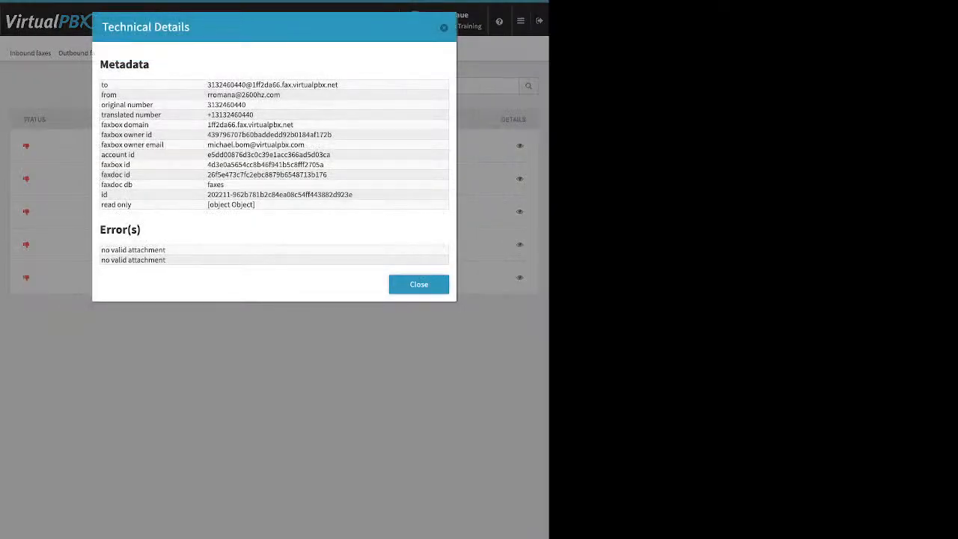
left_click_drag(100, 230, 170, 261)
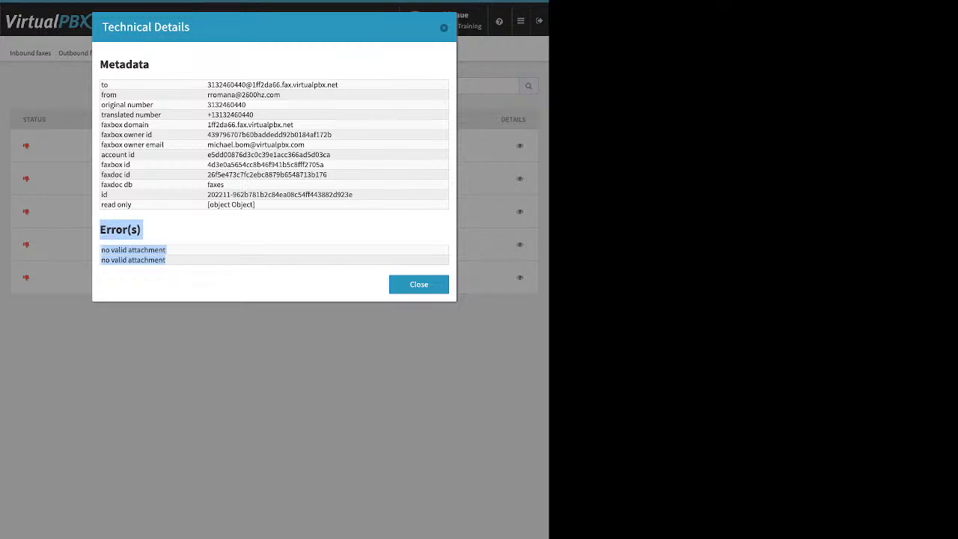
left_click(418, 283)
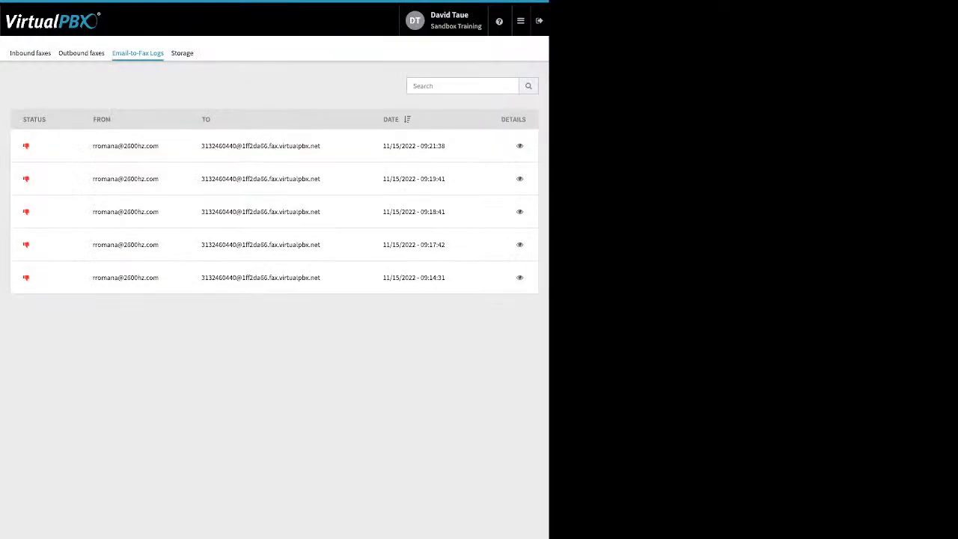
left_click(520, 21)
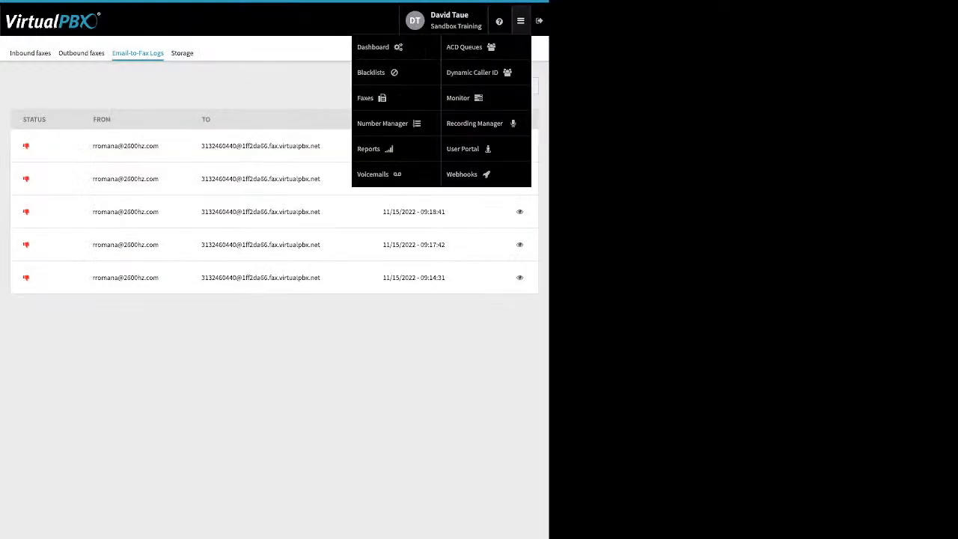
left_click(390, 124)
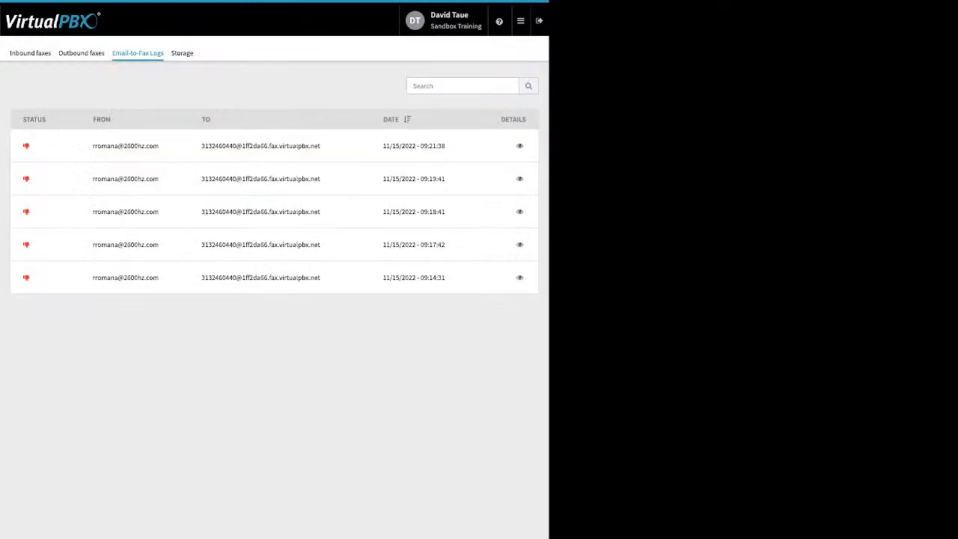
Step: Open the received voicemails and find the account holder's voicemail box by searching for "da"
left_click(521, 21)
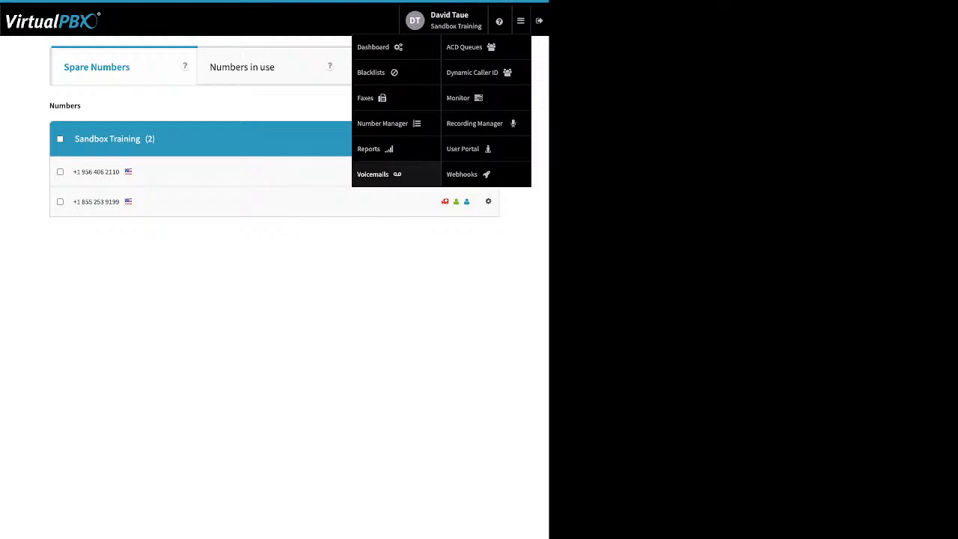
left_click(380, 175)
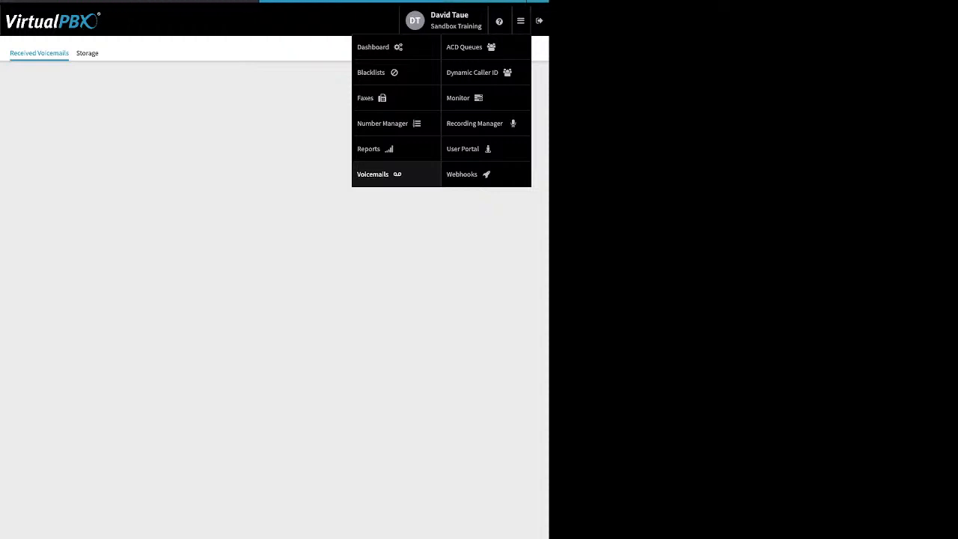
left_click(274, 156)
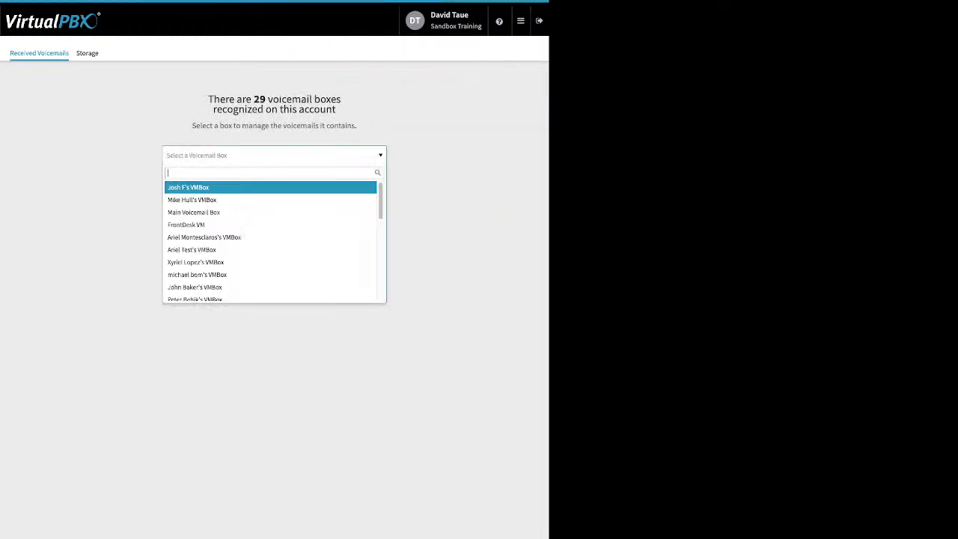
type("da")
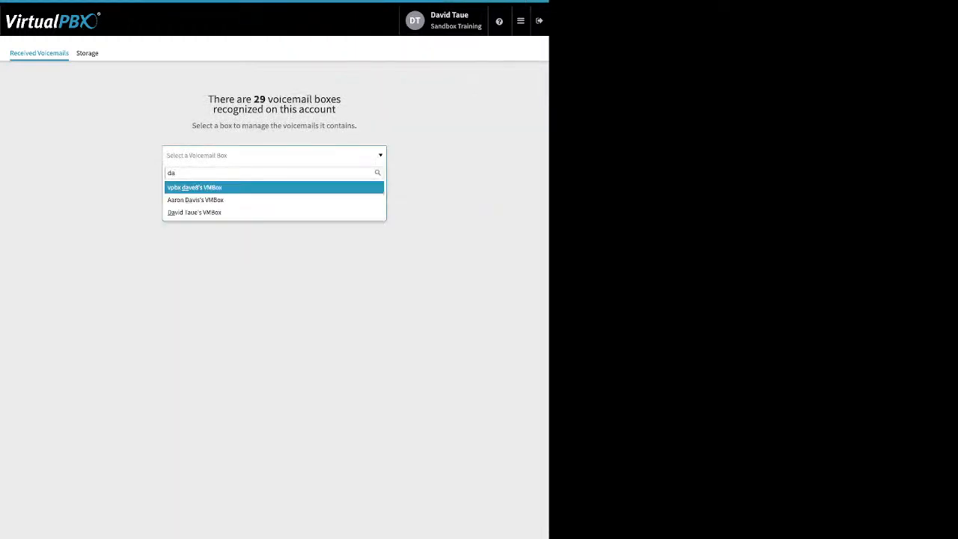
key("Down")
key("Down")
key("Return")
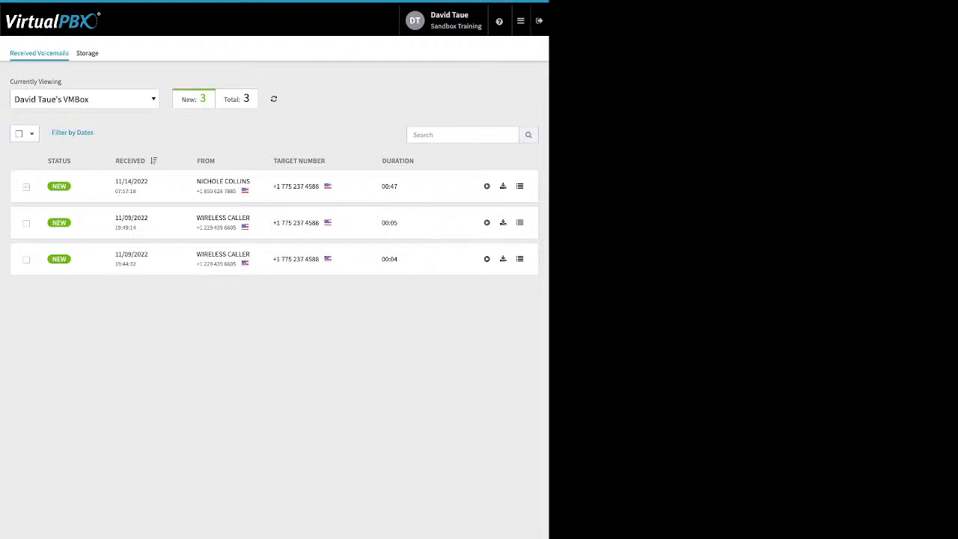
Step: Review the Mark As and Move To options for the 11/14/2022 voicemail, leaving it unselected
left_click(26, 186)
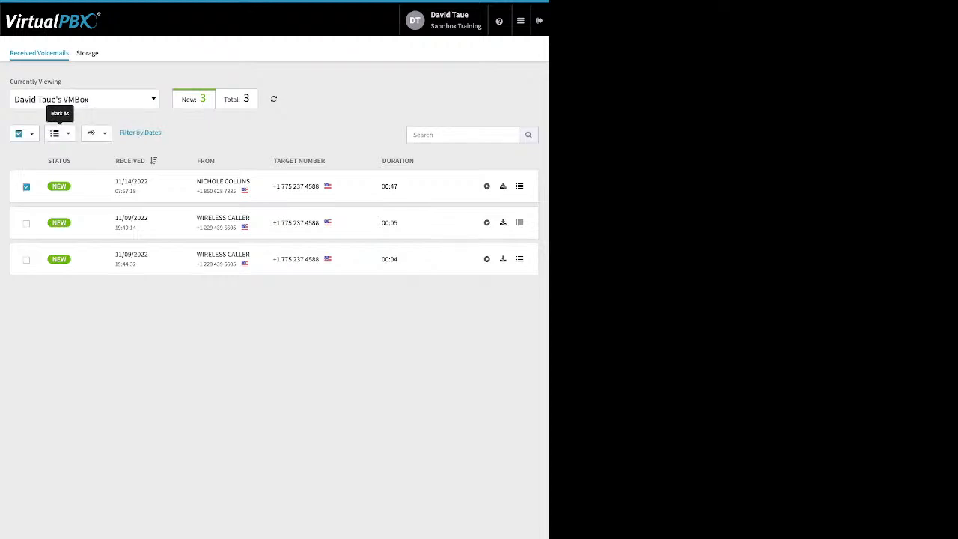
left_click(58, 133)
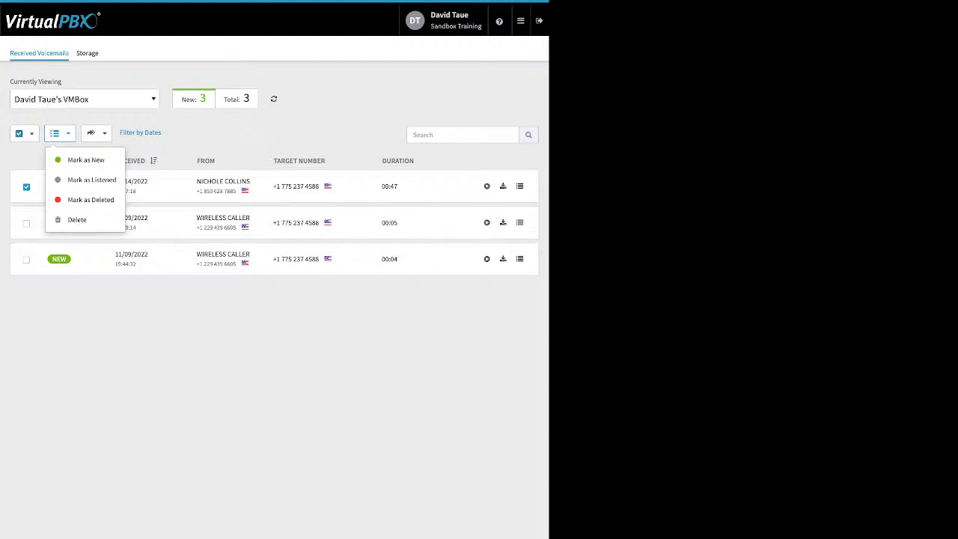
left_click(94, 132)
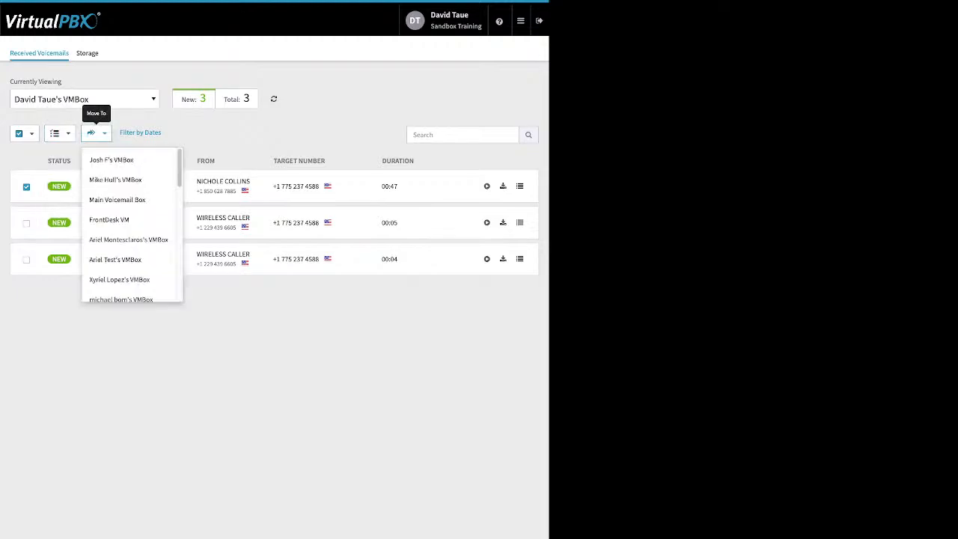
left_click(94, 133)
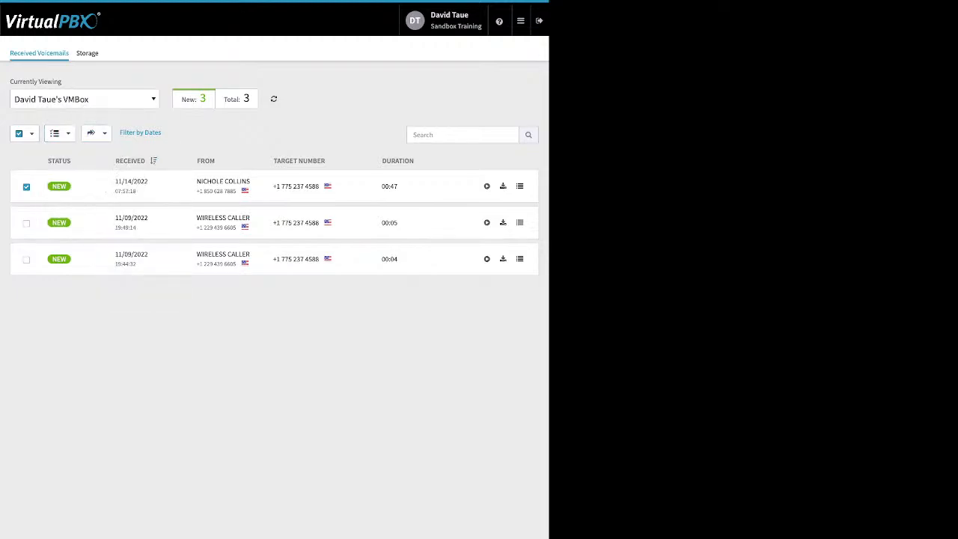
left_click(26, 186)
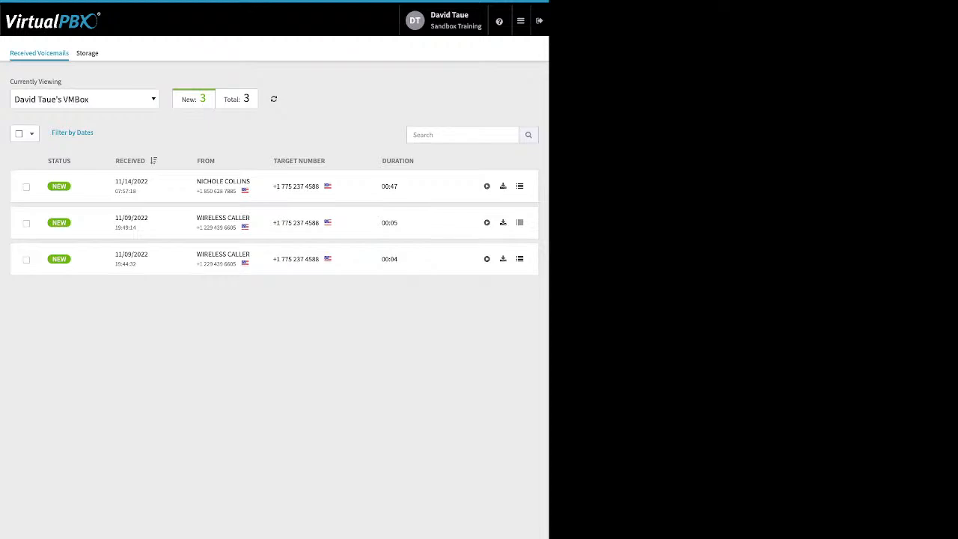
Step: Review the ACD queues and the new-queue form, cancelling the queue creation
left_click(520, 20)
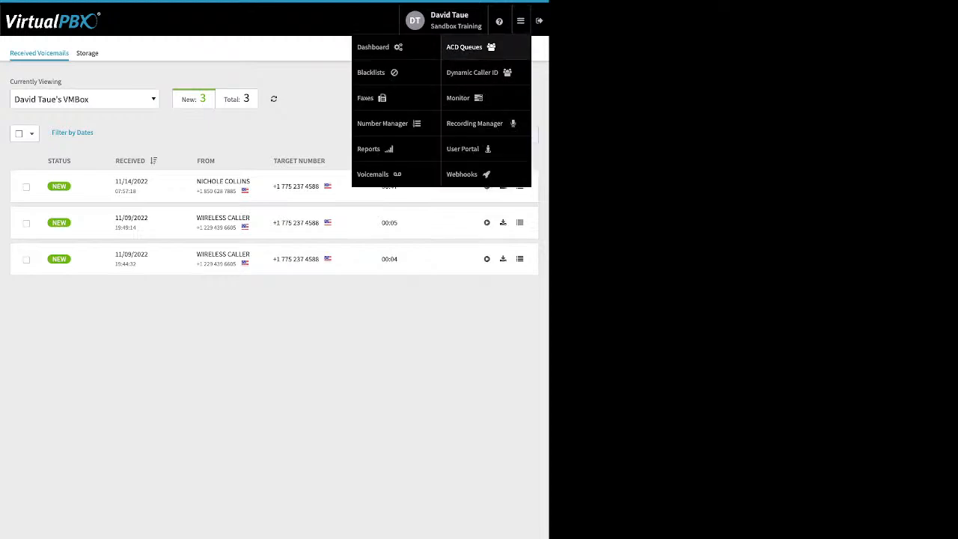
left_click(475, 123)
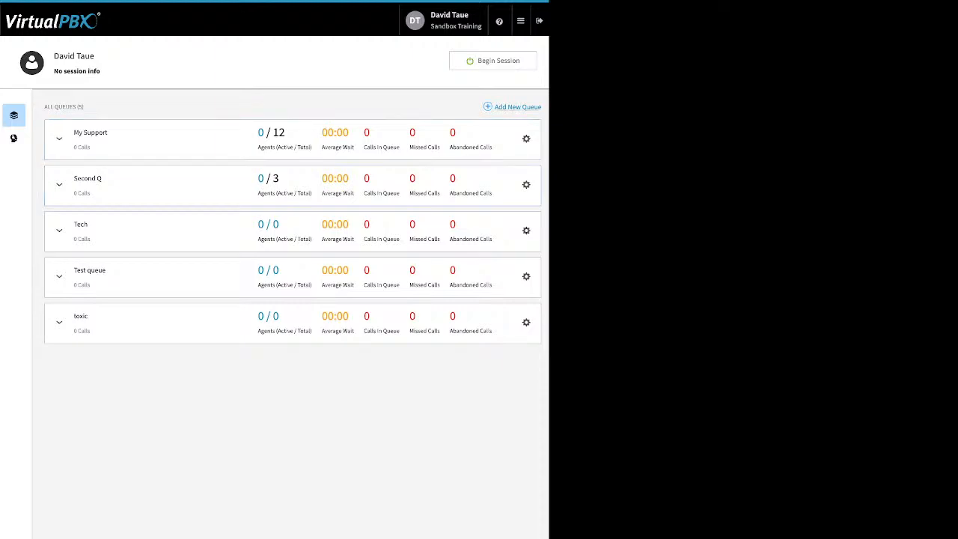
left_click(517, 107)
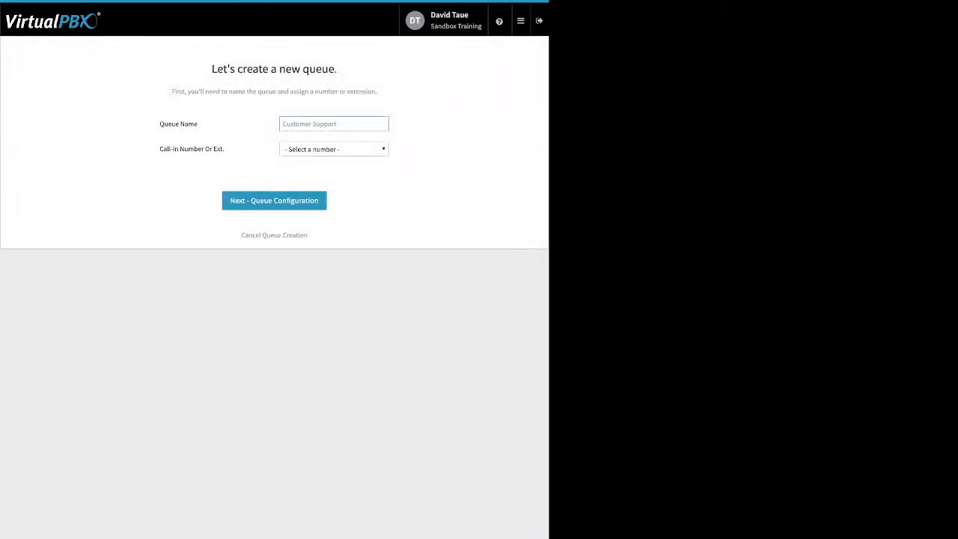
left_click(273, 235)
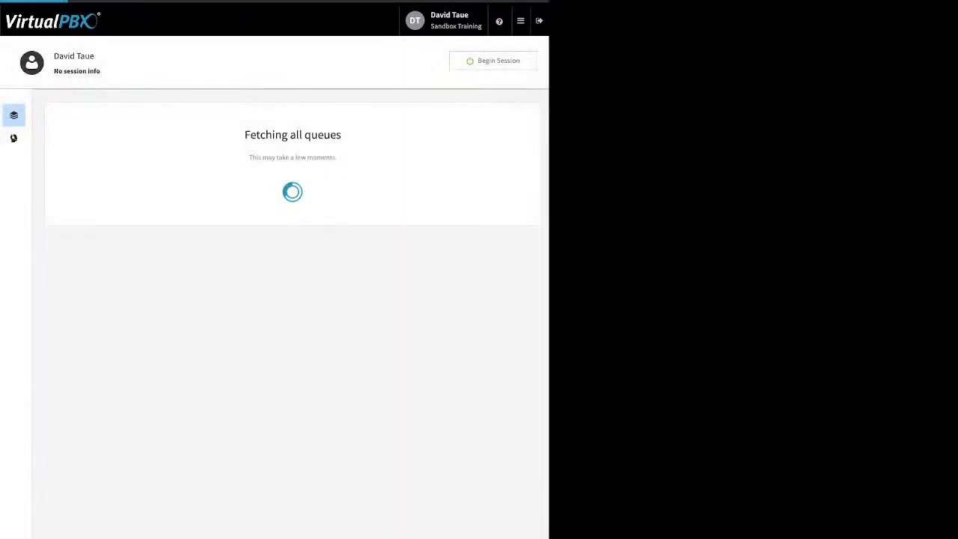
Step: Open the My Support queue's settings and review its call-in number, routing strategy, treatment and queue timeout
left_click(13, 138)
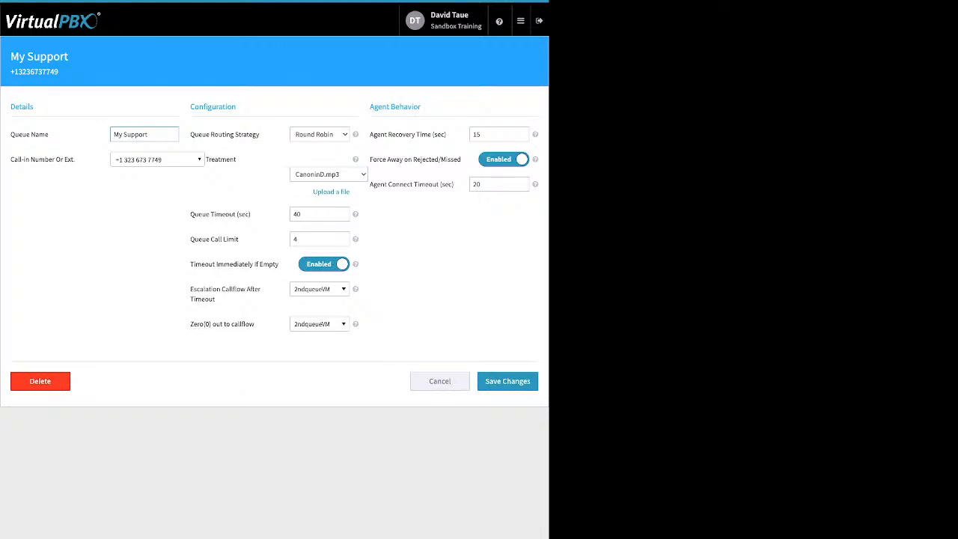
left_click_drag(15, 160, 45, 160)
left_click_drag(247, 135, 222, 135)
mouse_move(227, 160)
left_mouse_down()
mouse_move(236, 160)
mouse_move(219, 159)
left_mouse_up()
left_click_drag(252, 214, 198, 214)
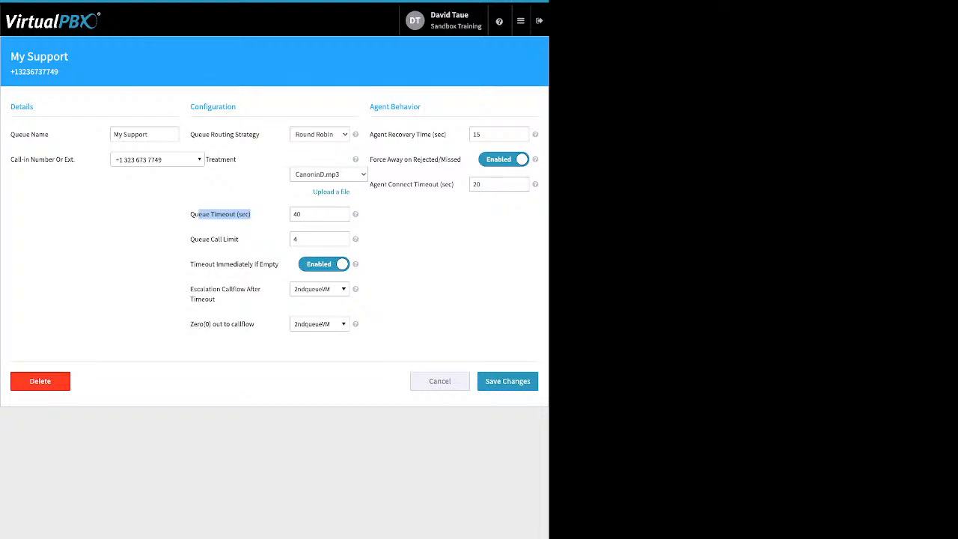
Step: Set the My Support queue's call limit to 0
left_click_drag(239, 239, 200, 239)
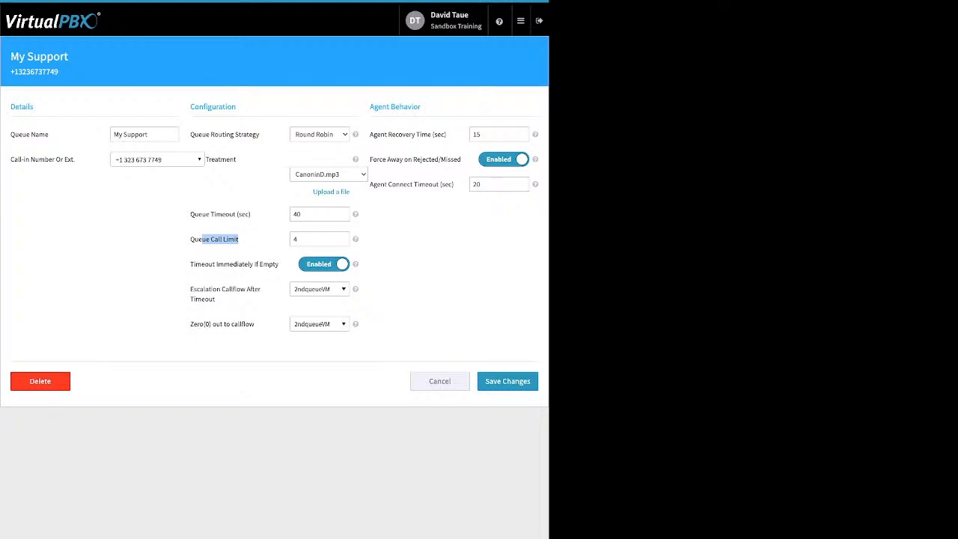
double_click(297, 239)
type("0")
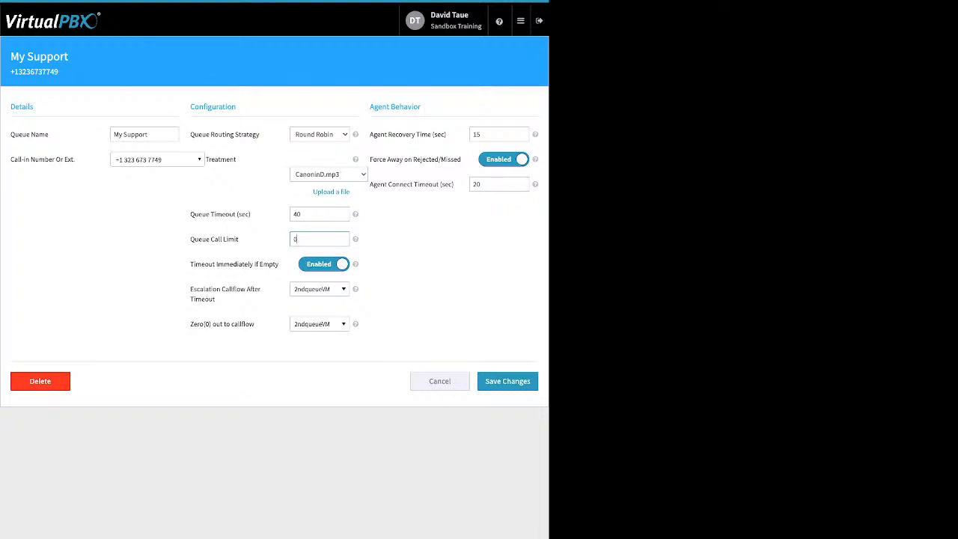
Step: Review the My Support queue's empty-queue timeout setting and its callflow options for escalation and zero-out, leaving them unchanged
key("Tab")
left_click_drag(190, 264, 279, 264)
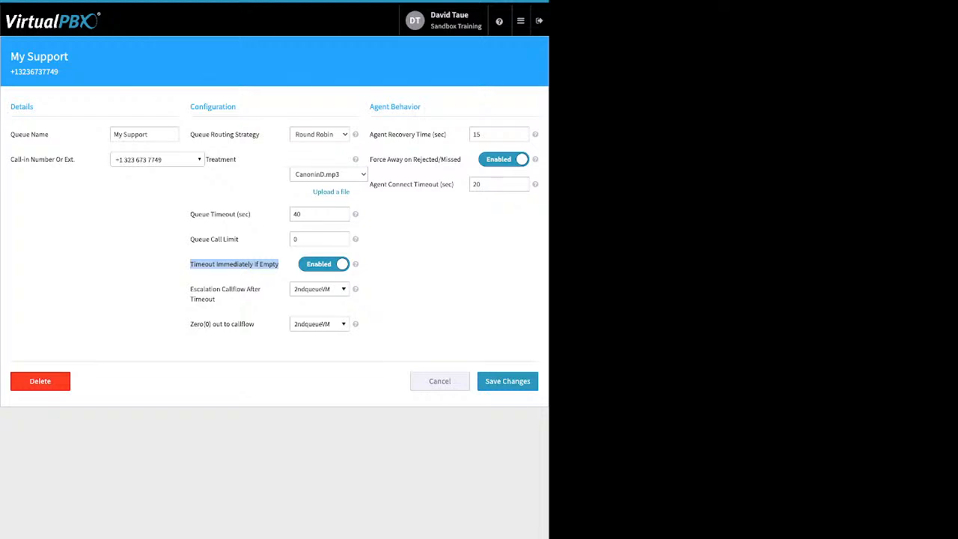
left_click_drag(216, 299, 196, 289)
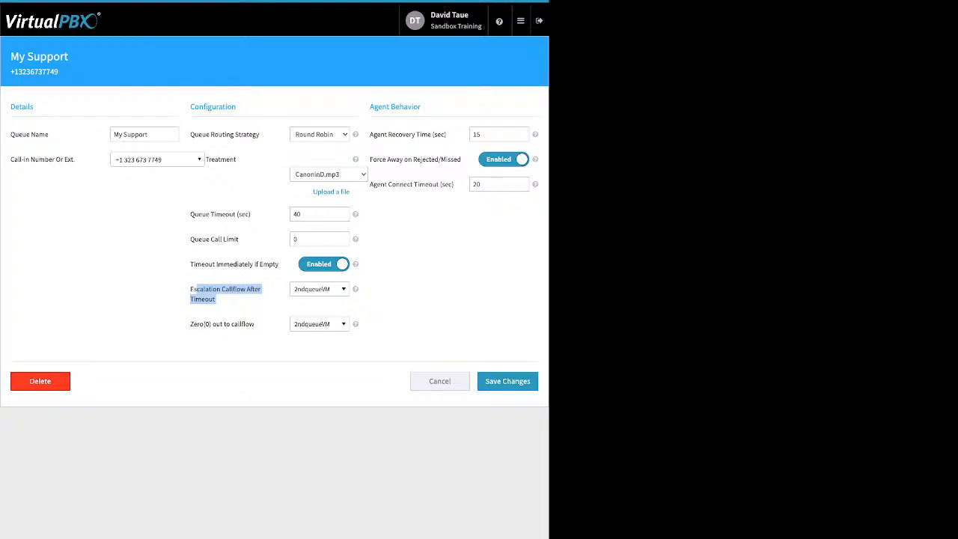
left_click(320, 289)
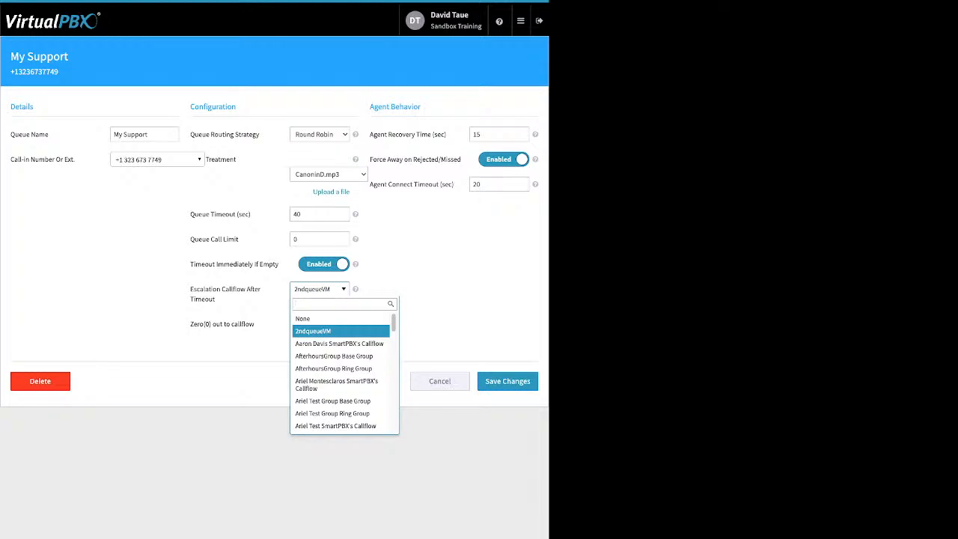
key("Escape")
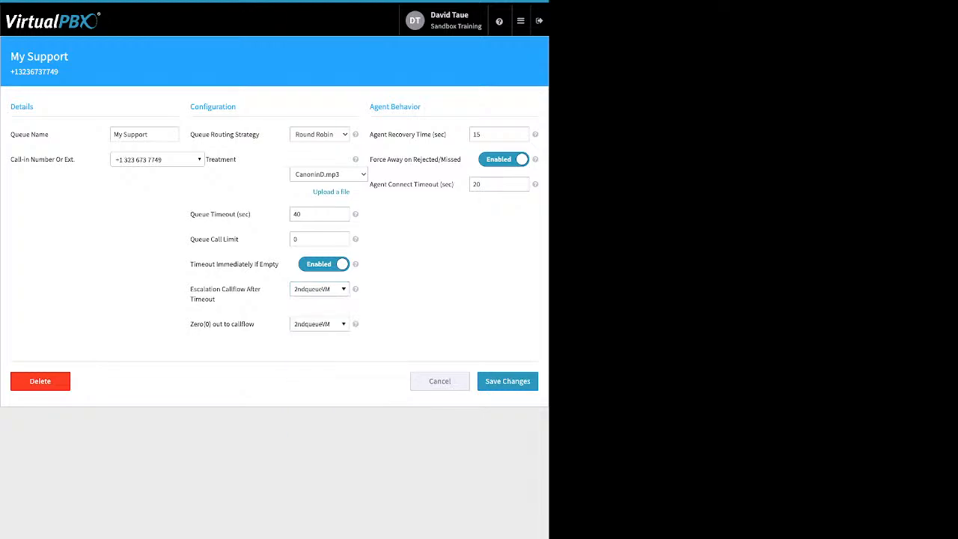
left_click_drag(255, 324, 196, 324)
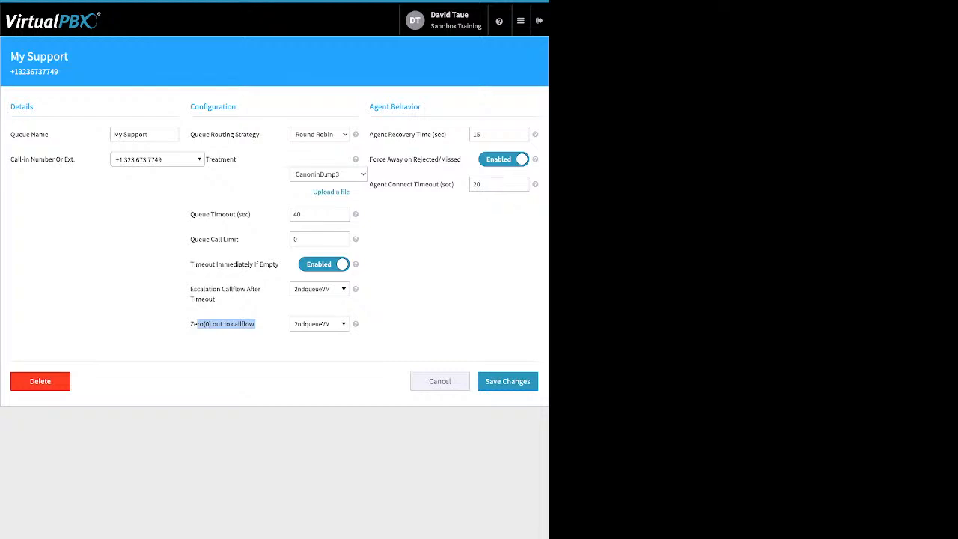
left_click(319, 324)
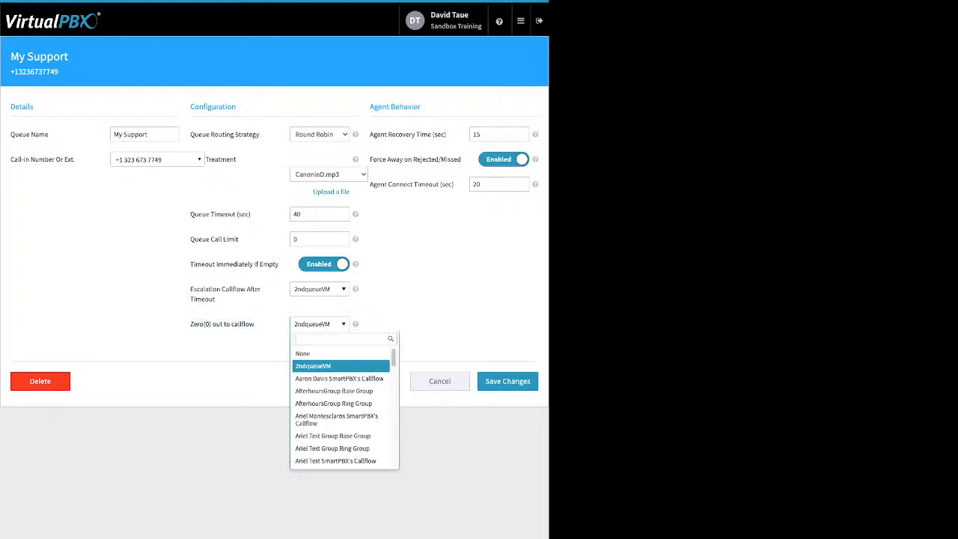
key("Escape")
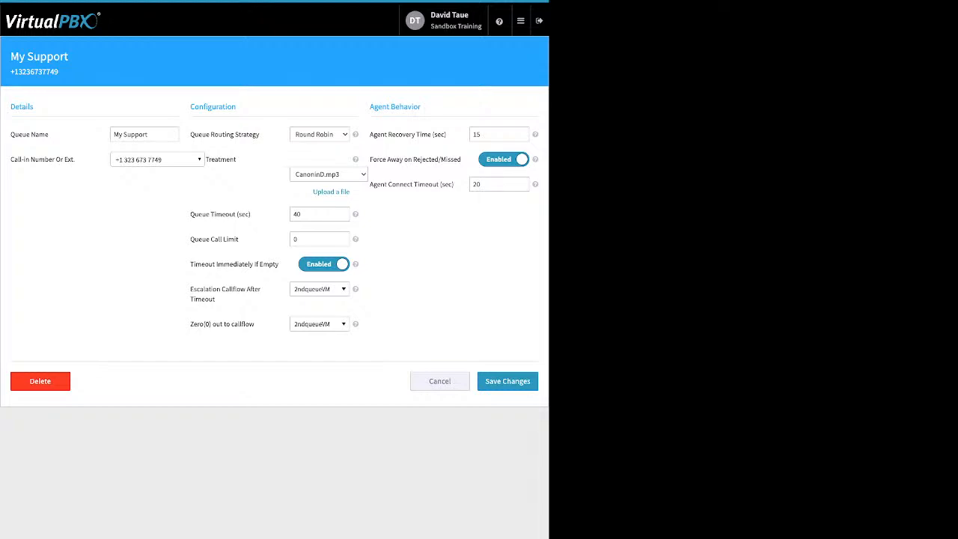
Step: Review the My Support queue's agent recovery time, force-away setting and connect timeout, and leave the settings without saving
left_click_drag(369, 134, 430, 134)
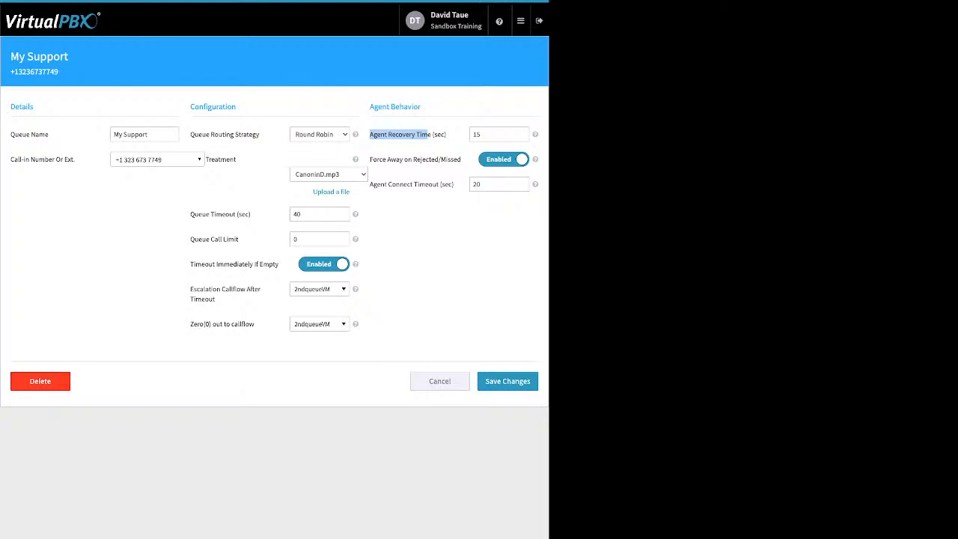
left_click_drag(373, 160, 442, 159)
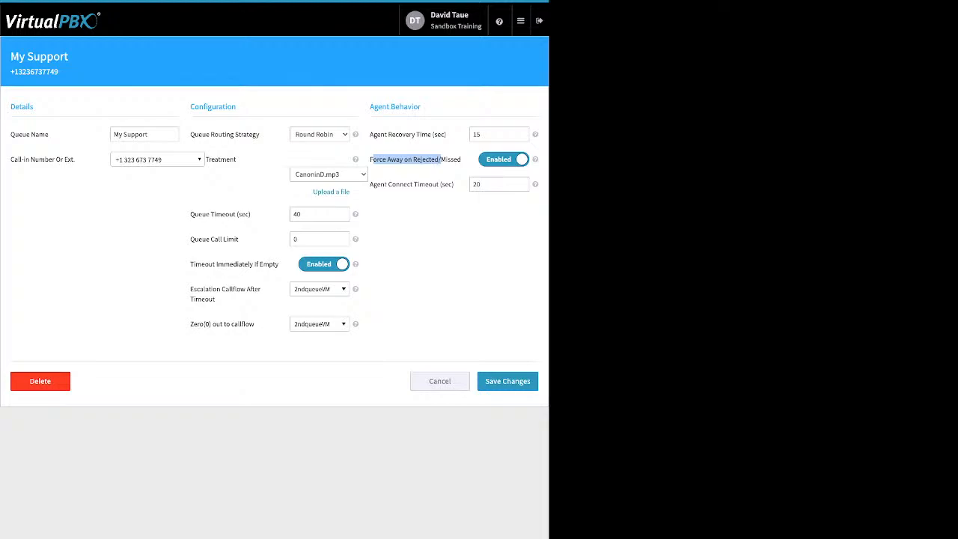
left_click(440, 160)
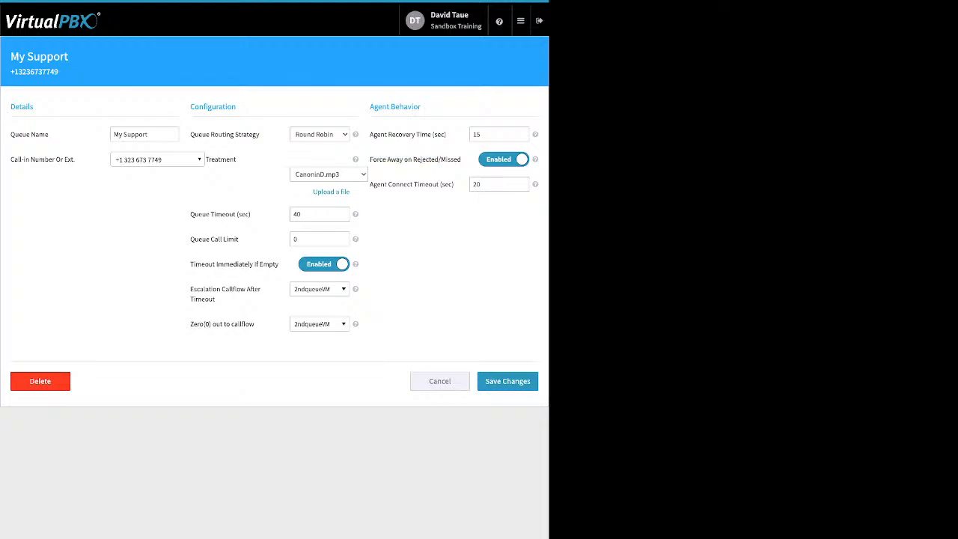
left_click_drag(376, 184, 433, 184)
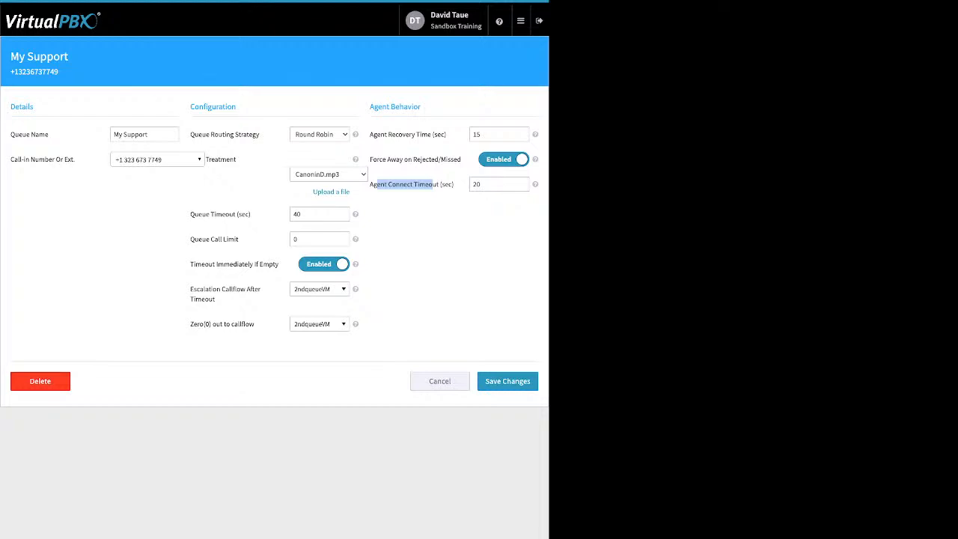
double_click(477, 184)
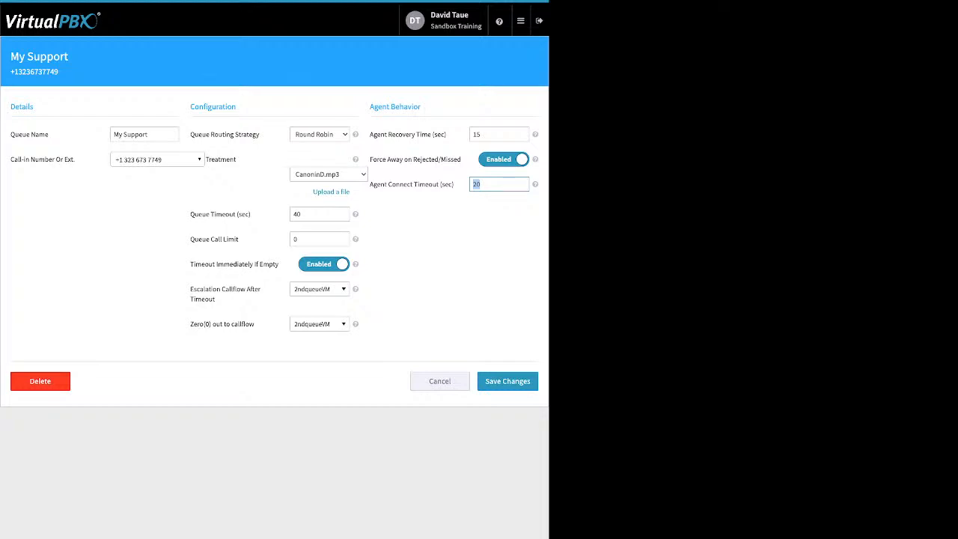
left_click(439, 381)
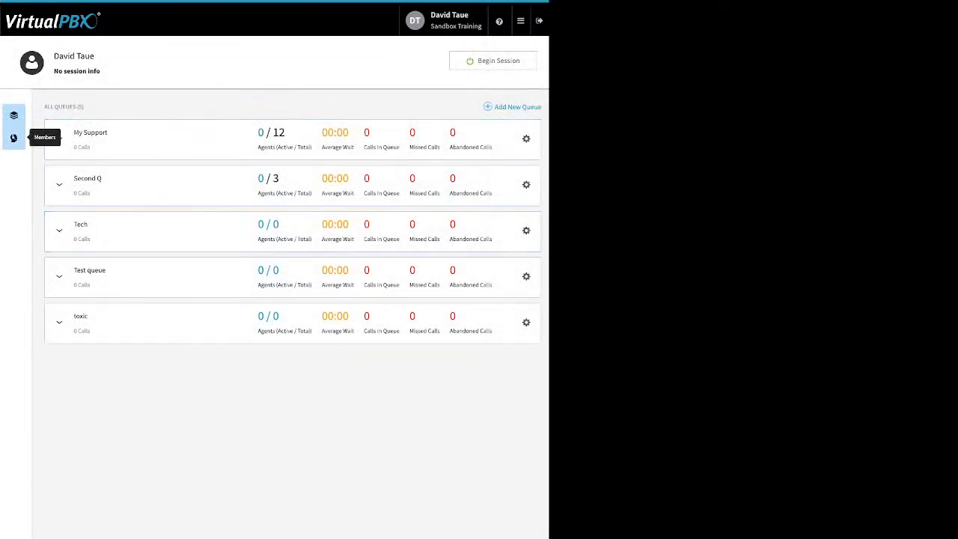
Step: Add the last and fourth-from-last available system users as call center members in Member Management
left_click(14, 138)
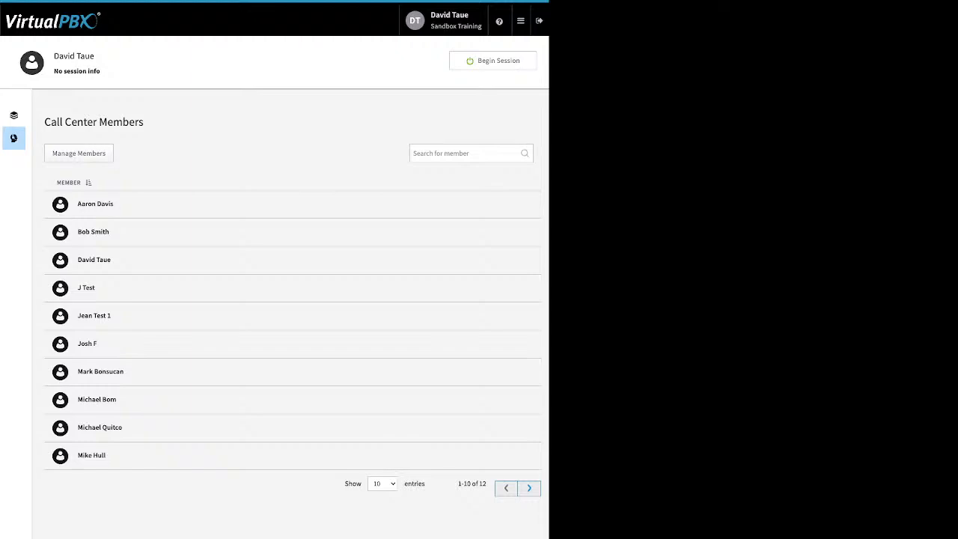
left_click(78, 152)
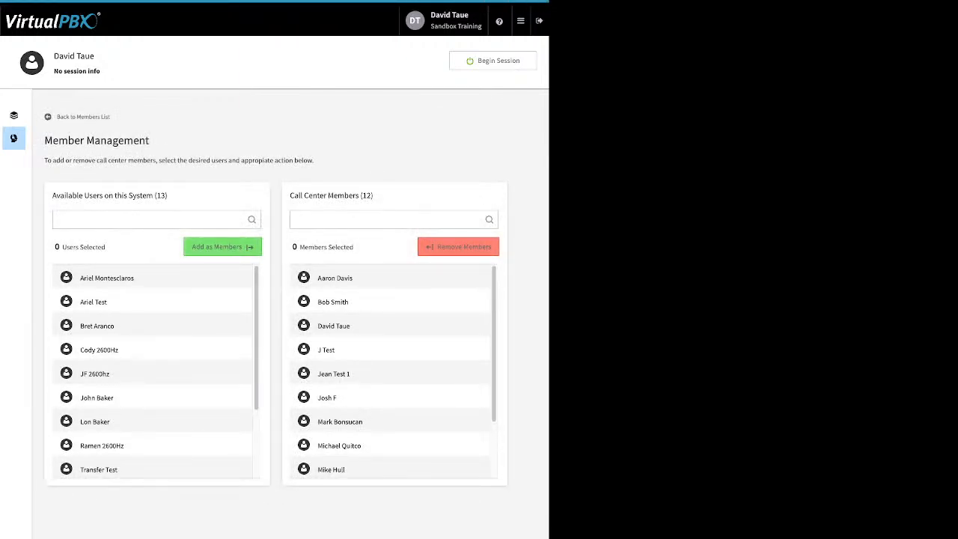
scroll(393, 375, "down", 2)
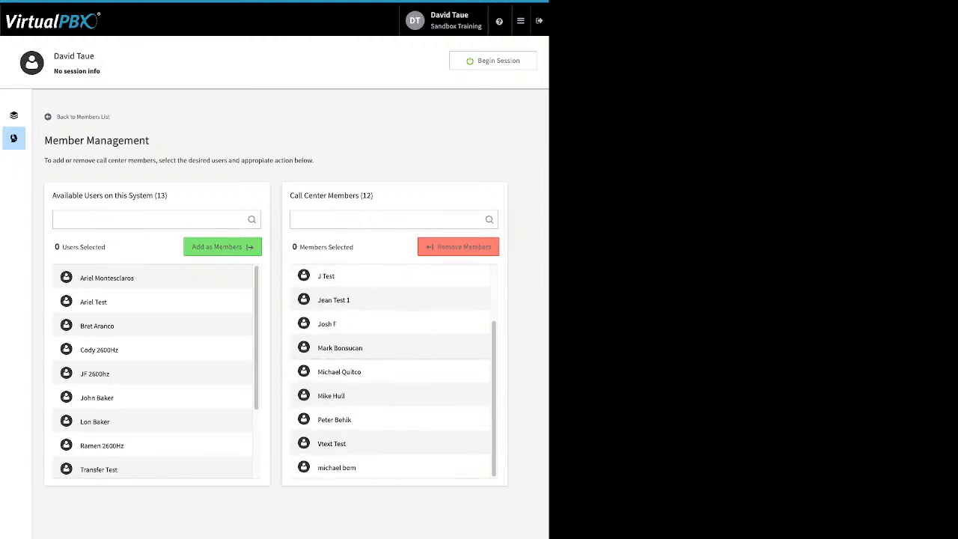
scroll(153, 374, "down", 2)
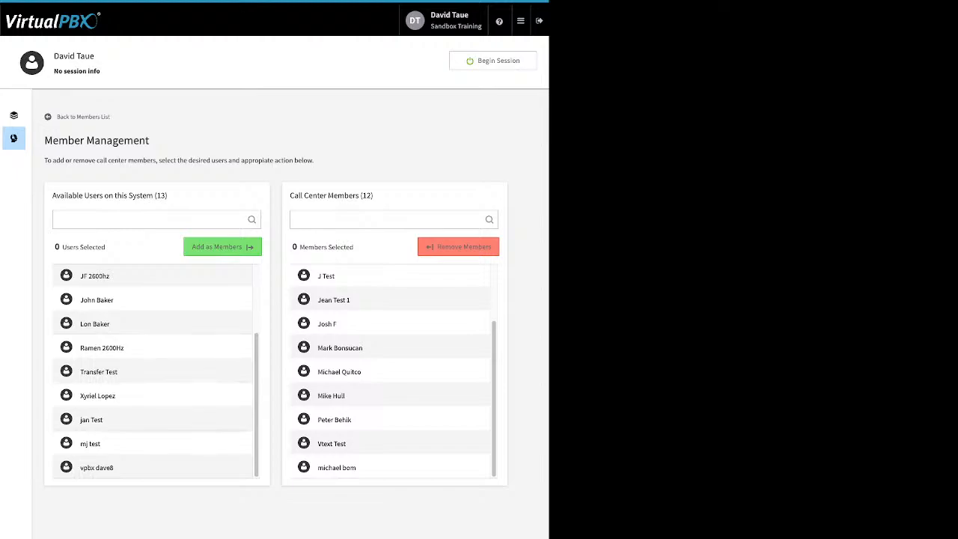
left_click(97, 466)
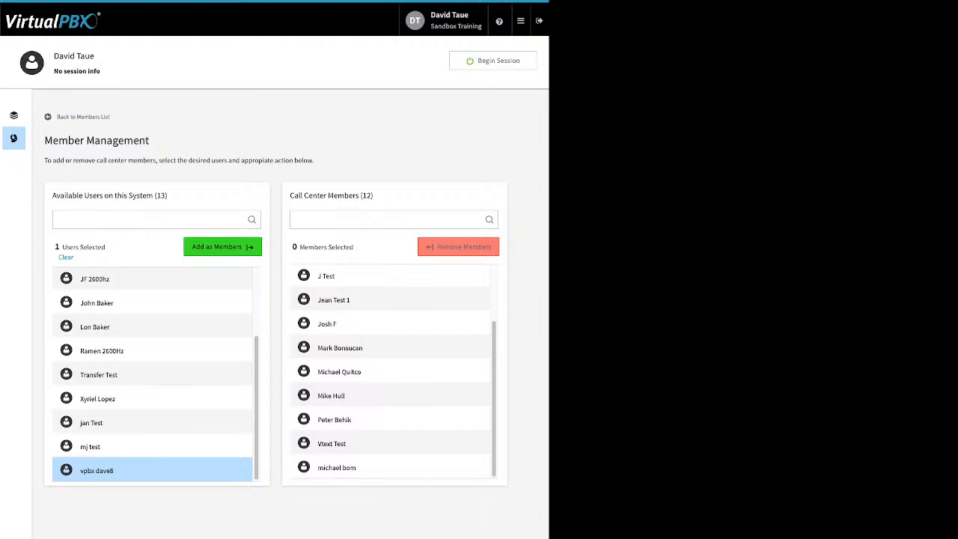
left_click(112, 398)
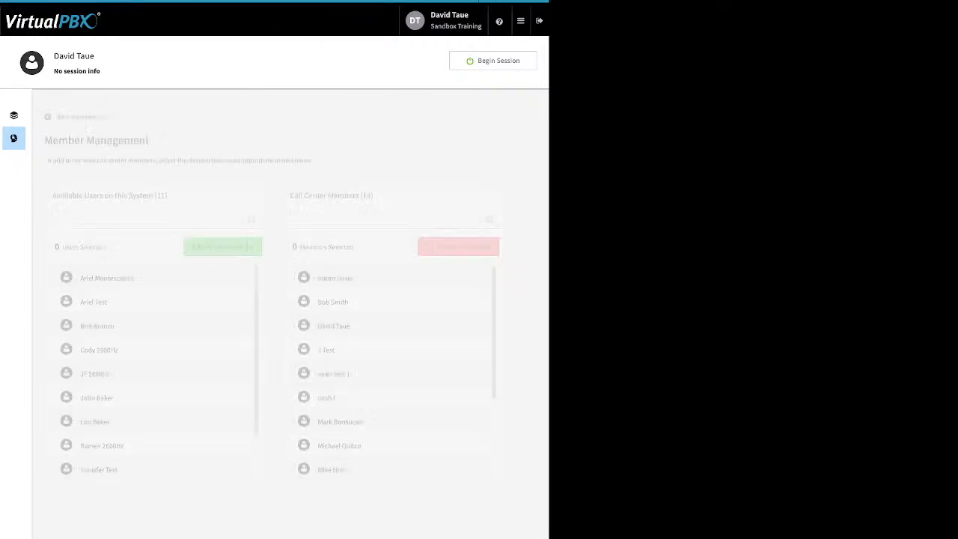
scroll(392, 374, "down", 3)
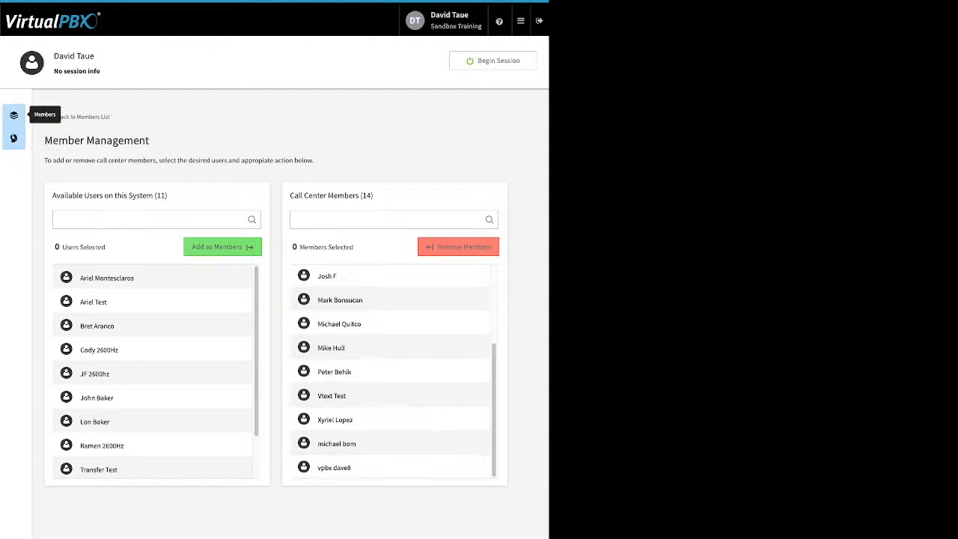
Step: Assign the second available user to the My Support queue as an agent and save the change
left_click(13, 114)
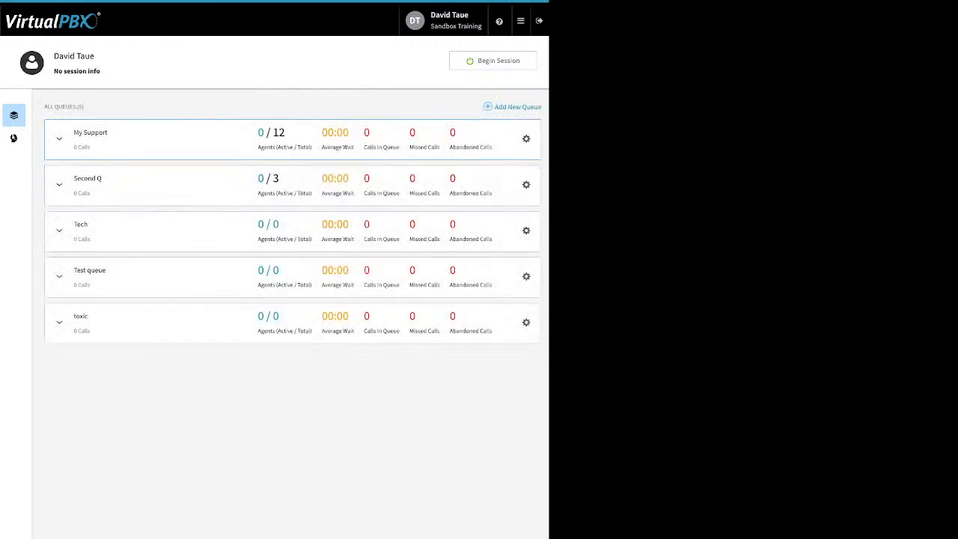
left_click(59, 138)
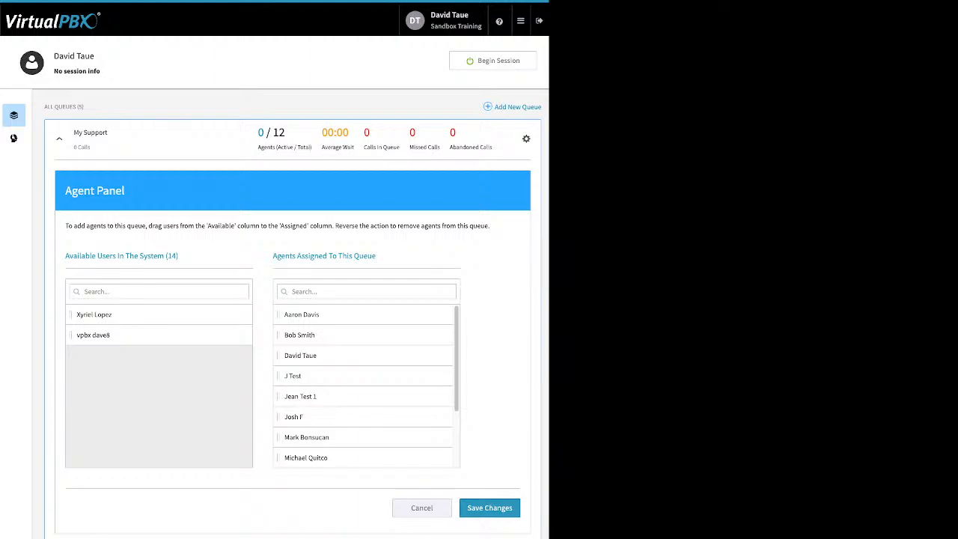
left_click_drag(92, 335, 320, 374)
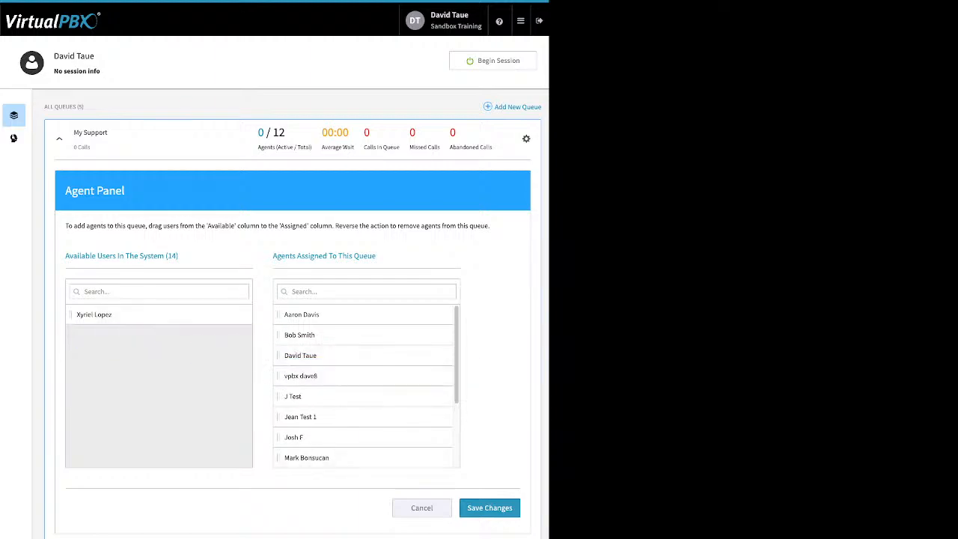
left_click(490, 508)
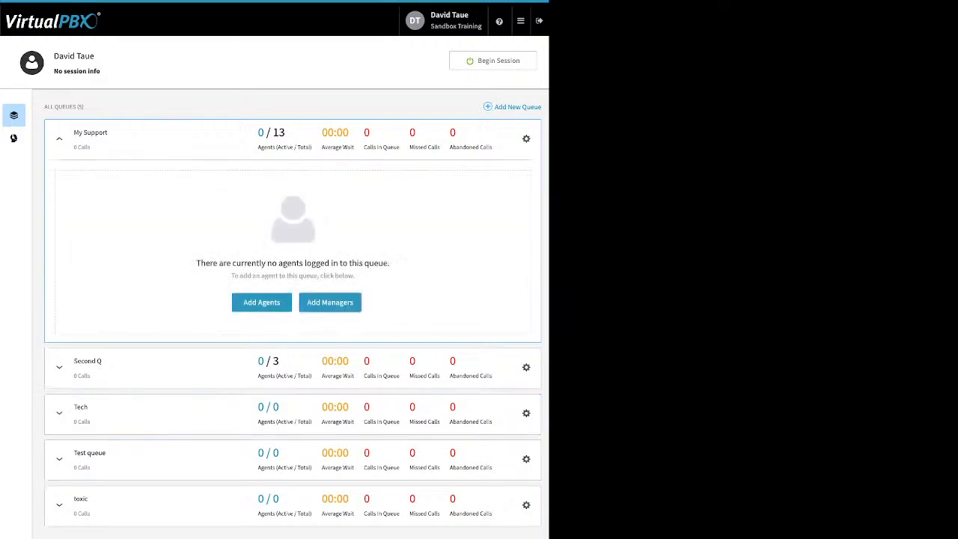
Step: Assign the seventh listed available agent as a manager of the My Support queue and save the change
left_click(329, 303)
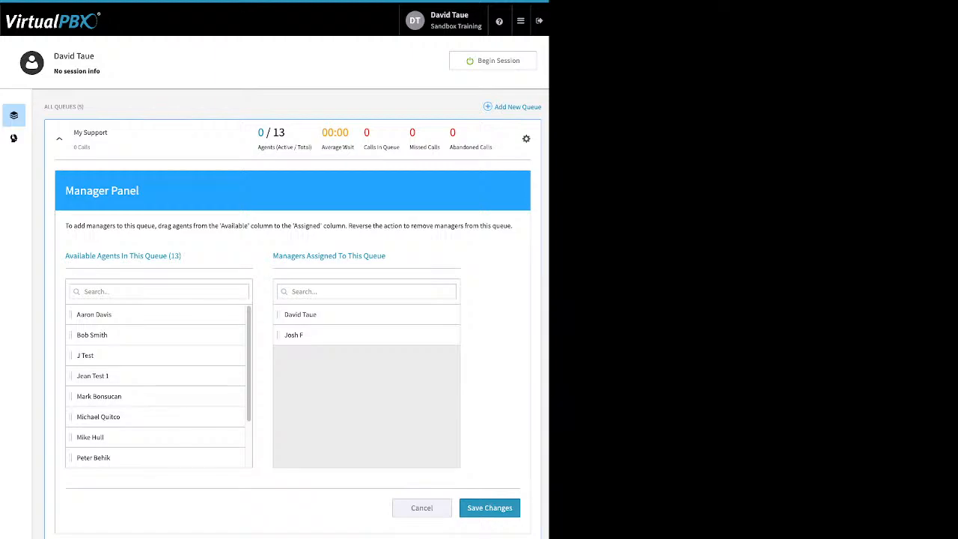
left_click_drag(90, 437, 352, 374)
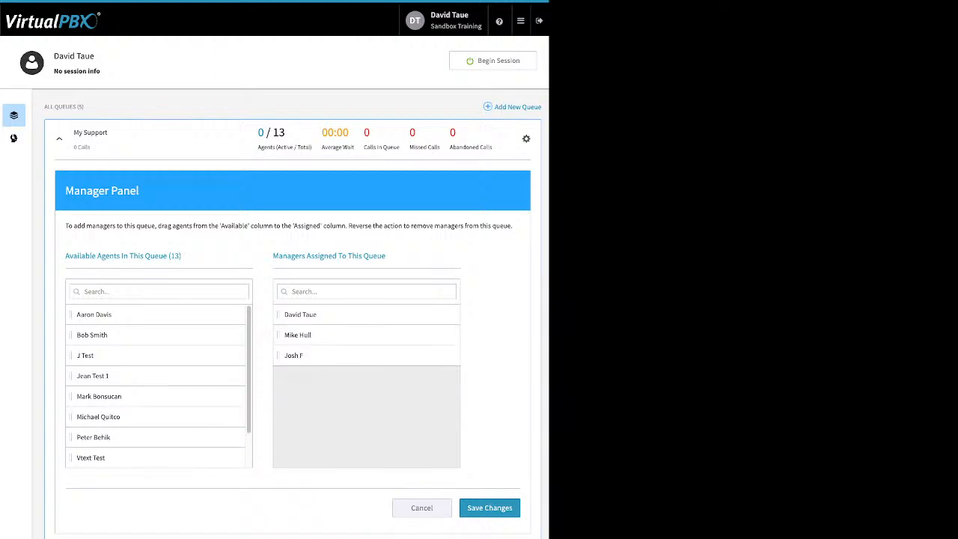
left_click(489, 508)
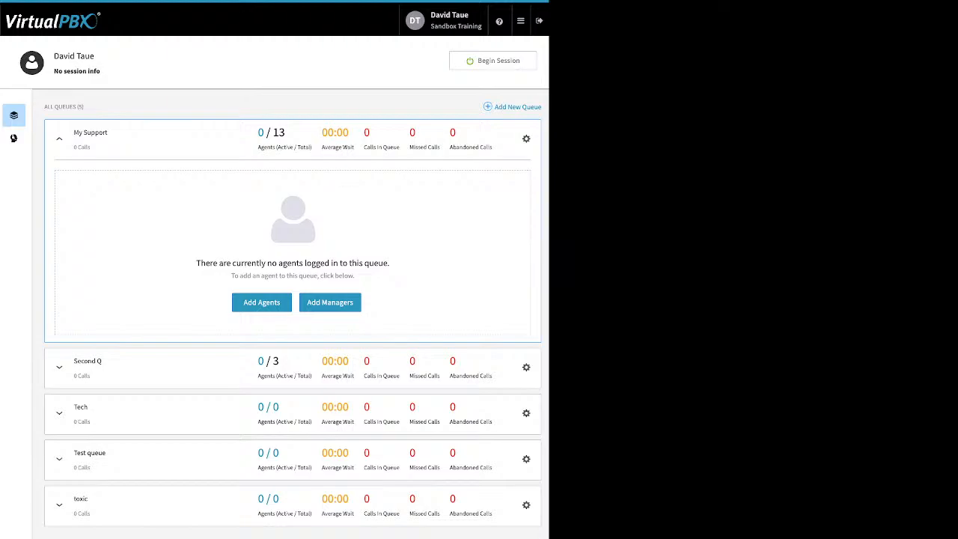
Step: Reopen the ACD queues, begin an agent session and choose dtSand as its default answering device
left_click(521, 21)
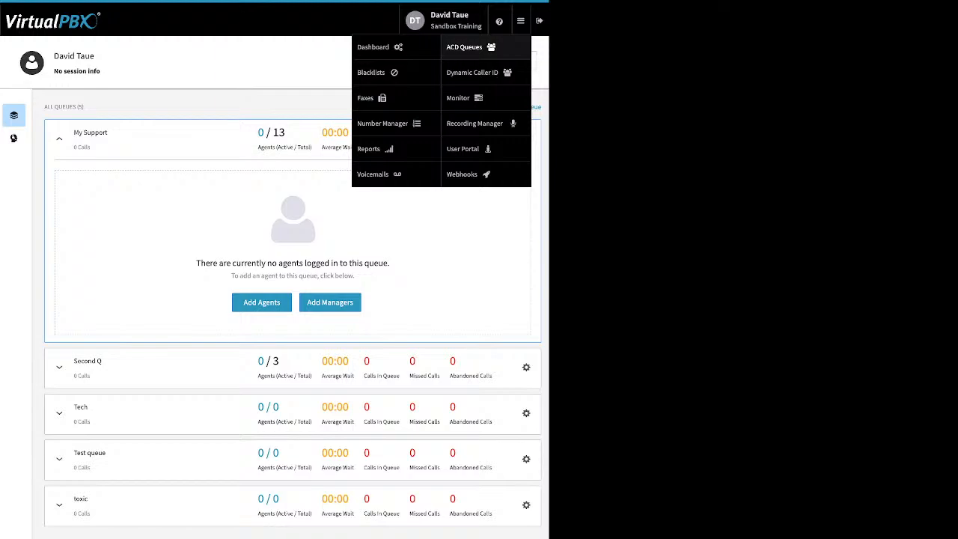
left_click(470, 47)
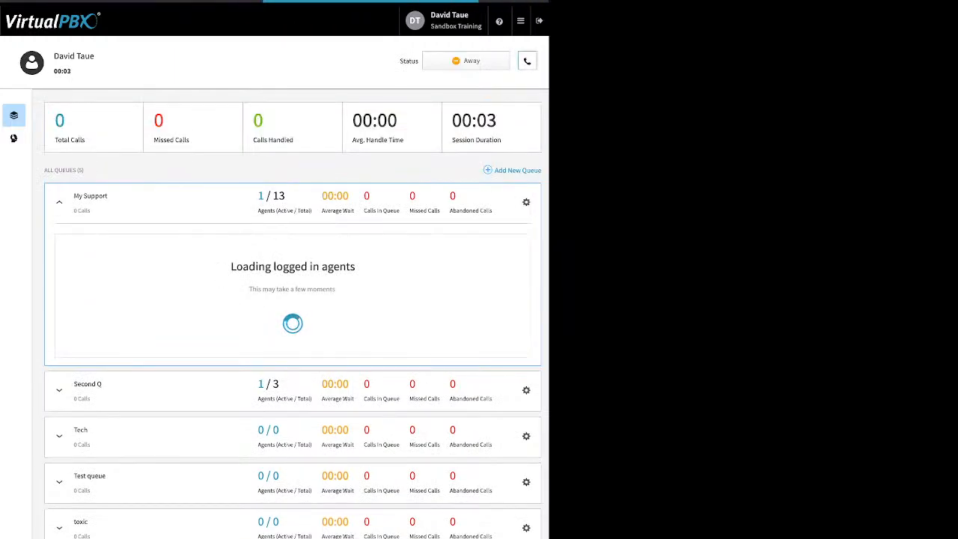
left_click(527, 62)
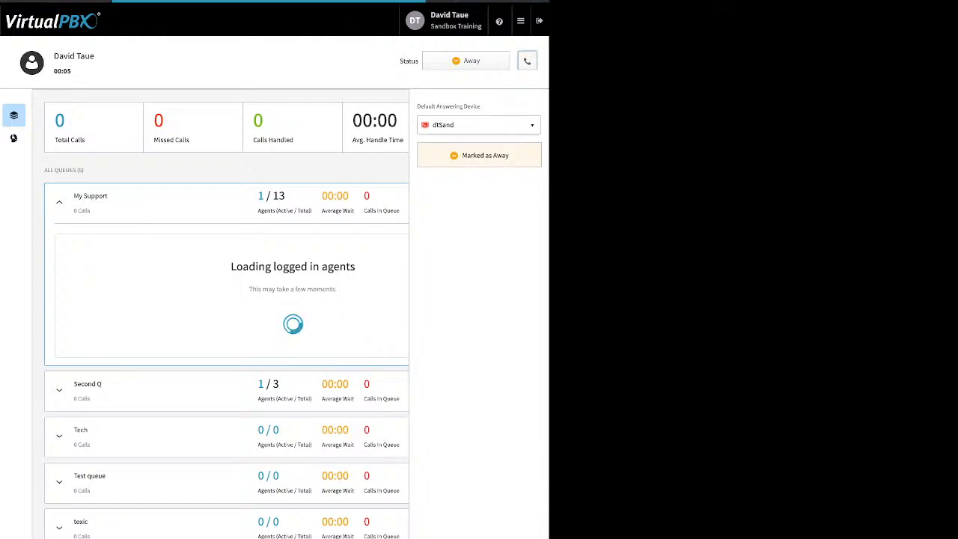
left_click(479, 125)
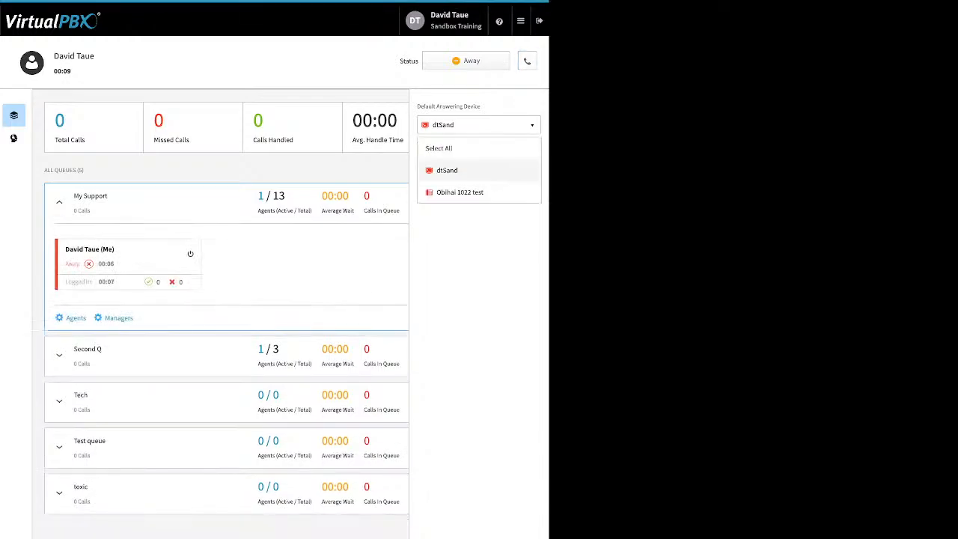
left_click(479, 170)
left_click(527, 62)
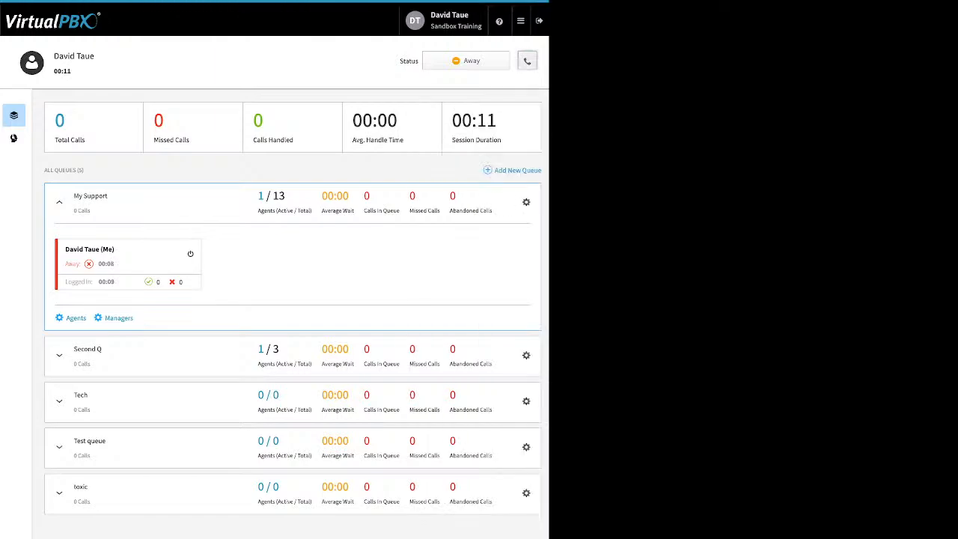
Step: Mark the agent as Ready in all queues and switch the status back to Away
left_click(466, 60)
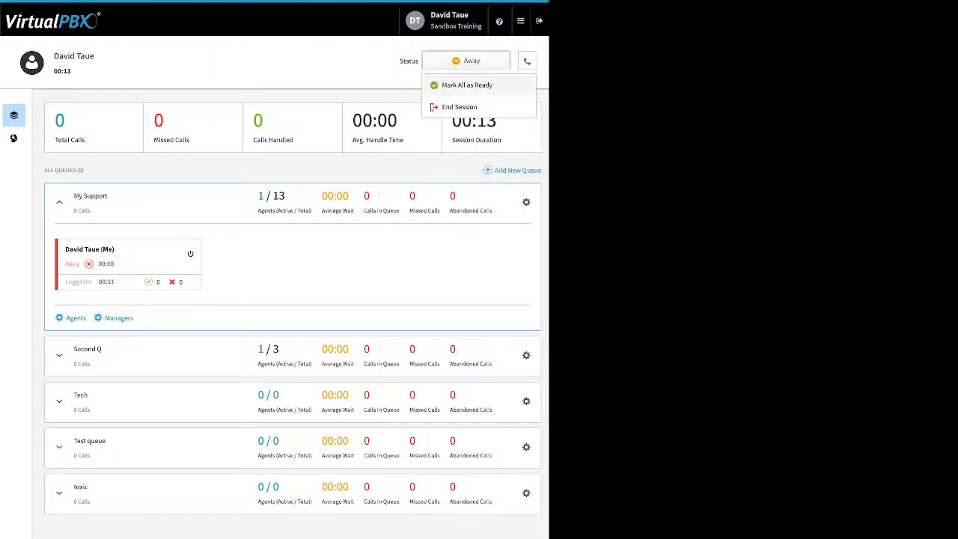
left_click(467, 85)
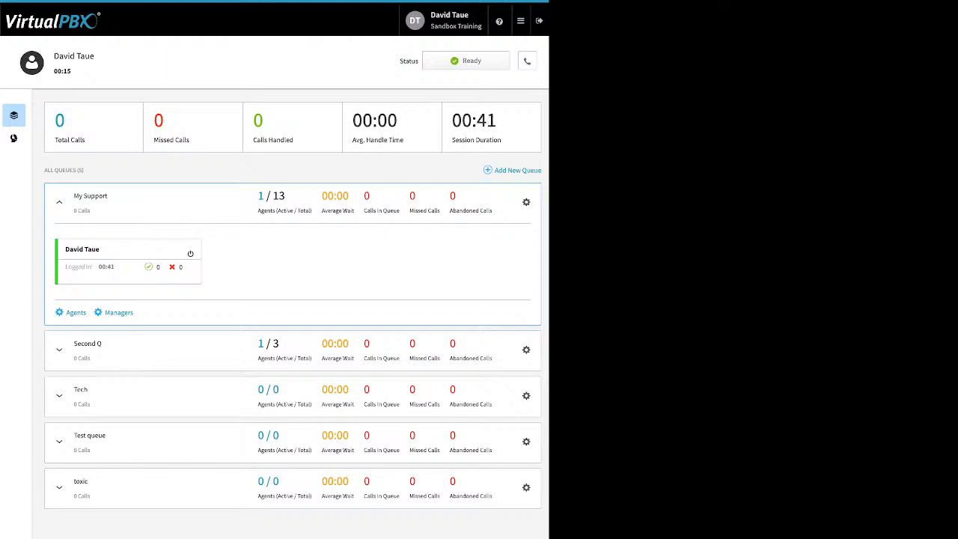
left_click(466, 60)
left_click(466, 85)
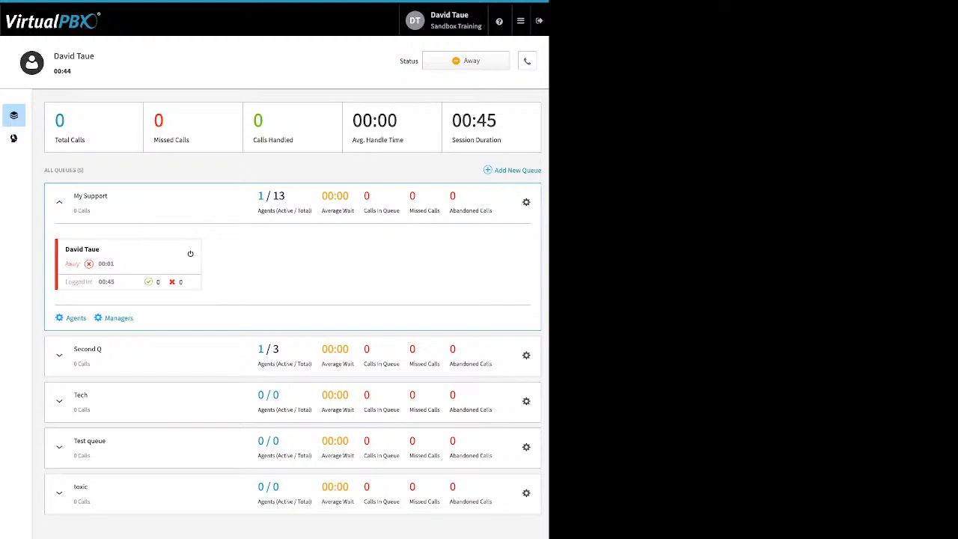
Step: End the agent session and open the list of dynamic caller ID rules
left_click(466, 61)
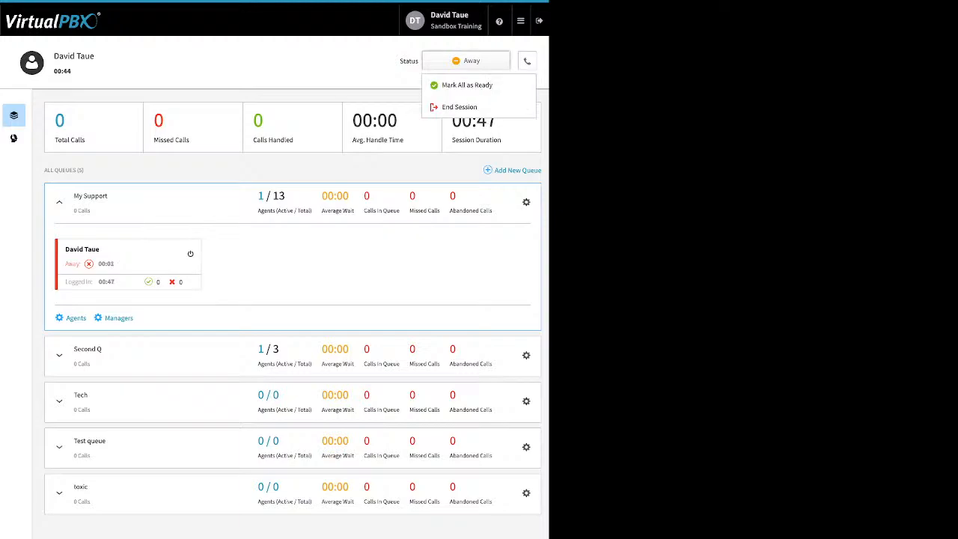
left_click(458, 107)
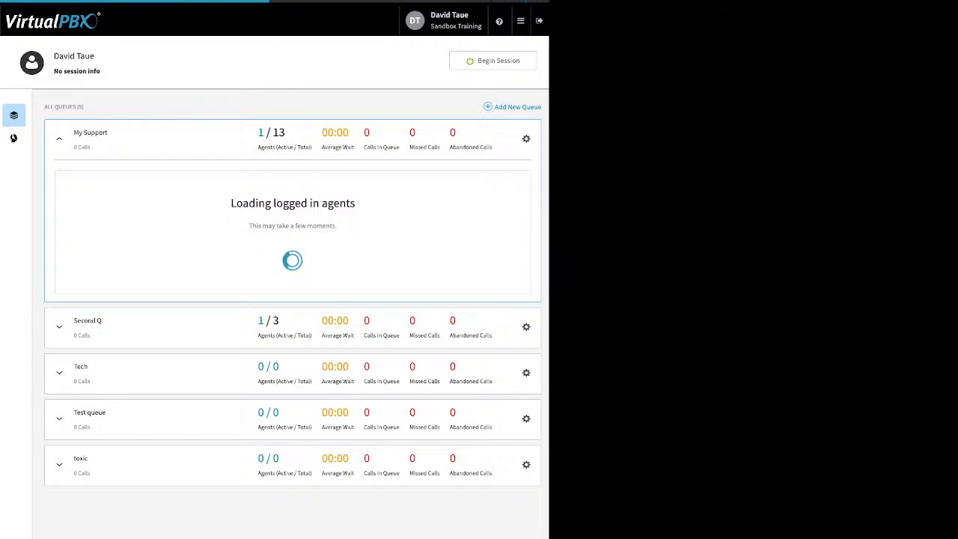
left_click(520, 20)
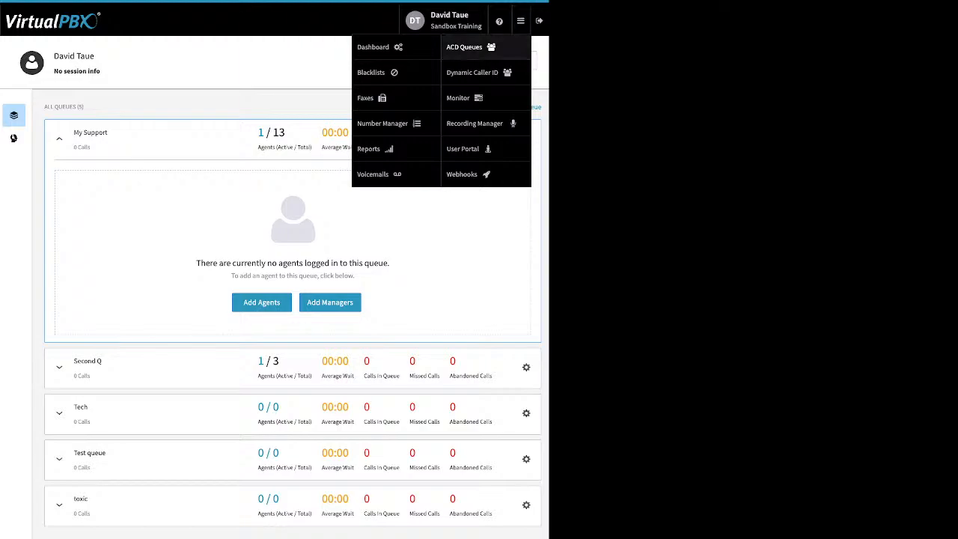
left_click(471, 72)
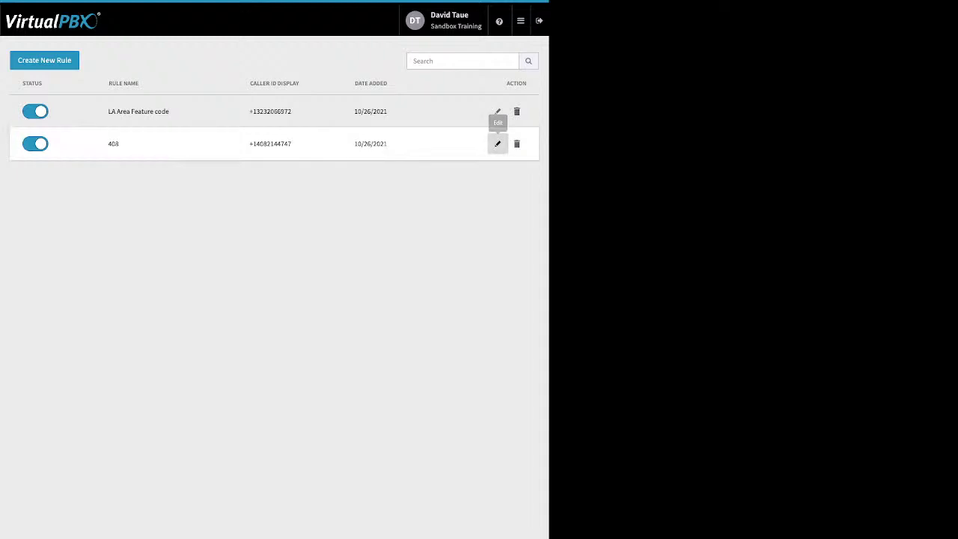
Step: Open the 408 rule for editing, examine its area code condition and submit the form
left_click(497, 143)
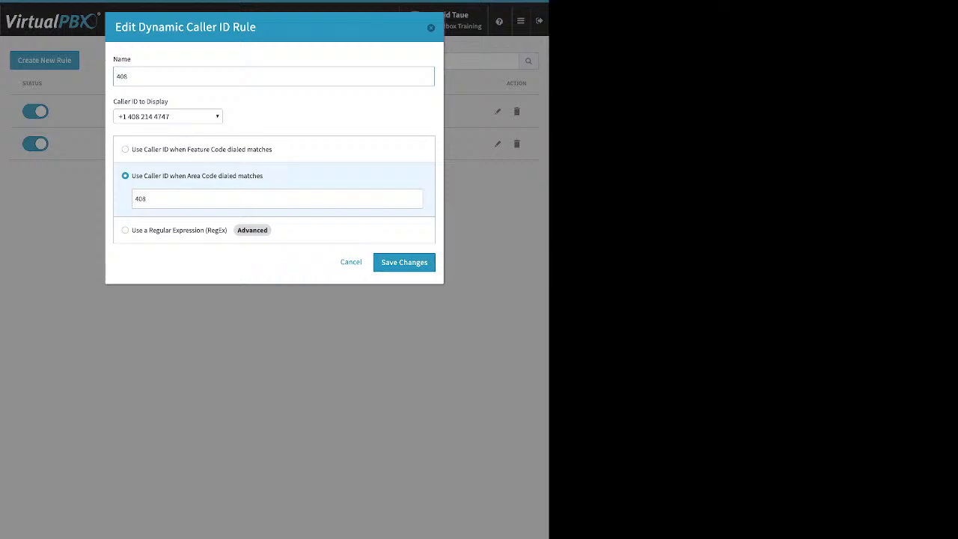
left_click(146, 198)
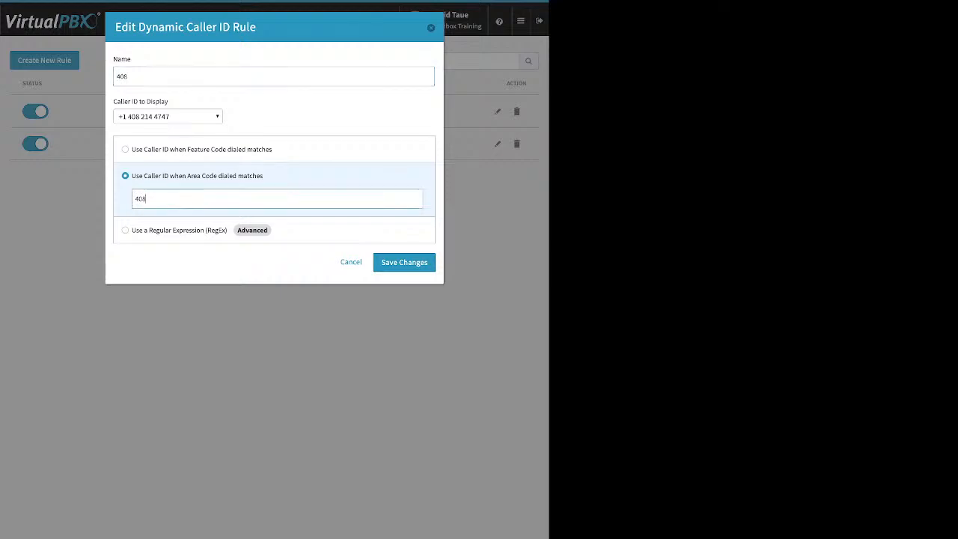
double_click(140, 198)
key("Return")
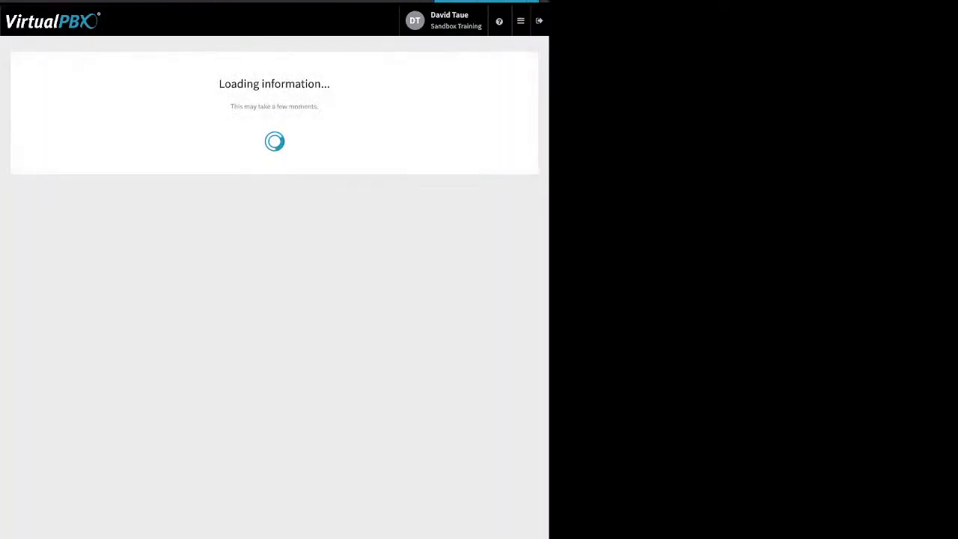
Step: Examine the feature code that triggers the LA Area Feature code rule, and close the rule without saving
left_click(497, 110)
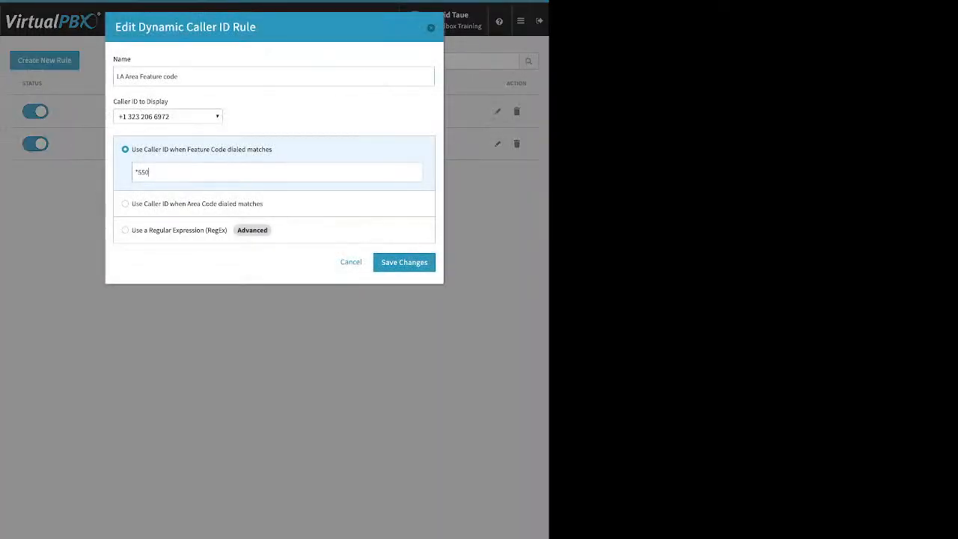
key("ctrl+a")
key("Escape")
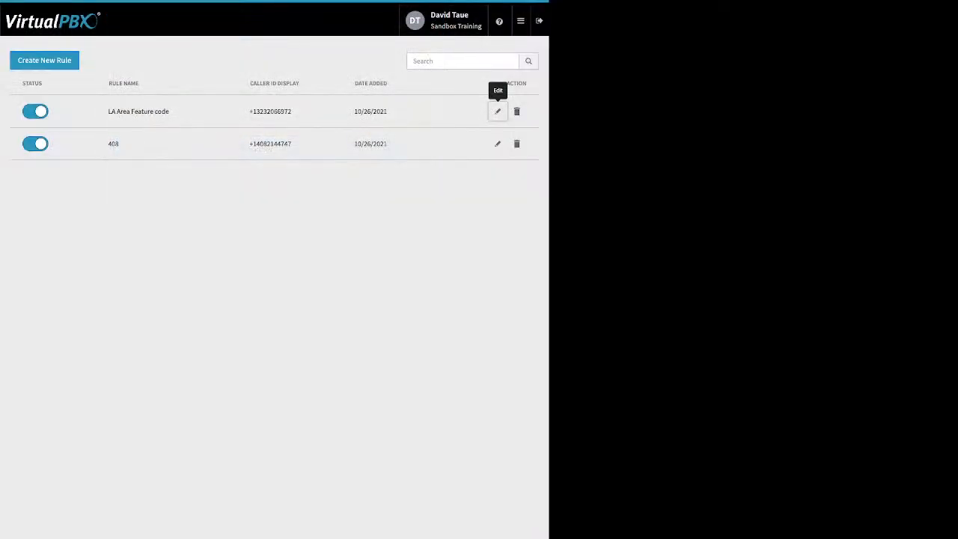
Step: Open the Monitor and filter the employees by Available, Busy and All in turn
mouse_move(521, 21)
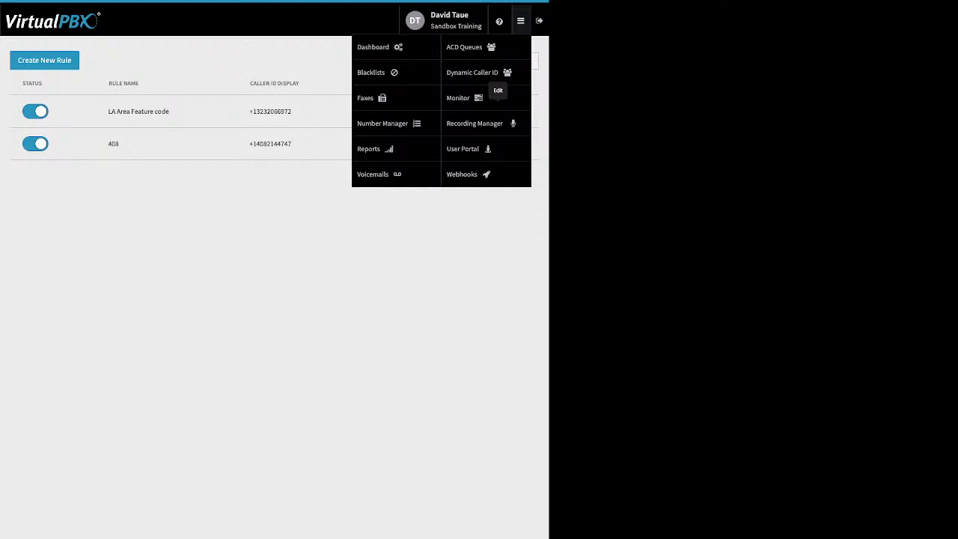
left_click(460, 98)
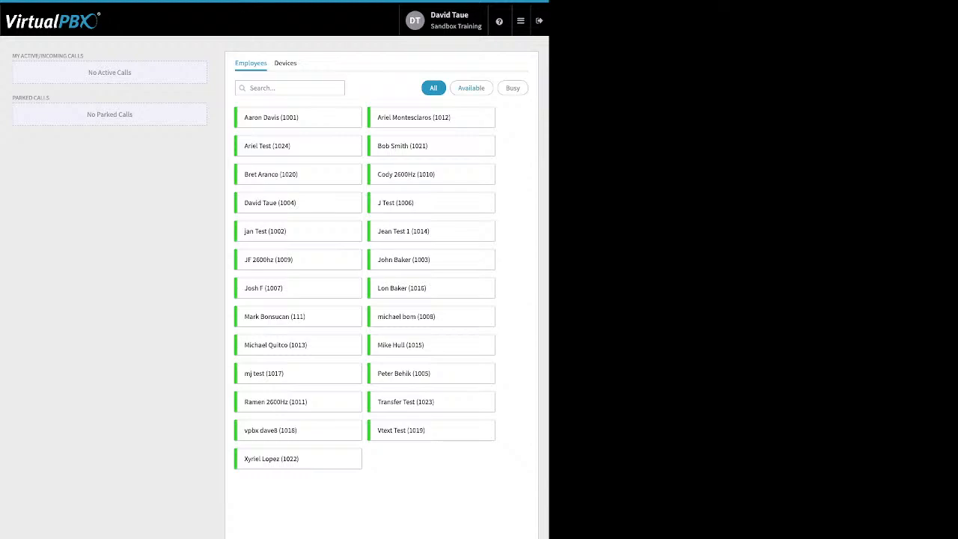
left_click(471, 88)
left_click(513, 88)
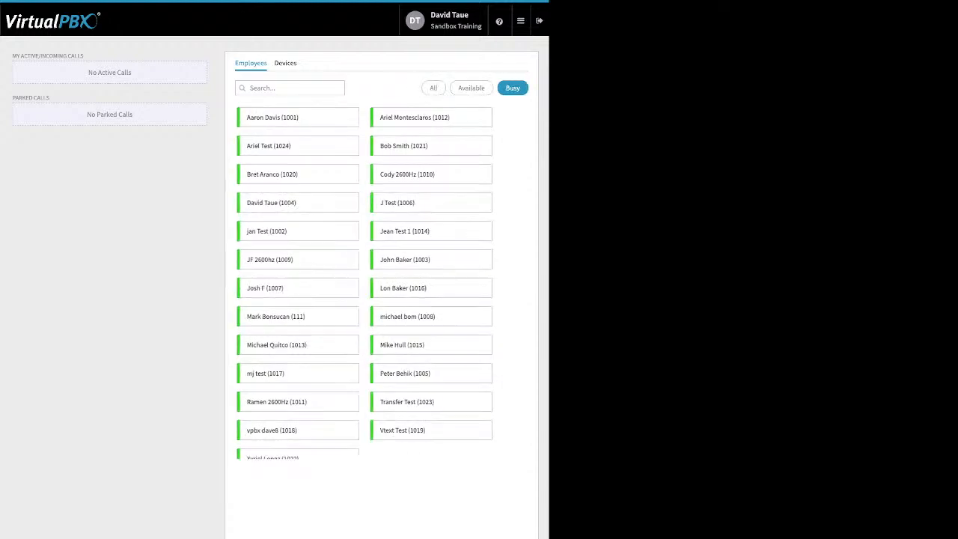
left_click(433, 88)
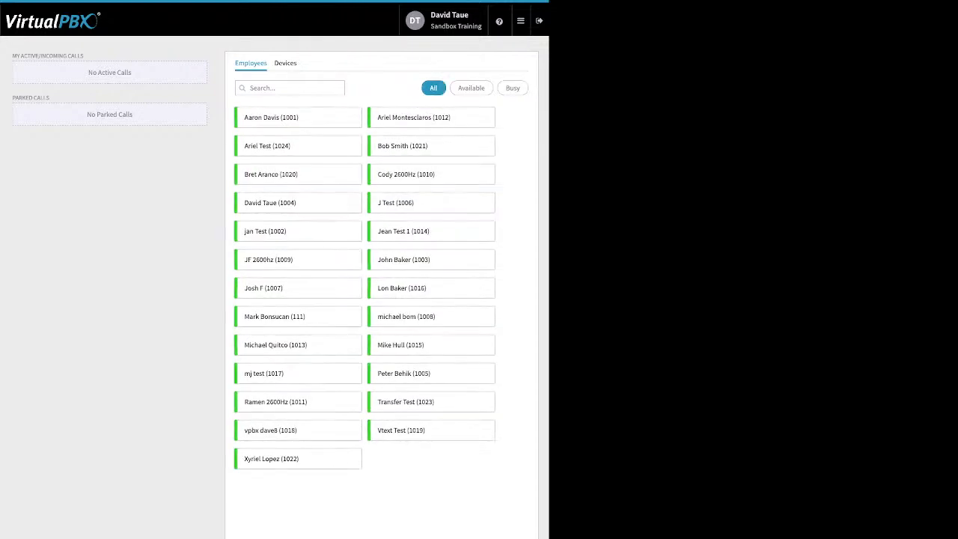
Step: View the monitored devices, return to the employees, and highlight the headings for active/incoming and parked calls
left_click(285, 63)
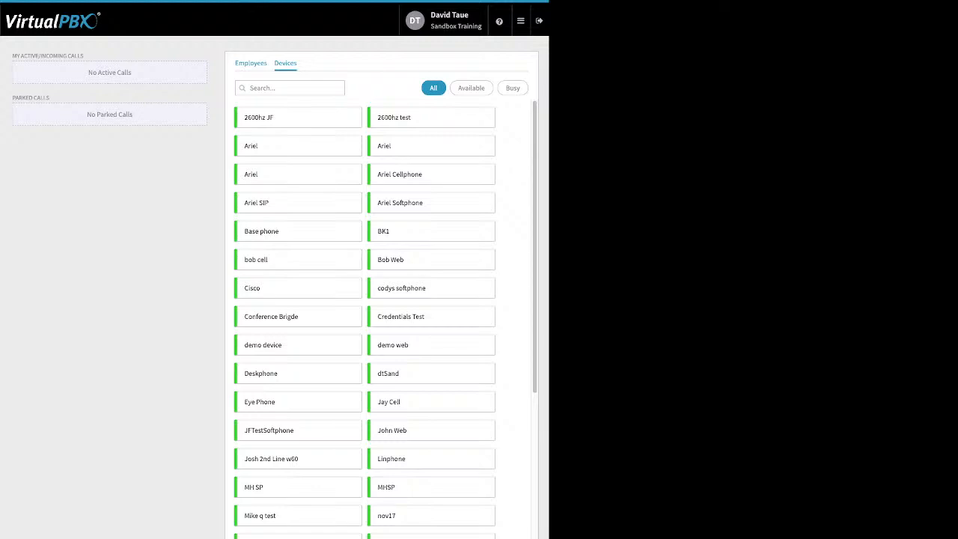
left_click(250, 63)
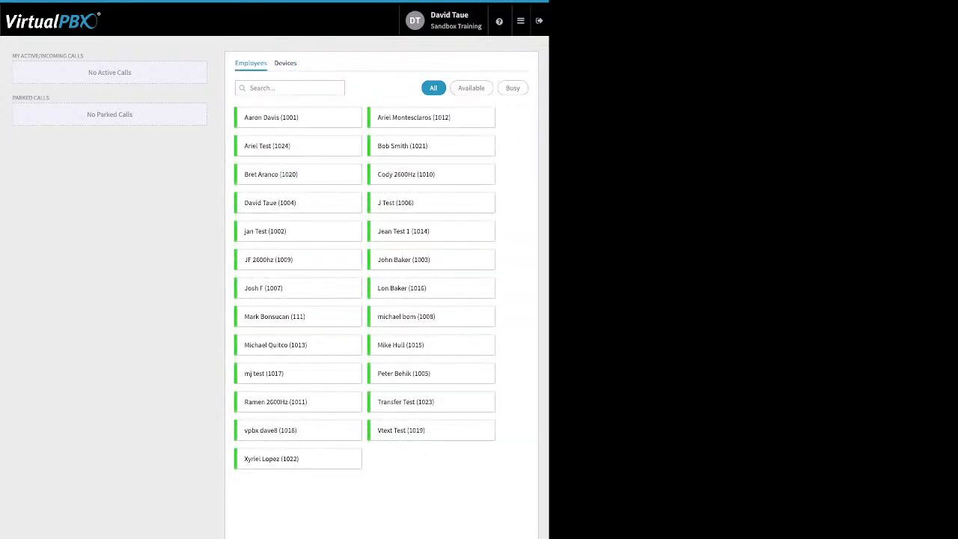
left_click_drag(84, 55, 12, 56)
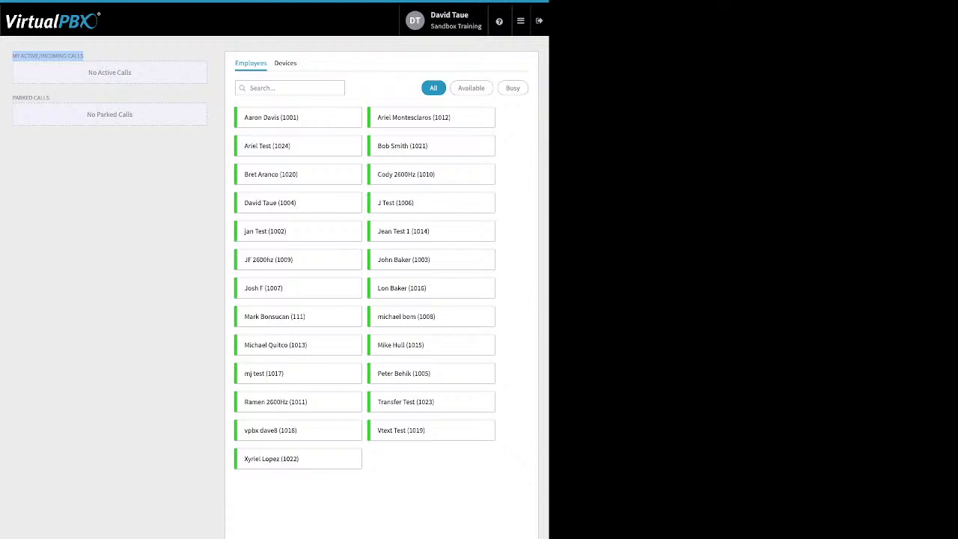
left_click(68, 92)
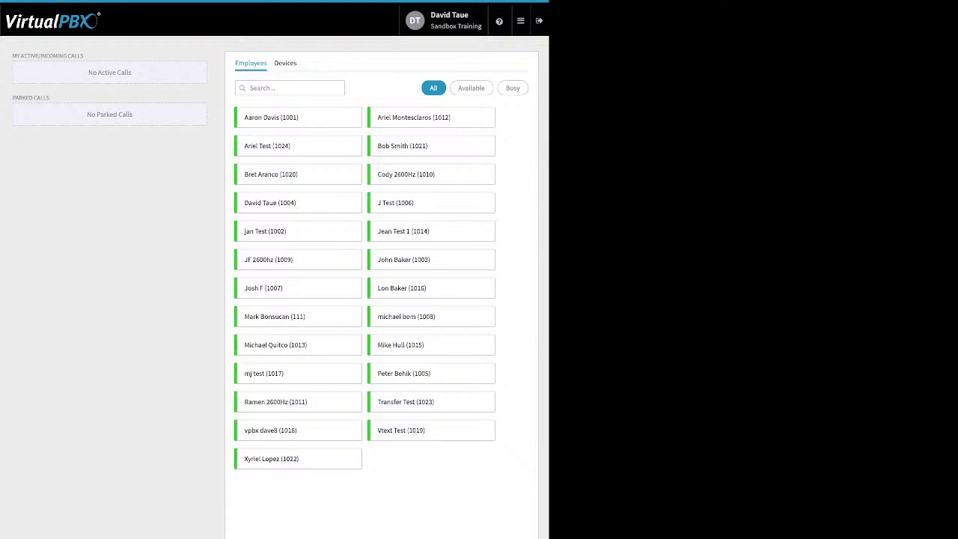
left_click_drag(12, 97, 46, 97)
Step: Open Webhooks and display the form for creating a new webhook
left_click(520, 21)
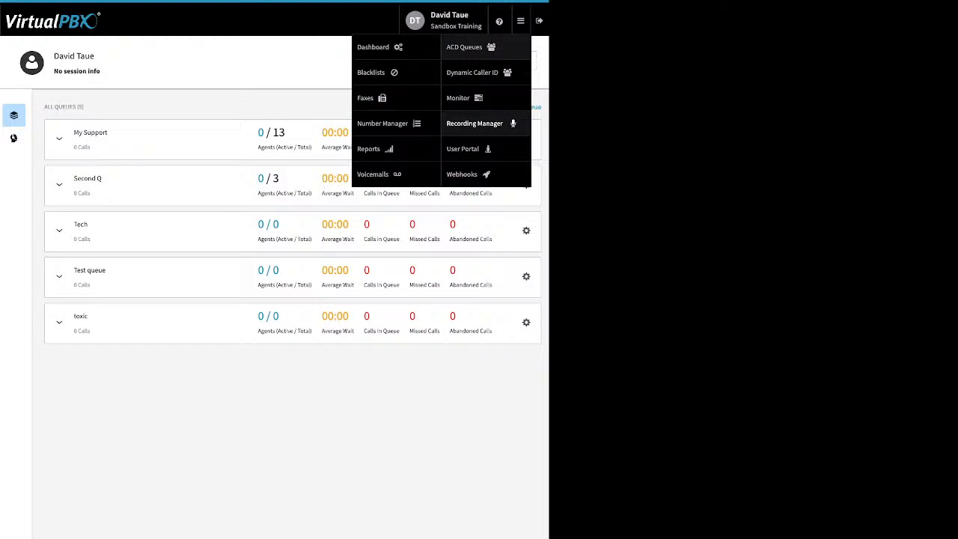
left_click(462, 173)
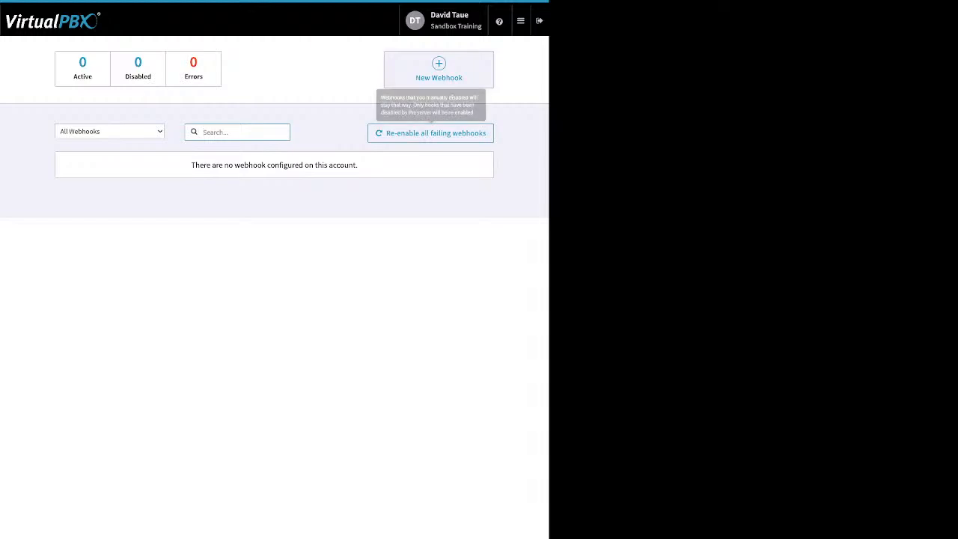
left_click(439, 69)
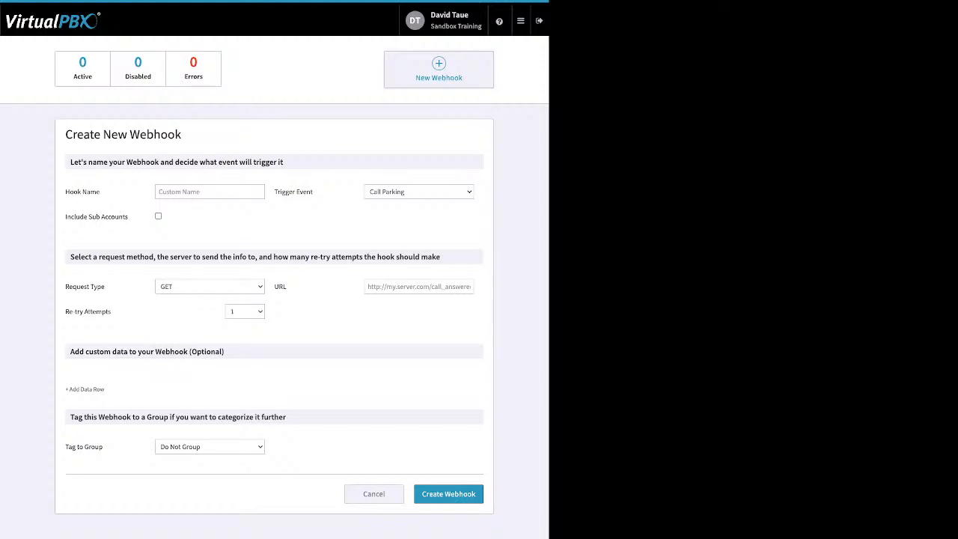
Step: Open the User Portal and select the most recent voicemail
left_click(520, 20)
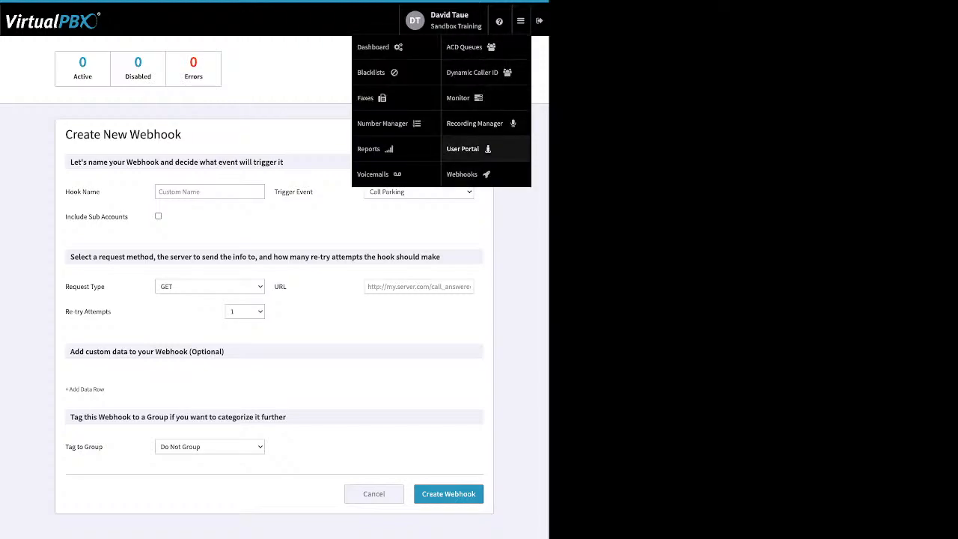
left_click(374, 173)
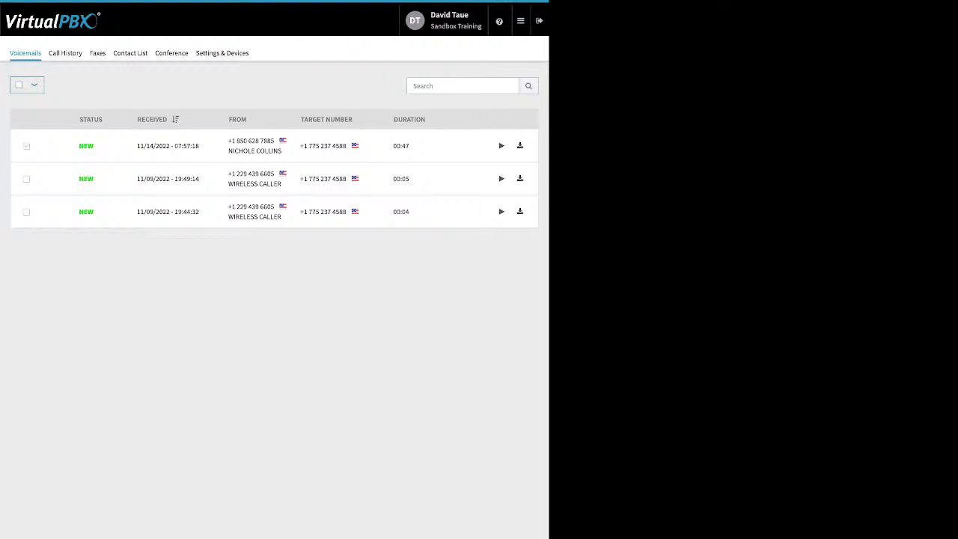
left_click(26, 145)
Step: Set the start date of the portal's call history to 11/01/2022
left_click(65, 53)
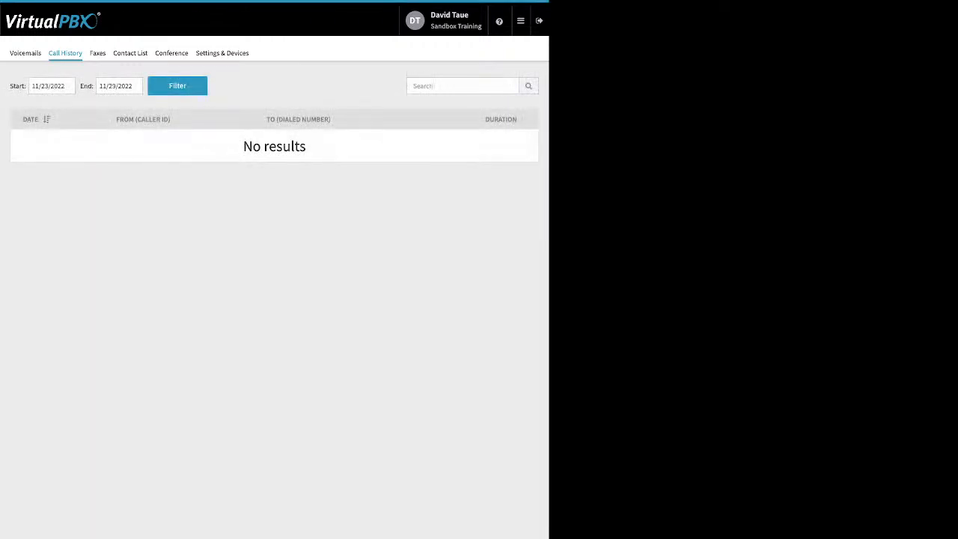
left_click(51, 86)
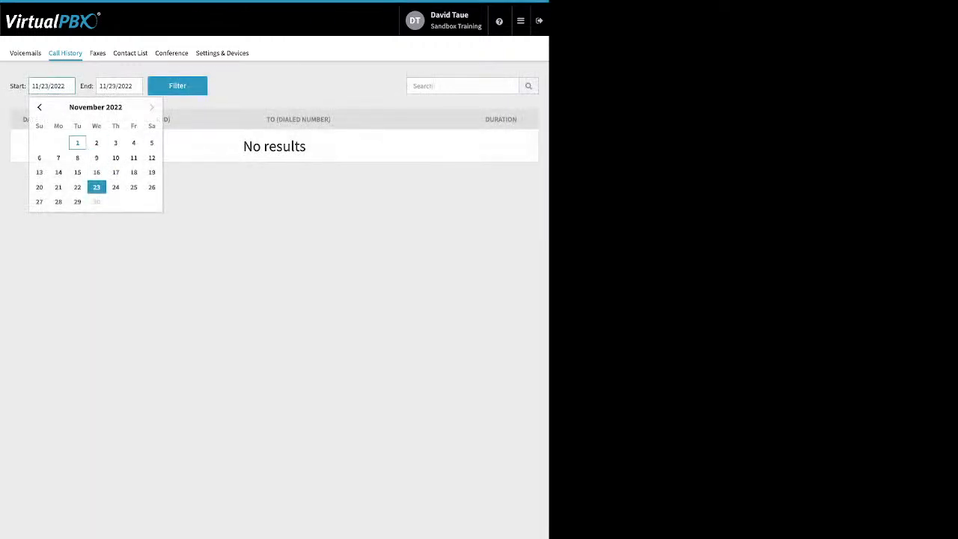
left_click(77, 143)
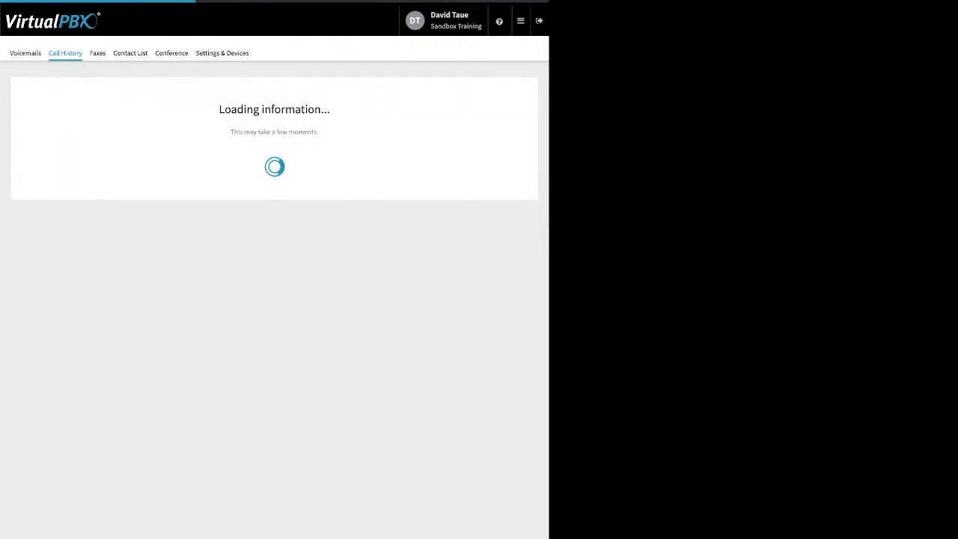
Step: View the portal user's faxes and contact list
left_click(97, 53)
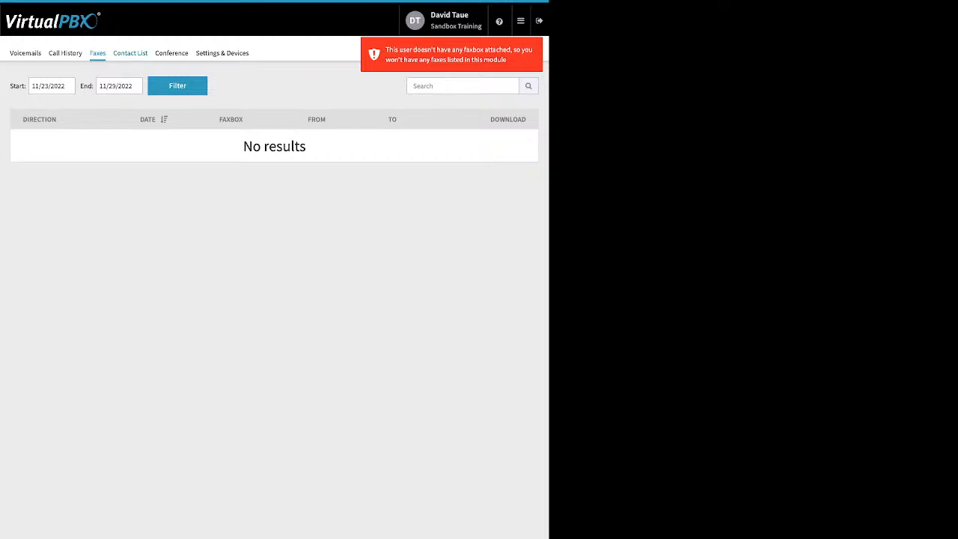
left_click(131, 53)
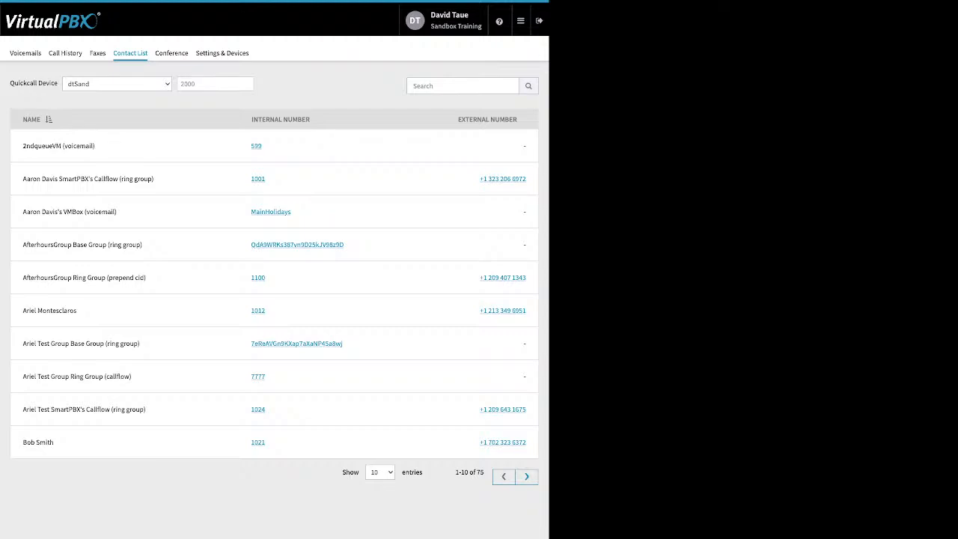
Step: Open the conference page and highlight its moderator and participant PIN fields and the entry and exit tone options
left_click(171, 53)
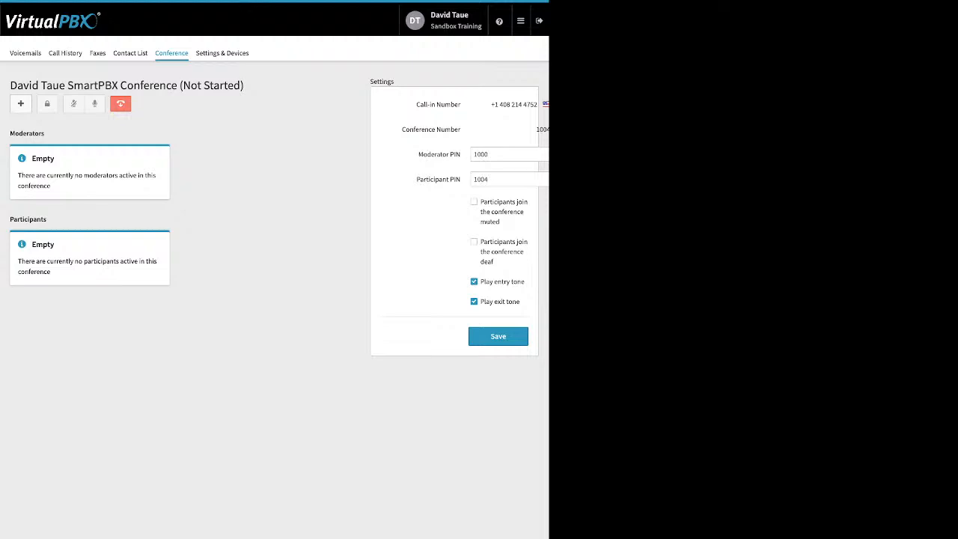
left_click_drag(418, 154, 462, 180)
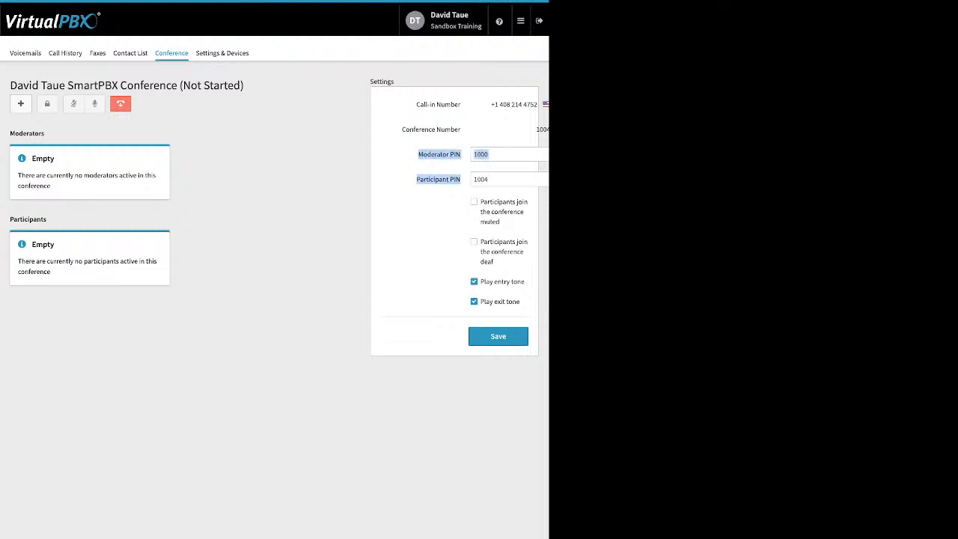
left_click(434, 213)
mouse_move(480, 201)
left_mouse_down()
mouse_move(501, 222)
mouse_move(481, 241)
mouse_move(519, 301)
left_mouse_up()
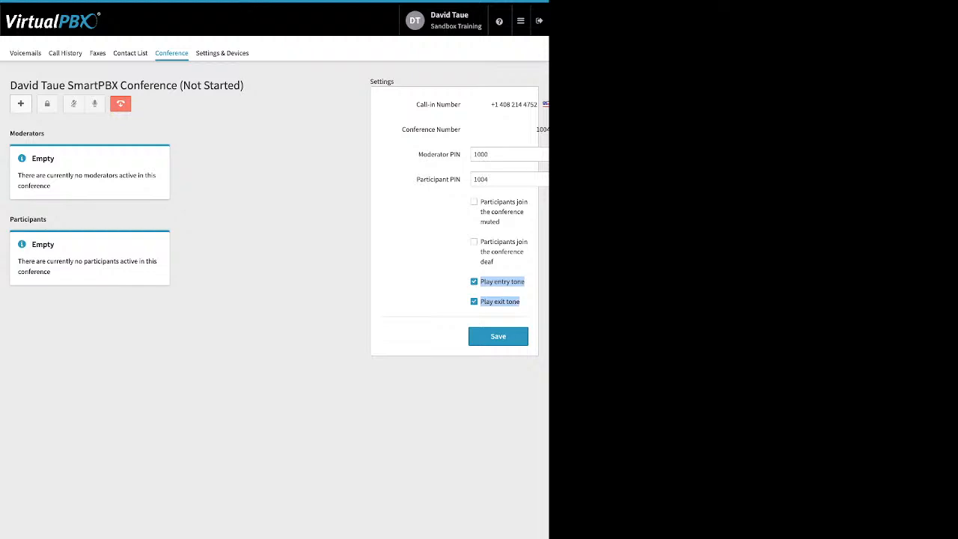
left_click(527, 305)
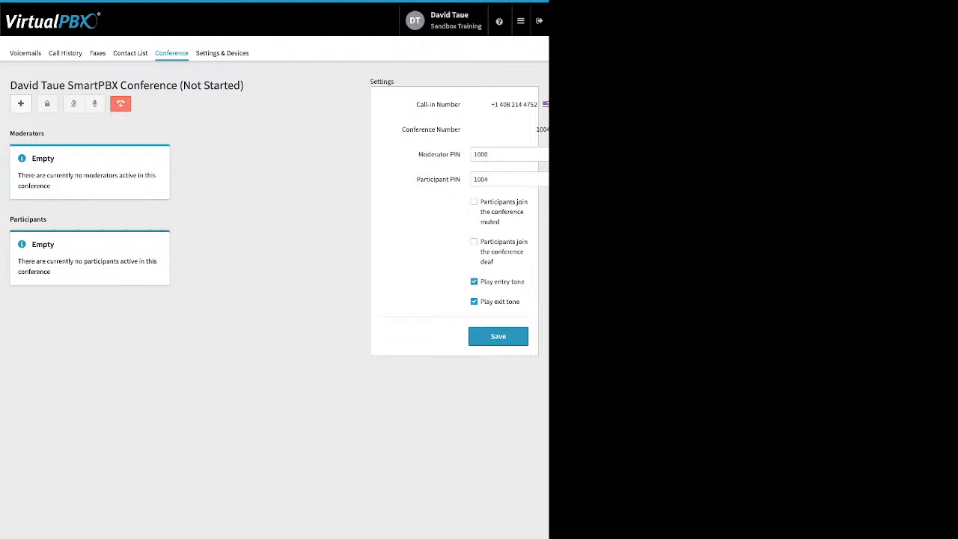
Step: Open the portal's settings and devices, enable call forwarding to view its options, and disable it again
left_click(222, 54)
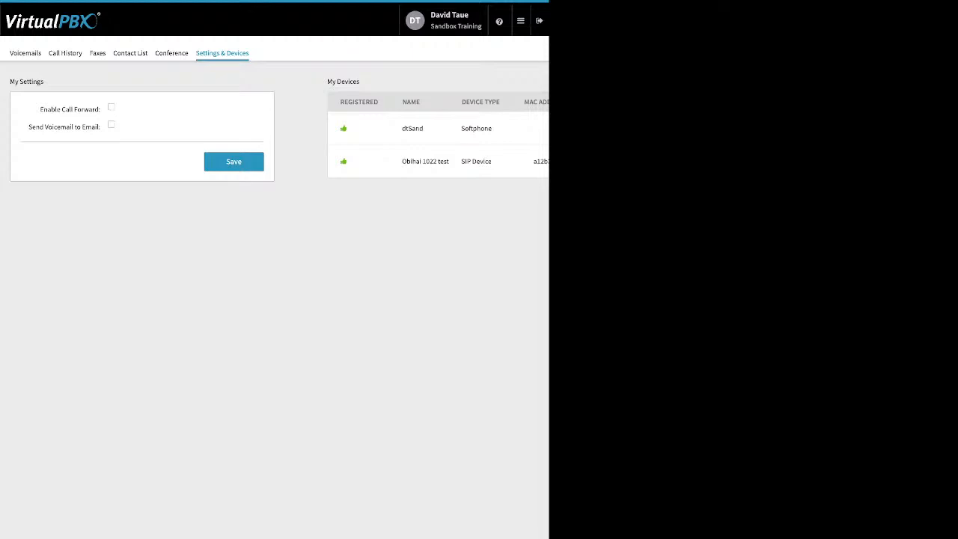
left_click_drag(39, 109, 100, 109)
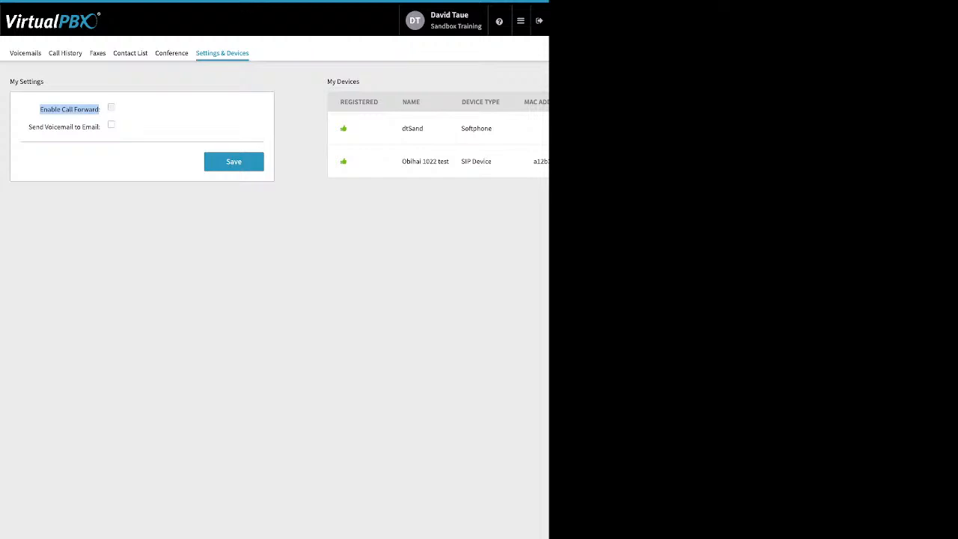
left_click(110, 107)
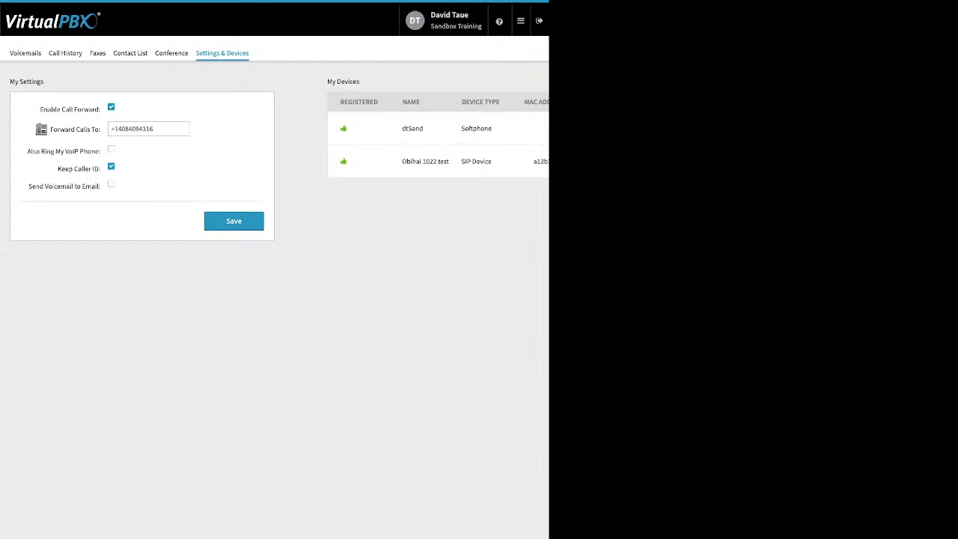
left_click(111, 107)
Step: Return to the account dashboard
left_click(520, 20)
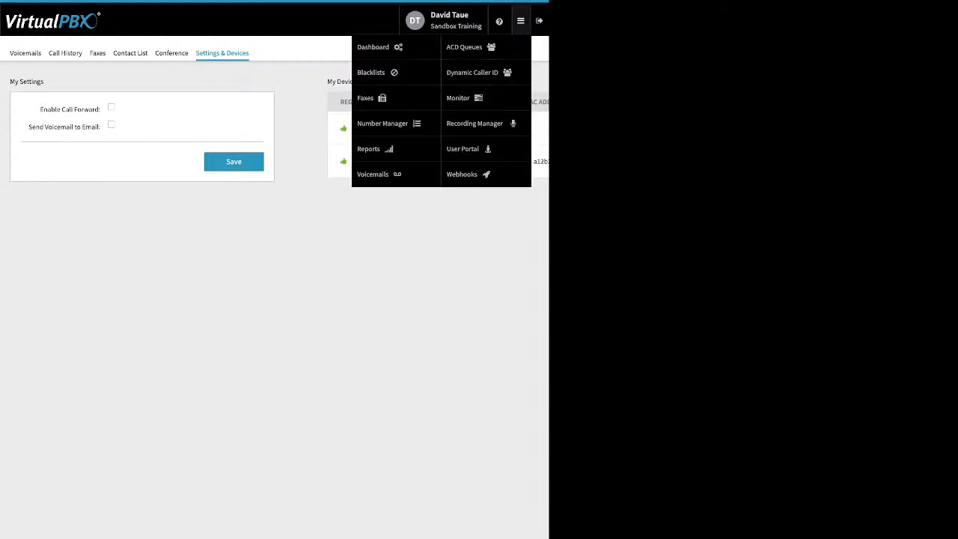
left_click(380, 47)
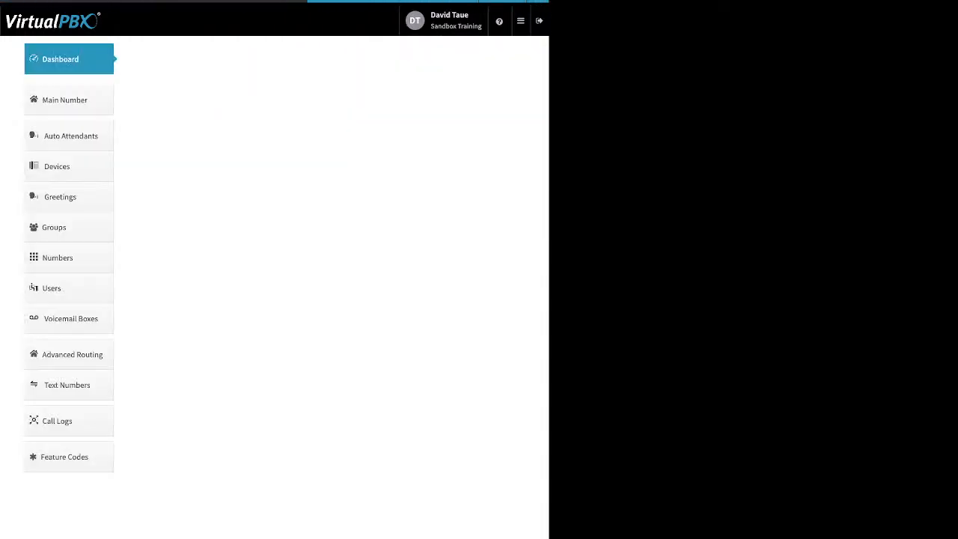